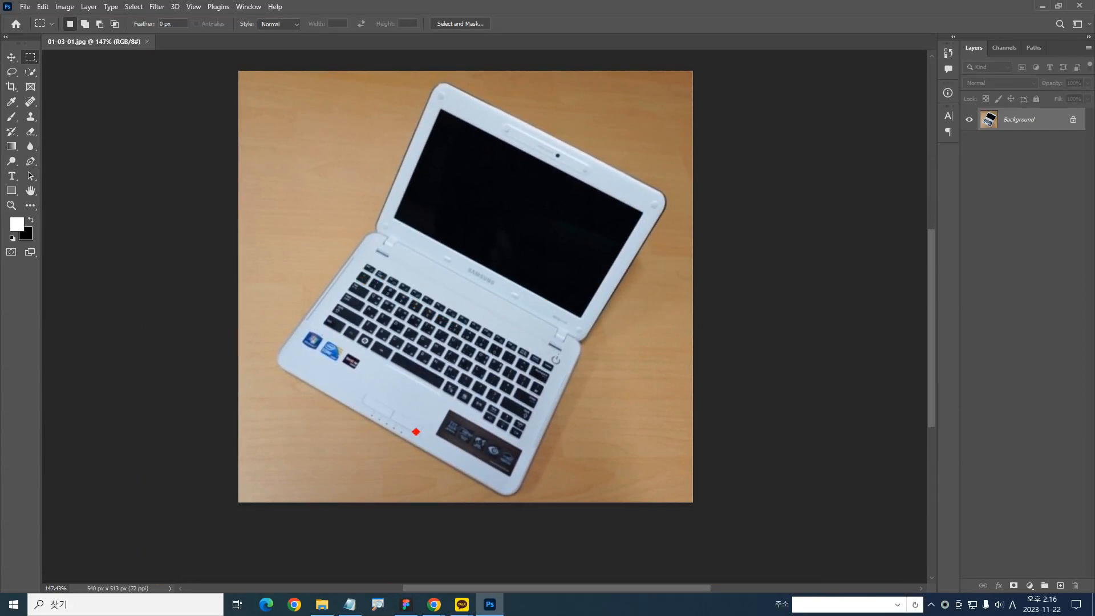
mouse_move(345, 107)
mouse_down()
mouse_move(357, 129)
mouse_move(334, 168)
mouse_up()
mouse_move(661, 79)
mouse_down()
mouse_move(607, 114)
mouse_move(657, 137)
mouse_up()
mouse_move(685, 250)
mouse_down()
mouse_move(600, 352)
mouse_move(608, 442)
mouse_up()
key(ctrl+z)
mouse_move(298, 436)
mouse_down()
mouse_move(406, 479)
mouse_move(346, 482)
mouse_up()
mouse_move(667, 375)
mouse_down()
mouse_move(625, 387)
mouse_move(630, 396)
mouse_up()
key(ctrl+z)
key(ctrl+z)
key(ctrl+z)
key(ctrl+z)
mouse_move(459, 84)
mouse_down()
mouse_move(381, 216)
mouse_move(322, 273)
mouse_move(260, 369)
mouse_move(455, 469)
mouse_move(514, 484)
mouse_move(542, 473)
mouse_move(586, 336)
mouse_move(683, 200)
mouse_move(565, 154)
mouse_up()
key(ctrl+z)
mouse_move(328, 386)
mouse_down()
mouse_move(269, 114)
mouse_move(352, 347)
mouse_up()
key(e)
mouse_move(614, 440)
mouse_down()
mouse_move(457, 350)
mouse_move(622, 437)
mouse_move(391, 386)
mouse_up()
key(e)
key(Escape)
mouse_move(451, 524)
mouse_down()
mouse_move(586, 140)
mouse_move(373, 479)
mouse_up()
key(Escape)
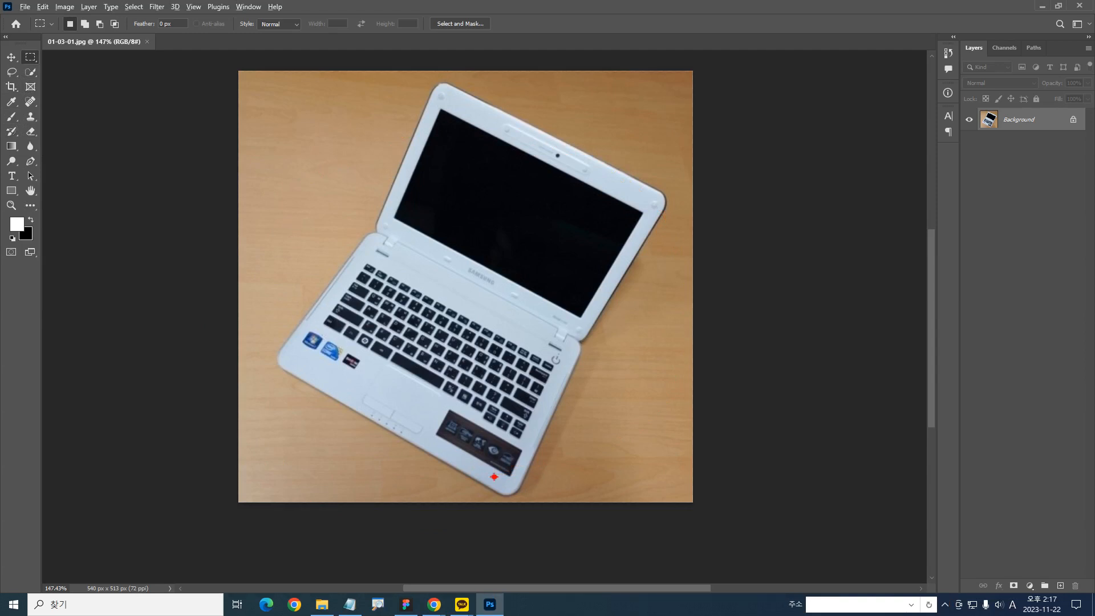
mouse_move(509, 490)
mouse_down()
mouse_move(328, 399)
mouse_move(276, 345)
mouse_move(375, 234)
mouse_move(417, 102)
mouse_move(481, 95)
mouse_move(630, 163)
mouse_move(684, 235)
mouse_move(579, 353)
mouse_move(539, 441)
mouse_move(495, 490)
mouse_move(480, 489)
mouse_up()
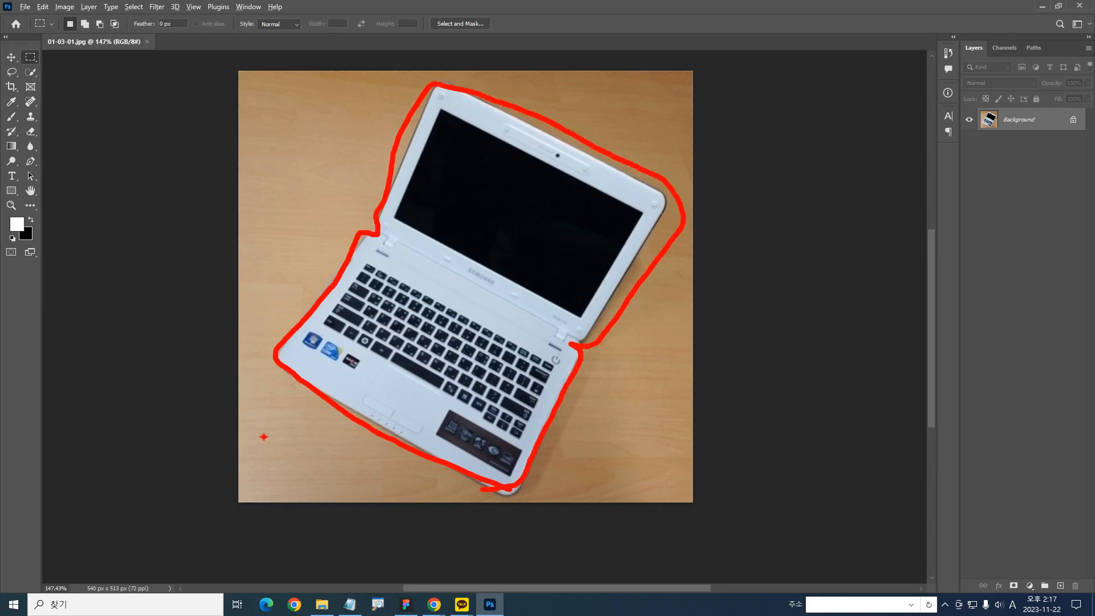
right_click(263, 430)
key(ctrl+2)
mouse_move(481, 473)
mouse_down()
mouse_move(295, 380)
mouse_move(280, 364)
mouse_move(287, 337)
mouse_move(355, 245)
mouse_move(381, 229)
mouse_move(443, 84)
mouse_move(599, 149)
mouse_move(648, 189)
mouse_up()
right_click(449, 301)
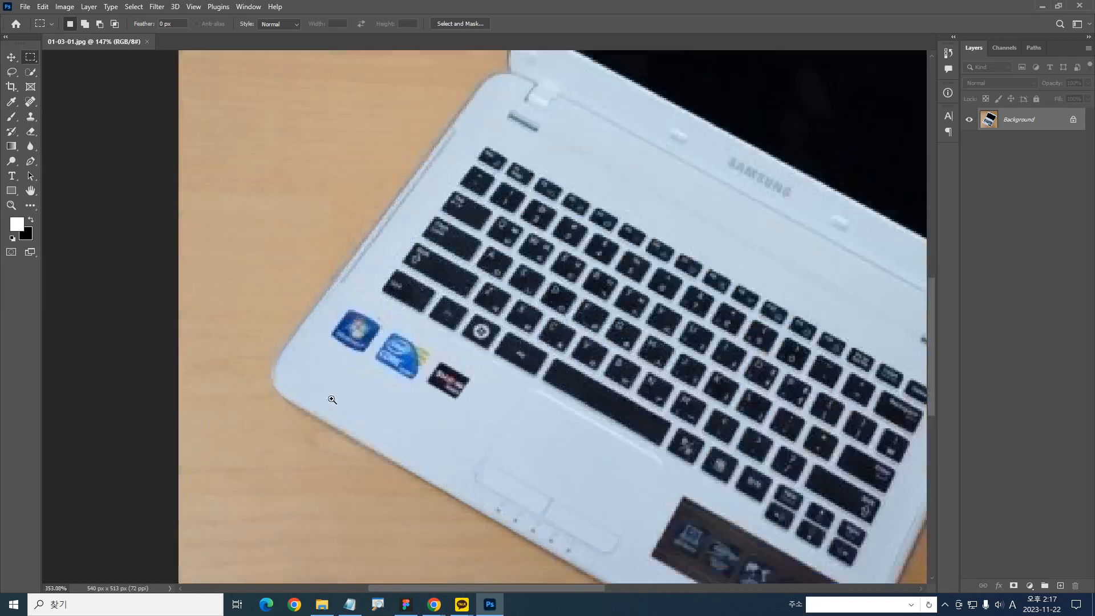
Activate the Pen tool in Path mode and set its path operation to Combine Shapes
scroll(281, 348, up, 6)
click(30, 162)
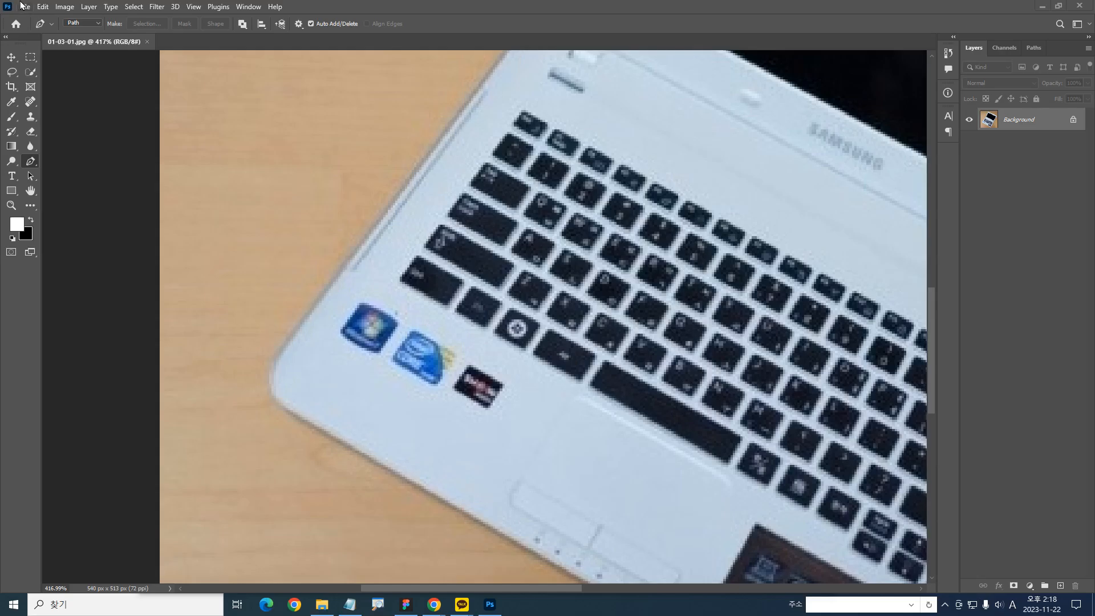
click(243, 24)
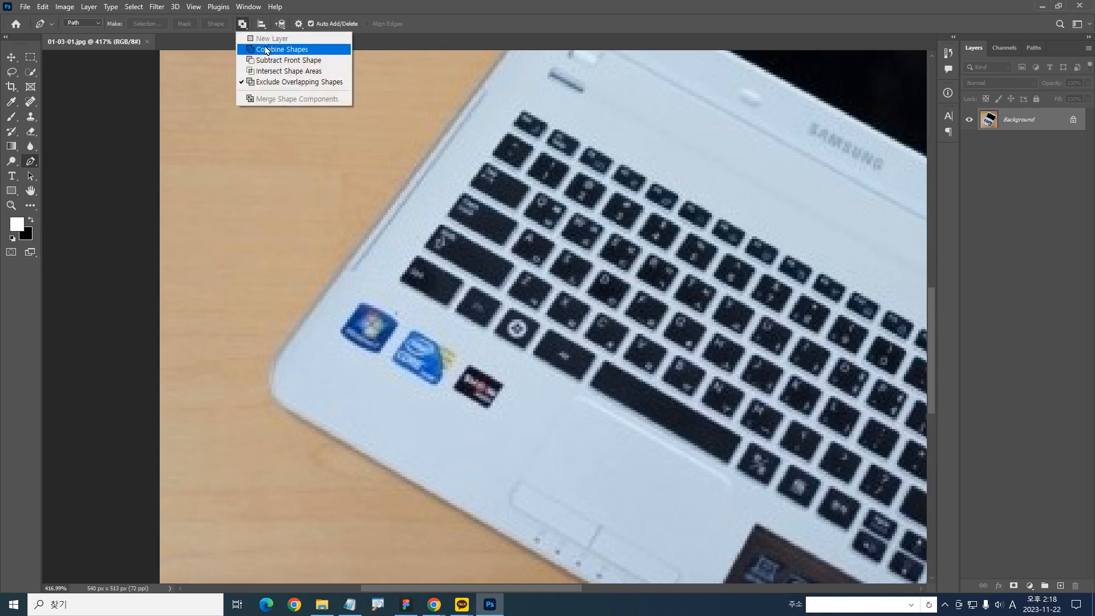
click(261, 50)
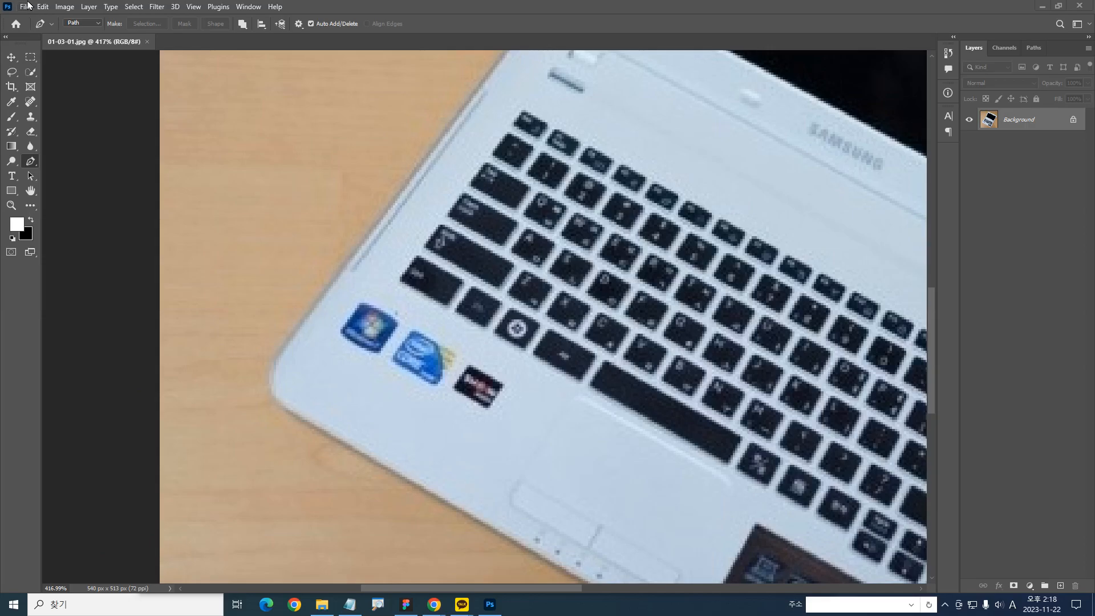
drag(320, 259, 292, 282)
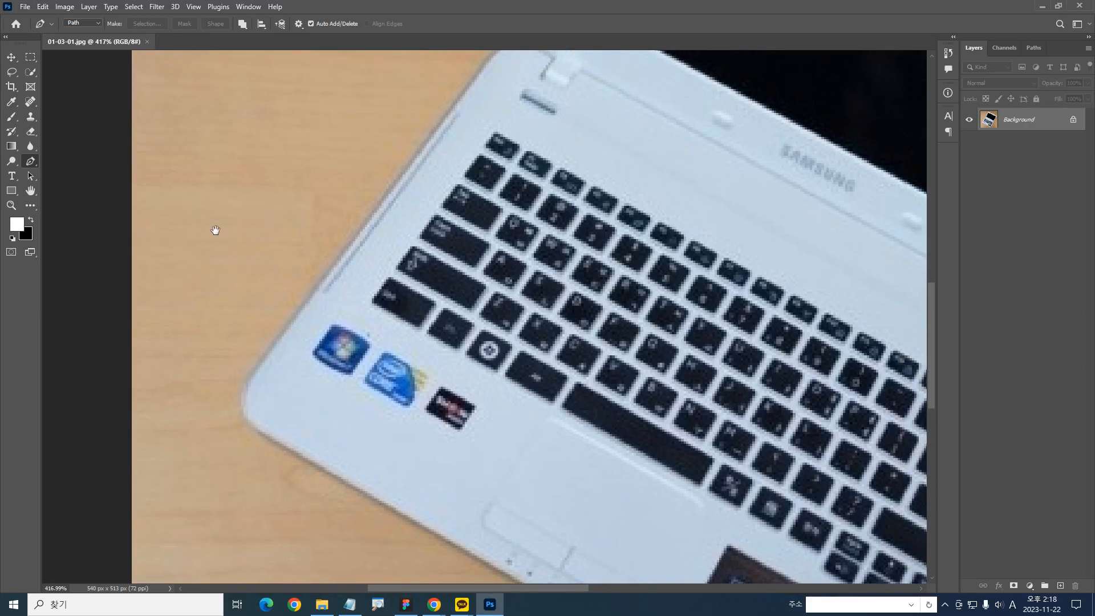
drag(203, 223, 198, 284)
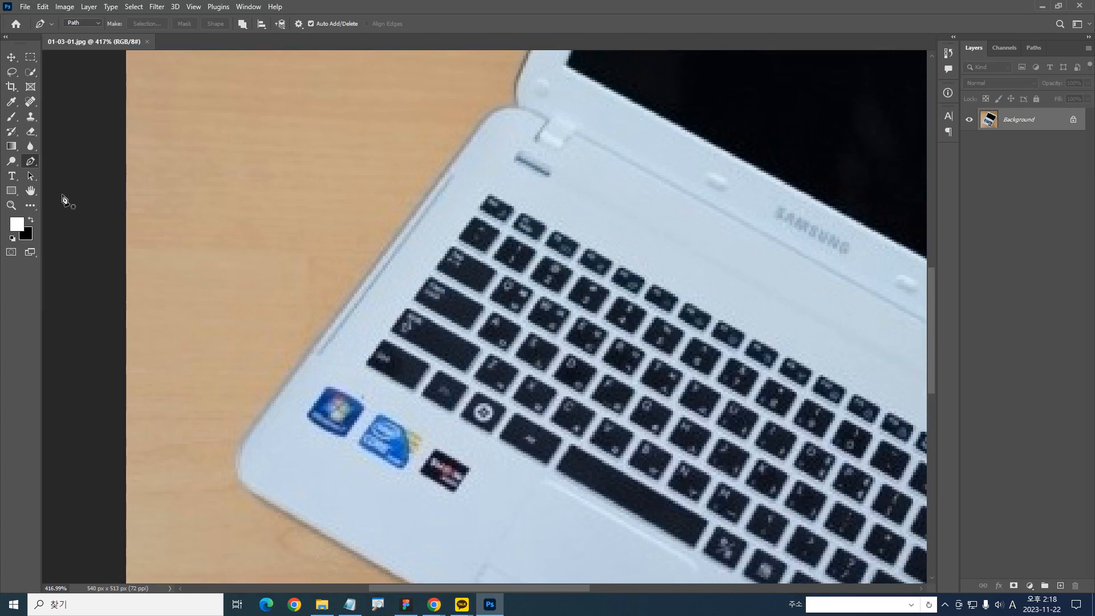
drag(90, 180, 262, 115)
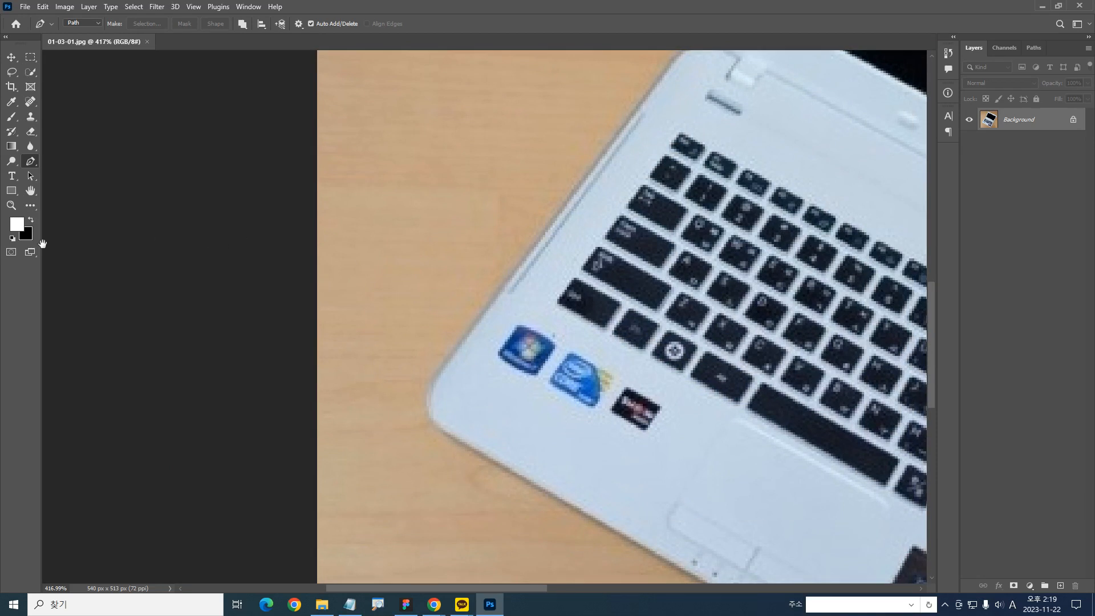
drag(305, 283, 84, 242)
mouse_move(245, 349)
mouse_down()
mouse_move(181, 428)
mouse_move(211, 326)
mouse_move(181, 356)
mouse_move(150, 467)
mouse_move(192, 347)
mouse_move(192, 418)
mouse_move(204, 429)
mouse_move(215, 357)
mouse_move(422, 99)
mouse_up()
key(e)
drag(178, 420, 424, 104)
key(Escape)
key(ctrl+2)
mouse_move(197, 432)
mouse_down()
mouse_move(172, 427)
mouse_move(188, 447)
mouse_move(170, 422)
mouse_move(195, 435)
mouse_up()
key(e)
key(r)
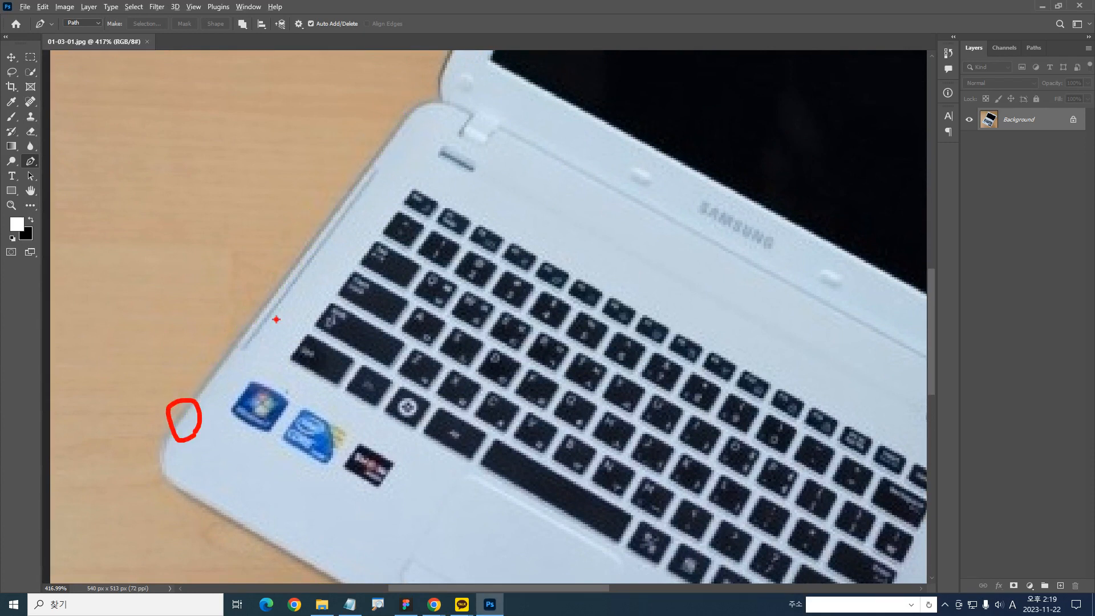
mouse_move(406, 137)
mouse_down()
mouse_move(385, 122)
mouse_move(412, 138)
mouse_move(407, 114)
mouse_move(436, 75)
mouse_up()
key(Escape)
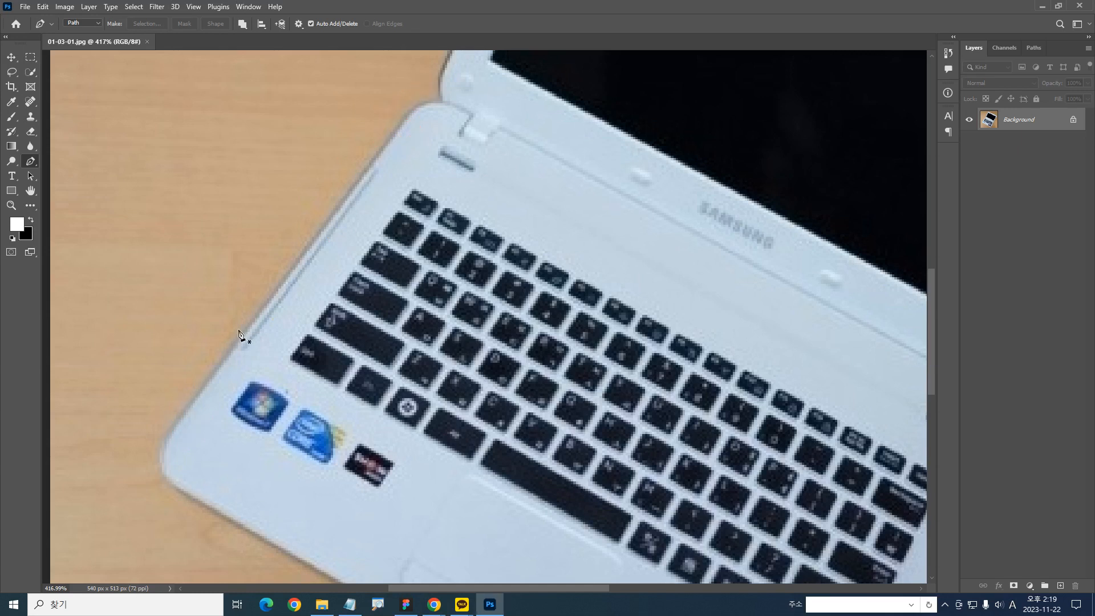
scroll(245, 335, up, 3)
drag(245, 335, 395, 254)
key(ctrl+2)
mouse_move(292, 265)
mouse_down()
mouse_move(172, 228)
mouse_move(315, 294)
mouse_move(285, 299)
mouse_move(143, 273)
mouse_move(144, 316)
mouse_move(223, 307)
mouse_move(144, 290)
mouse_up()
key(e)
mouse_move(530, 311)
mouse_down()
mouse_move(414, 498)
mouse_move(453, 360)
mouse_move(412, 296)
mouse_move(380, 299)
mouse_up()
key(ctrl+z)
key(ctrl+z)
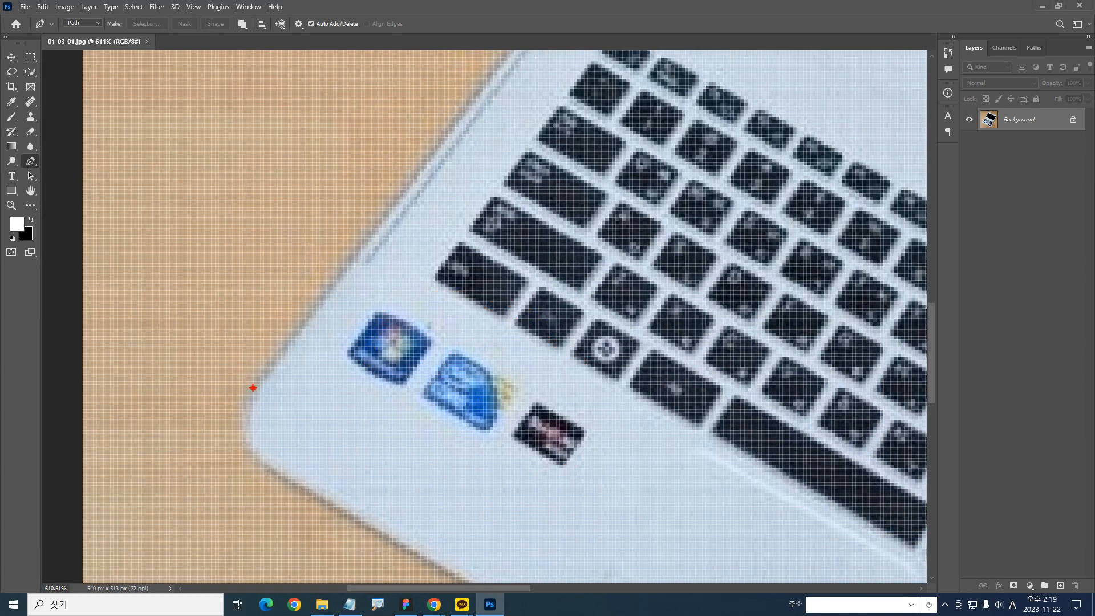
drag(253, 387, 382, 216)
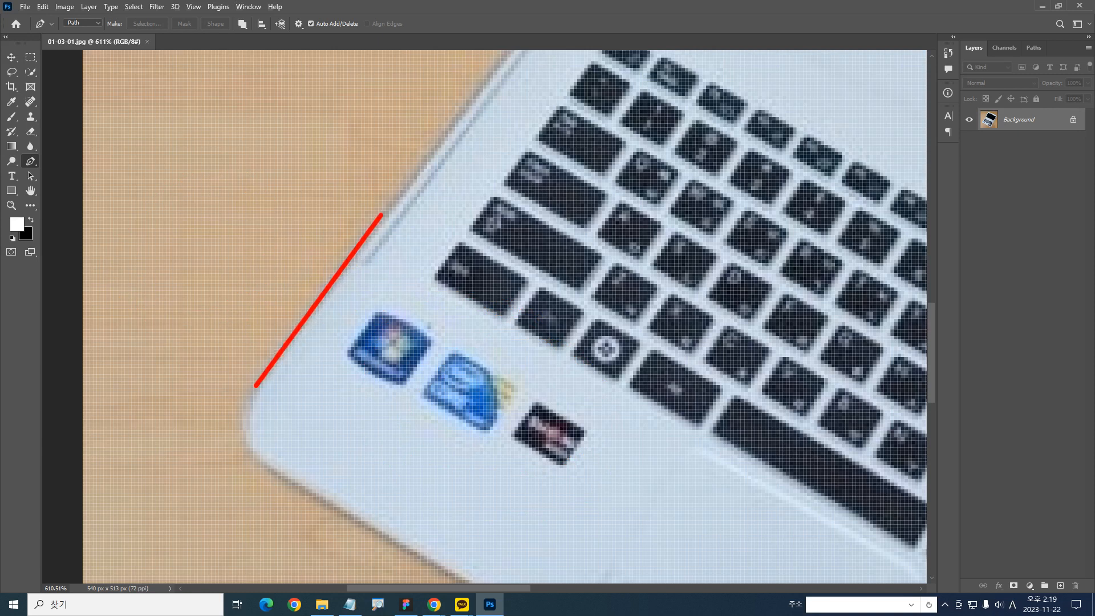
key(ctrl+z)
mouse_move(327, 290)
mouse_down()
mouse_move(205, 435)
mouse_move(289, 350)
mouse_move(372, 234)
mouse_move(346, 241)
mouse_move(247, 372)
mouse_move(238, 406)
mouse_move(367, 247)
mouse_move(352, 238)
mouse_up()
key(ctrl+z)
key(ctrl+z)
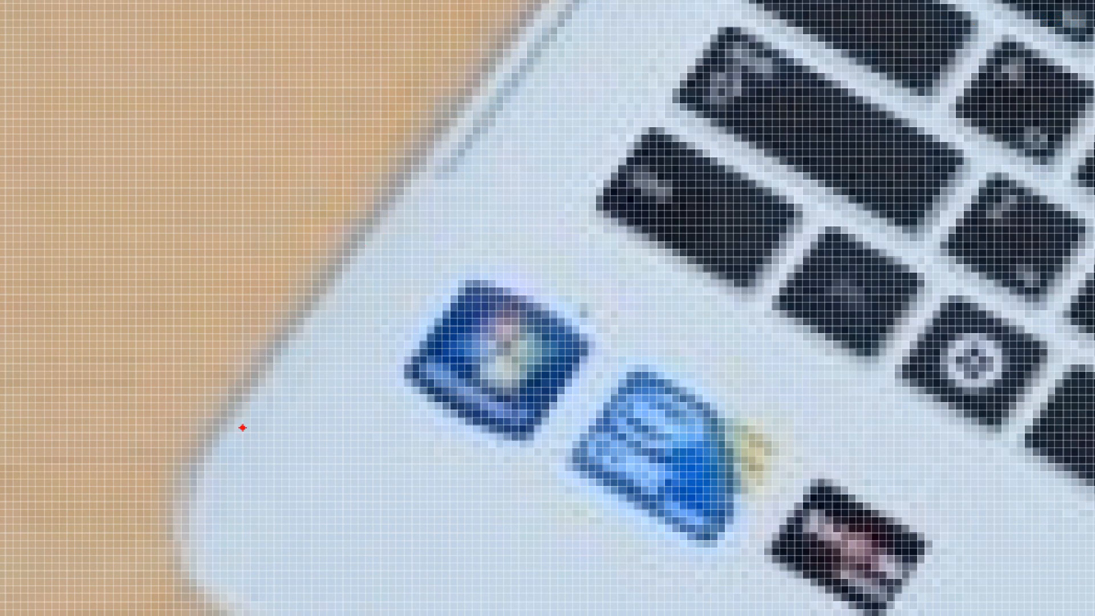
mouse_move(216, 497)
mouse_down()
mouse_move(208, 468)
mouse_move(300, 343)
mouse_up()
key(ctrl+z)
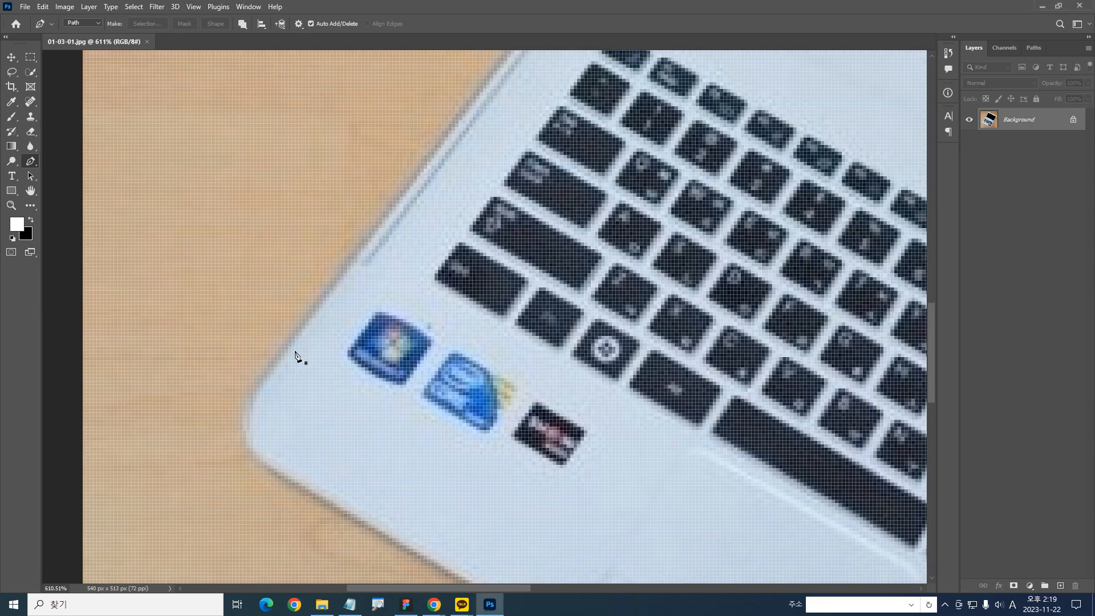
Place the first path anchor on the laptop base's slanted left edge, just above its rounded lower-left corner
scroll(219, 499, up, 2)
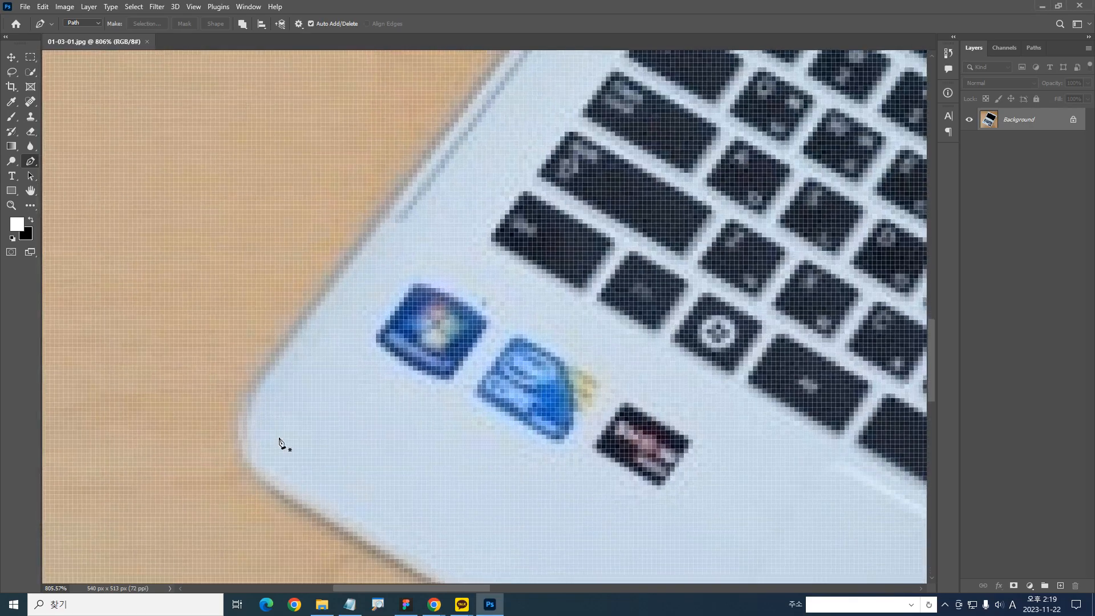
click(275, 366)
scroll(333, 389, down, 4)
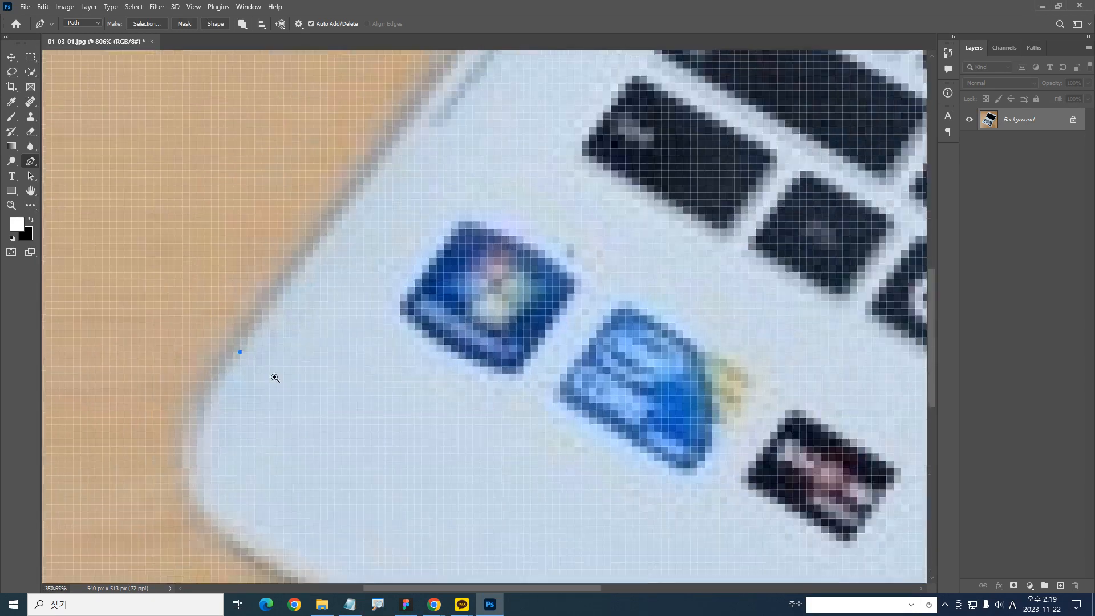
scroll(277, 384, up, 6)
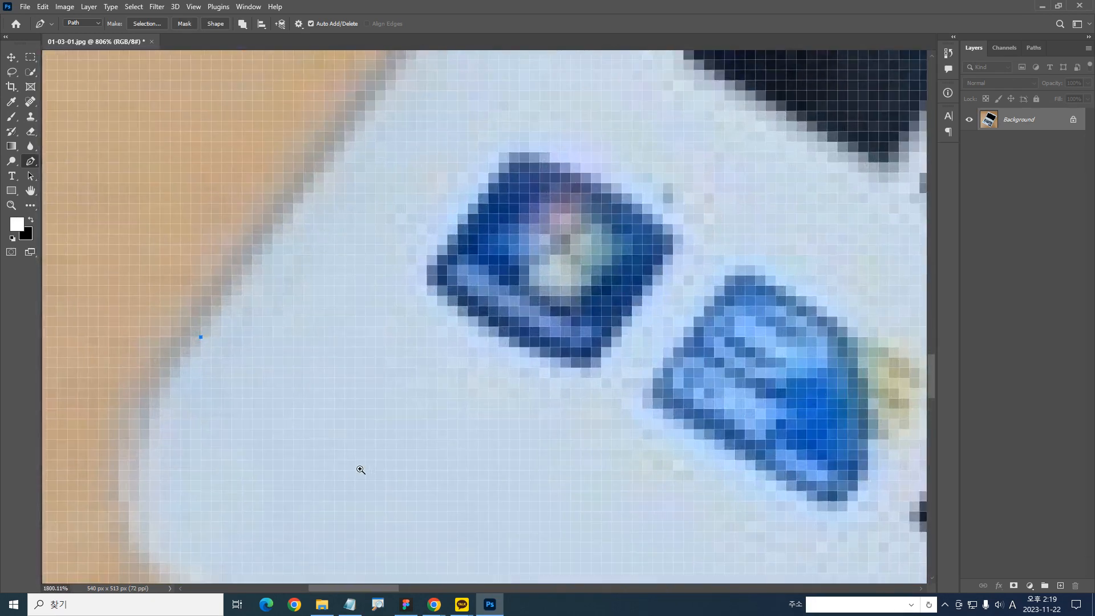
scroll(323, 422, down, 3)
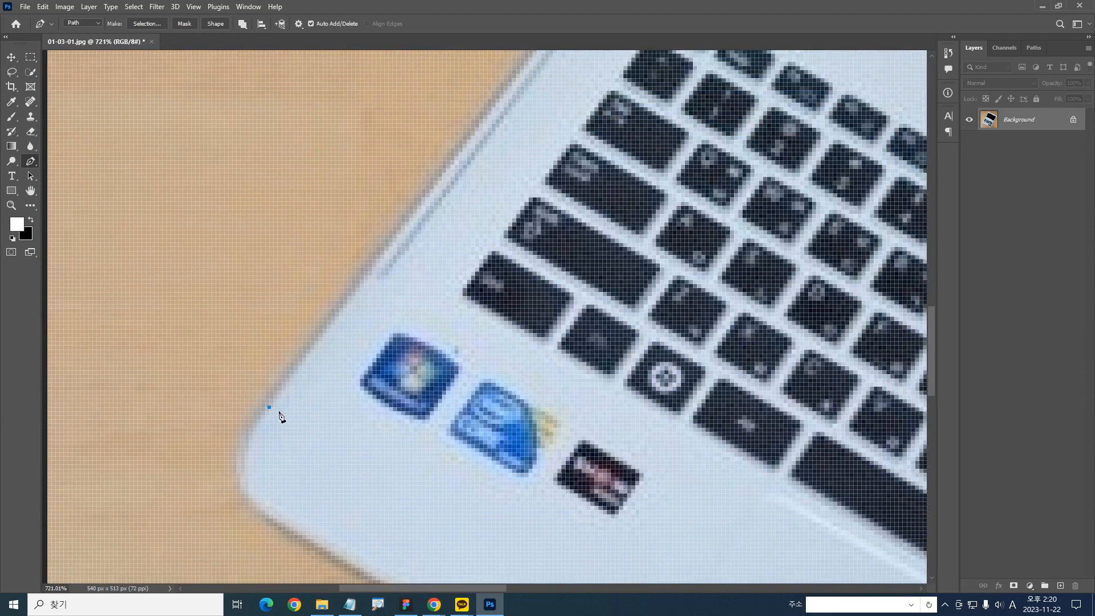
mouse_move(262, 422)
mouse_down()
mouse_move(224, 399)
mouse_move(291, 426)
mouse_move(269, 429)
mouse_up()
key(Escape)
Add a straight path segment along the laptop base's left edge up to the start of the rounded corner near the hinge
drag(529, 160, 408, 312)
scroll(420, 311, down, 2)
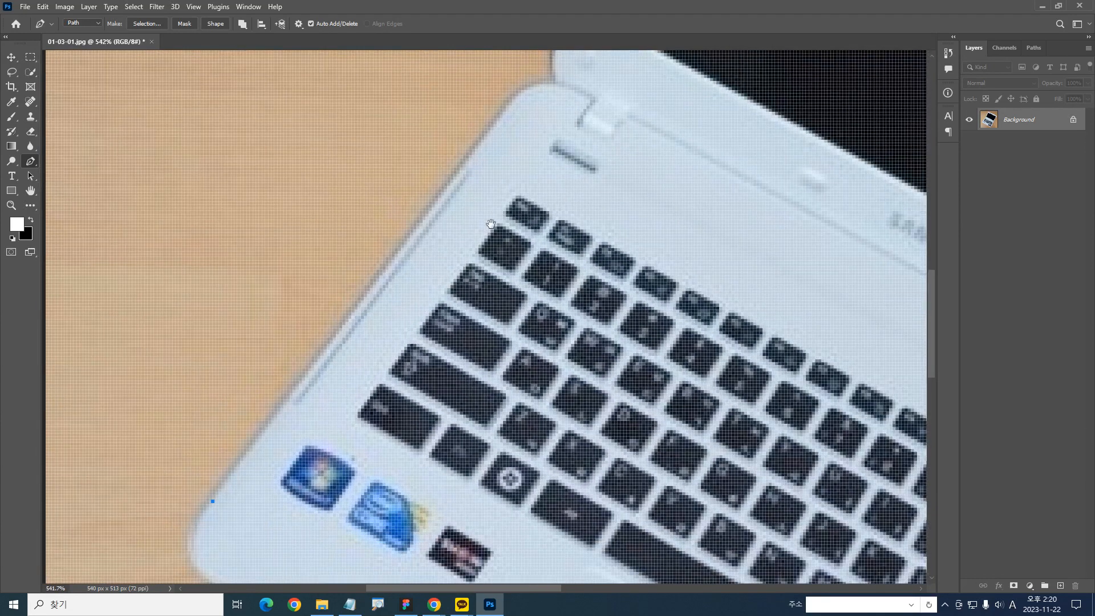
click(483, 139)
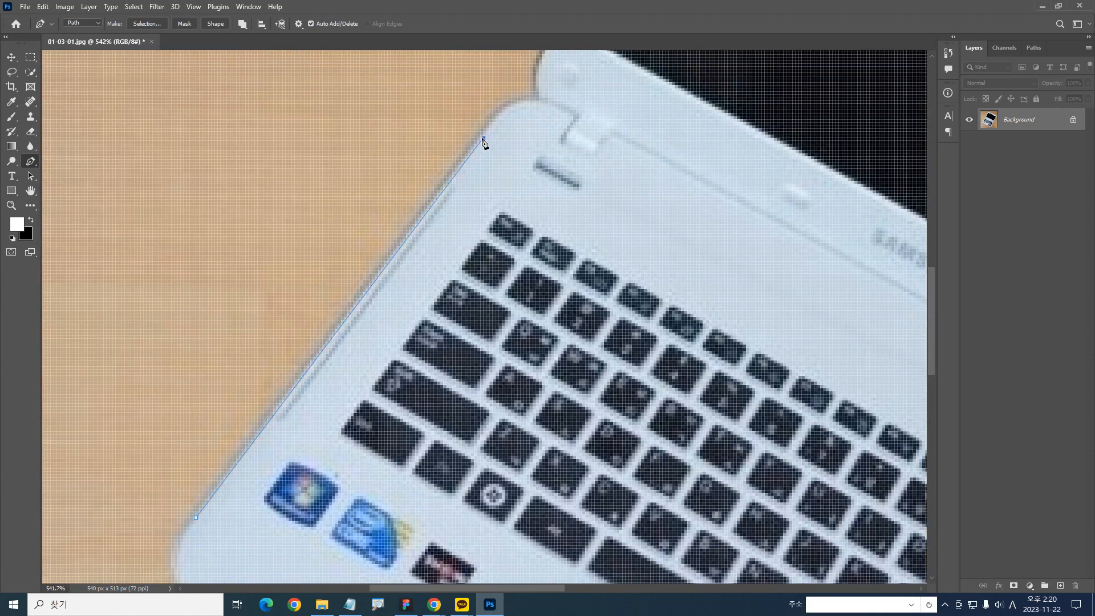
drag(483, 139, 513, 101)
drag(513, 101, 511, 99)
click(484, 138)
mouse_move(500, 119)
mouse_down()
mouse_move(512, 103)
mouse_move(486, 137)
mouse_move(513, 103)
mouse_move(484, 139)
mouse_move(510, 107)
mouse_up()
drag(509, 107, 510, 105)
Switch to Notepad and add blank lines below the note "포토샵 기본, 기초,"
click(349, 604)
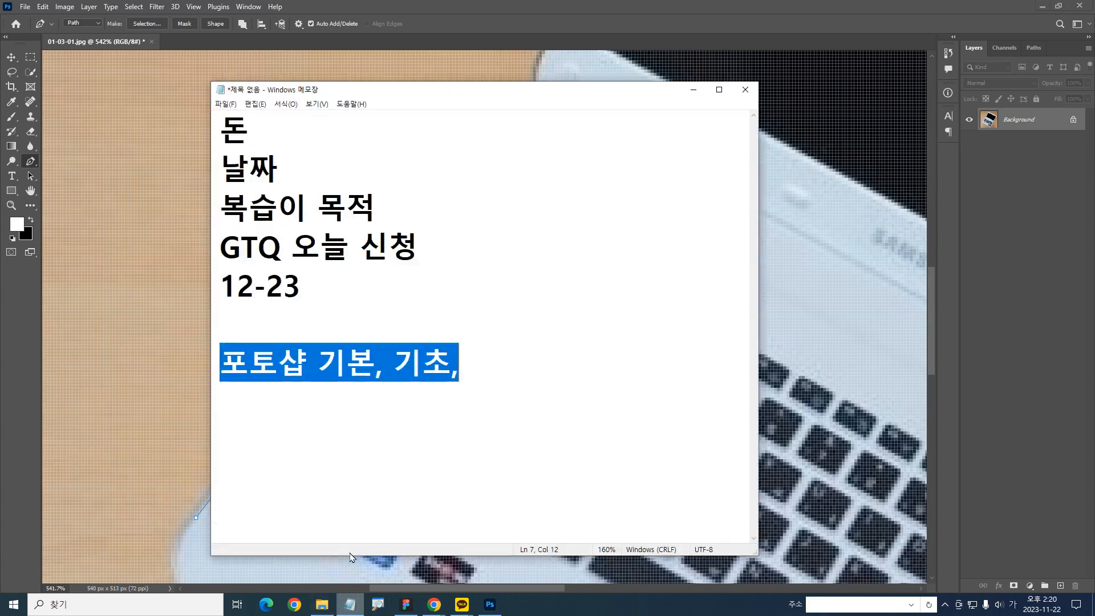
click(485, 399)
key(Return)
key(Return)
key(Return)
key(Return)
scroll(313, 279, down, 3)
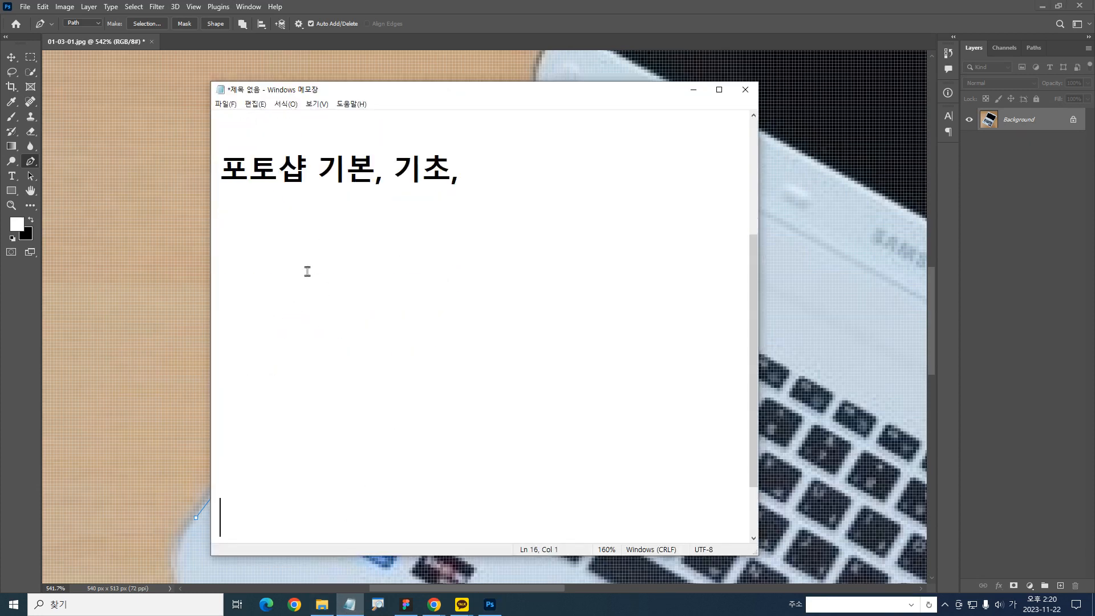
key(BackSpace)
key(BackSpace)
text(ㅇ)
key(BackSpace)
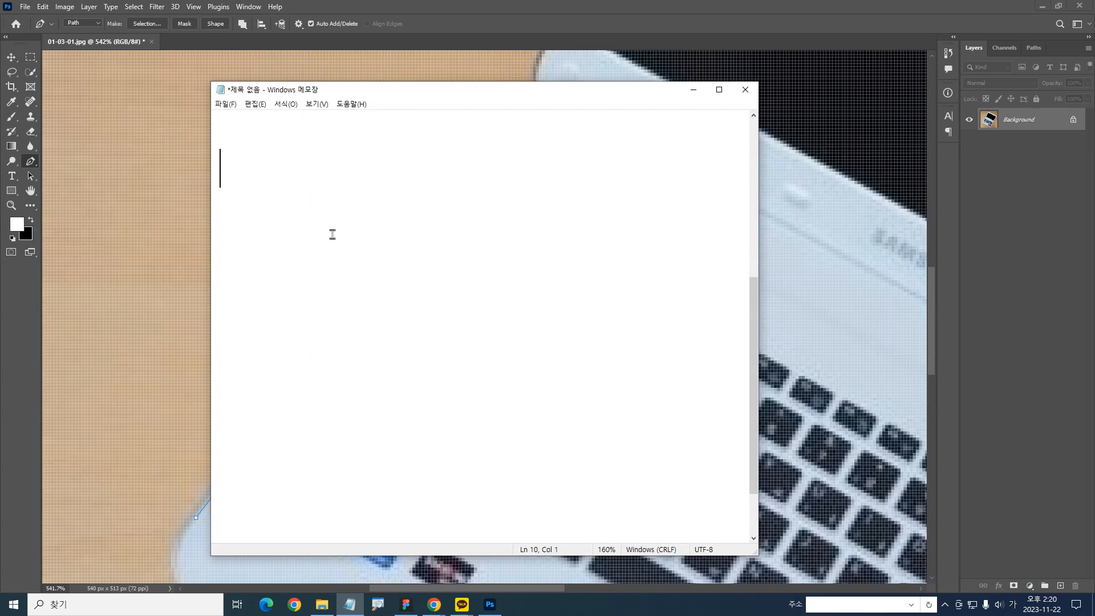
Write "애니데스크" and "설치" on two separate lines and select the first of them
text(애님)
key(BackSpace)
text(데스크)
key(Return)
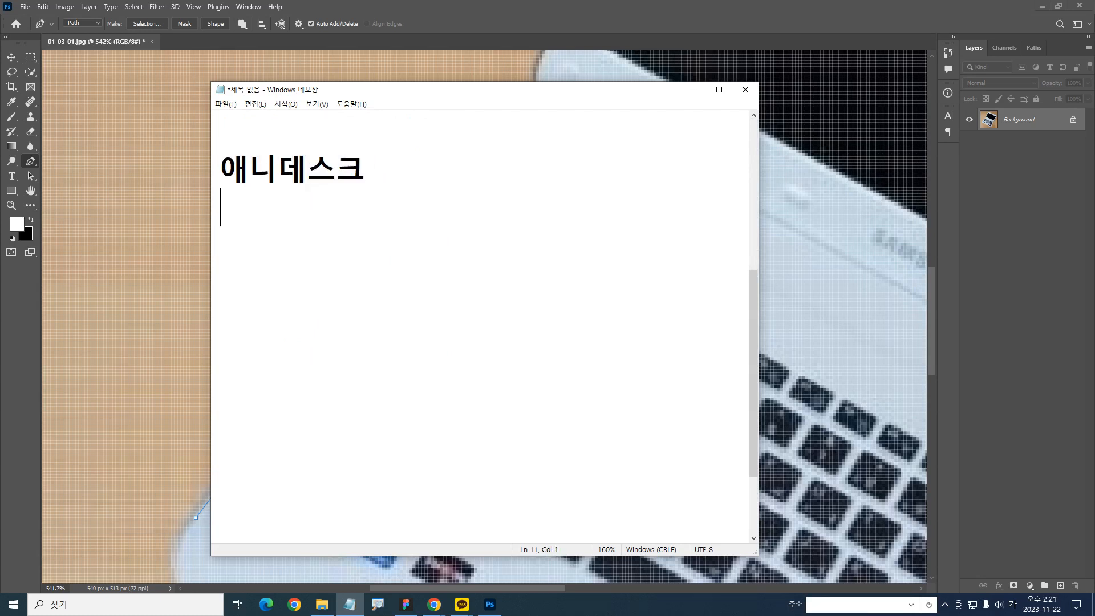
text(설치)
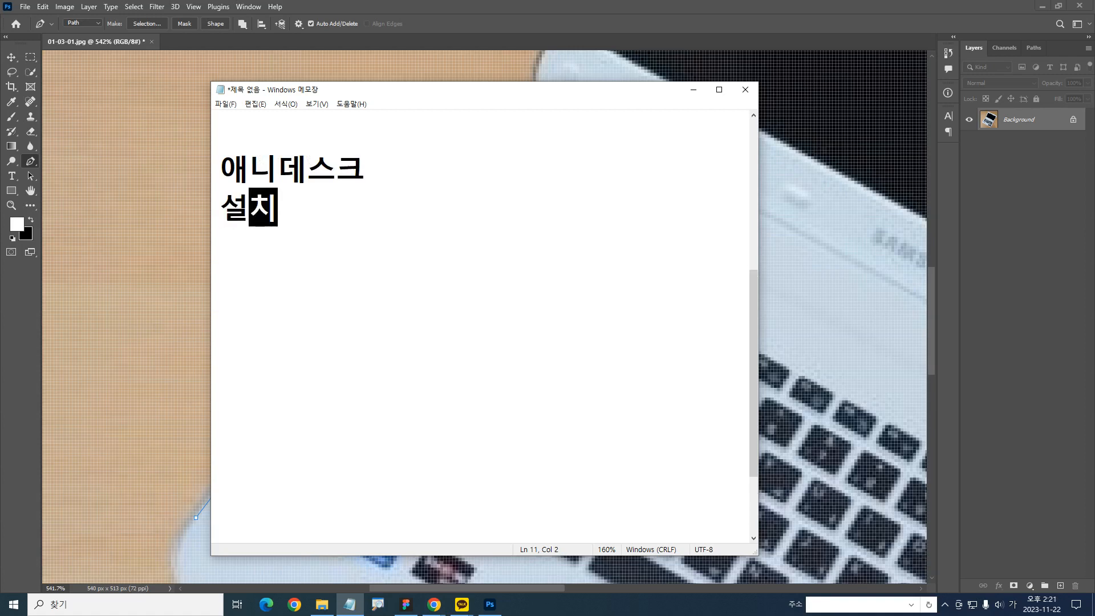
key(Return)
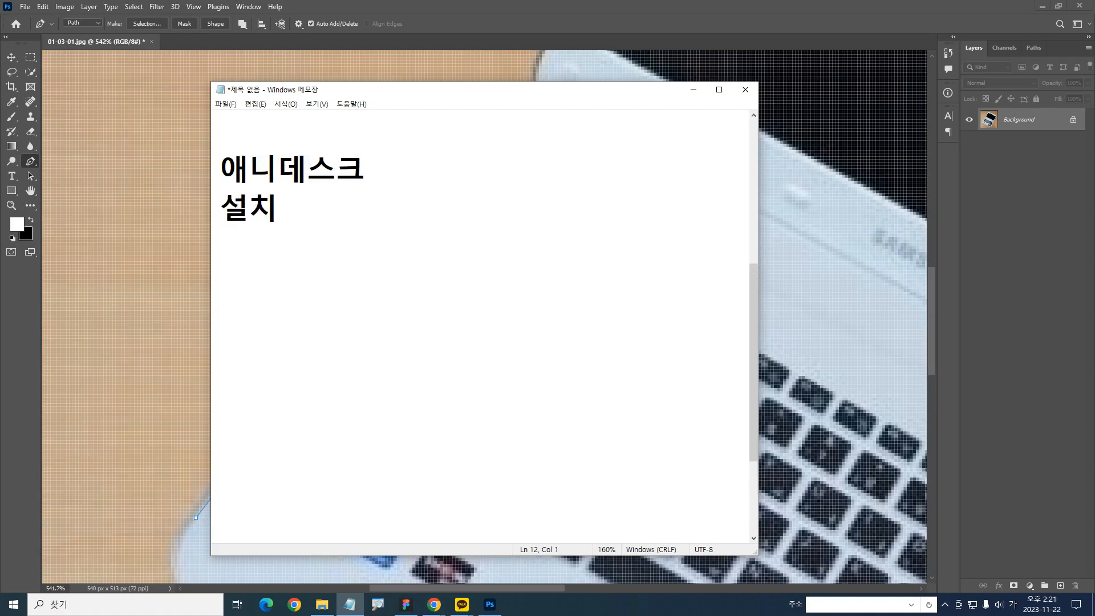
key(Up)
key(Up)
key(shift+End)
Switch to Chrome, search Google for "애니데스크" and open the AnyDesk website from the results
click(291, 607)
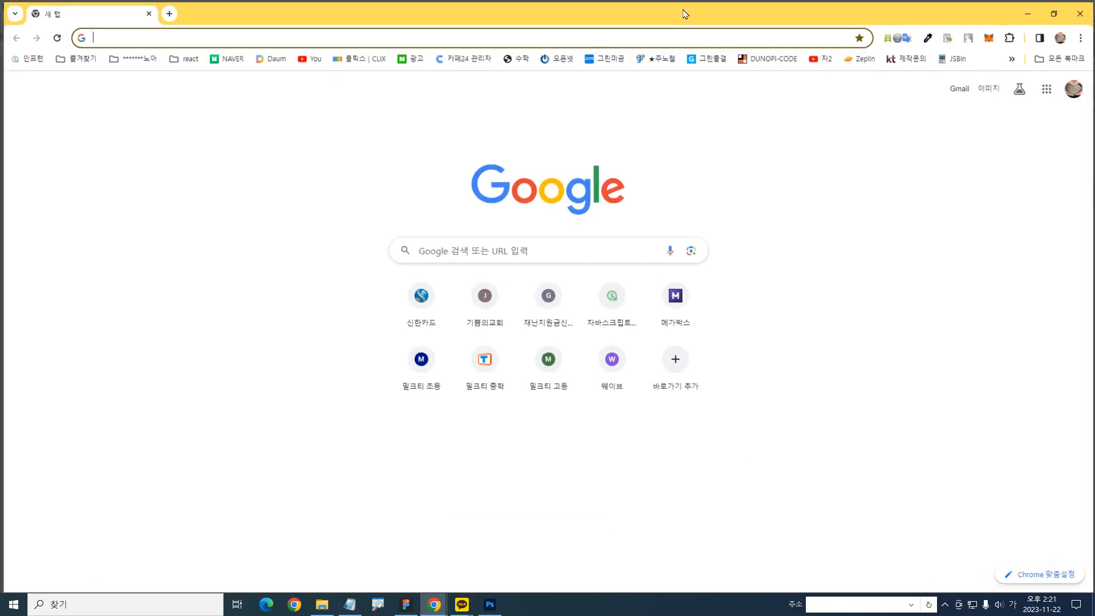
click(506, 252)
text(ㅇ애니데스크)
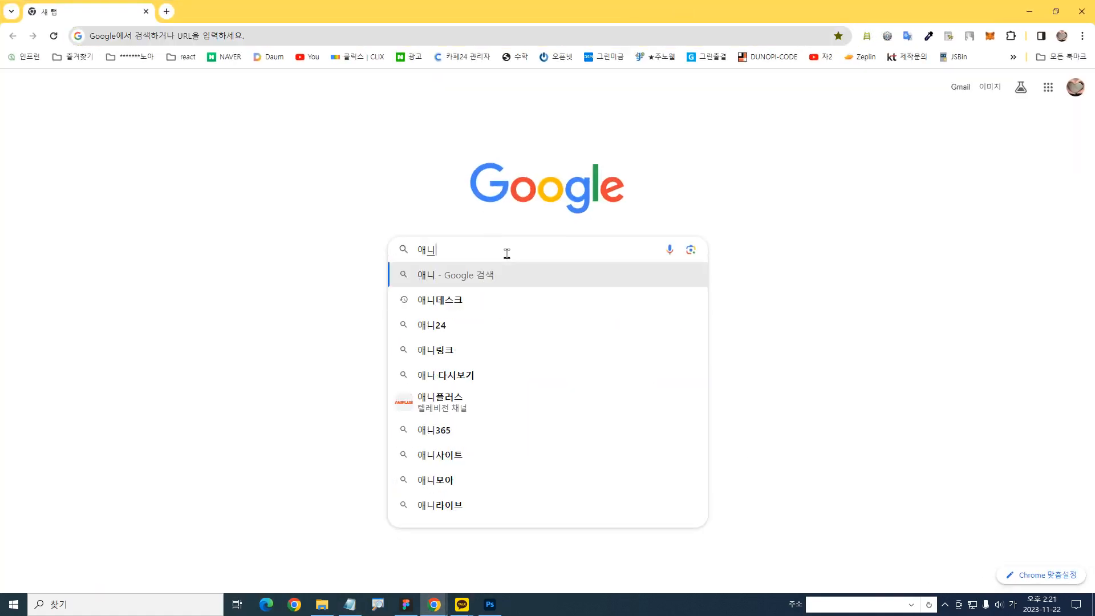
key(Return)
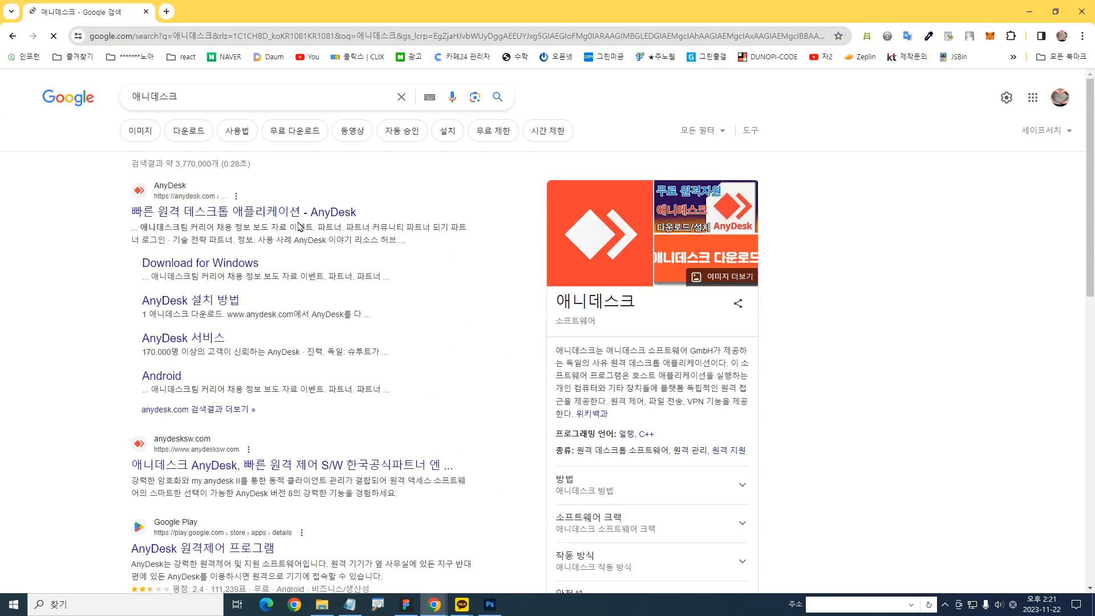
mouse_move(227, 262)
mouse_down()
mouse_move(81, 139)
mouse_move(175, 277)
mouse_up()
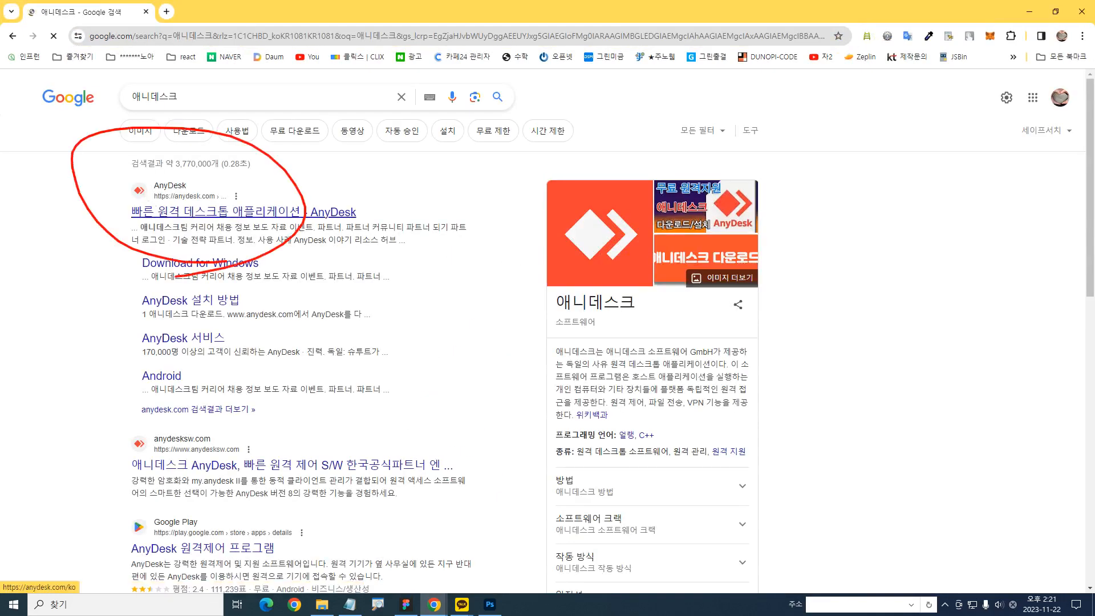
click(167, 213)
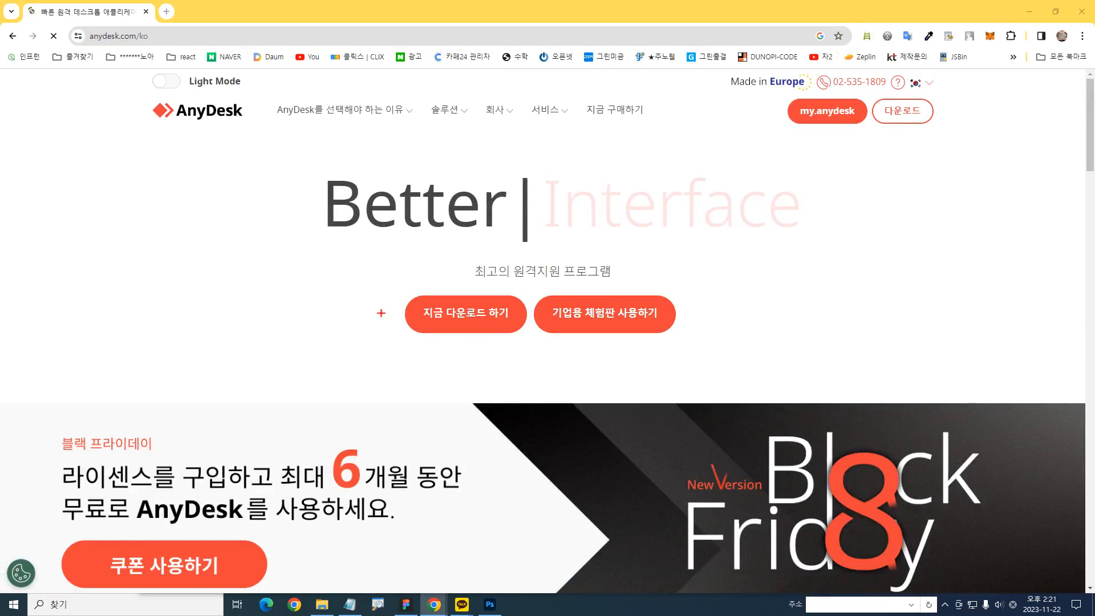
drag(548, 367, 532, 360)
mouse_move(867, 202)
mouse_down()
mouse_move(874, 168)
mouse_move(908, 127)
mouse_up()
key(Escape)
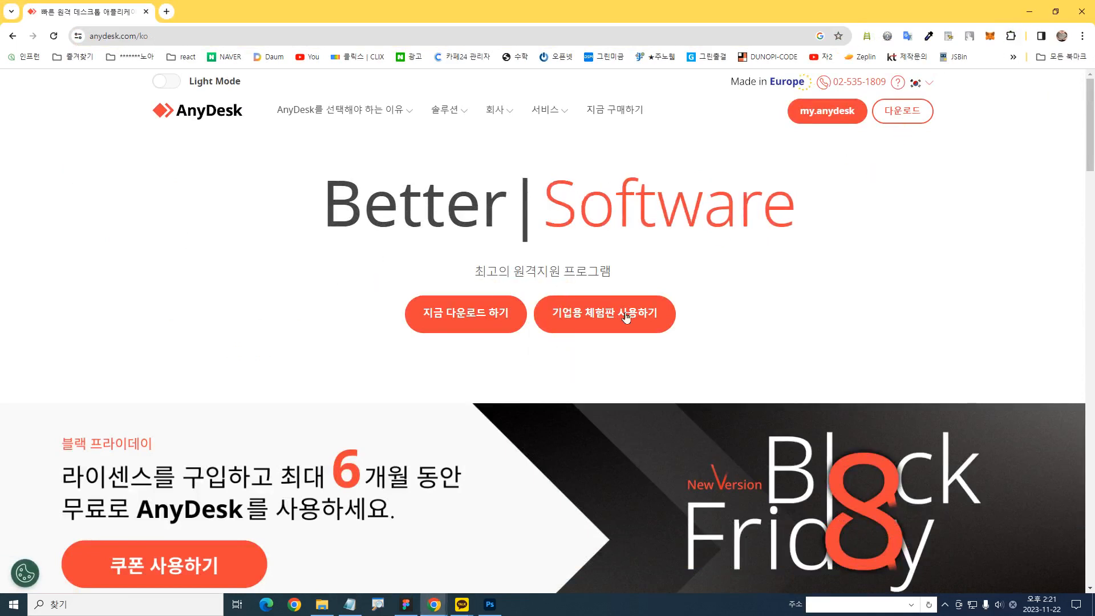
Search Windows for "any", open AnyDesk to view its start screen, and minimize it
click(26, 604)
text(any)
key(Escape)
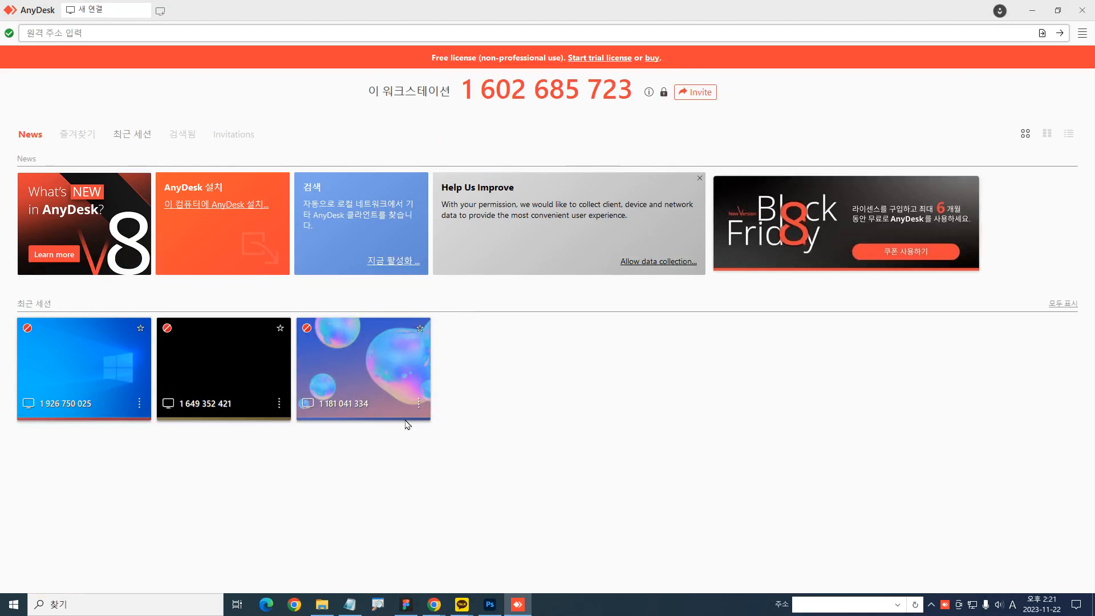
click(1033, 10)
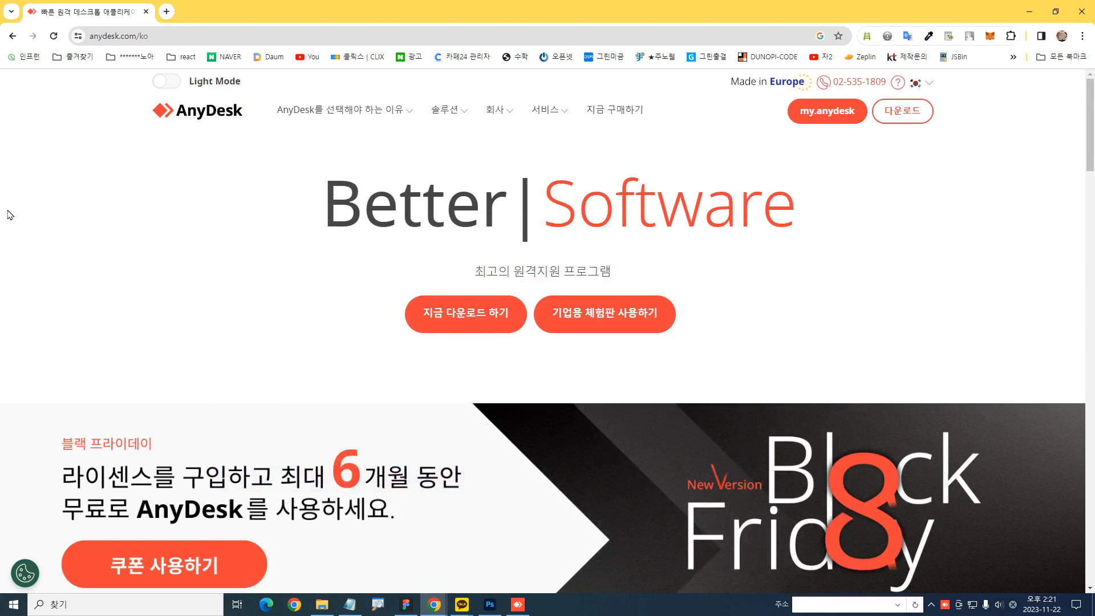
Switch to Photoshop and undo the stray anchor point placed inside the laptop base beside the hinge
scroll(426, 359, down, 8)
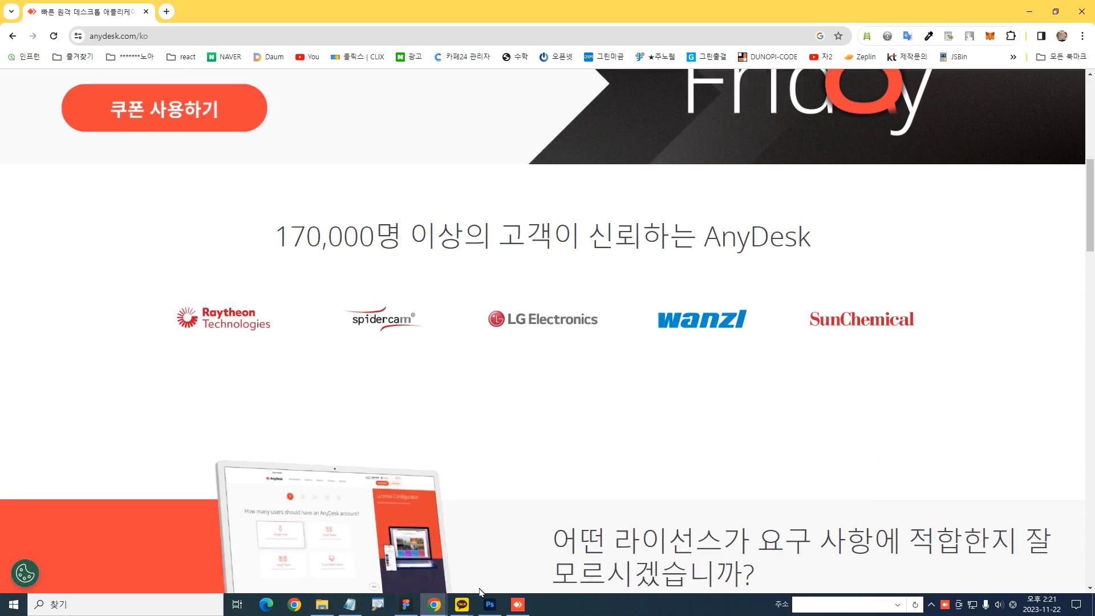
click(489, 603)
click(505, 168)
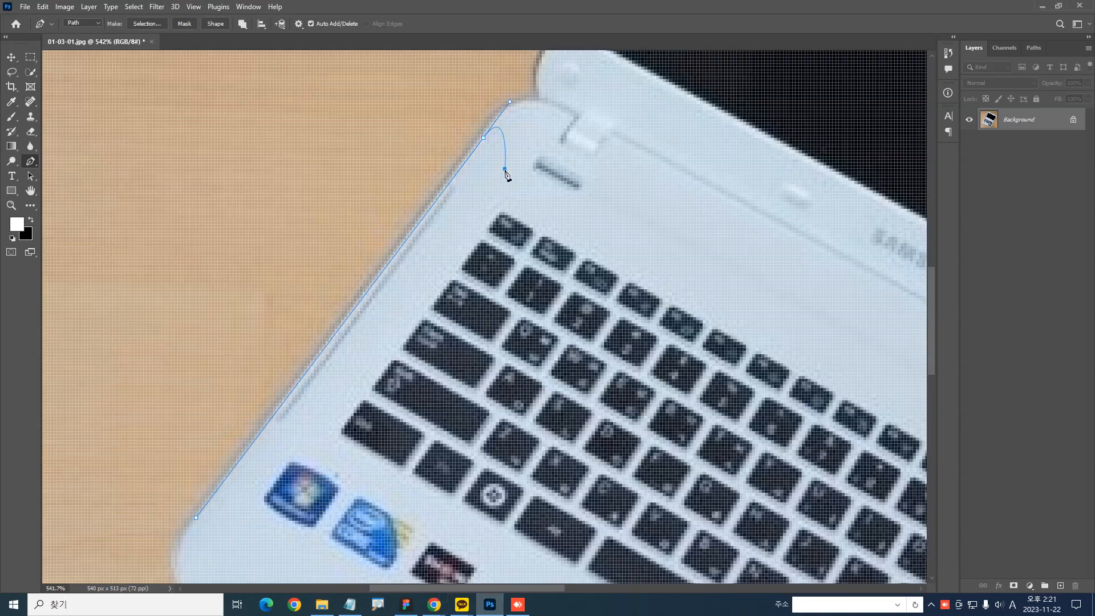
drag(401, 293, 362, 338)
key(ctrl+z)
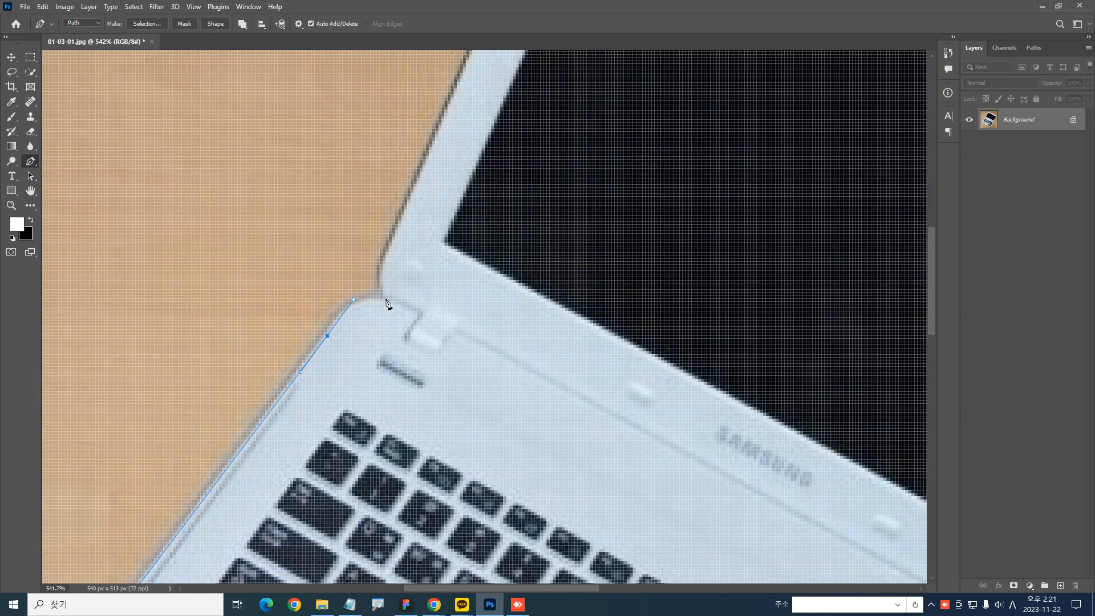
Place a smooth anchor point on the laptop base's side edge just before the rounded hinge corner, with handles along the edge
drag(376, 340, 383, 213)
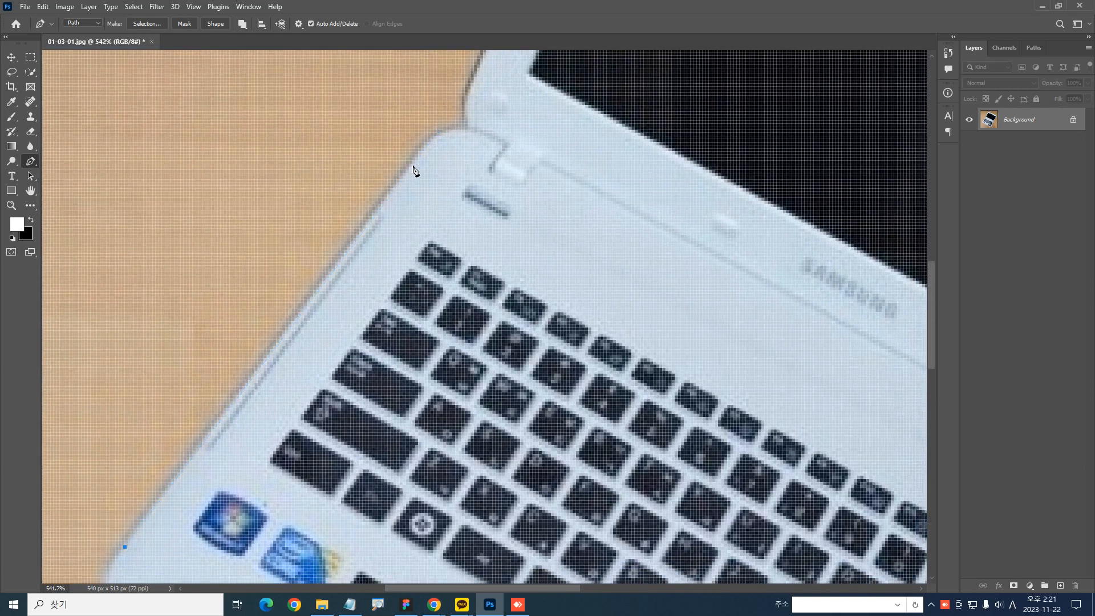
drag(416, 163, 451, 119)
key(ctrl+z)
drag(416, 164, 440, 136)
key(ctrl+z)
drag(419, 164, 448, 124)
key(ctrl+z)
key(ctrl+z)
drag(416, 162, 443, 127)
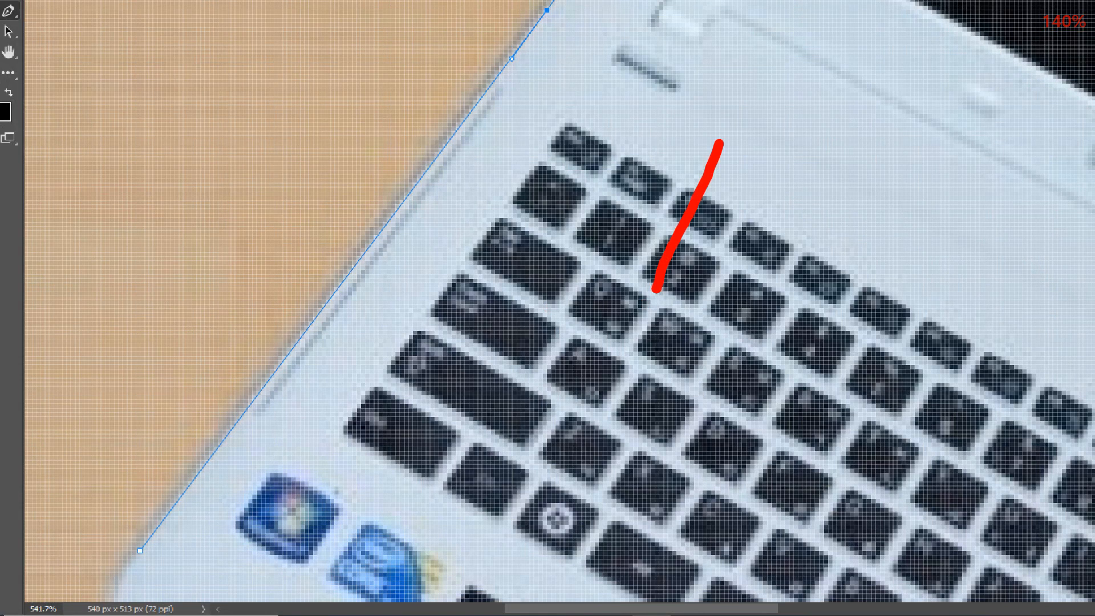
mouse_move(221, 436)
mouse_down()
mouse_move(196, 422)
mouse_move(221, 410)
mouse_move(219, 432)
mouse_up()
key(e)
drag(299, 341, 281, 335)
key(e)
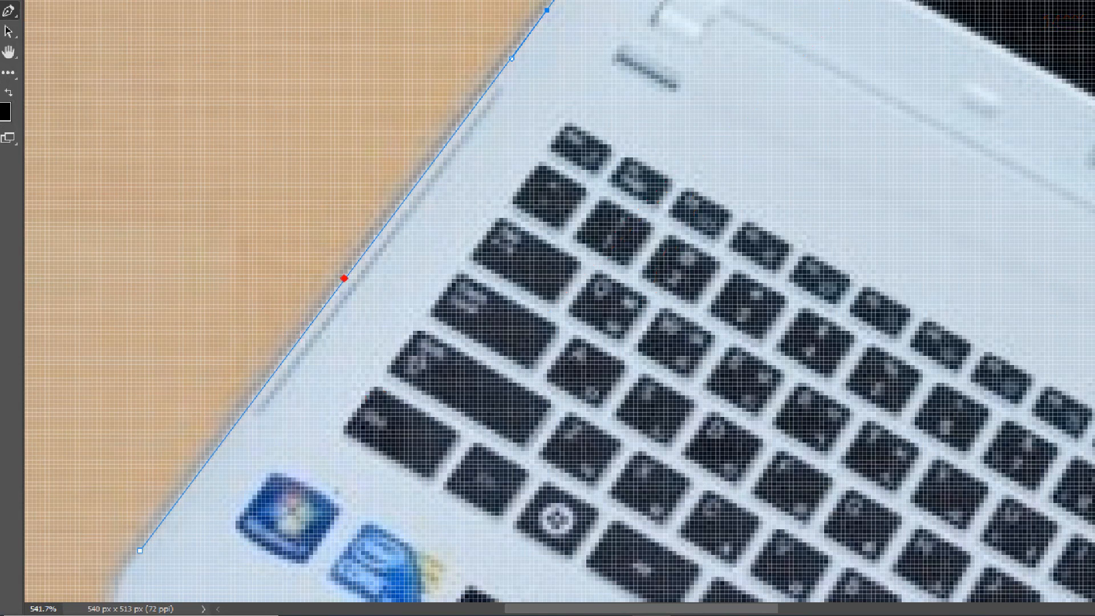
drag(378, 224, 329, 262)
key(e)
key(Escape)
drag(388, 269, 280, 391)
drag(348, 304, 381, 381)
drag(355, 338, 358, 404)
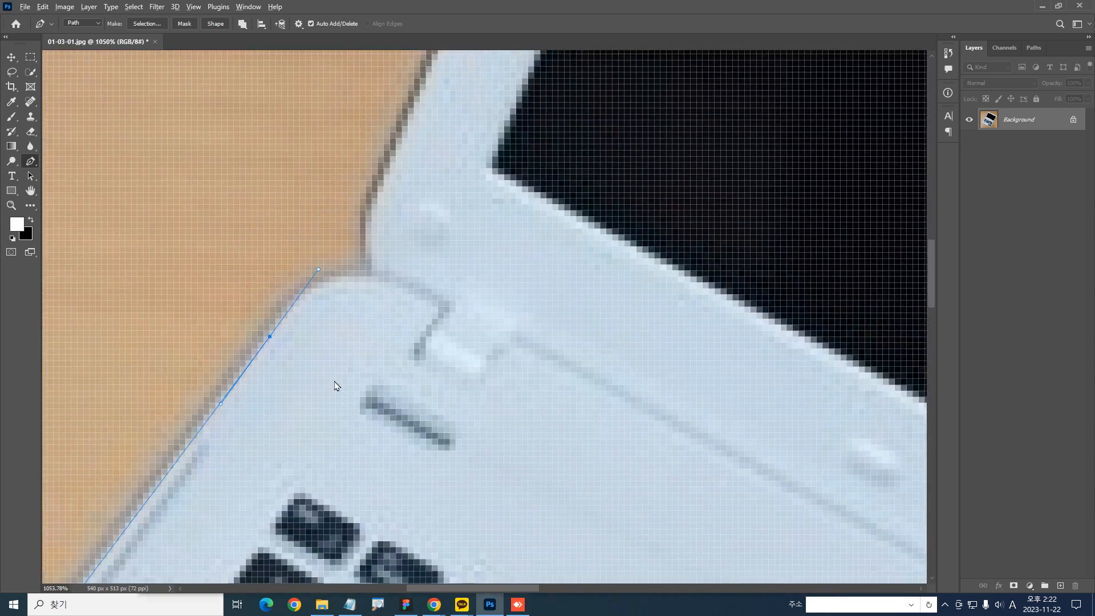
mouse_move(272, 340)
mouse_down()
mouse_move(304, 289)
mouse_move(375, 265)
mouse_up()
key(e)
mouse_move(269, 337)
mouse_down()
mouse_move(320, 266)
mouse_move(393, 289)
mouse_move(370, 282)
mouse_up()
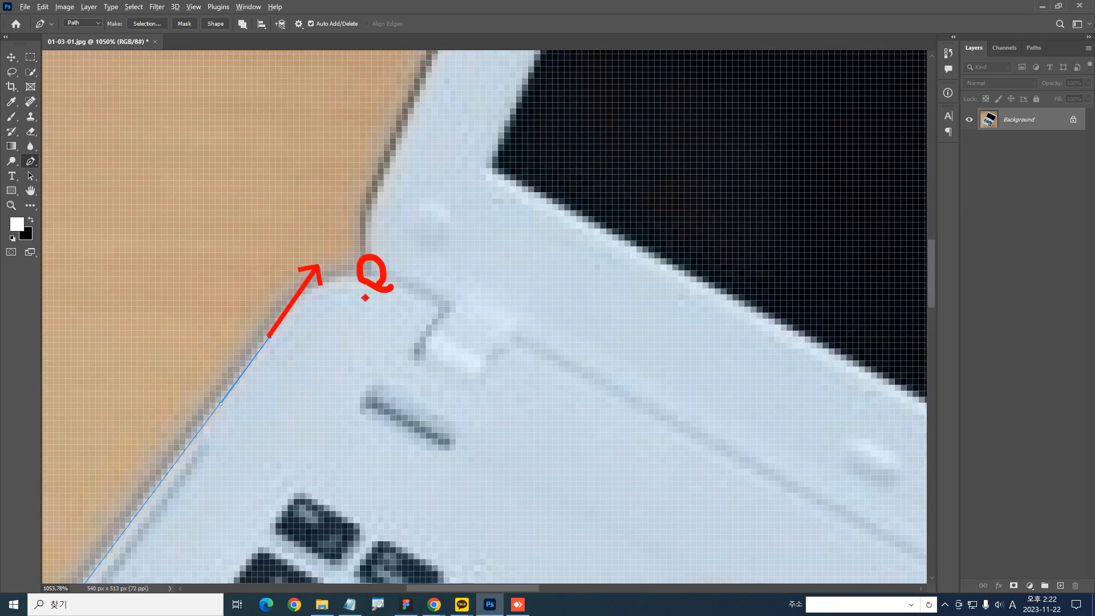
key(ctrl+z)
key(ctrl+z)
drag(269, 337, 329, 274)
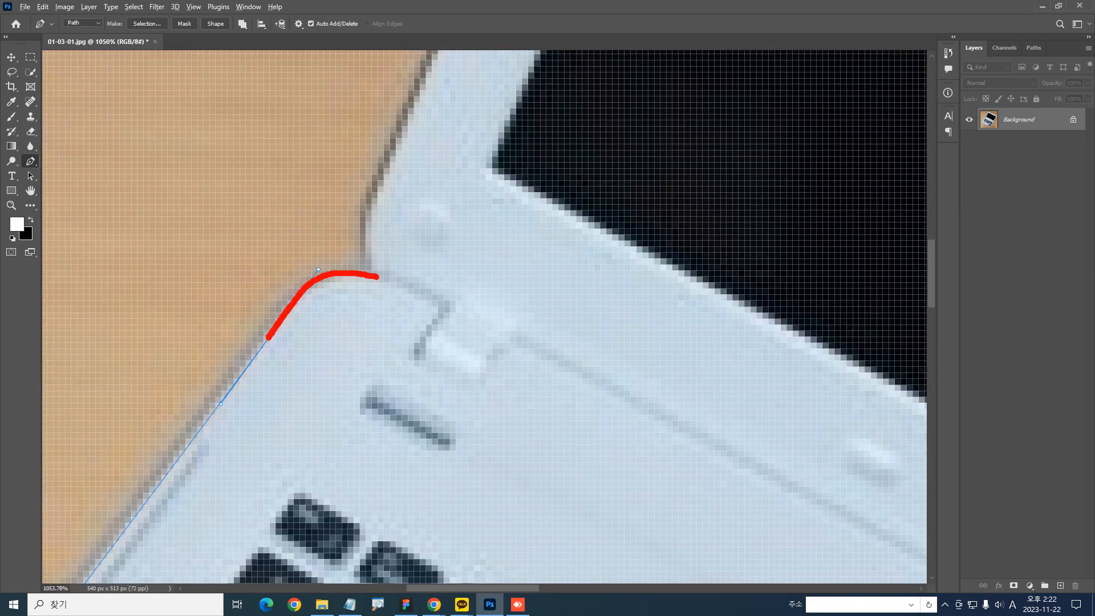
key(ctrl+z)
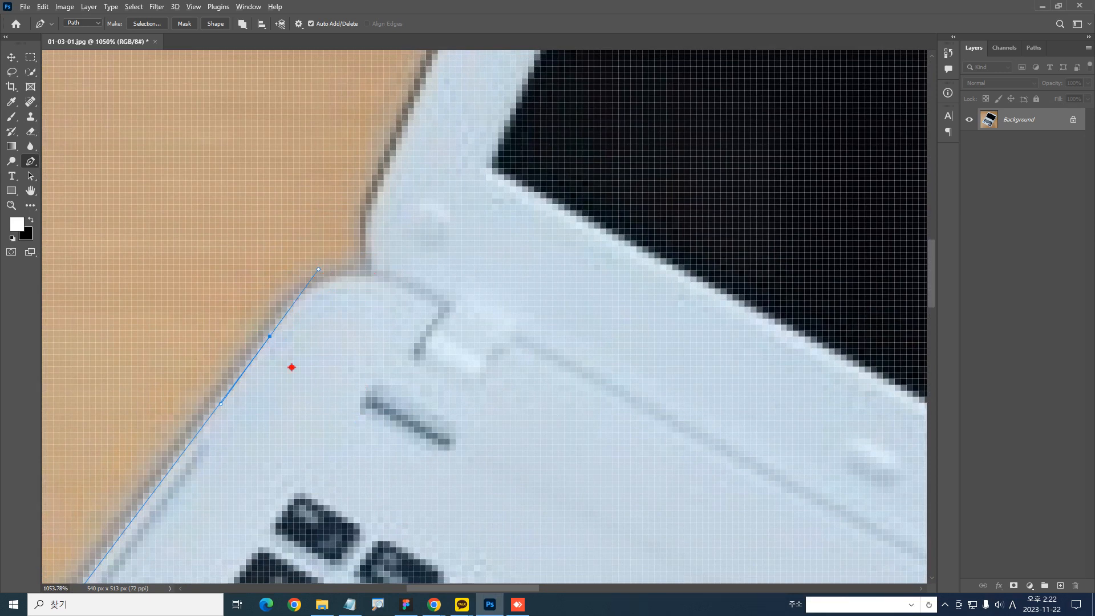
drag(273, 337, 330, 258)
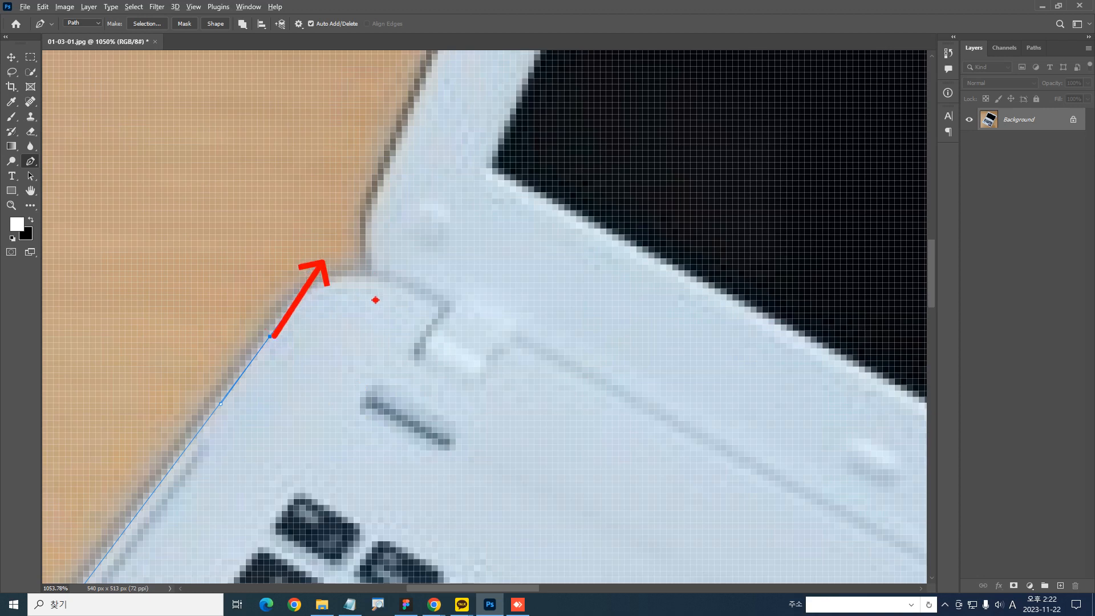
key(ctrl+z)
Try curving the path around the base's rounded corner with a plain anchor point at the hinge notch
click(384, 277)
drag(255, 357, 323, 292)
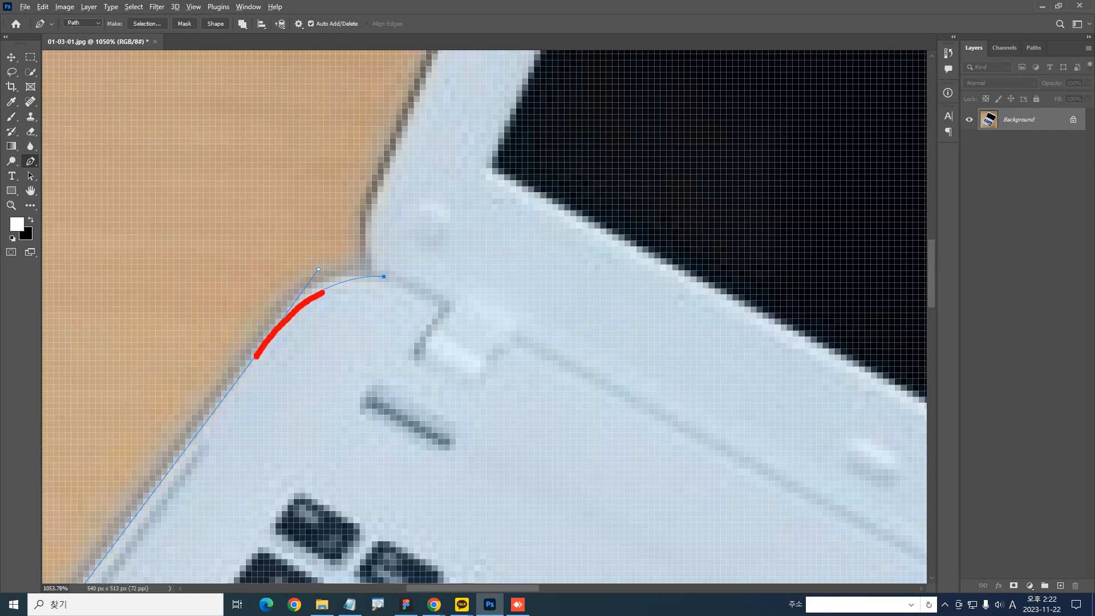
key(Escape)
key(ctrl+z)
click(379, 277)
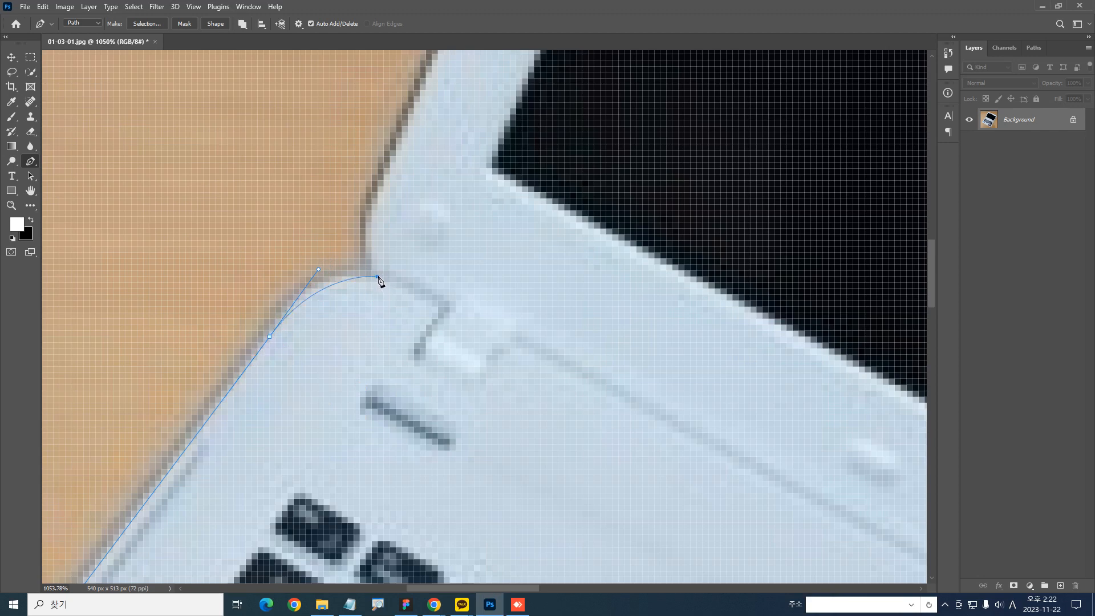
scroll(379, 280, up, 3)
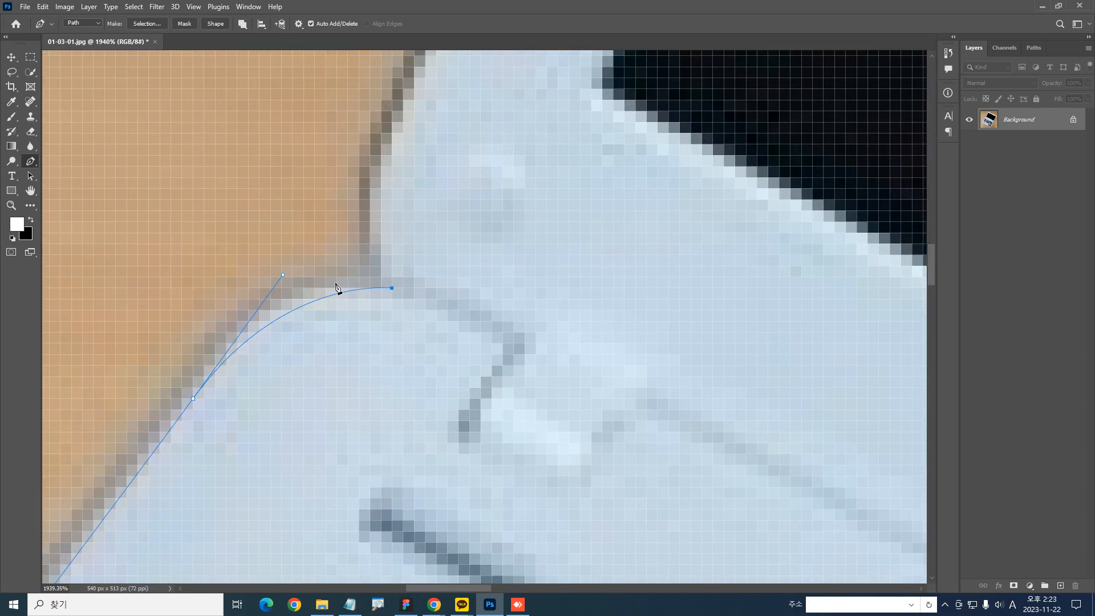
mouse_move(253, 280)
mouse_down()
mouse_move(286, 290)
mouse_move(286, 267)
mouse_move(345, 194)
mouse_up()
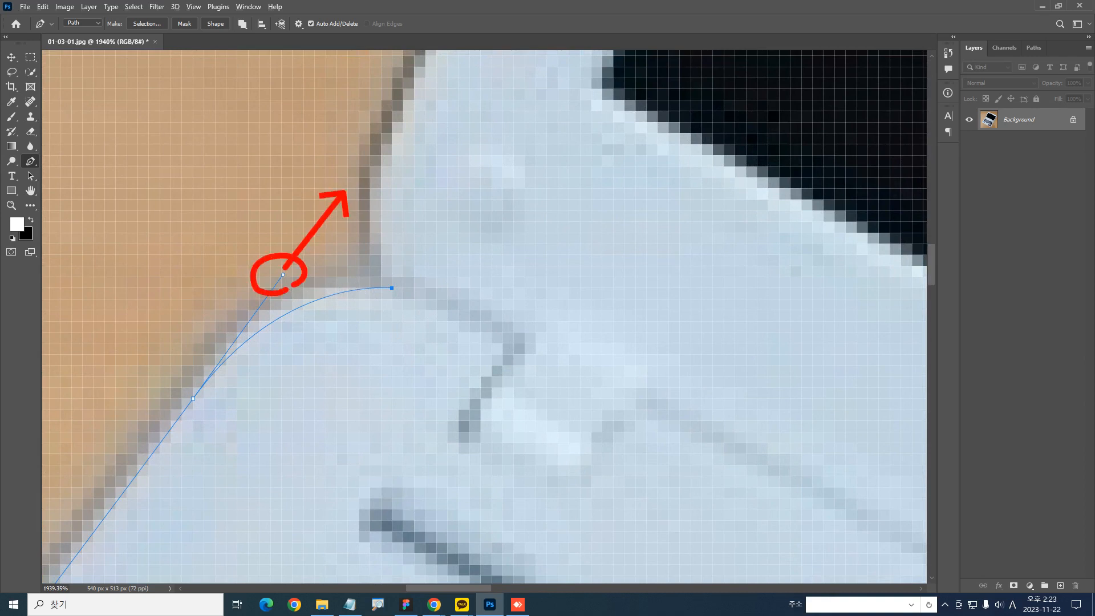
mouse_move(283, 275)
mouse_down()
mouse_move(333, 168)
mouse_move(252, 333)
mouse_move(397, 104)
mouse_move(244, 316)
mouse_move(354, 186)
mouse_move(231, 351)
mouse_move(318, 234)
mouse_move(255, 318)
mouse_move(314, 244)
mouse_move(283, 277)
mouse_up()
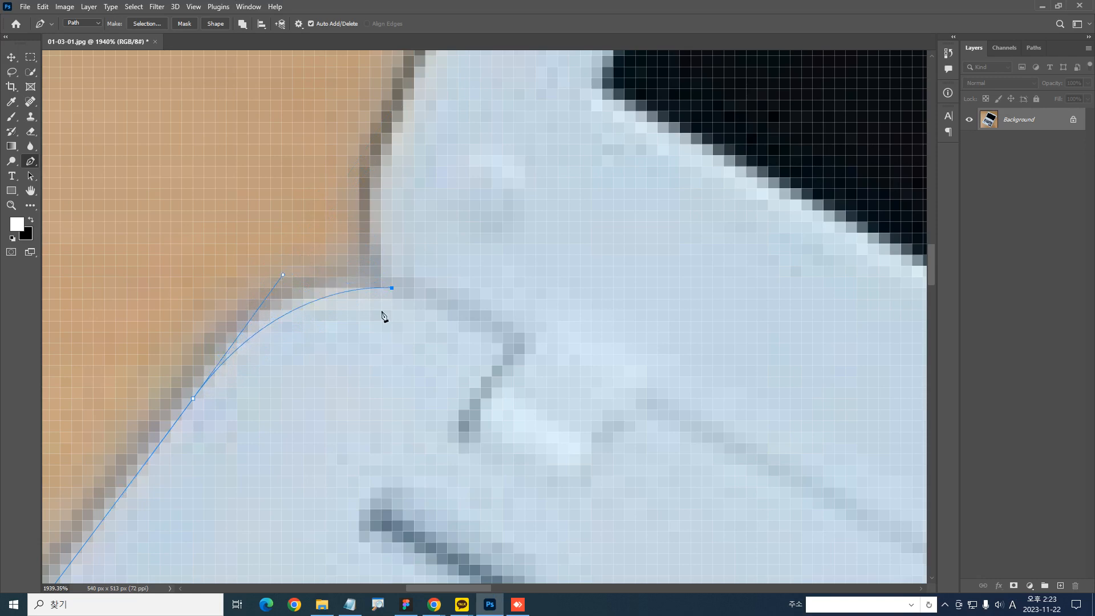
Try using a smooth anchor point with nearly horizontal handles at the hinge notch
click(391, 288)
click(392, 288)
mouse_move(395, 292)
mouse_down()
mouse_move(455, 295)
mouse_move(362, 288)
mouse_move(289, 303)
mouse_move(203, 369)
mouse_up()
key(Escape)
key(ctrl+2)
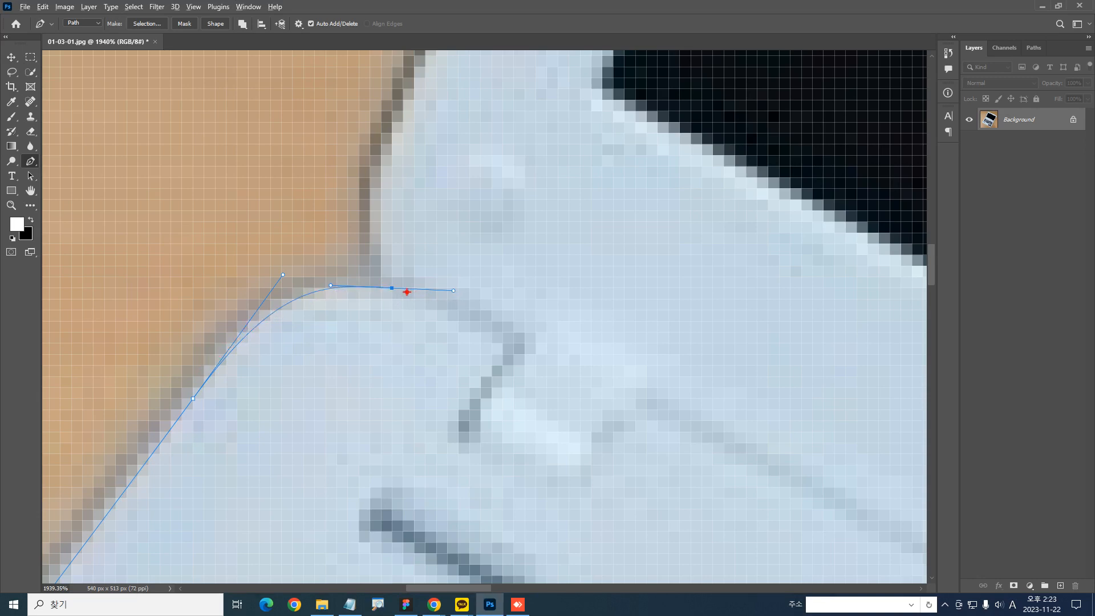
drag(393, 289, 456, 292)
key(ctrl+z)
key(ctrl+z)
drag(395, 292, 465, 296)
mouse_move(386, 202)
mouse_down()
mouse_move(373, 207)
mouse_move(374, 184)
mouse_move(394, 202)
mouse_up()
key(ctrl+z)
mouse_move(392, 285)
mouse_down()
mouse_move(353, 198)
mouse_move(373, 167)
mouse_up()
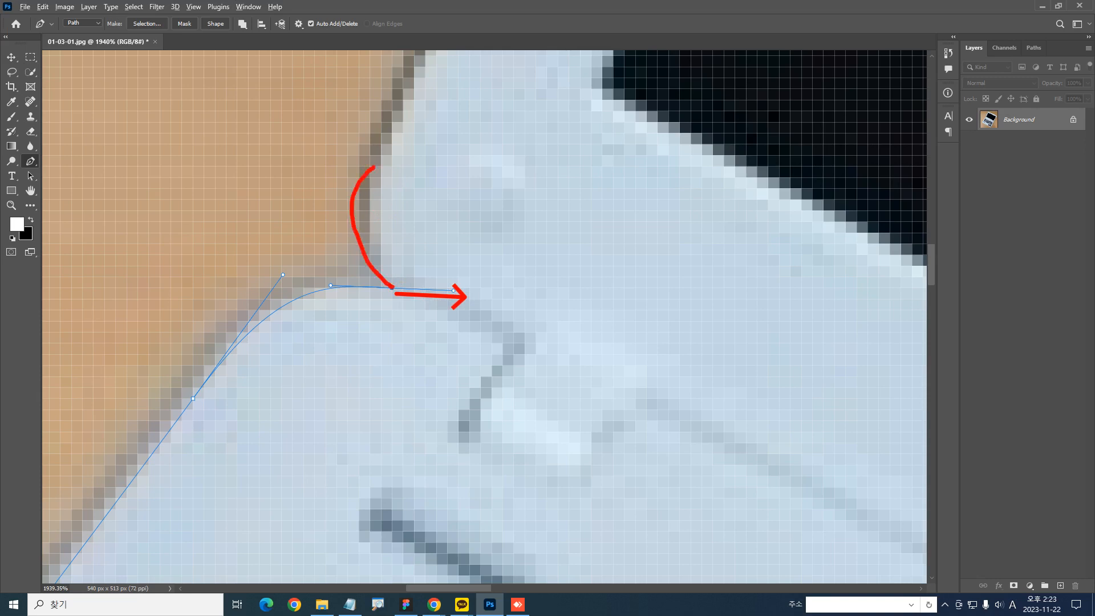
key(ctrl+z)
mouse_move(390, 286)
mouse_down()
mouse_move(347, 161)
mouse_move(365, 135)
mouse_up()
key(ctrl+z)
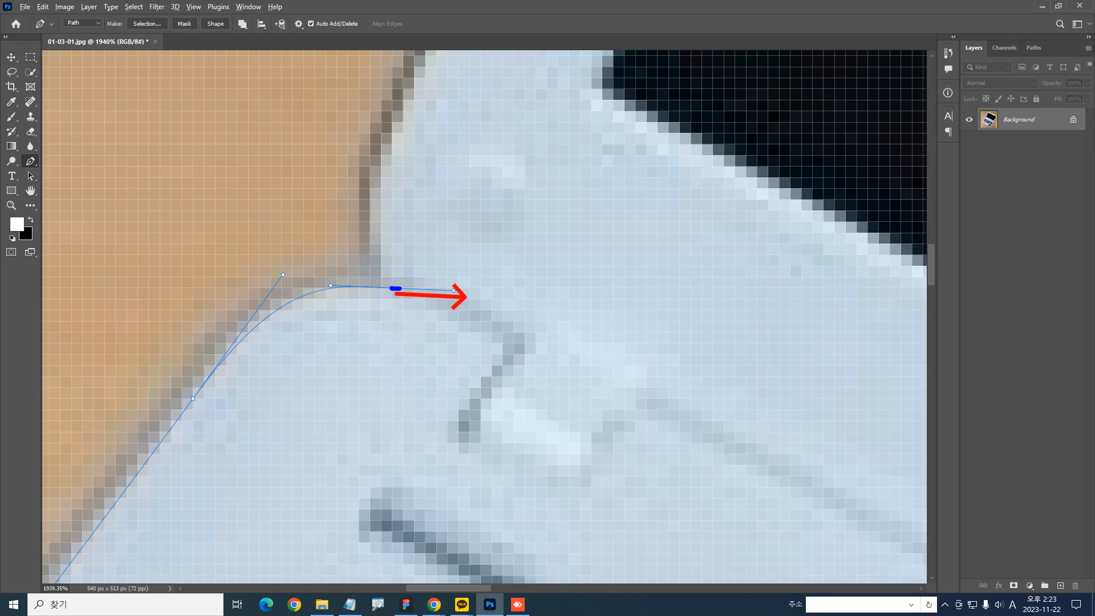
drag(420, 276, 381, 231)
drag(395, 129, 398, 122)
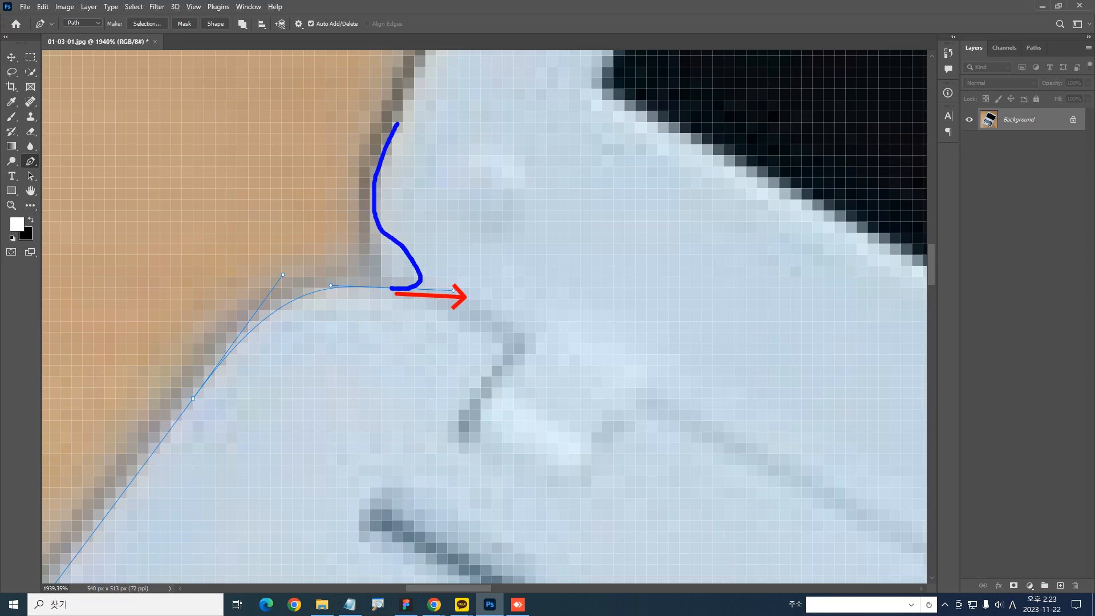
key(ctrl+z)
mouse_move(390, 287)
mouse_down()
mouse_move(439, 280)
mouse_move(374, 231)
mouse_move(370, 191)
mouse_move(401, 133)
mouse_up()
key(Escape)
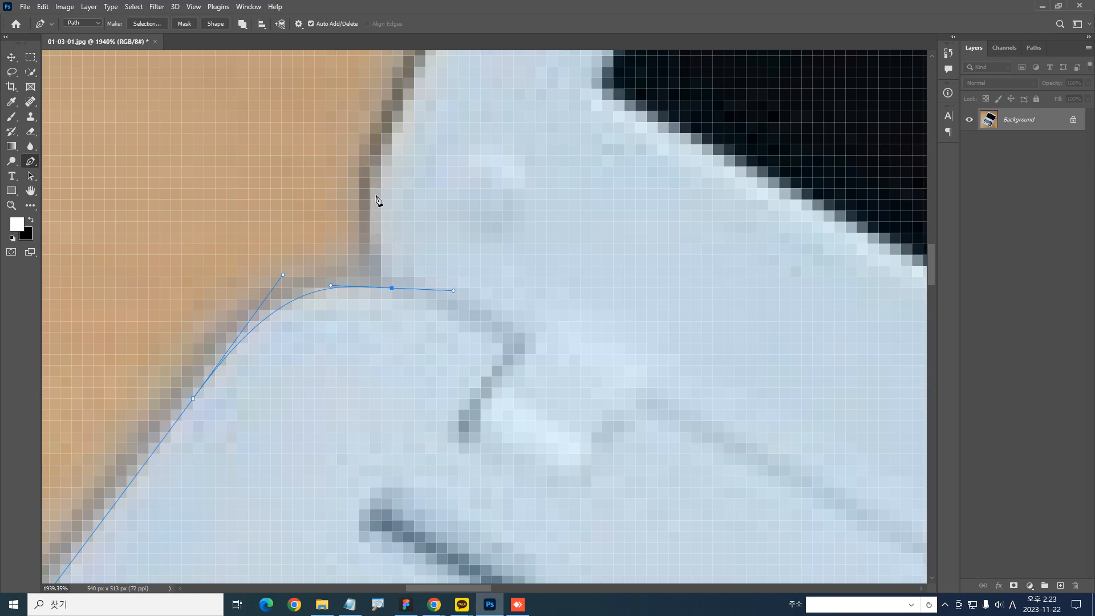
Try continuing the path from the hinge notch up the screen frame's edge, and undo back to the base's side edge
drag(370, 188, 387, 128)
key(ctrl+z)
key(ctrl+z)
drag(392, 288, 392, 241)
key(z)
key(ctrl+z)
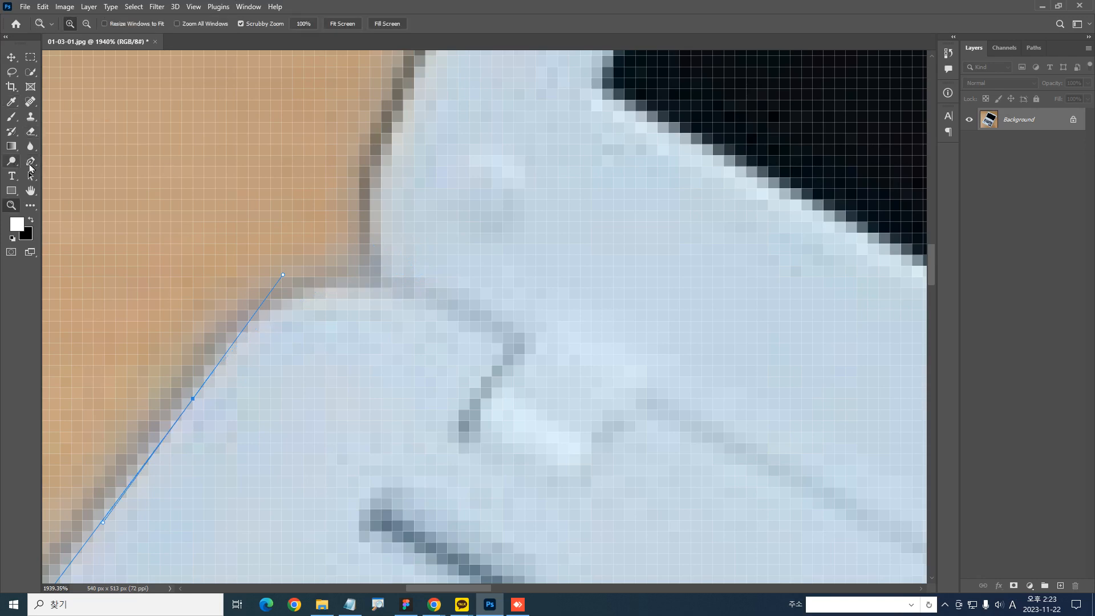
With the Pen tool, curve the path to a hinge-notch anchor with its outgoing handle bent upward, and add a smooth anchor on the screen frame's edge
click(31, 162)
drag(391, 288, 376, 253)
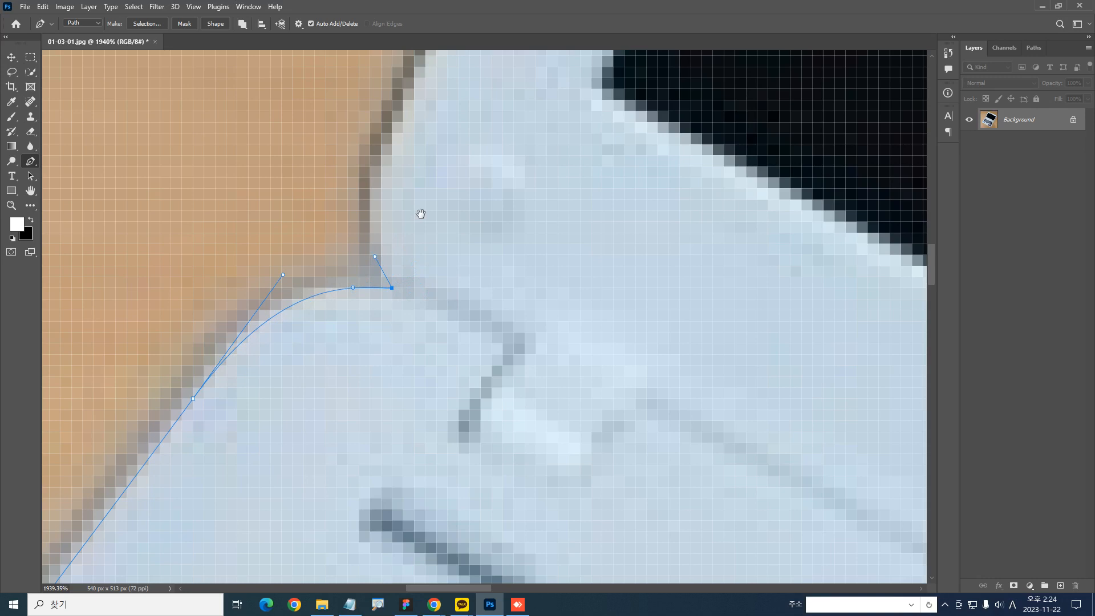
drag(421, 213, 342, 347)
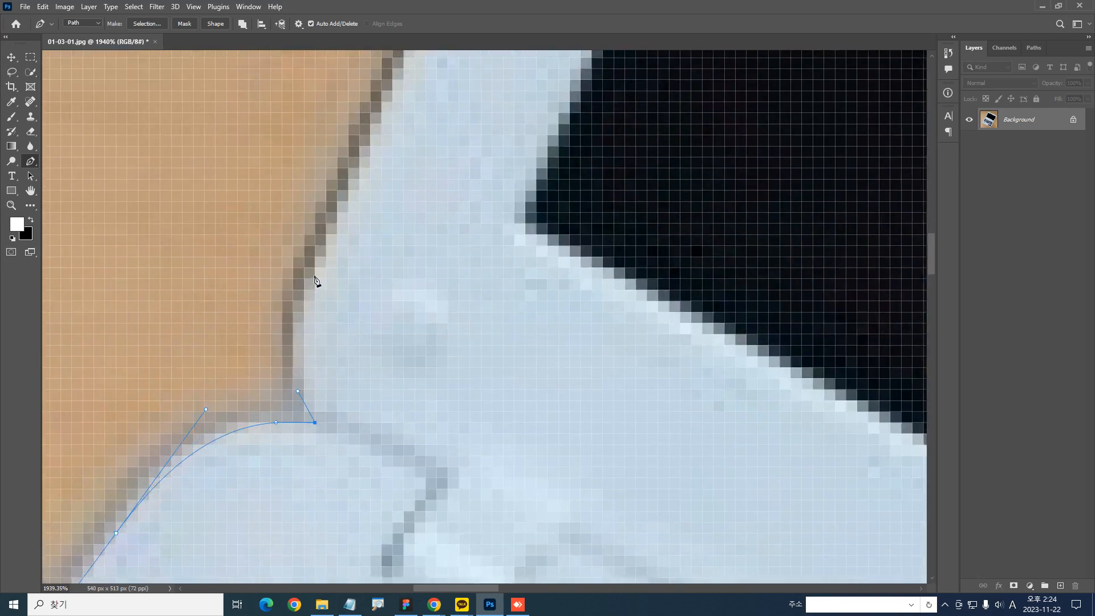
drag(326, 256, 361, 171)
Place a smooth anchor point on the screen frame's side edge just before its rounded upper corner, with handles along the edge
scroll(371, 264, down, 5)
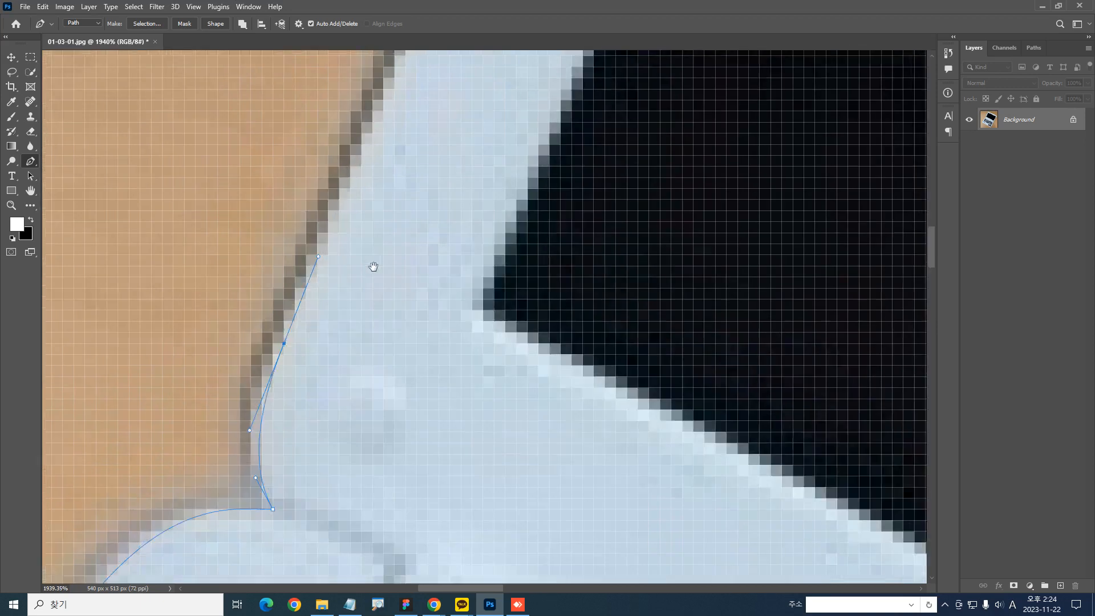
scroll(372, 269, down, 1)
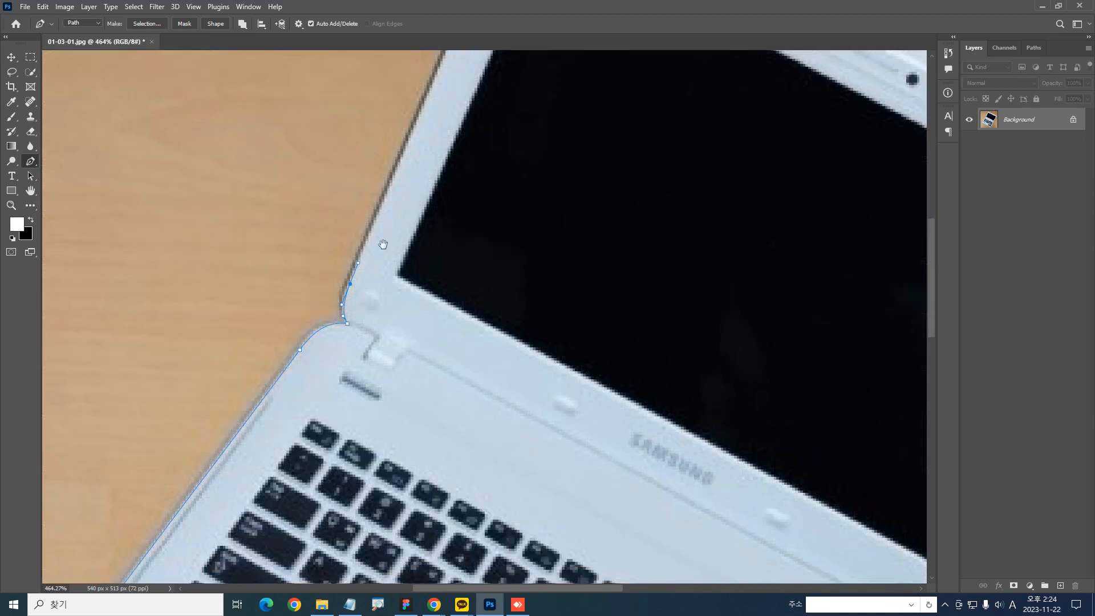
drag(410, 206, 279, 425)
key(ctrl+2)
mouse_move(379, 121)
mouse_down()
mouse_move(267, 359)
mouse_move(224, 508)
mouse_up()
key(Escape)
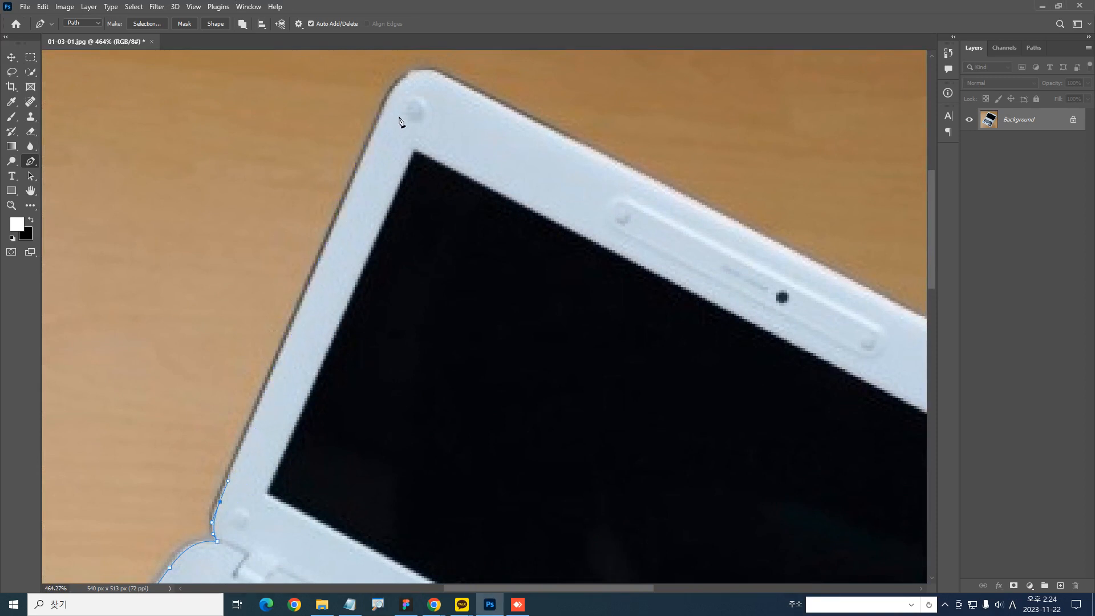
key(ctrl+2)
mouse_move(426, 105)
mouse_down()
mouse_move(393, 106)
mouse_move(382, 130)
mouse_move(388, 111)
mouse_up()
key(Escape)
click(383, 109)
mouse_move(397, 82)
mouse_down()
mouse_move(385, 110)
mouse_move(397, 78)
mouse_up()
key(ctrl+z)
key(alt+2)
mouse_move(396, 124)
mouse_down()
mouse_move(386, 126)
mouse_move(418, 45)
mouse_up()
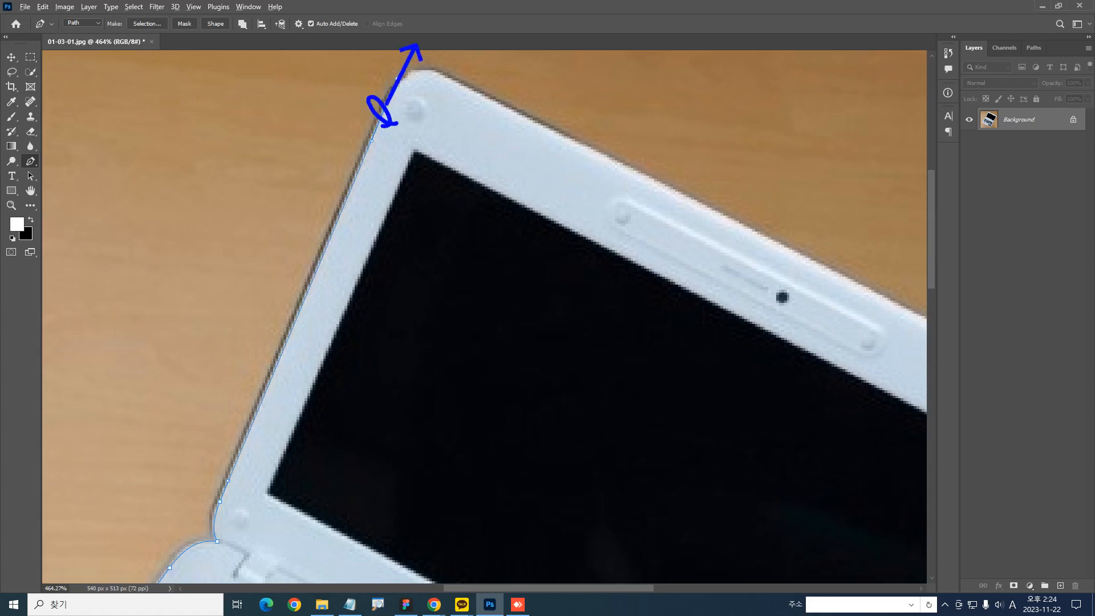
key(ctrl+z)
key(ctrl+z)
mouse_move(386, 109)
mouse_down()
mouse_move(392, 117)
mouse_move(410, 61)
mouse_up()
key(ctrl+z)
key(ctrl+z)
mouse_move(395, 119)
mouse_down()
mouse_move(403, 66)
mouse_move(400, 76)
mouse_up()
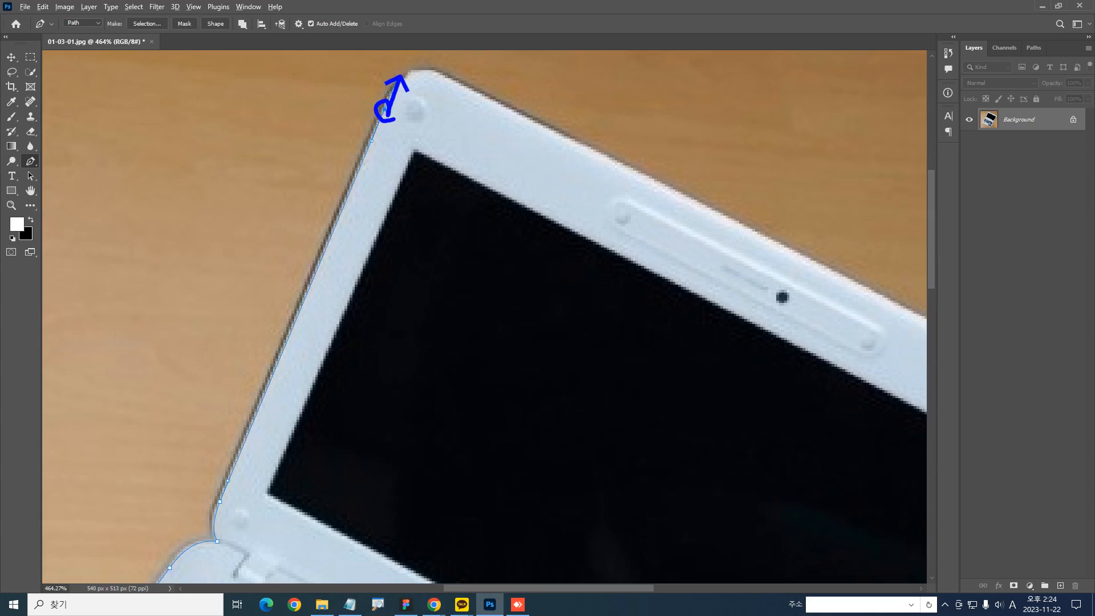
key(ctrl+z)
key(ctrl+z)
mouse_move(378, 122)
mouse_down()
mouse_move(376, 99)
mouse_move(390, 109)
mouse_move(410, 71)
mouse_move(389, 104)
mouse_move(400, 74)
mouse_up()
key(ctrl+z)
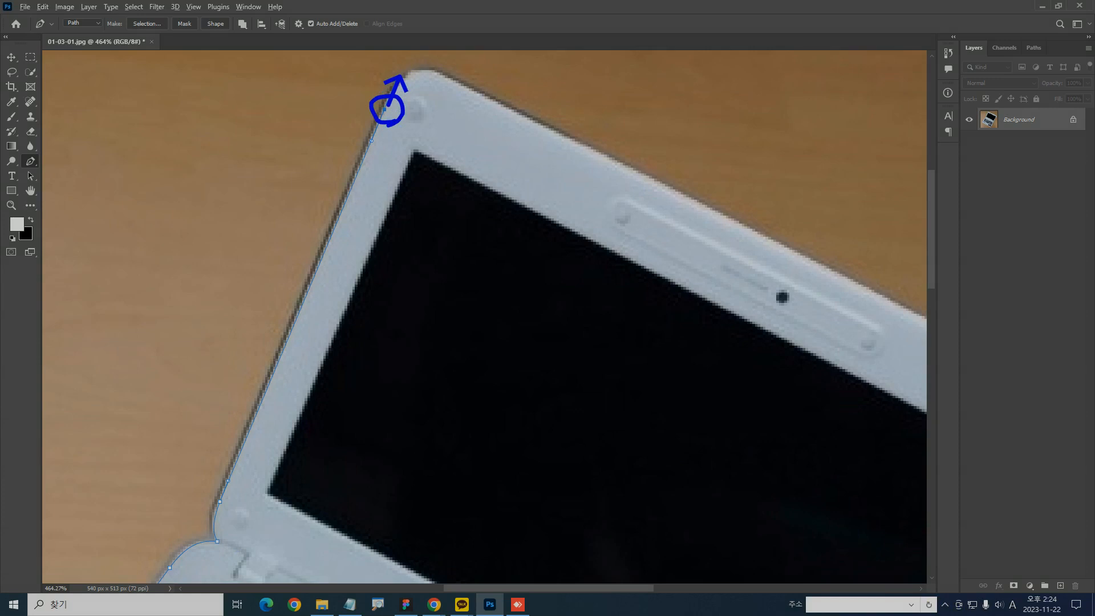
Curve the path around the screen frame's rounded upper corner with a smooth anchor point at the start of its top edge
key(super+d)
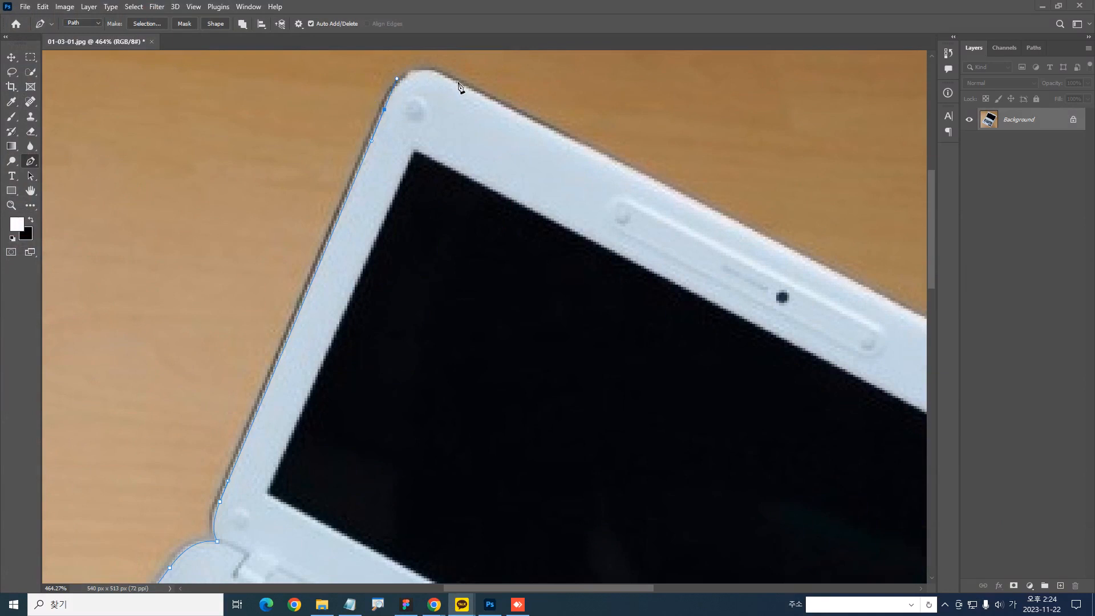
drag(453, 80, 488, 101)
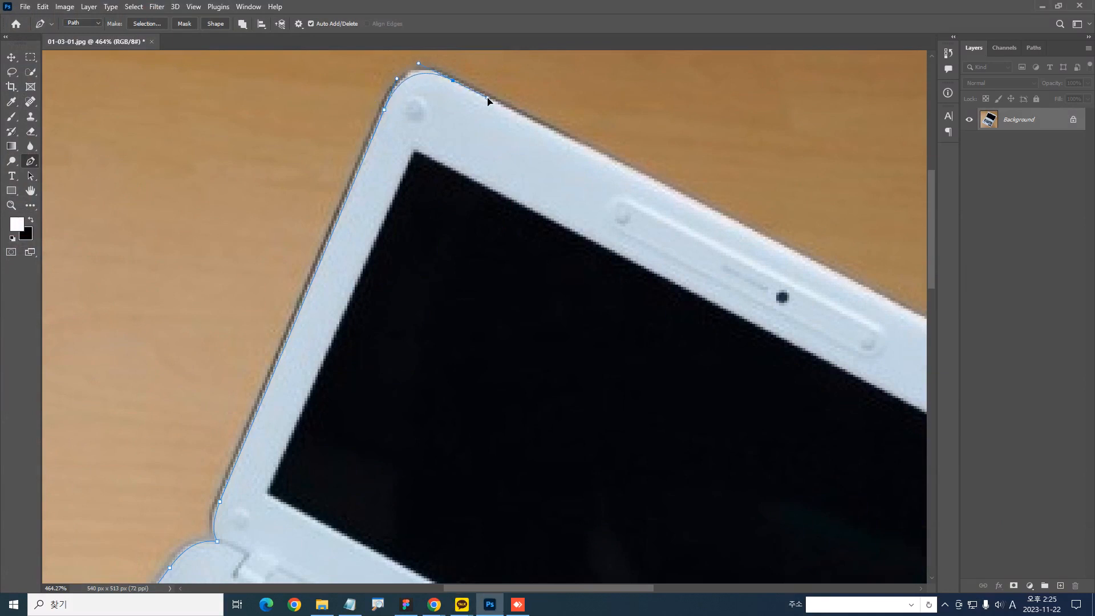
scroll(474, 131, up, 5)
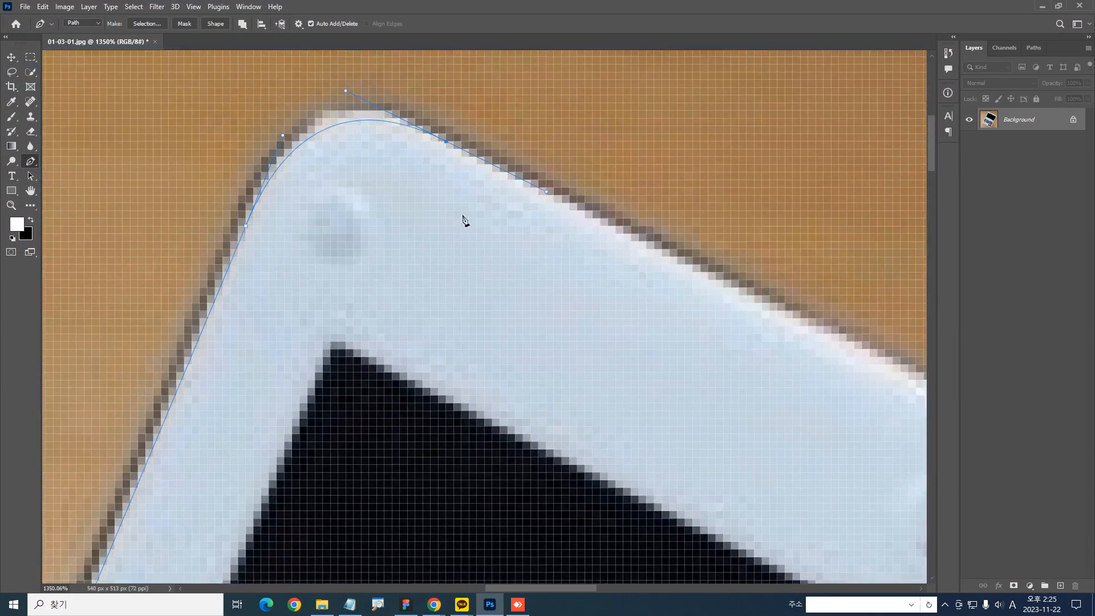
mouse_move(244, 230)
mouse_down()
mouse_move(288, 135)
mouse_move(294, 151)
mouse_up()
mouse_move(456, 148)
mouse_down()
mouse_move(444, 137)
mouse_move(546, 190)
mouse_up()
drag(540, 171, 528, 195)
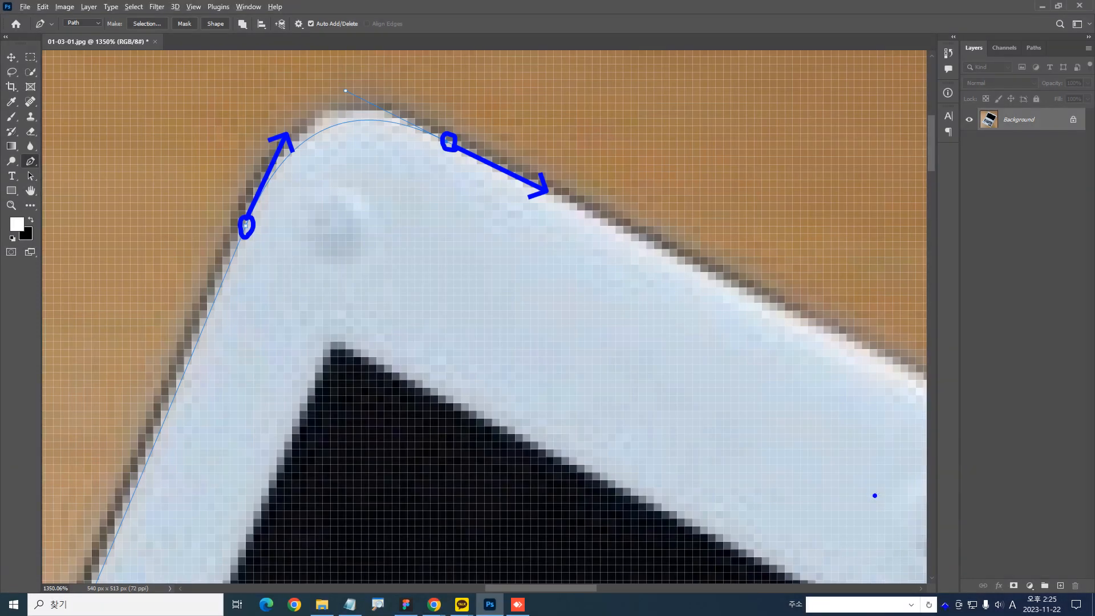
key(Escape)
click(945, 605)
click(934, 582)
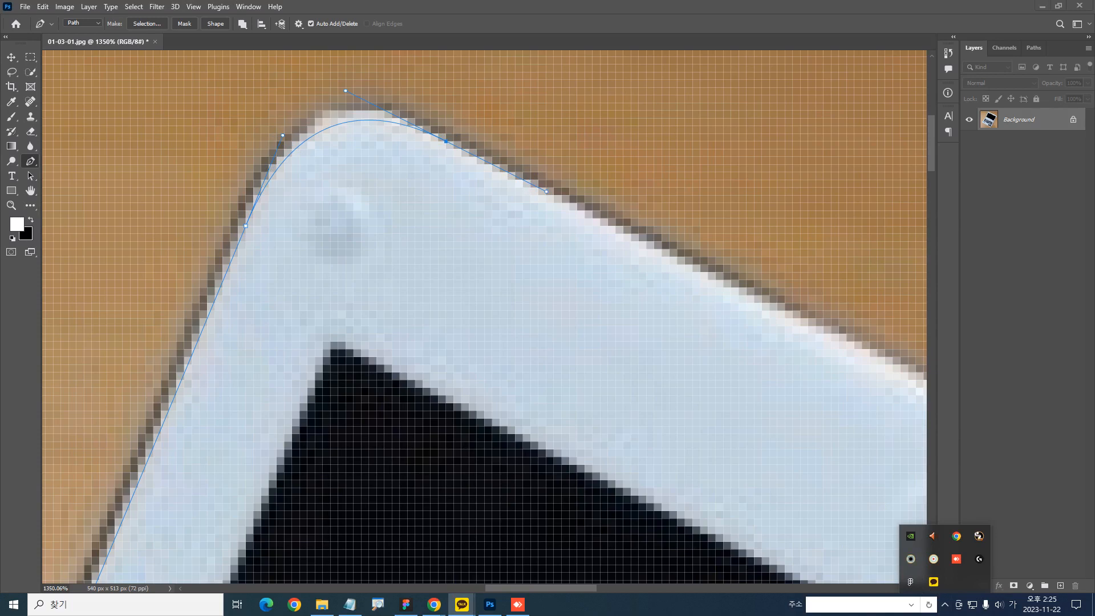
key(Escape)
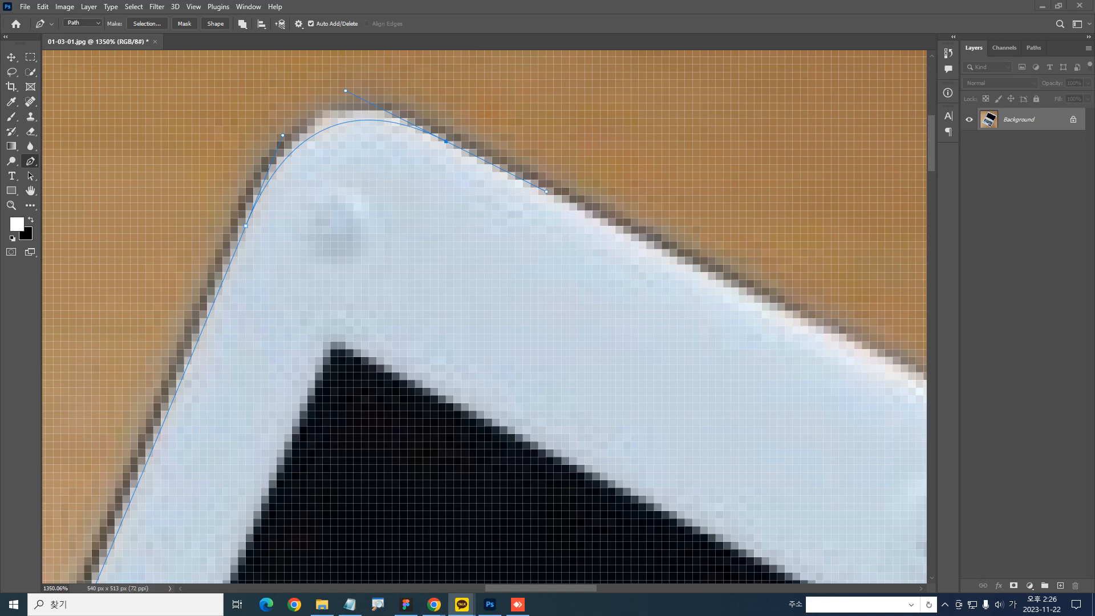
click(553, 220)
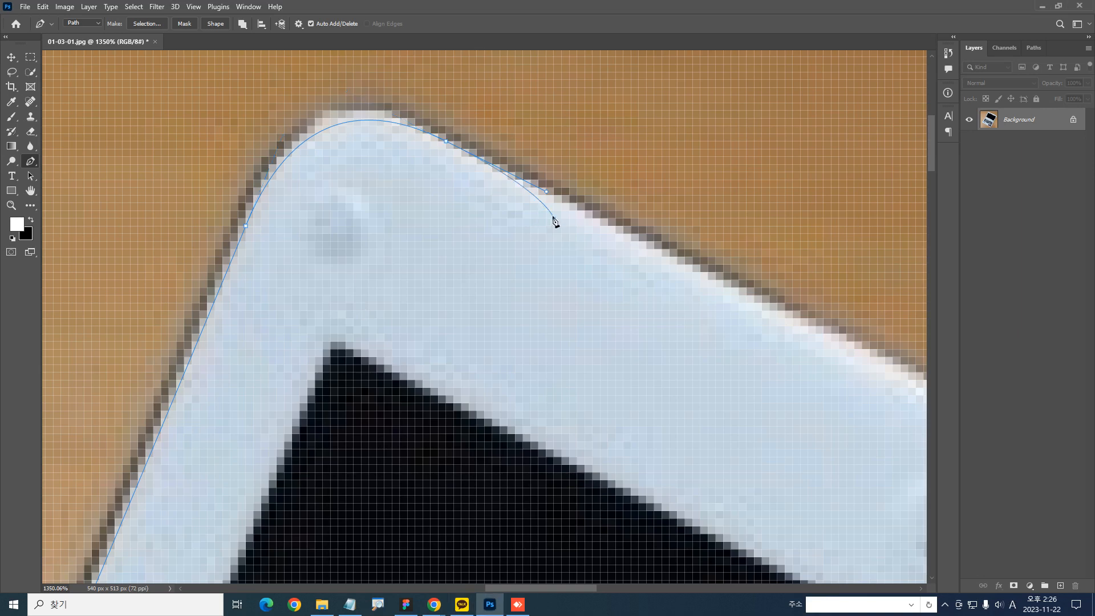
key(ctrl+1)
drag(624, 315, 460, 230)
drag(387, 259, 437, 288)
key(ctrl+z)
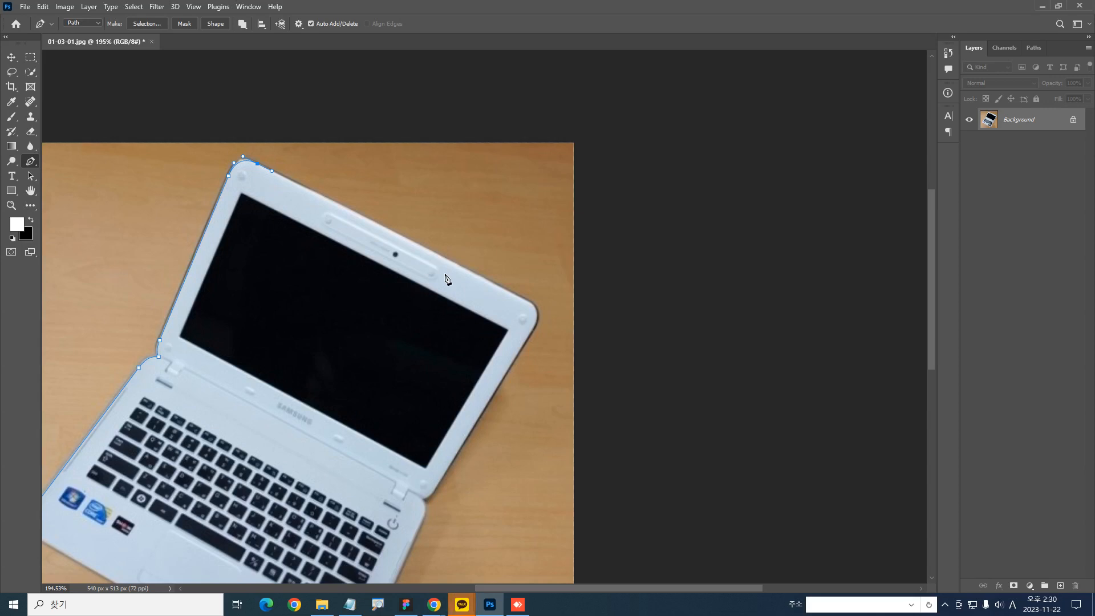
Extend the path along the screen frame's top edge and try smooth anchor points around its far rounded corner
click(532, 306)
drag(536, 311, 542, 313)
scroll(534, 330, up, 4)
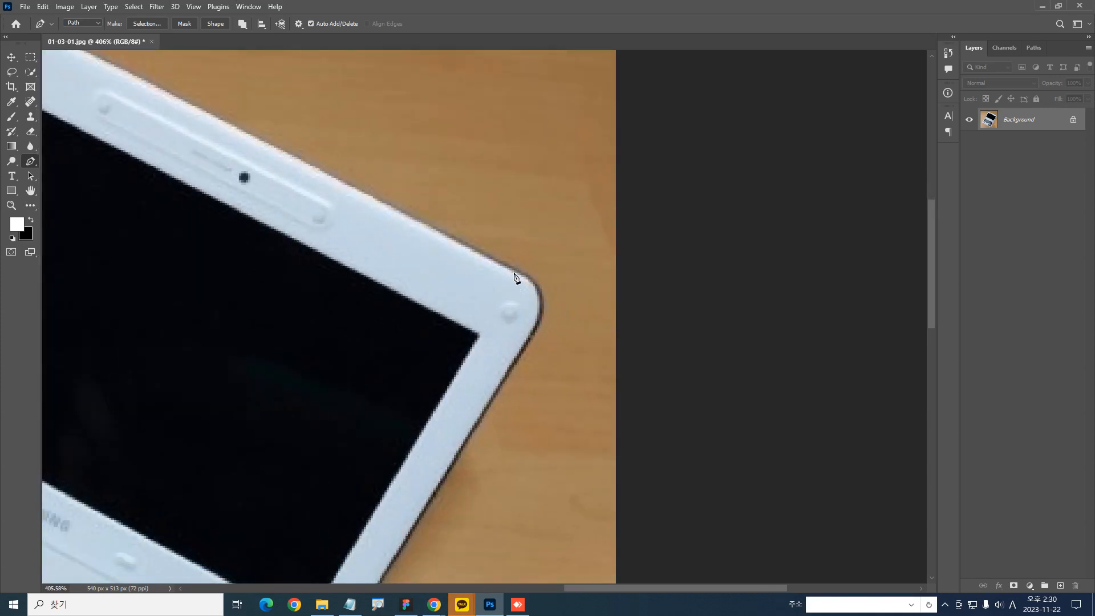
drag(521, 280, 543, 292)
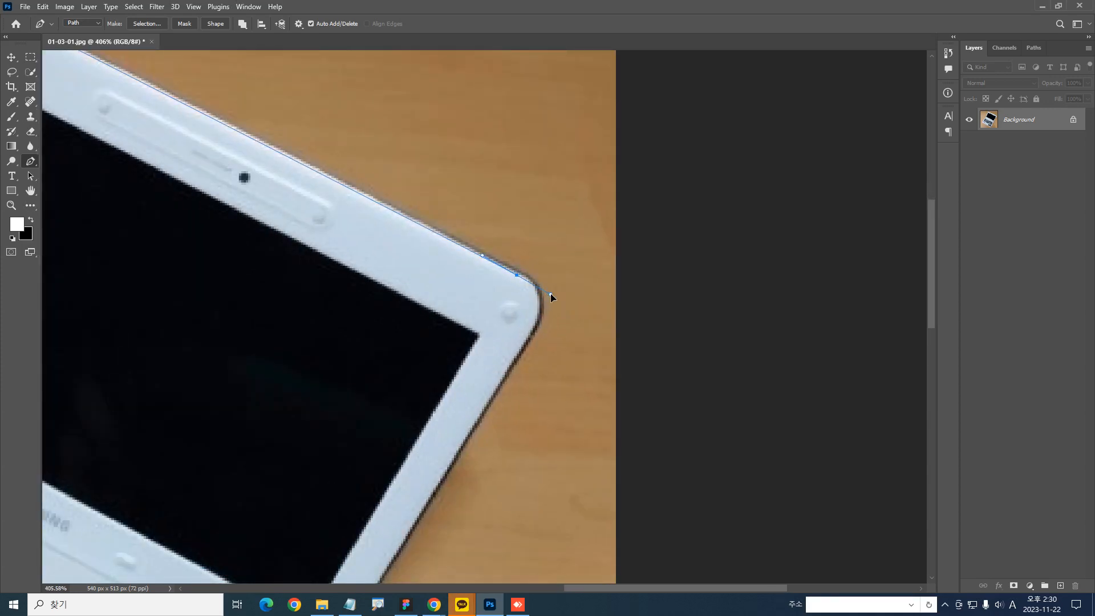
key(Escape)
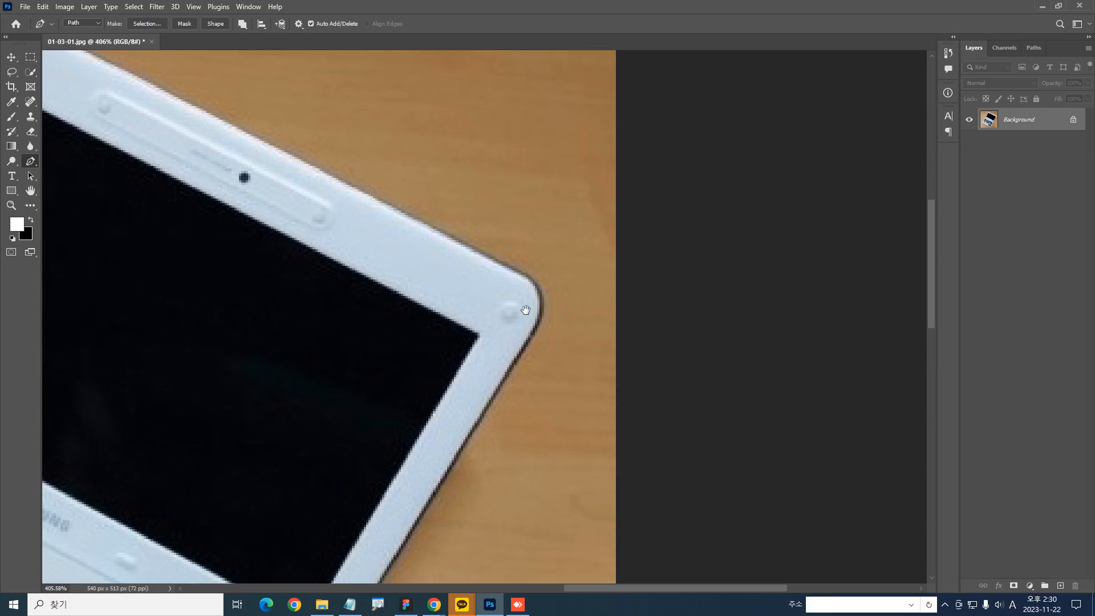
drag(521, 298, 546, 228)
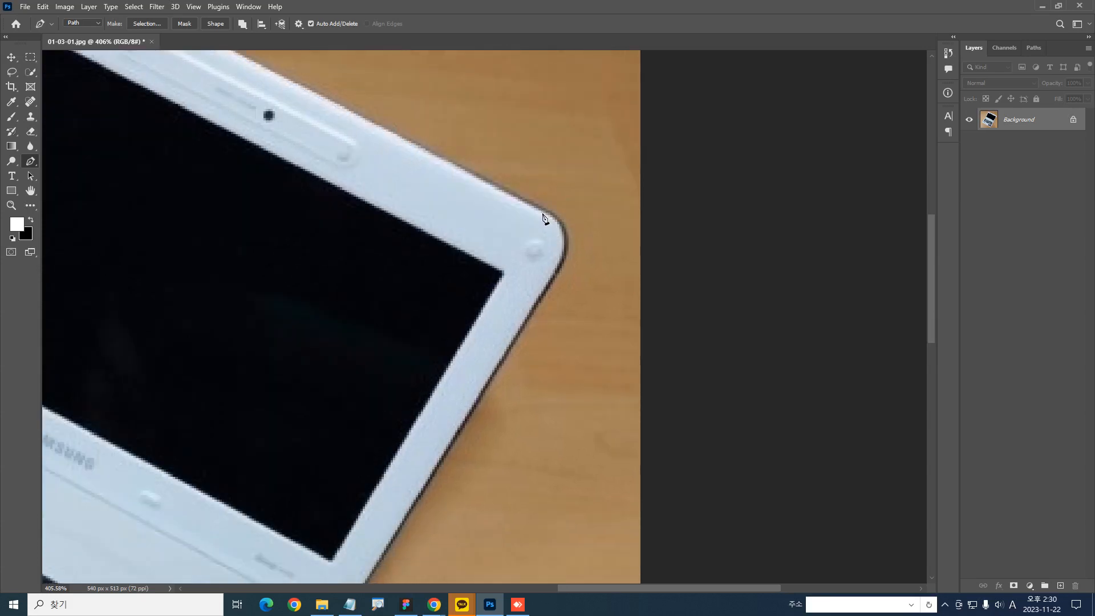
drag(542, 212, 571, 229)
click(551, 270)
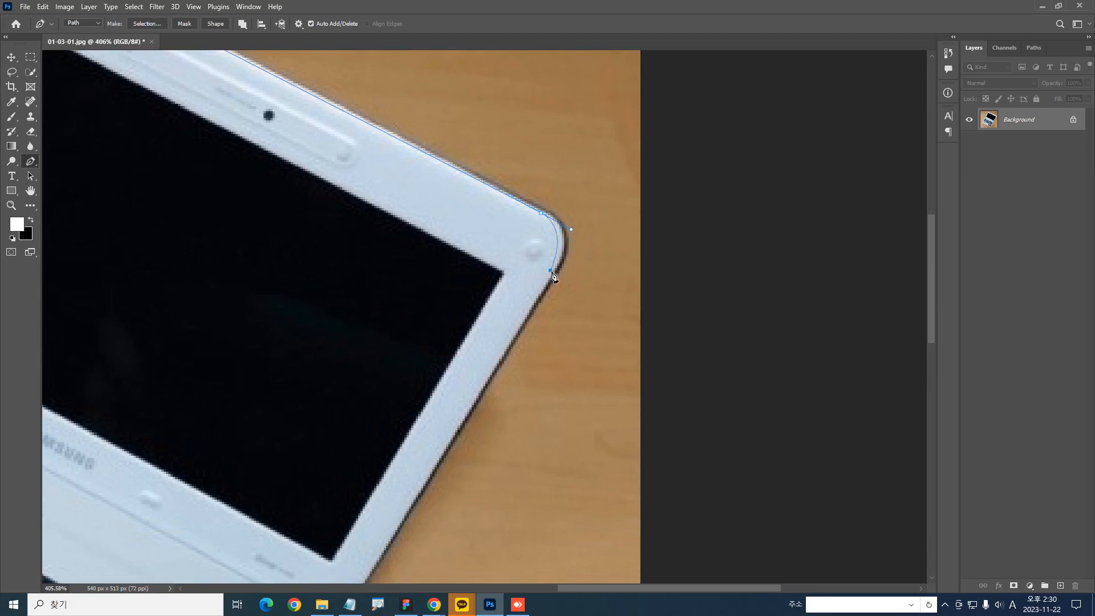
drag(551, 276, 540, 298)
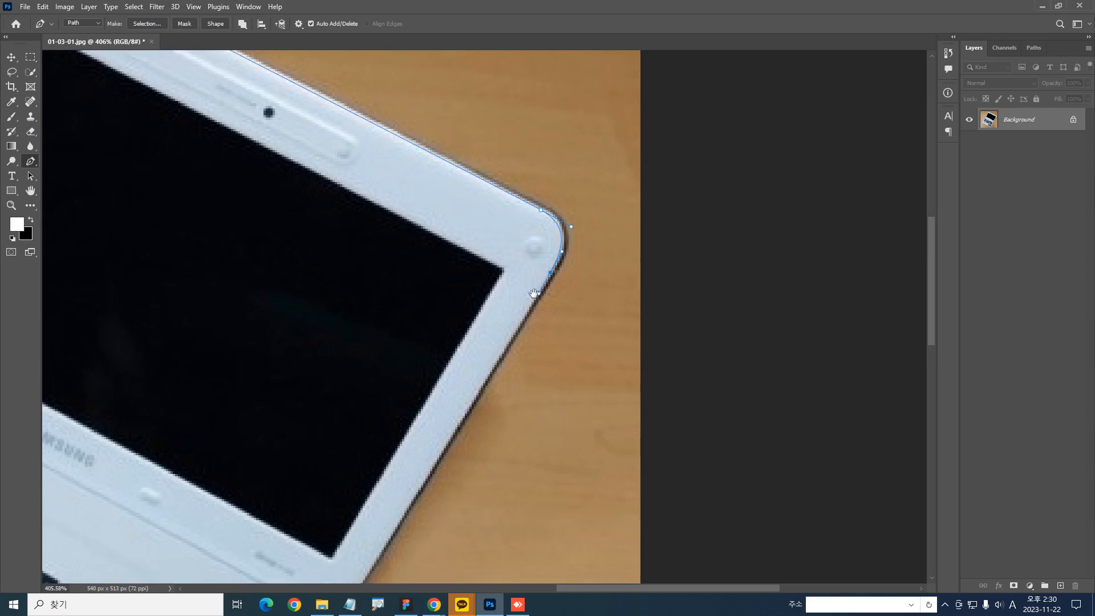
Try continuing the path down the screen frame's side edge, through the hinge notch and around the base's rear corner
scroll(541, 298, down, 5)
scroll(540, 298, left, 3)
click(498, 324)
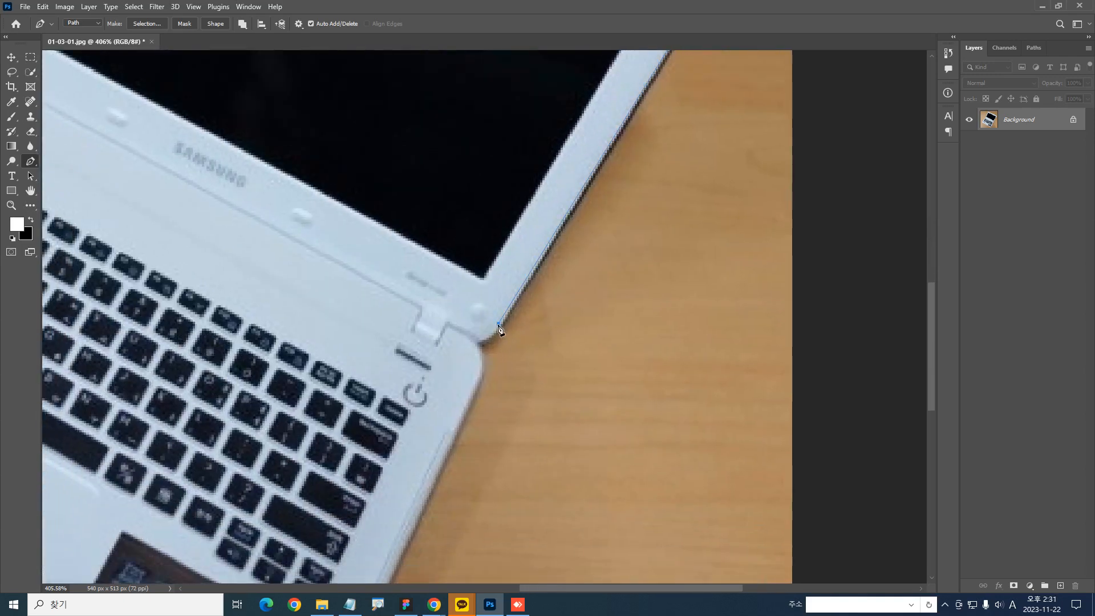
click(470, 339)
drag(495, 377, 500, 298)
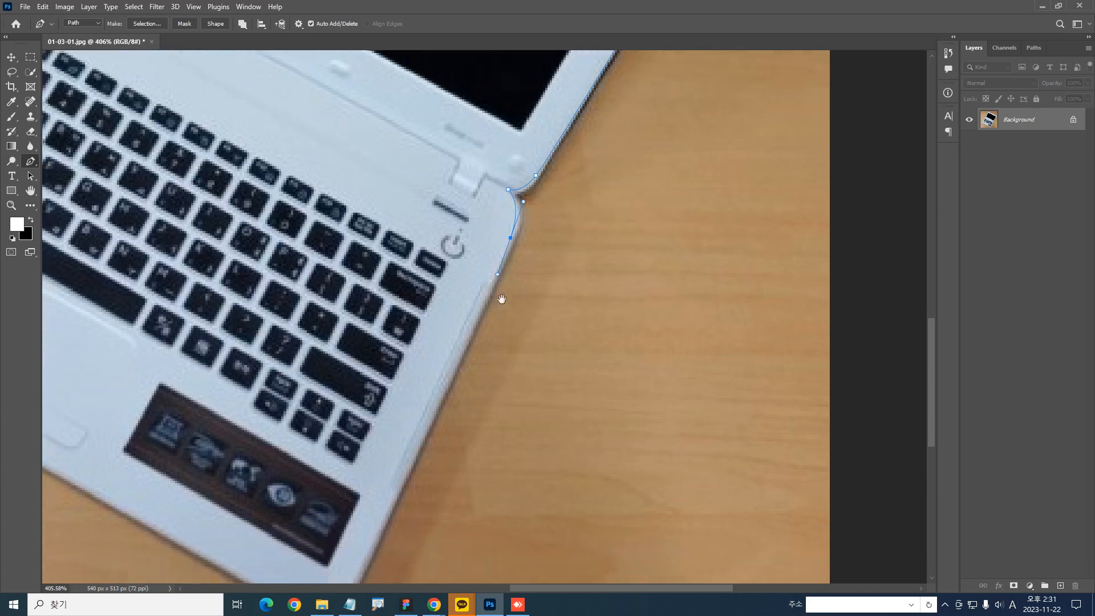
Try curving the path around the base's two front corners and closing it at the starting anchor point
click(428, 360)
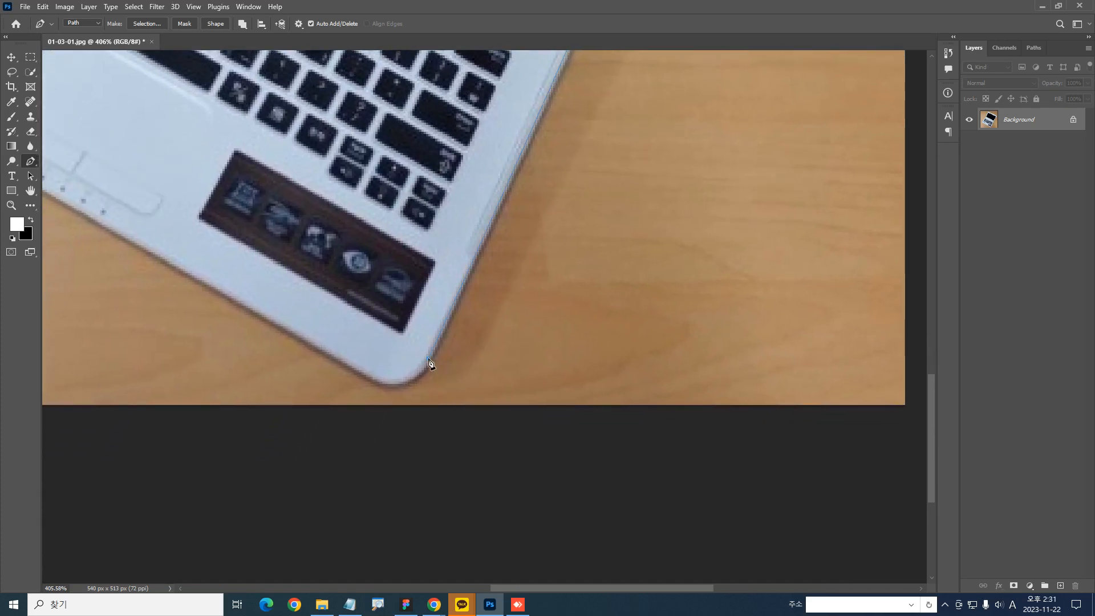
click(355, 368)
scroll(445, 375, left, 10)
scroll(444, 374, up, 5)
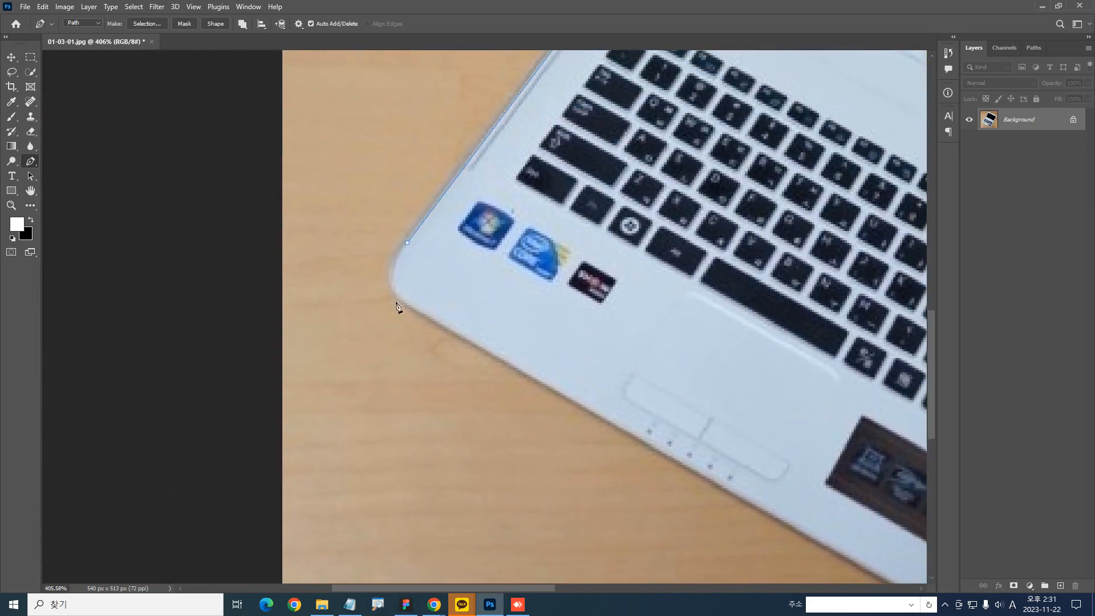
drag(408, 301, 388, 287)
drag(408, 244, 421, 224)
drag(639, 274, 460, 250)
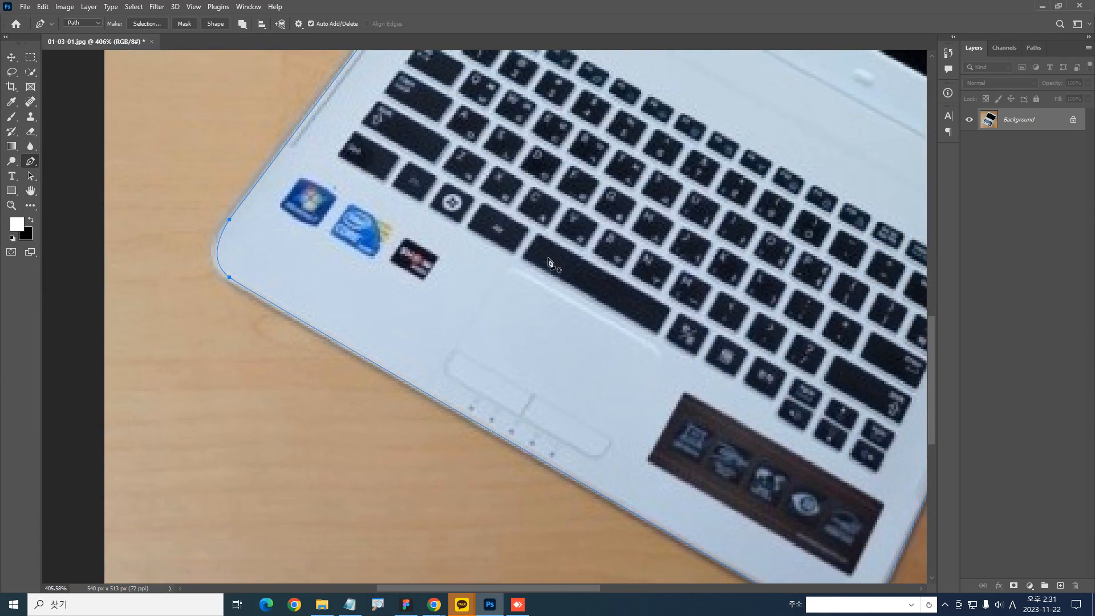
Undo the new anchor points back to the anchor at the start of the screen frame's top edge
scroll(546, 266, down, 5)
key(ctrl+z)
key(ctrl+z)
key(ctrl+z)
key(ctrl+z)
key(ctrl+z)
key(ctrl+z)
key(ctrl+z)
key(ctrl+z)
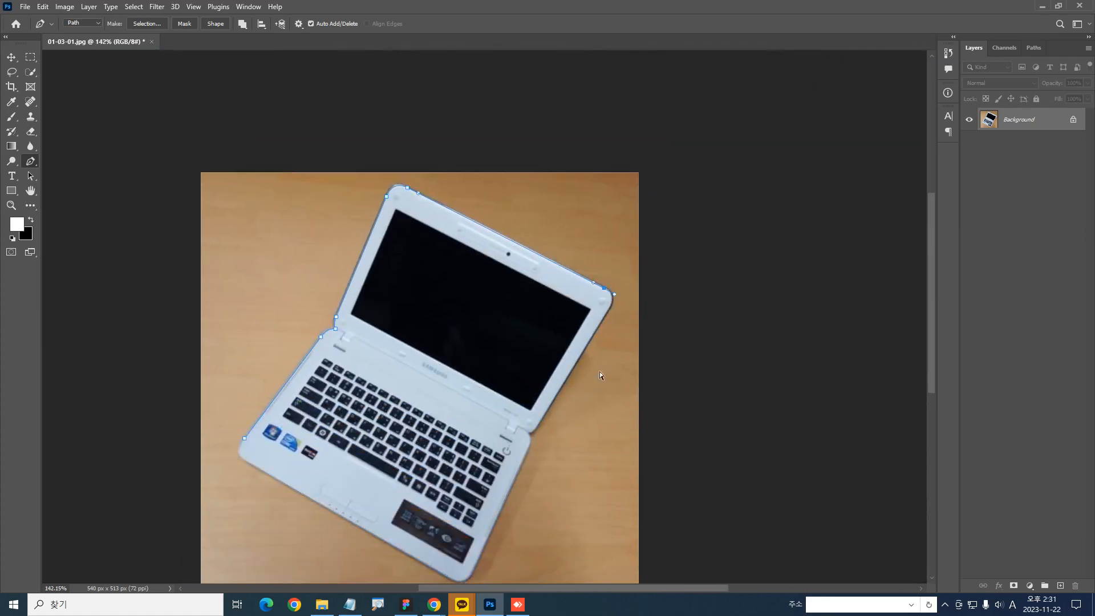
scroll(600, 376, up, 3)
drag(569, 357, 628, 352)
drag(618, 273, 667, 367)
mouse_move(512, 294)
mouse_down()
mouse_move(453, 240)
mouse_move(527, 283)
mouse_up()
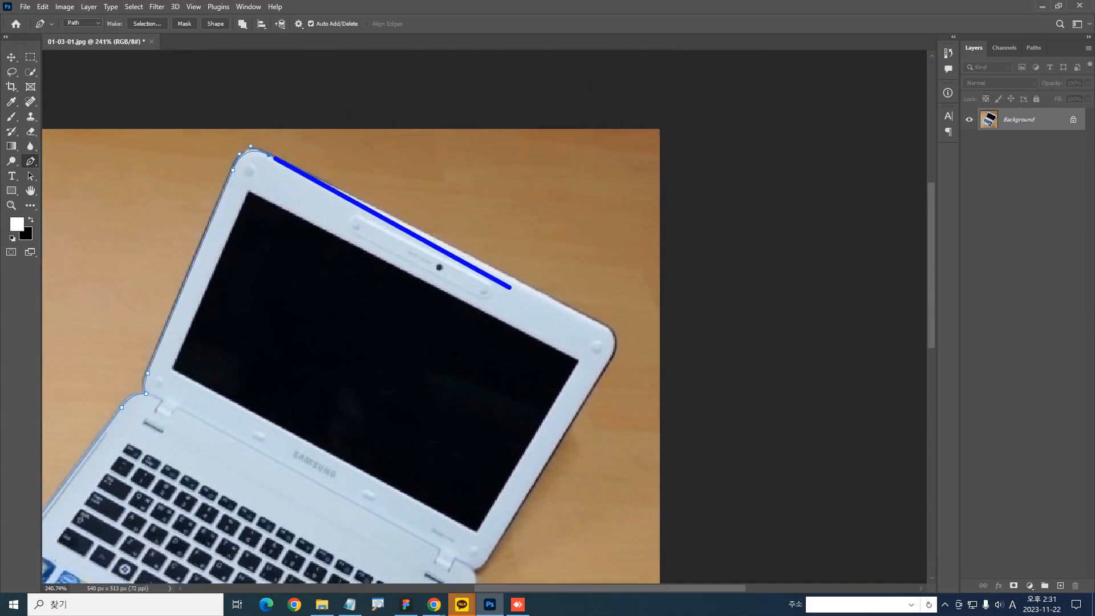
Try a corner anchor and a smooth anchor with different handles at the far end of the top edge, and undo them
right_click(596, 340)
drag(640, 355, 696, 465)
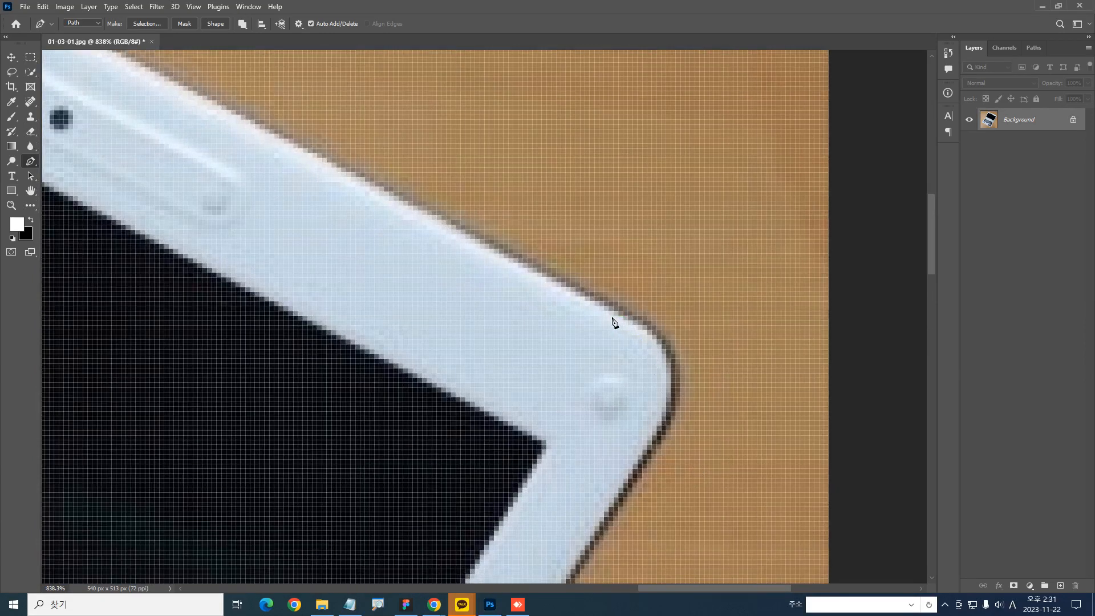
click(613, 311)
scroll(650, 360, down, 2)
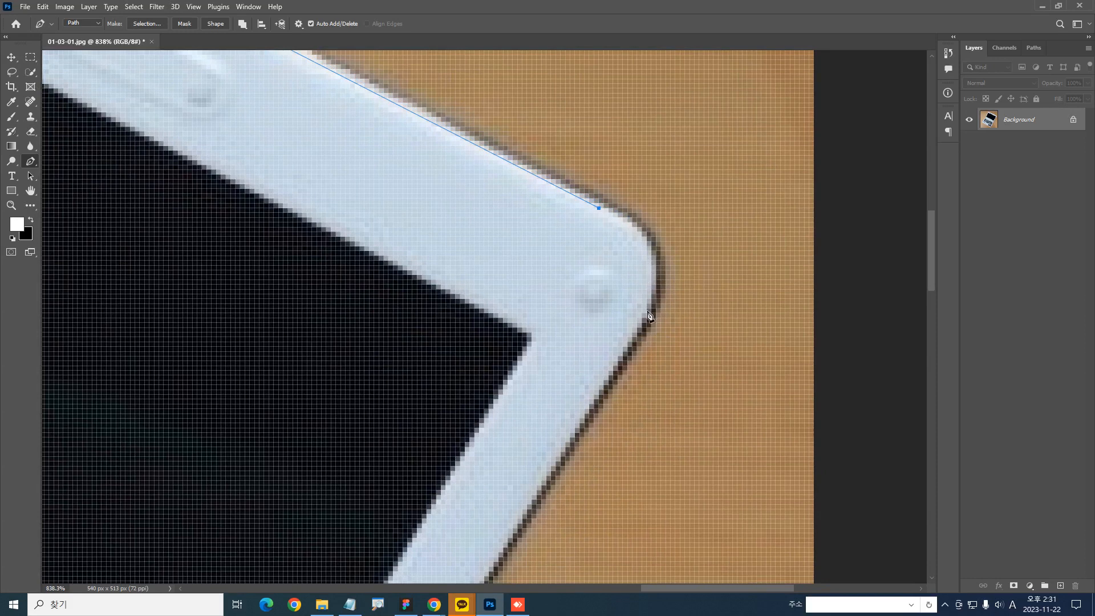
scroll(651, 317, down, 3)
scroll(605, 285, down, 4)
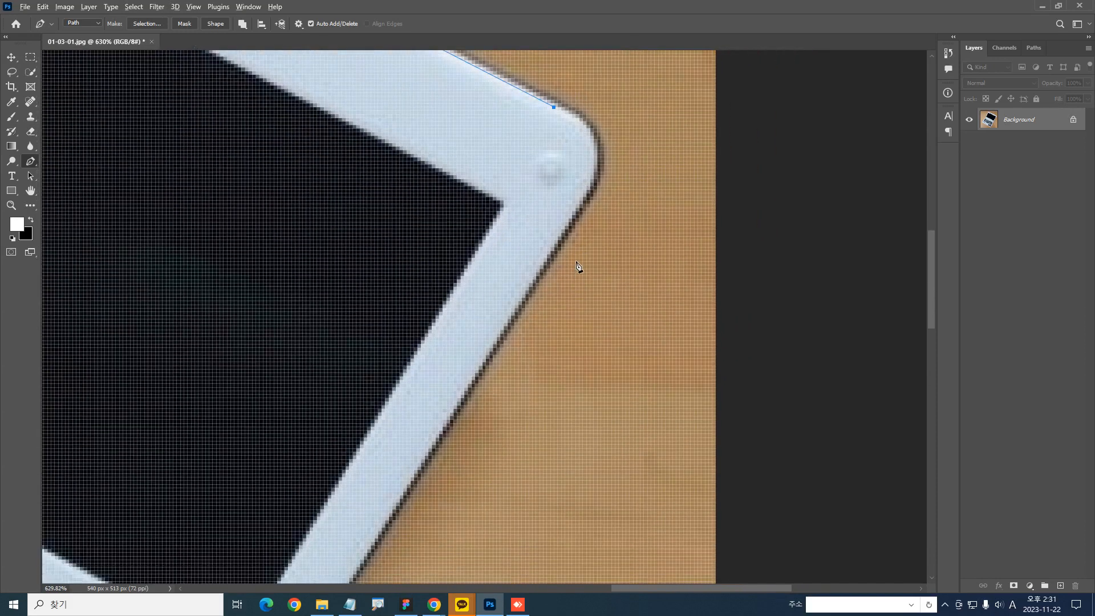
drag(576, 227, 566, 332)
key(ctrl+z)
drag(540, 212, 588, 235)
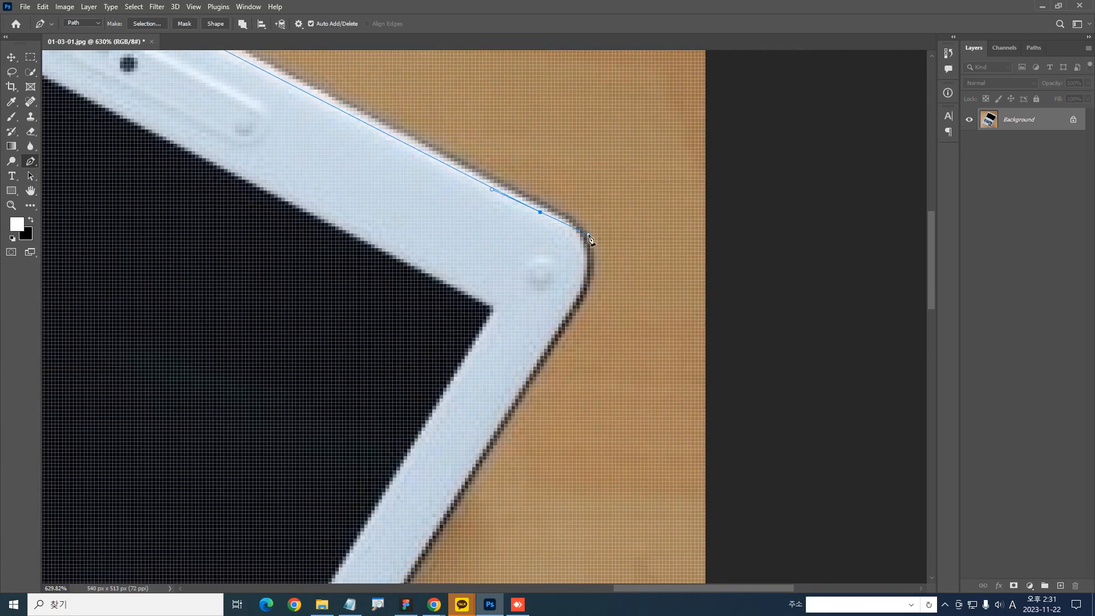
mouse_move(545, 215)
mouse_down()
mouse_move(574, 241)
mouse_move(582, 288)
mouse_move(548, 355)
mouse_move(500, 400)
mouse_up()
key(ctrl+z)
mouse_move(544, 215)
mouse_down()
mouse_move(570, 243)
mouse_move(572, 291)
mouse_move(529, 358)
mouse_up()
key(Escape)
key(ctrl+z)
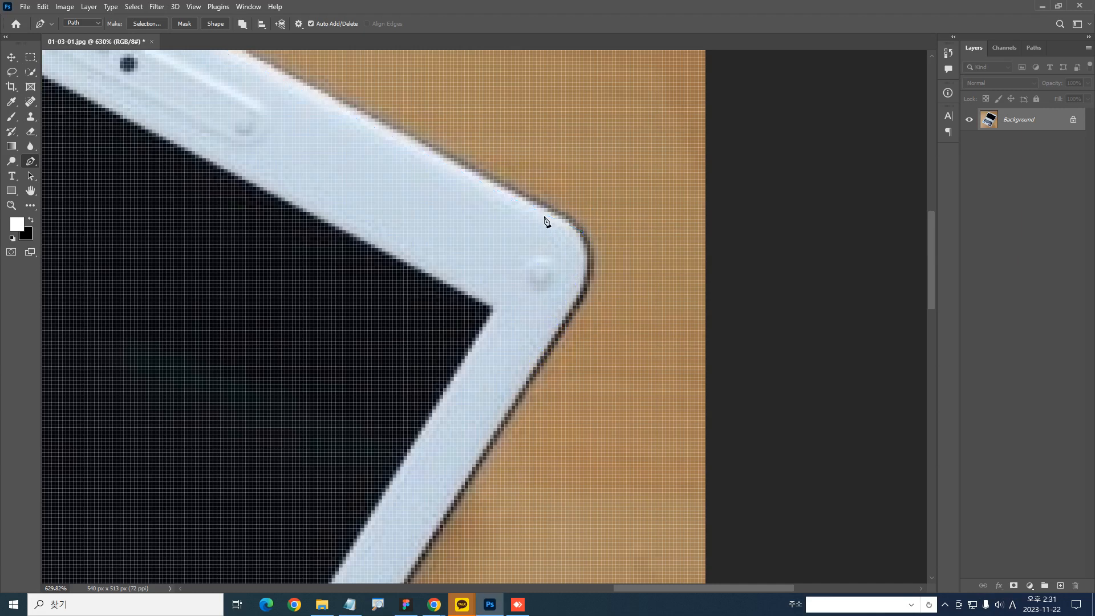
Place an anchor at the far end of the top edge and curve the path around the rounded corner to a smooth side-edge anchor
click(544, 212)
drag(554, 330, 498, 422)
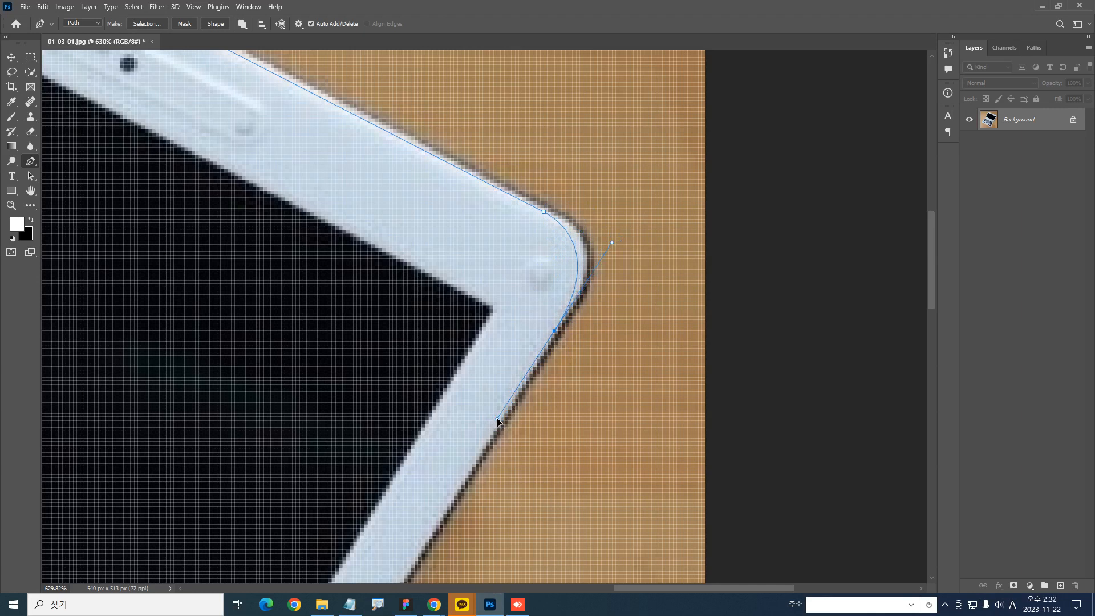
key(ctrl+2)
mouse_move(555, 227)
mouse_down()
mouse_move(524, 196)
mouse_move(551, 234)
mouse_up()
scroll(551, 204, up, 10)
scroll(502, 249, down, 5)
mouse_move(511, 234)
mouse_down()
mouse_move(452, 200)
mouse_move(506, 257)
mouse_up()
key(Escape)
Continue the path down the screen frame's side edge, through the hinge notch, and around the base's rounded rear corner with a smooth anchor
drag(588, 395, 594, 222)
drag(564, 316, 630, 218)
drag(569, 357, 675, 206)
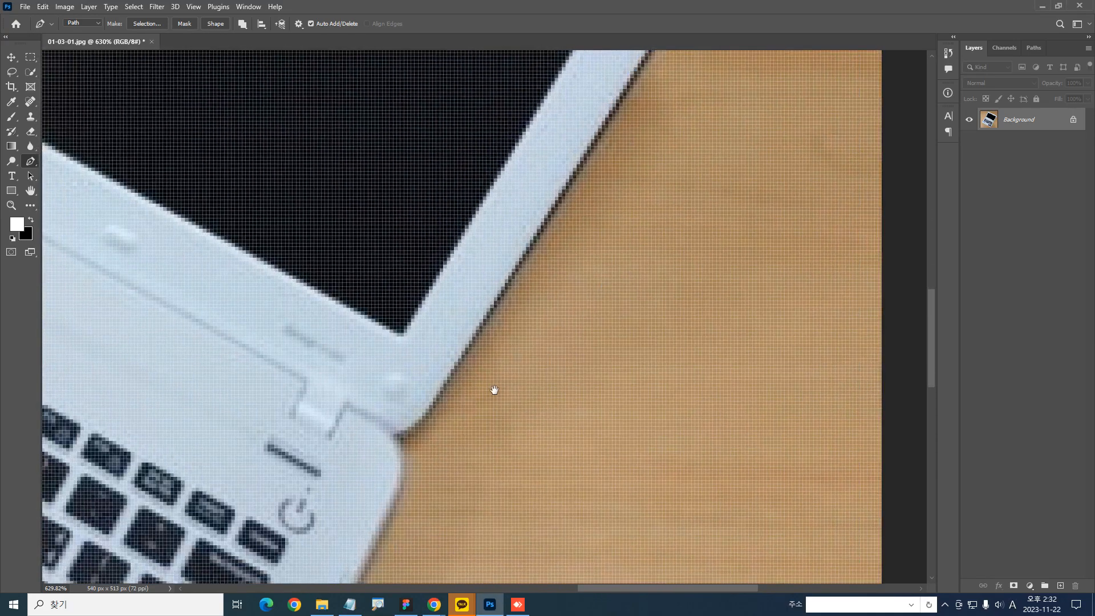
drag(494, 388, 624, 196)
click(552, 221)
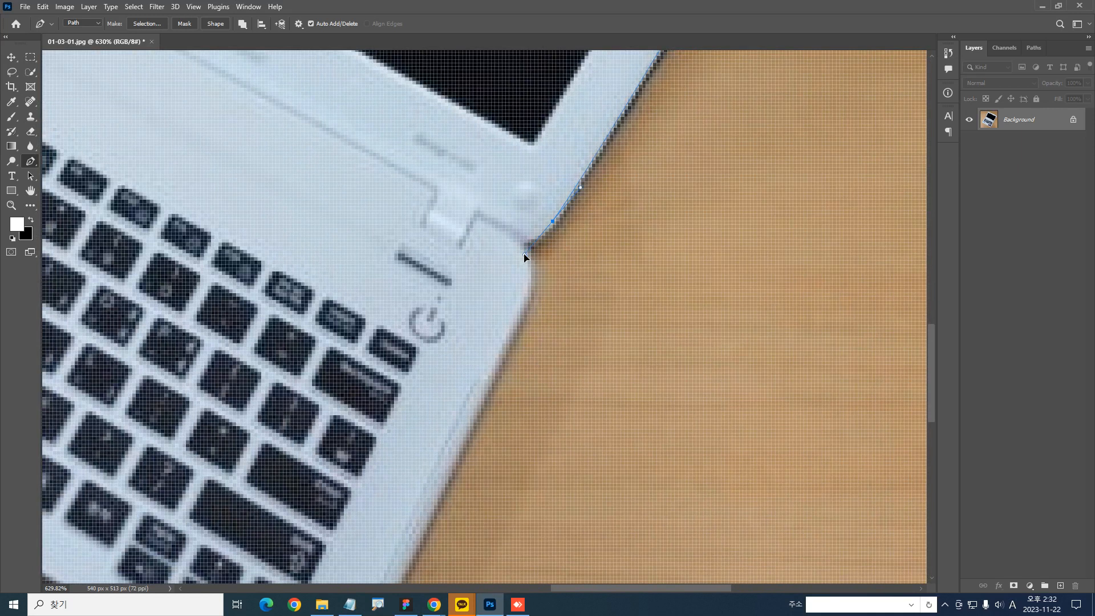
drag(532, 245, 534, 250)
click(513, 236)
drag(517, 308, 494, 360)
Run the path down the base's side edge and curve it around the front corner beside the dark sticker with smooth anchors
drag(482, 409, 555, 207)
drag(550, 136, 541, 278)
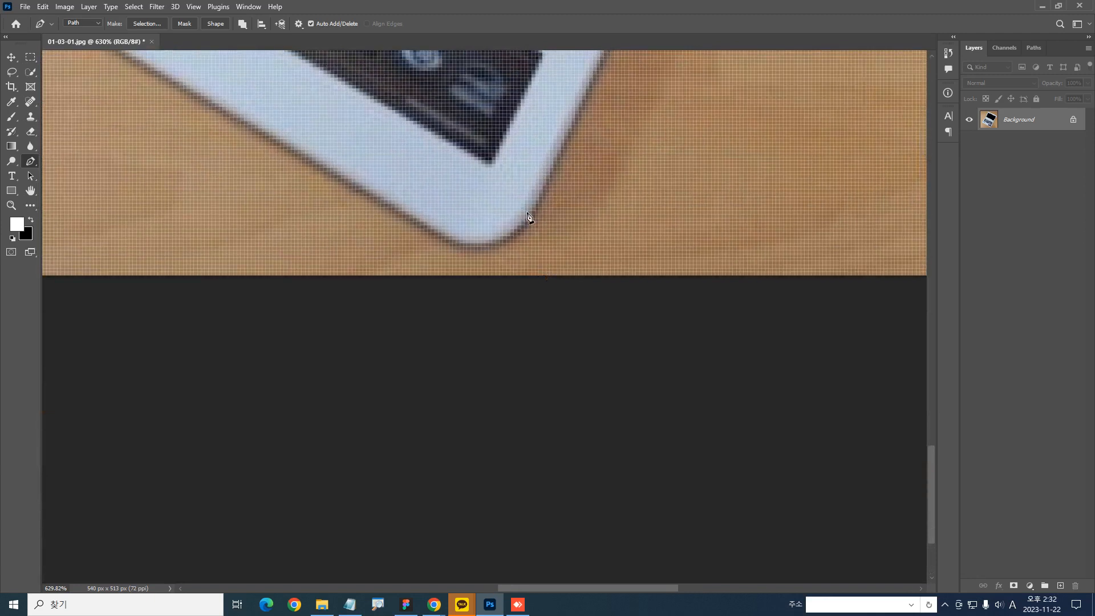
drag(525, 212, 431, 221)
drag(336, 142, 469, 162)
drag(899, 429, 408, 247)
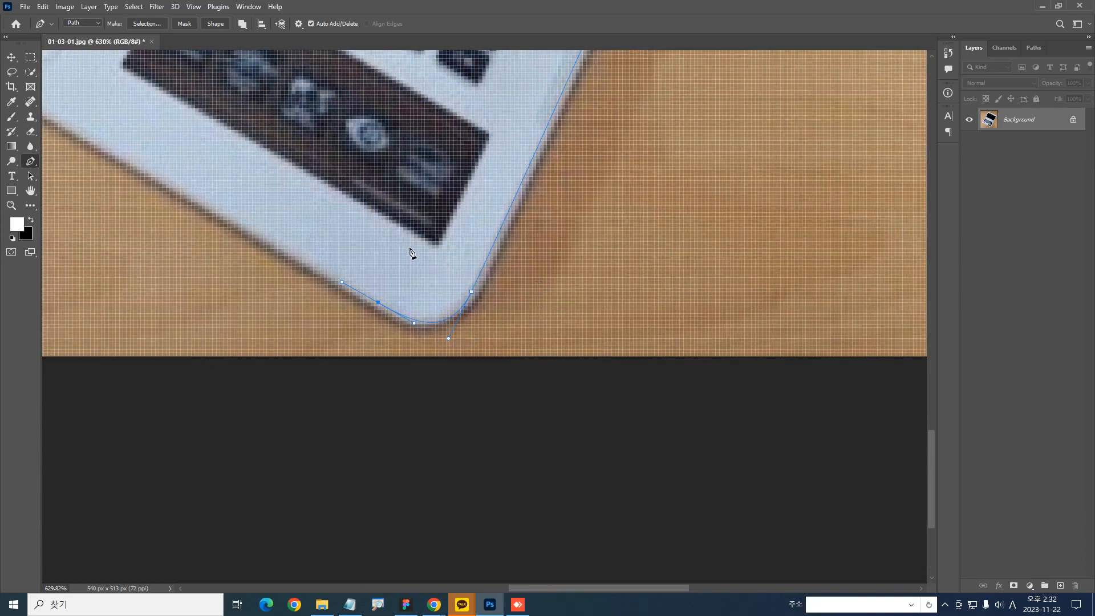
Carry the path along the base's front edge, curve it around the corner near the Windows sticker, and close it at the starting anchor
drag(328, 199, 782, 291)
drag(764, 188, 455, 371)
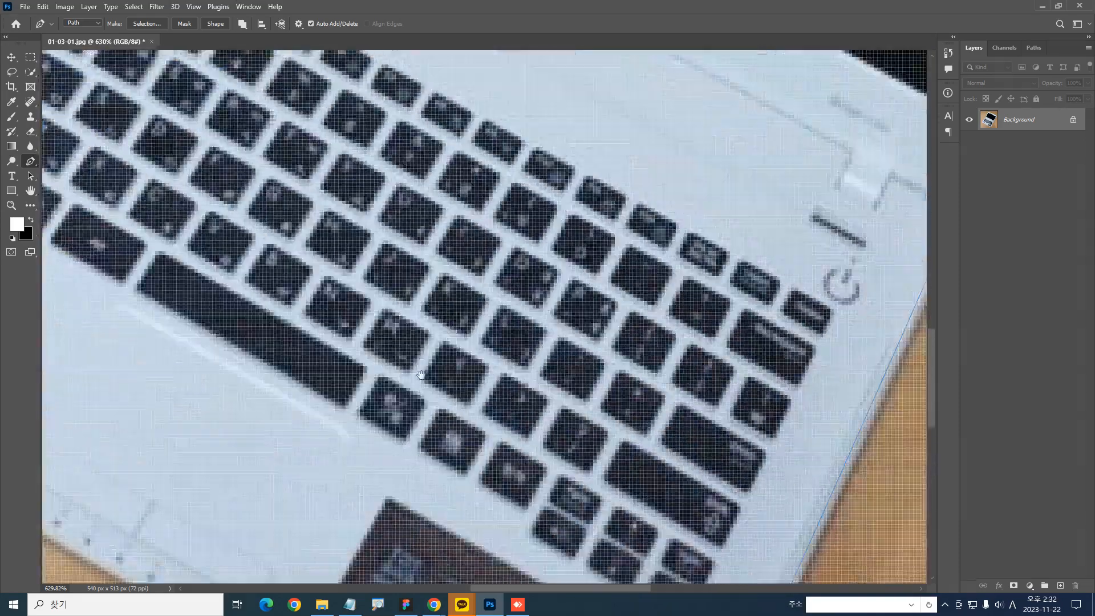
drag(331, 308, 420, 374)
drag(372, 274, 343, 245)
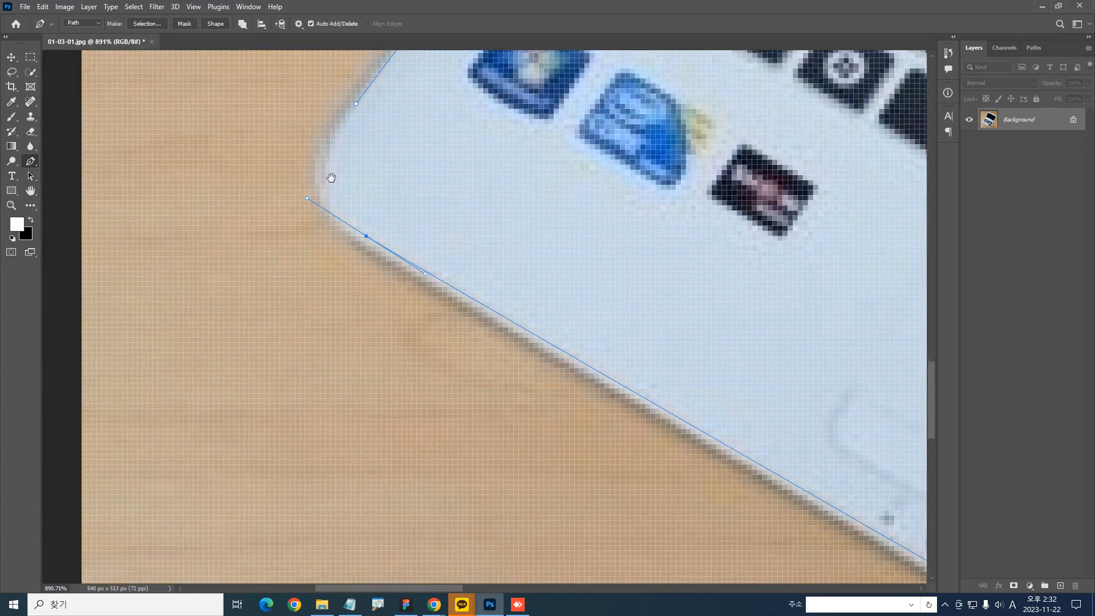
drag(331, 178, 258, 265)
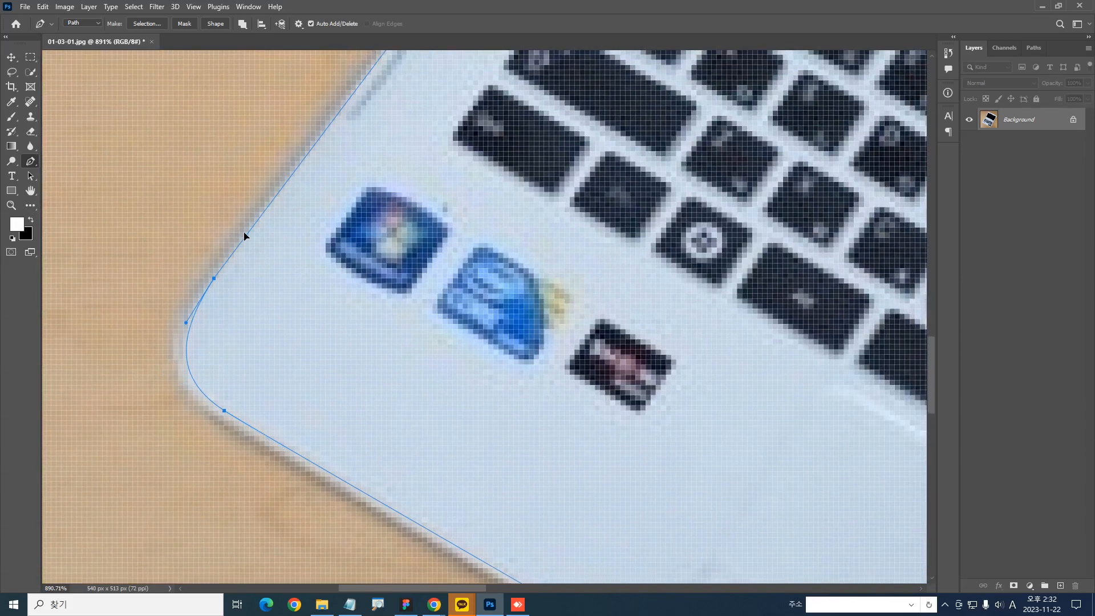
Review the closed path along the laptop's whole outline, including its corners and hinge notches
drag(694, 217, 330, 333)
drag(137, 75, 396, 455)
drag(694, 286, 563, 478)
drag(553, 413, 405, 296)
drag(813, 552, 422, 322)
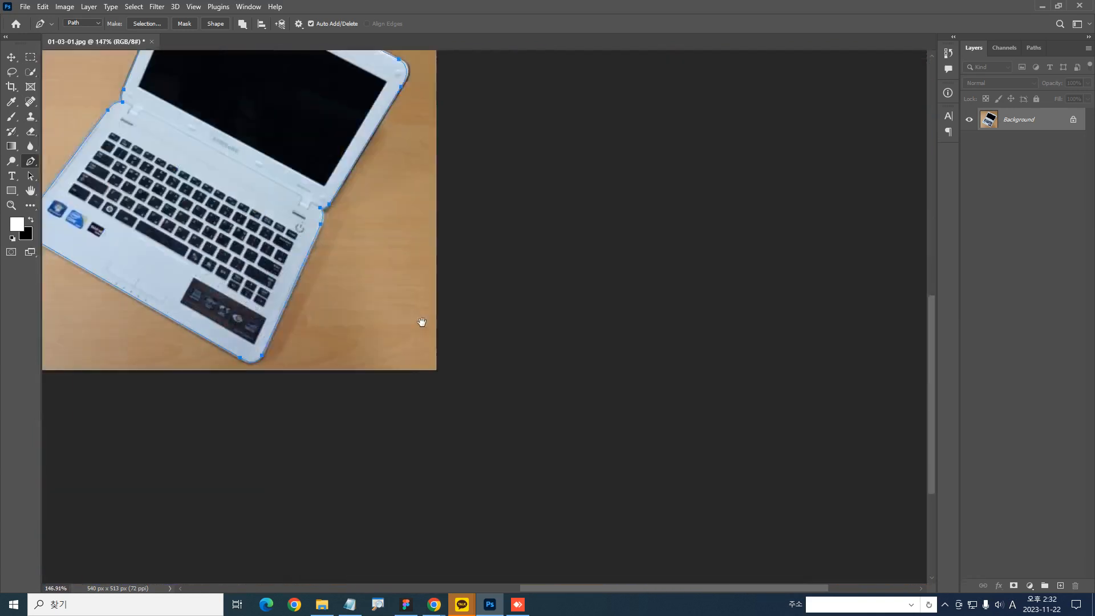
drag(649, 260, 601, 428)
drag(225, 362, 230, 318)
drag(747, 308, 638, 320)
drag(636, 252, 430, 339)
drag(537, 251, 214, 393)
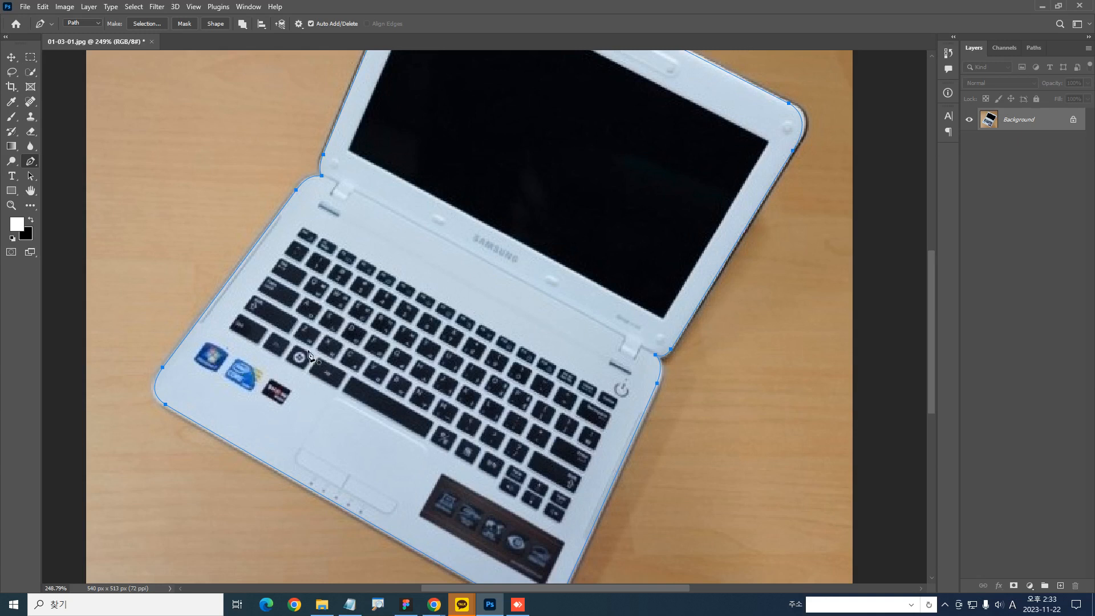
click(345, 225)
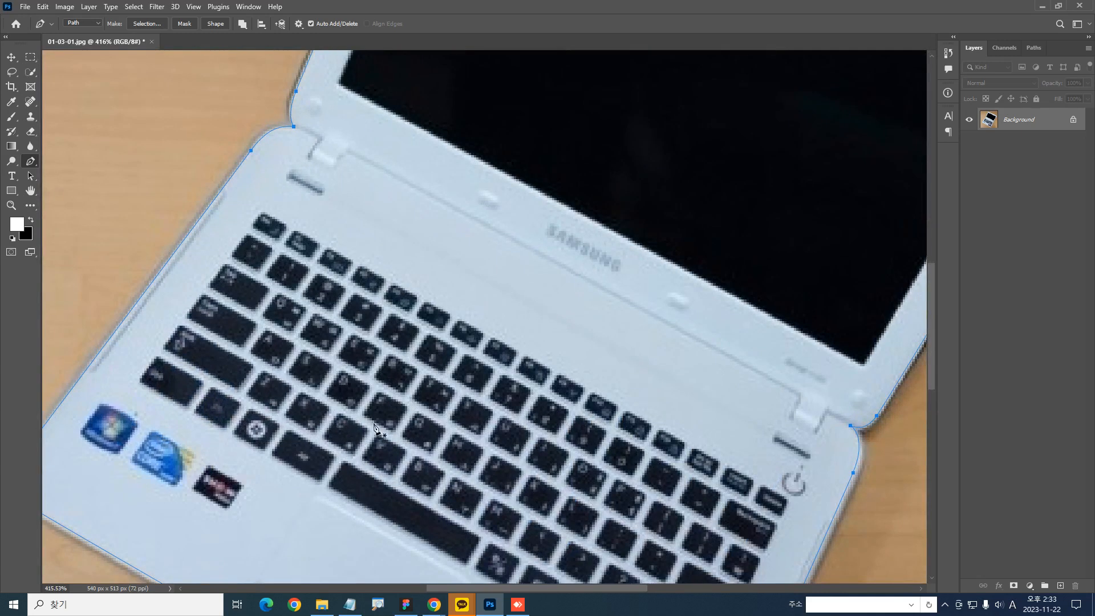
drag(345, 357, 324, 318)
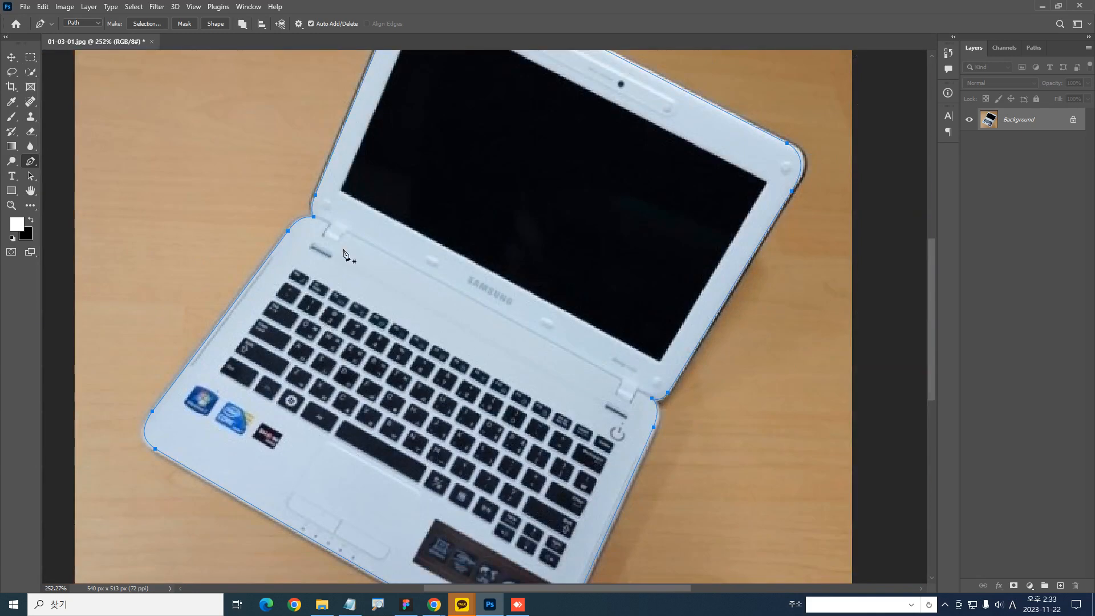
drag(478, 312, 505, 295)
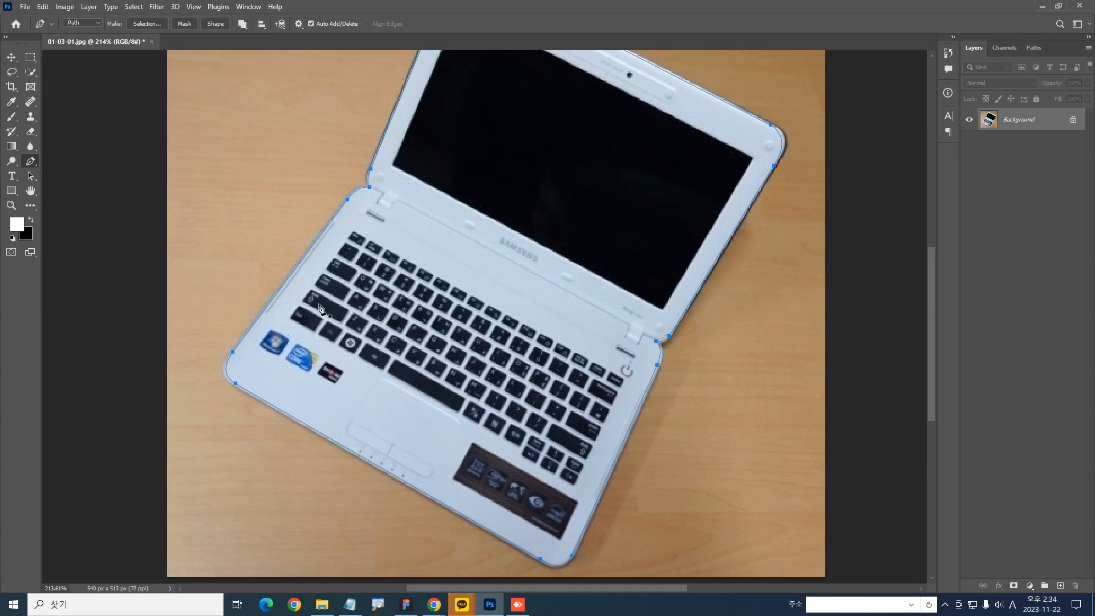
Examine the closed path around the laptop base, its front edge and the corner near the Windows sticker
drag(262, 445, 318, 339)
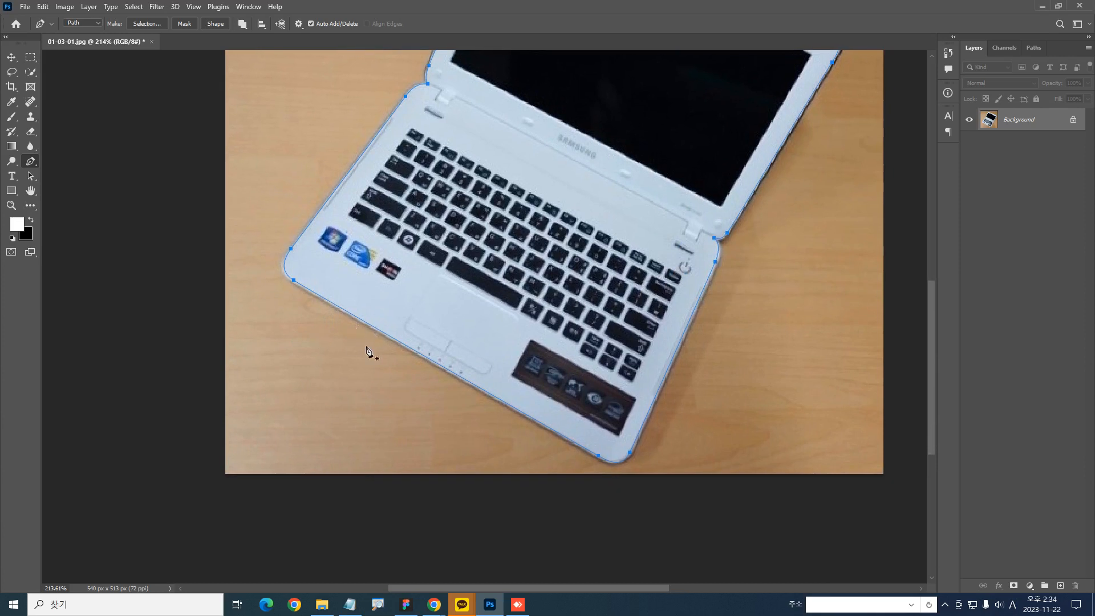
drag(373, 315, 663, 541)
drag(262, 137, 126, 132)
drag(274, 85, 404, 502)
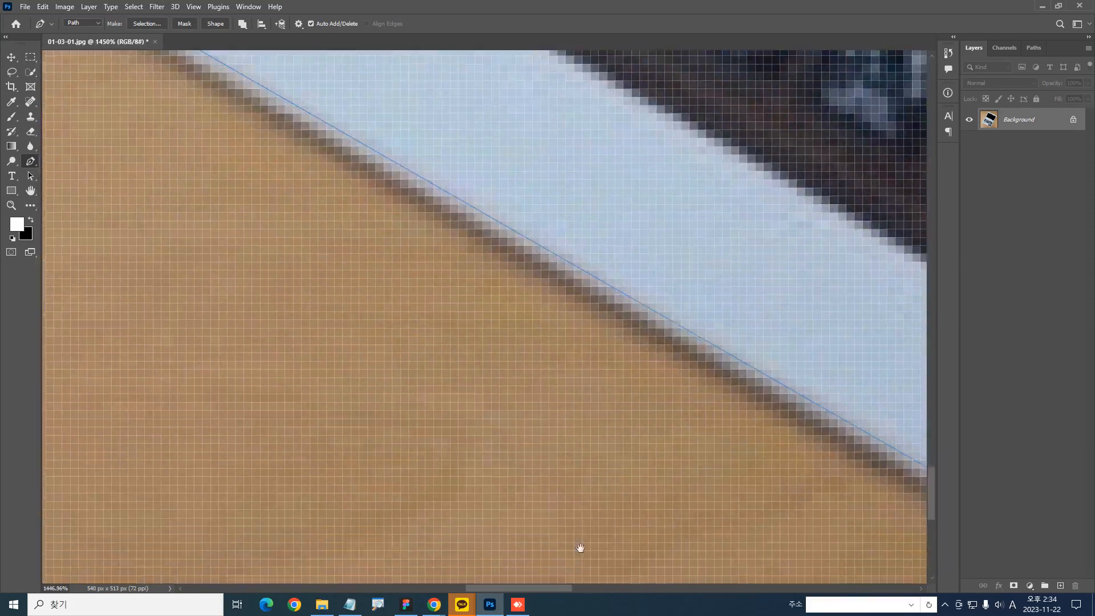
drag(243, 145, 354, 377)
scroll(342, 274, down, 10)
drag(374, 189, 257, 377)
drag(392, 516, 378, 394)
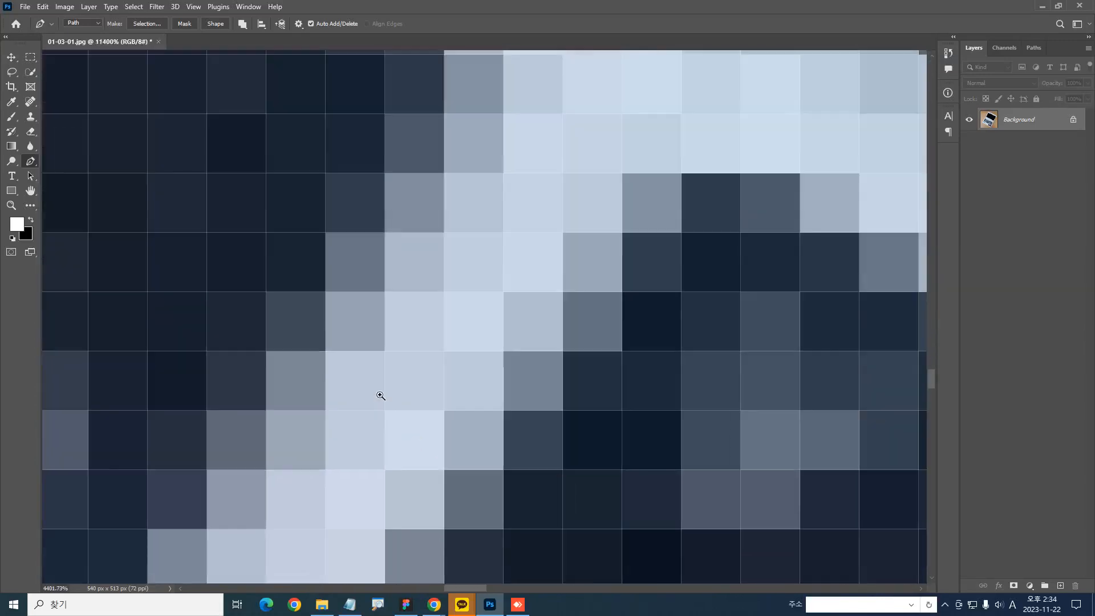
scroll(354, 377, down, 10)
drag(112, 351, 393, 268)
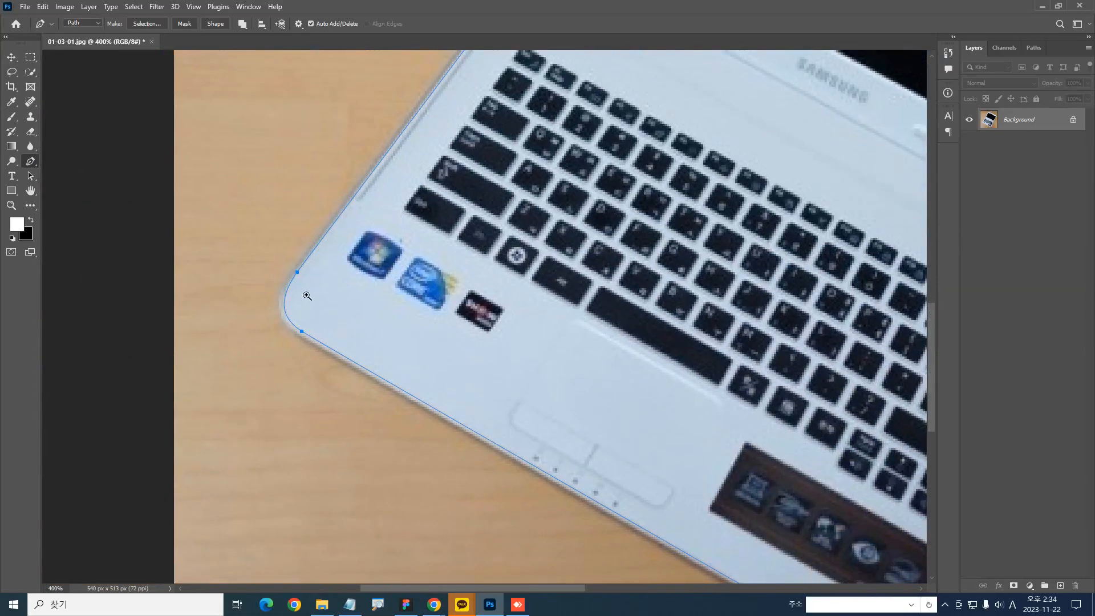
drag(312, 297, 388, 424)
drag(276, 180, 353, 386)
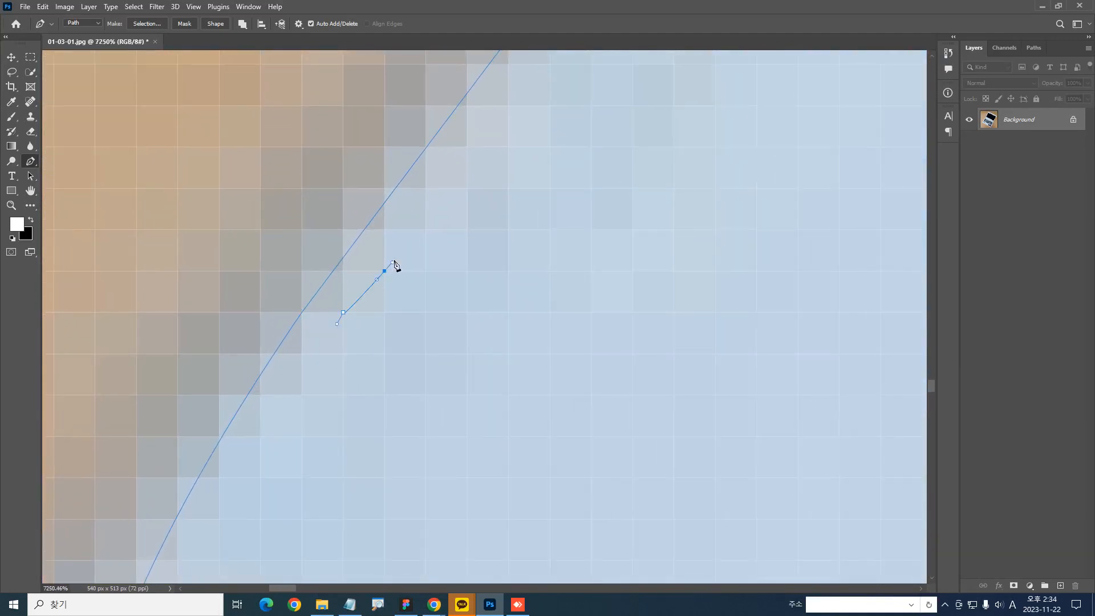
drag(509, 147, 520, 138)
drag(440, 327, 371, 319)
drag(505, 363, 445, 350)
drag(539, 368, 573, 382)
drag(444, 332, 547, 448)
drag(511, 415, 316, 211)
drag(350, 396, 356, 383)
drag(390, 340, 400, 328)
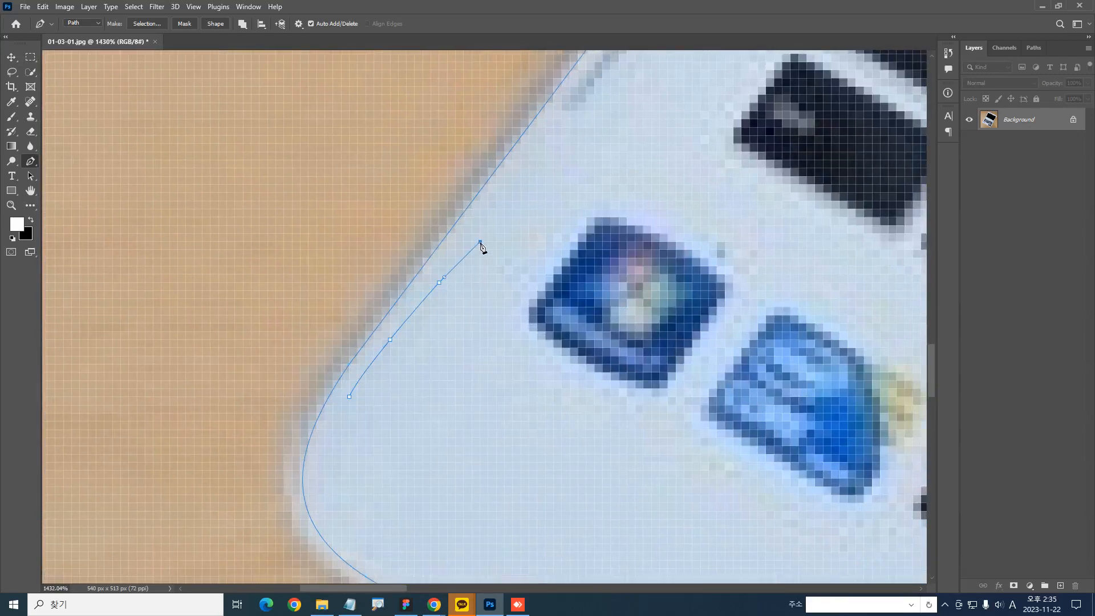
key(ctrl+z)
key(ctrl+z)
drag(528, 260, 422, 186)
drag(599, 319, 239, 250)
drag(315, 255, 362, 363)
drag(133, 382, 413, 404)
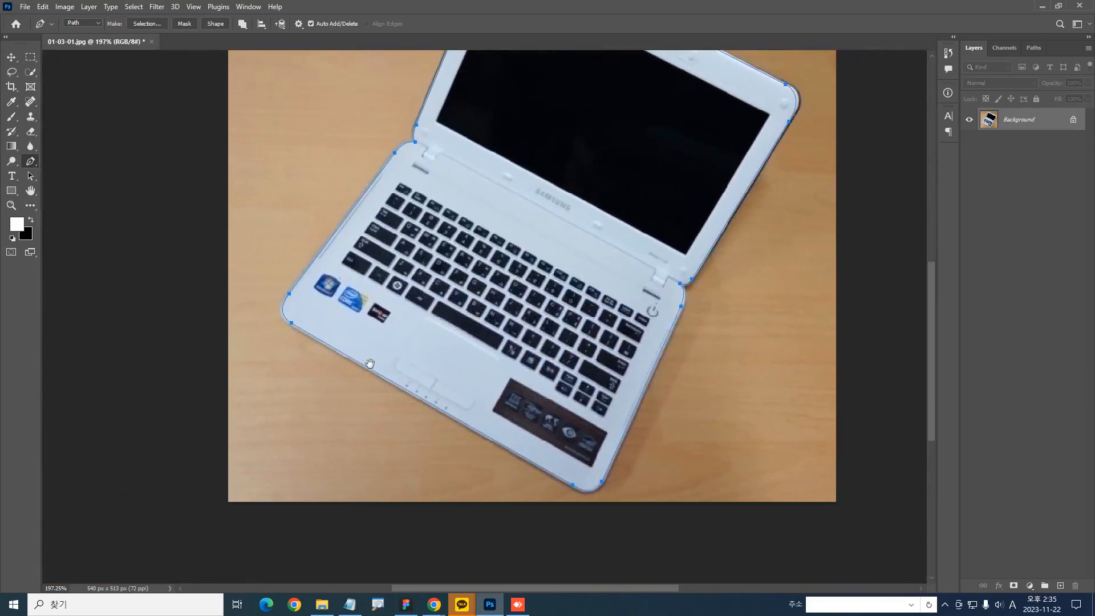
drag(297, 281, 341, 340)
click(91, 7)
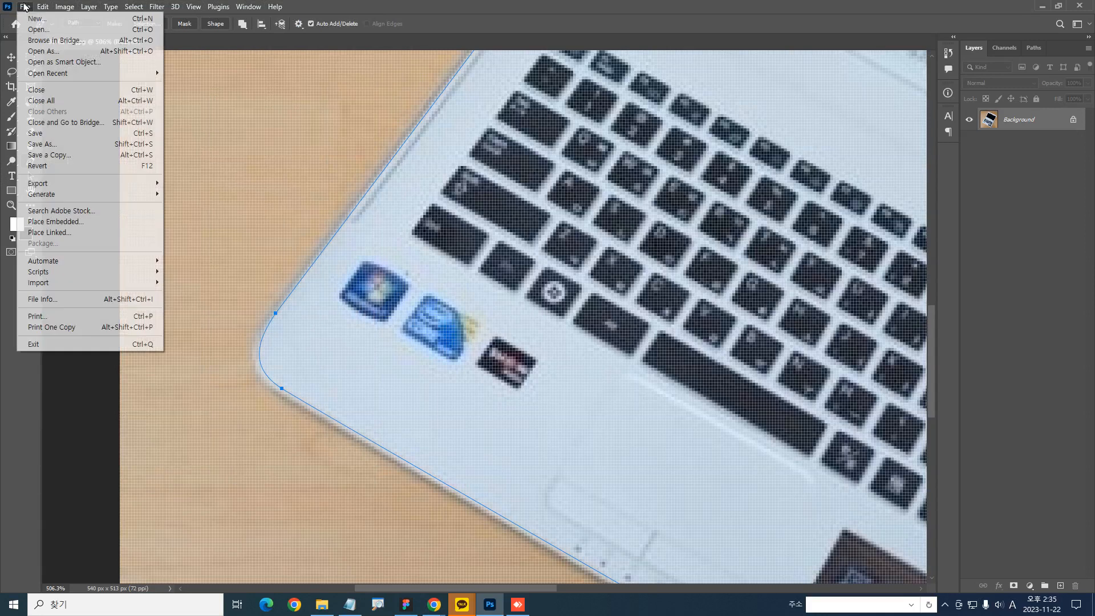
click(463, 154)
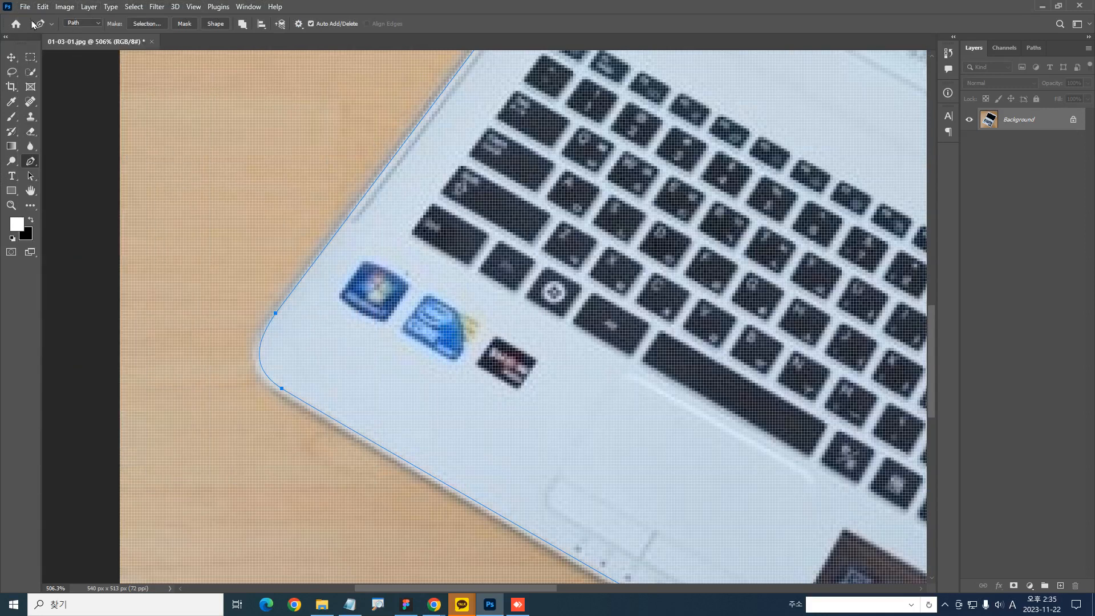
Switch to the Rectangular Marquee tool and examine the path around the screen frame, hinge notches and base edges
click(30, 57)
scroll(416, 252, up, 5)
scroll(416, 251, right, 2)
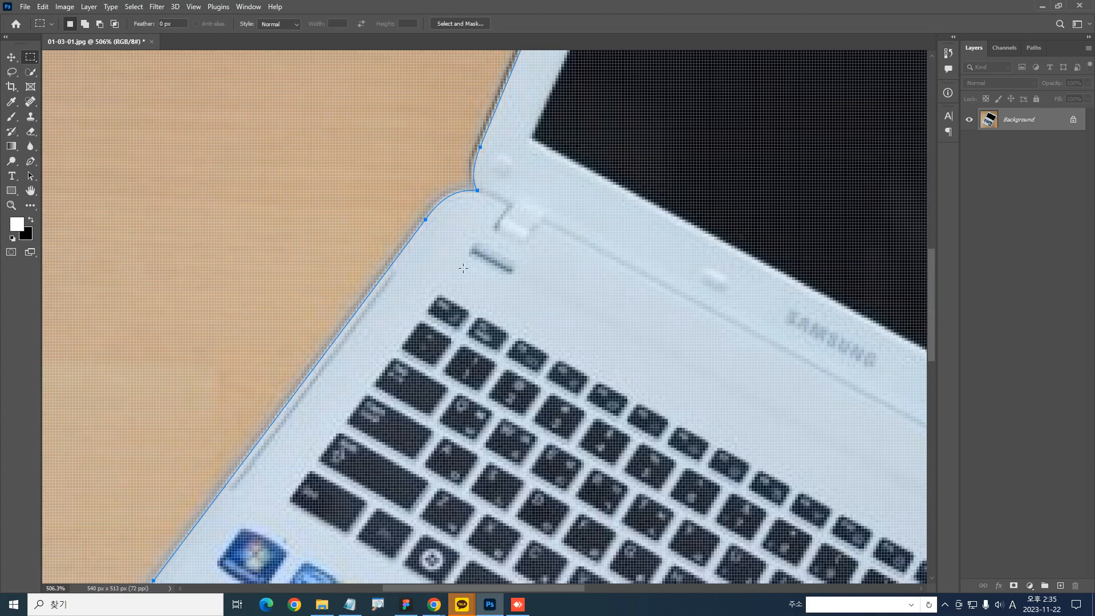
drag(531, 56, 445, 291)
drag(515, 103, 457, 254)
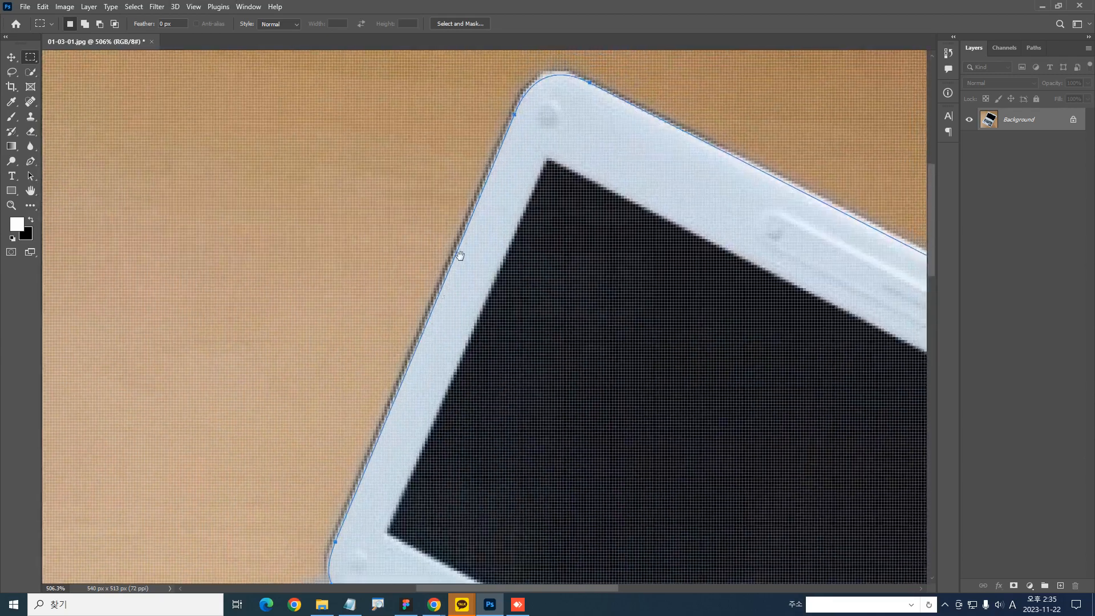
drag(565, 104, 489, 245)
drag(888, 540, 433, 206)
drag(430, 259, 616, 200)
drag(504, 256, 742, 166)
drag(619, 266, 594, 80)
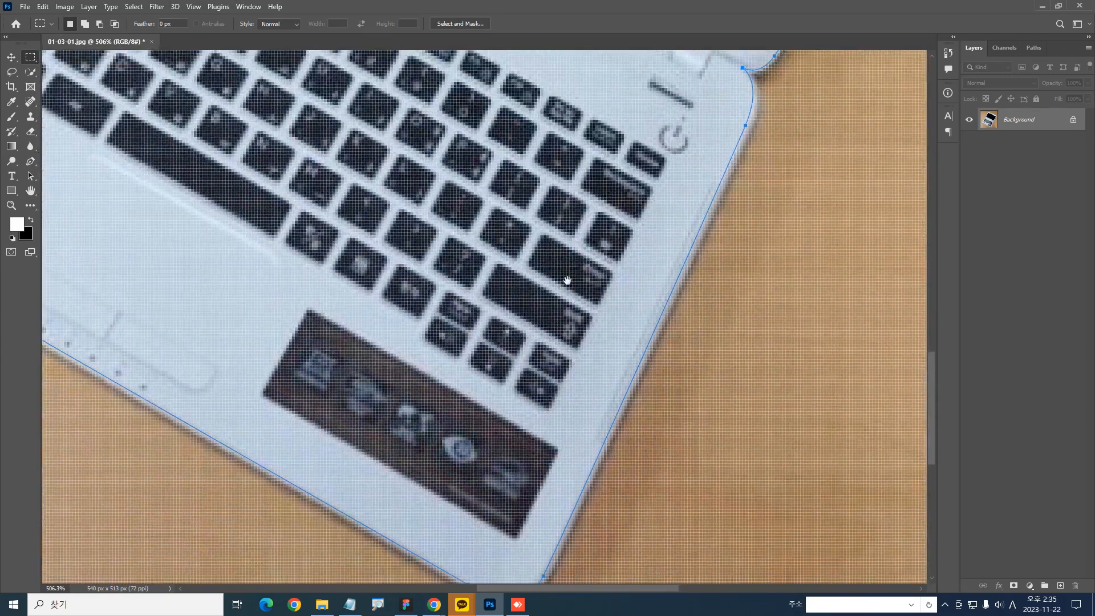
drag(423, 314, 748, 366)
drag(420, 241, 504, 269)
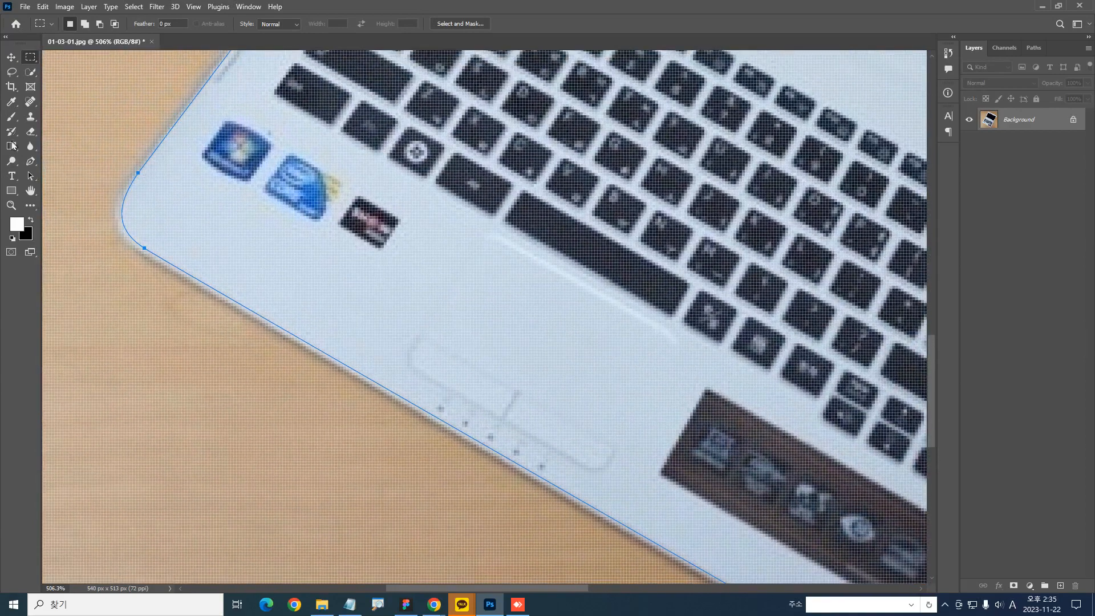
Return to the Pen tool and check the path along the screen frame and across the whole laptop
click(30, 162)
drag(254, 73, 159, 327)
drag(250, 80, 181, 269)
drag(357, 87, 320, 239)
drag(417, 97, 370, 291)
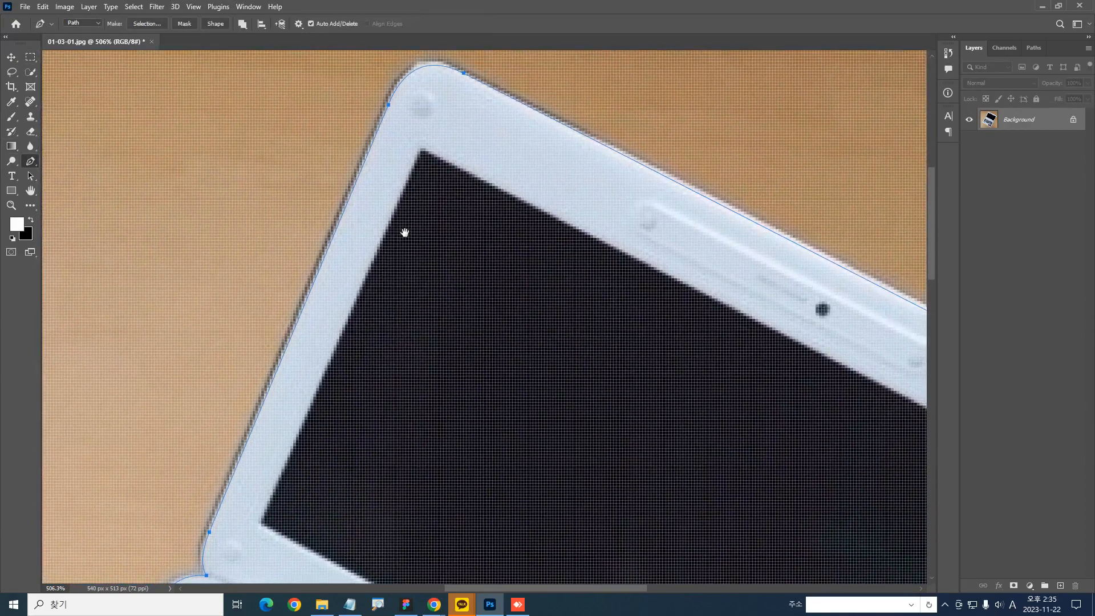
drag(351, 355, 383, 271)
drag(497, 280, 465, 233)
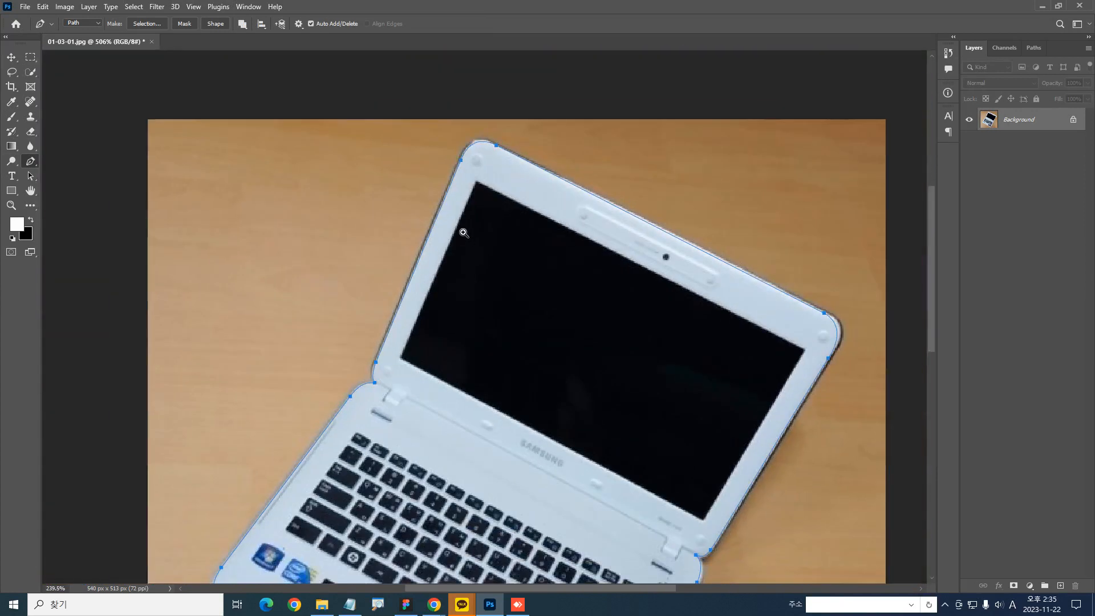
drag(655, 370, 568, 175)
drag(578, 341, 545, 297)
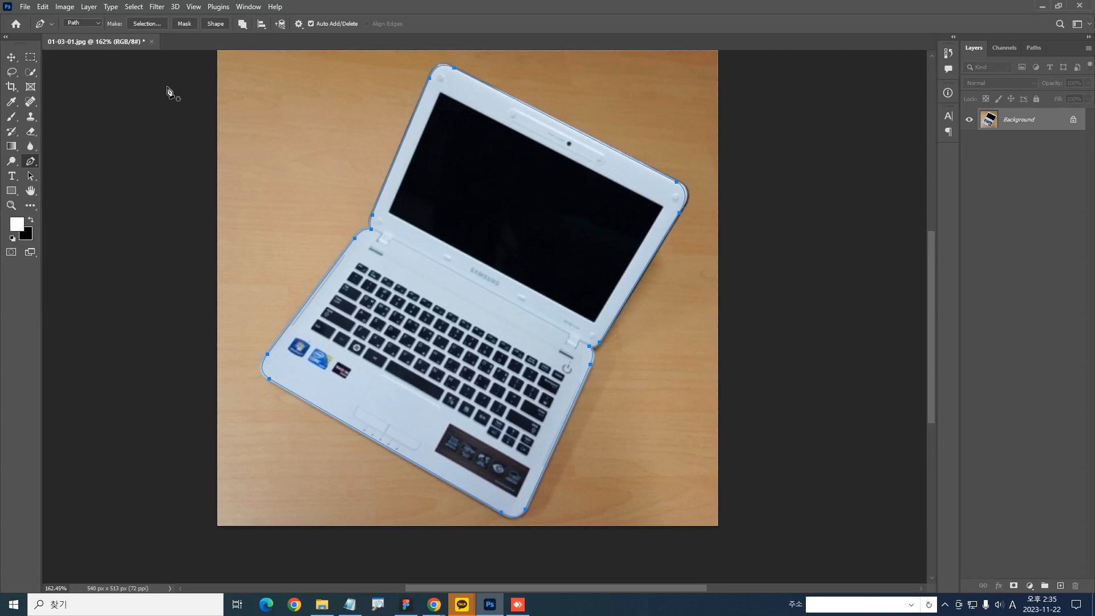
Try converting the closed laptop path into a selection with the Rectangular Marquee tool active, and undo the conversion
click(30, 56)
drag(383, 227, 436, 231)
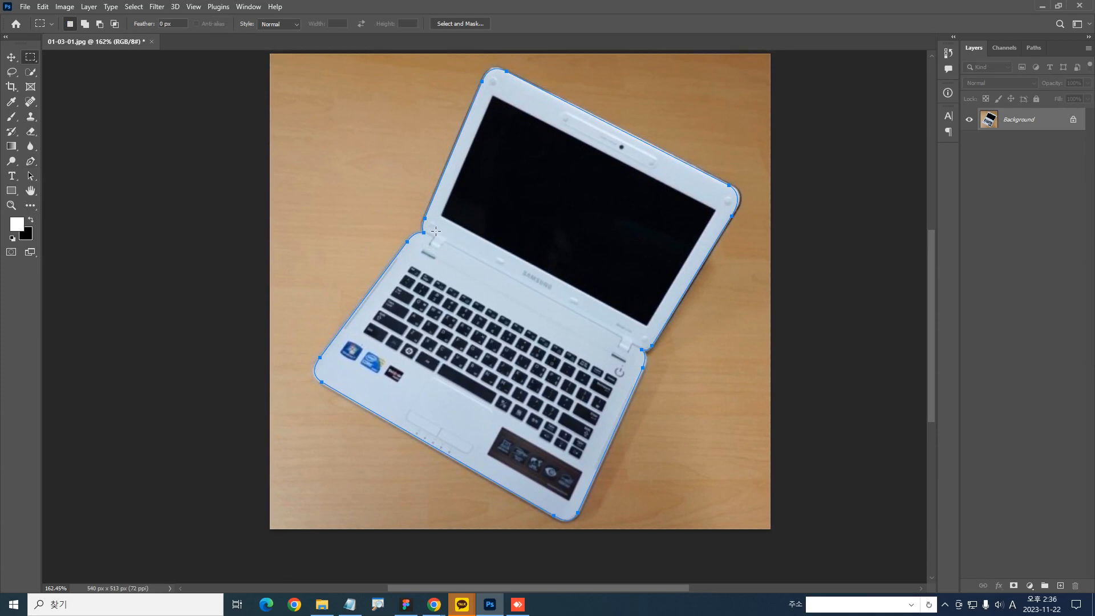
key(ctrl+Return)
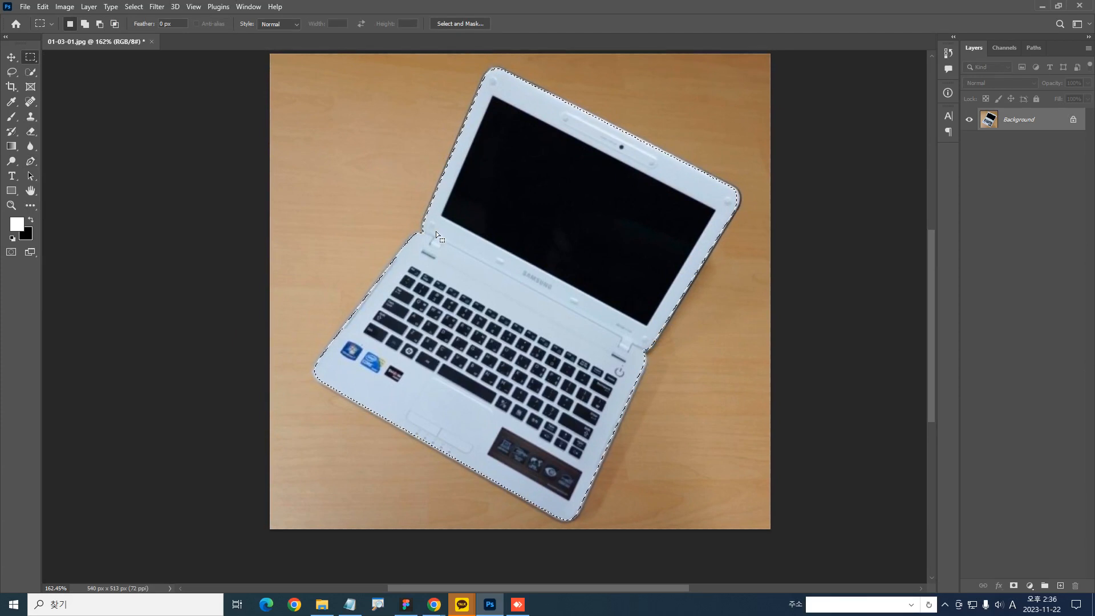
key(ctrl+z)
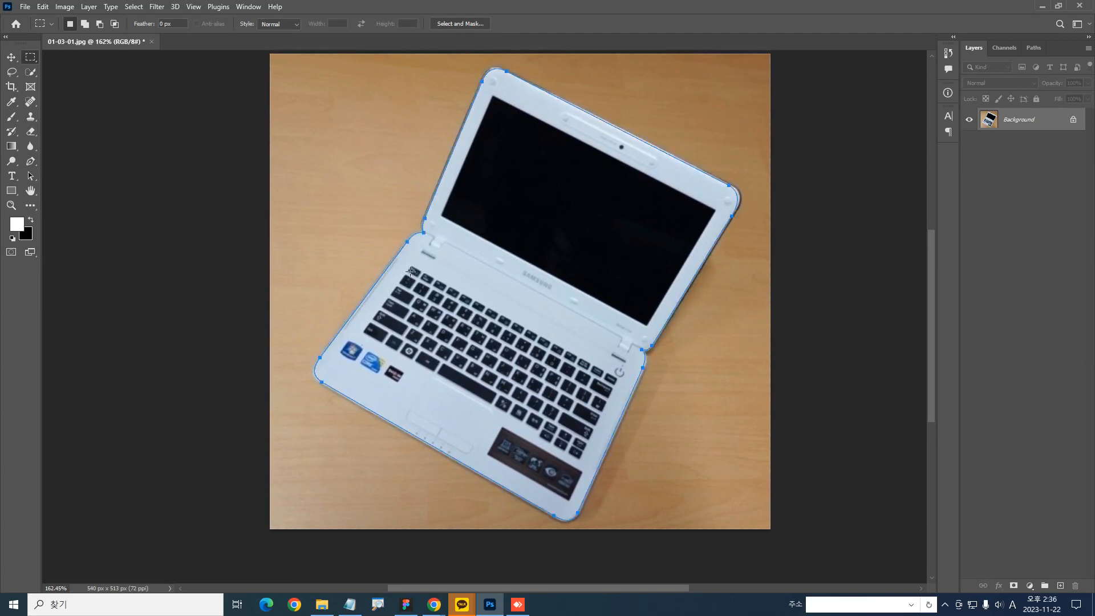
drag(352, 352, 400, 489)
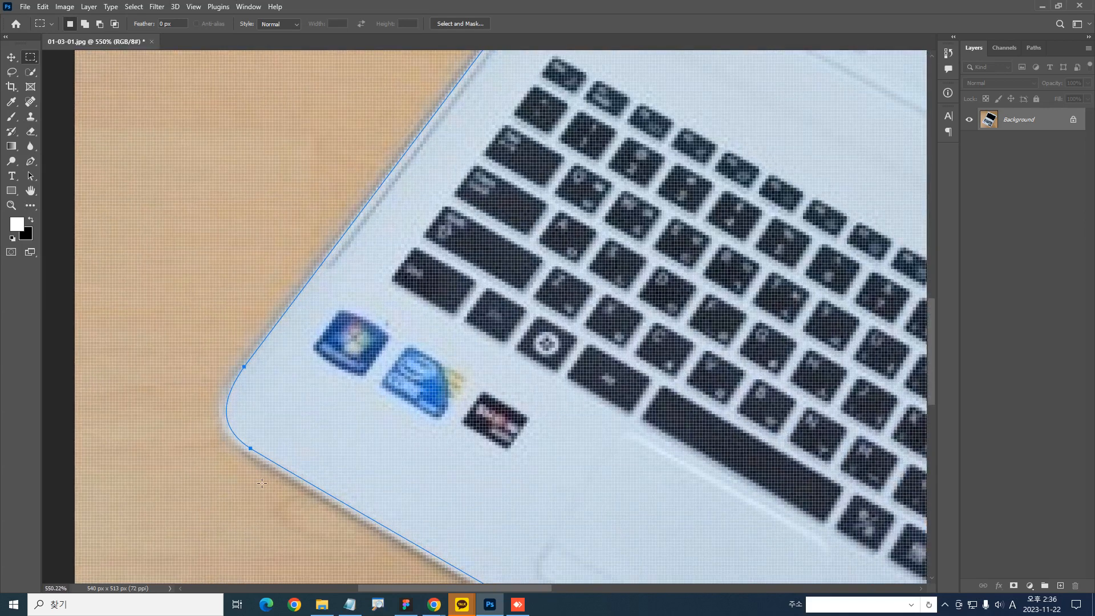
mouse_move(275, 469)
mouse_down()
mouse_move(251, 348)
mouse_move(473, 100)
mouse_move(279, 479)
mouse_move(357, 144)
mouse_move(233, 530)
mouse_move(416, 137)
mouse_move(484, 319)
mouse_move(515, 183)
mouse_move(132, 416)
mouse_up()
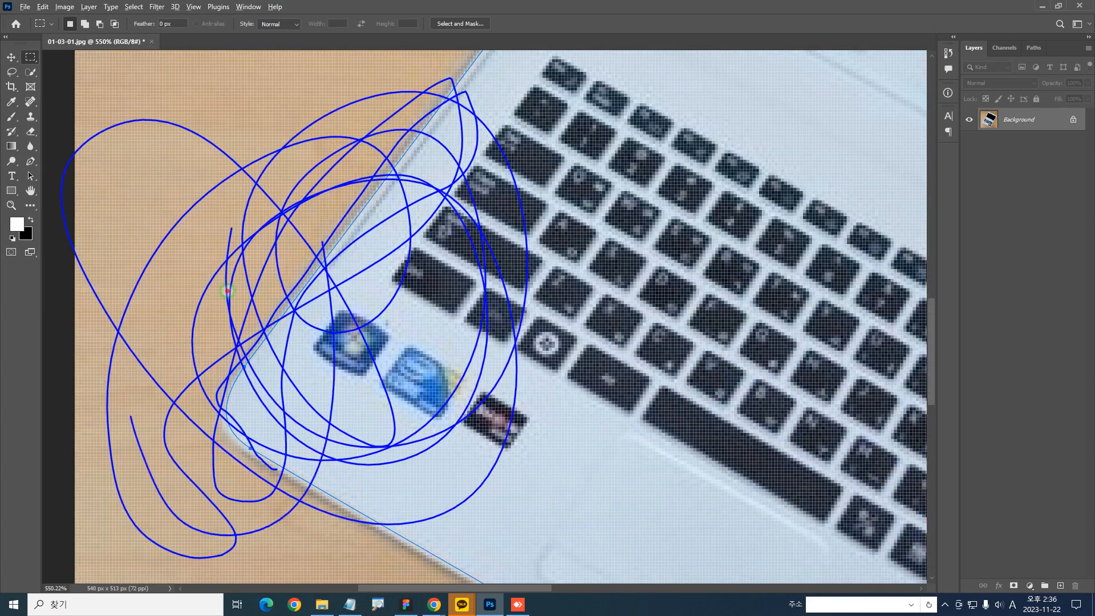
key(Escape)
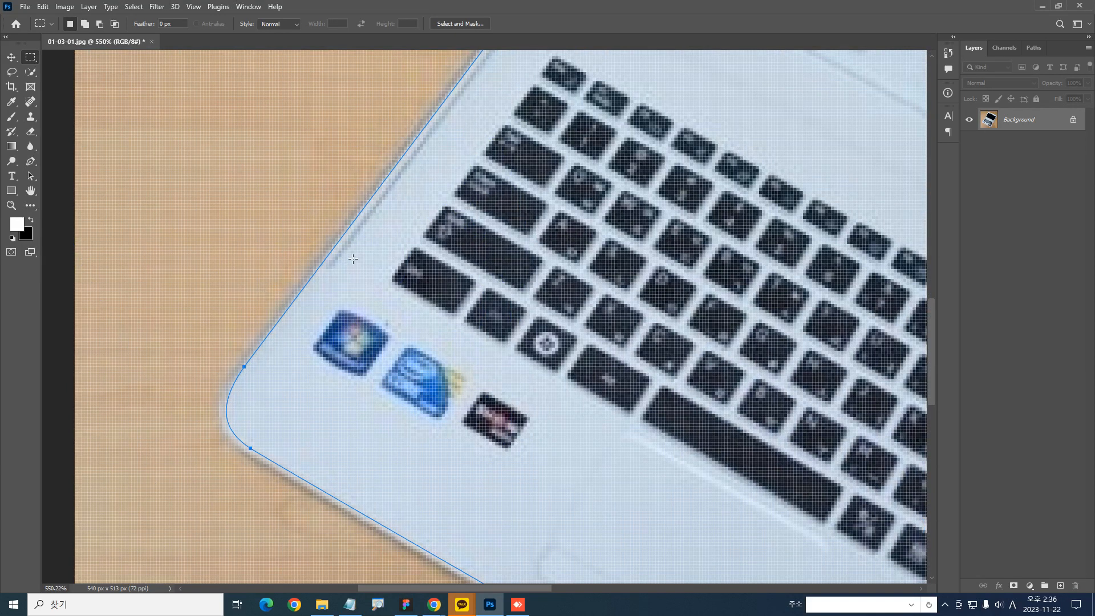
scroll(386, 203, down, 5)
drag(461, 211, 421, 290)
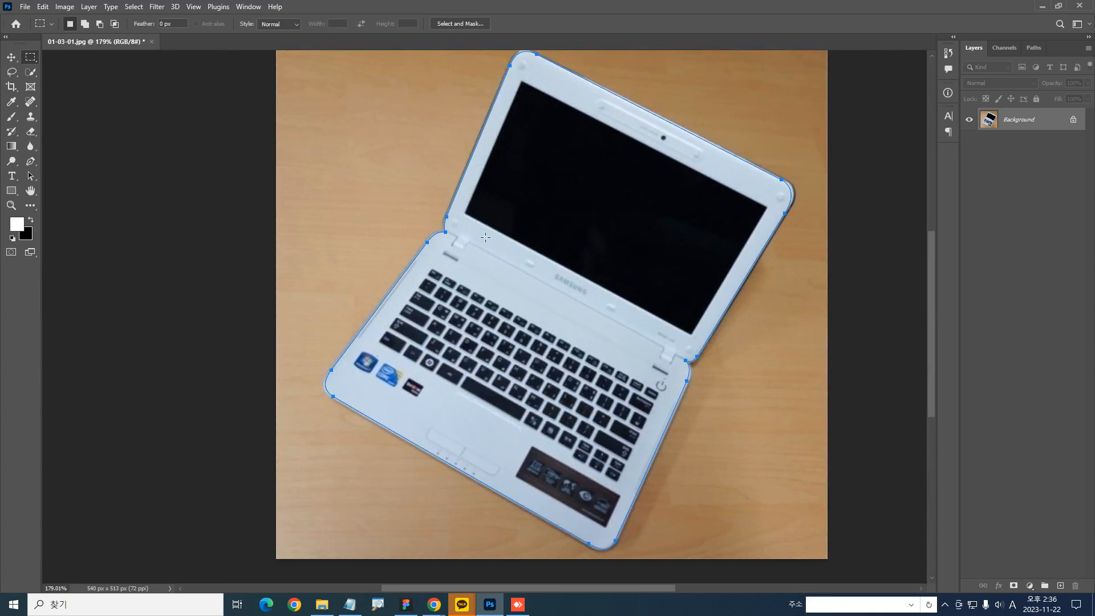
key(ctrl+Return)
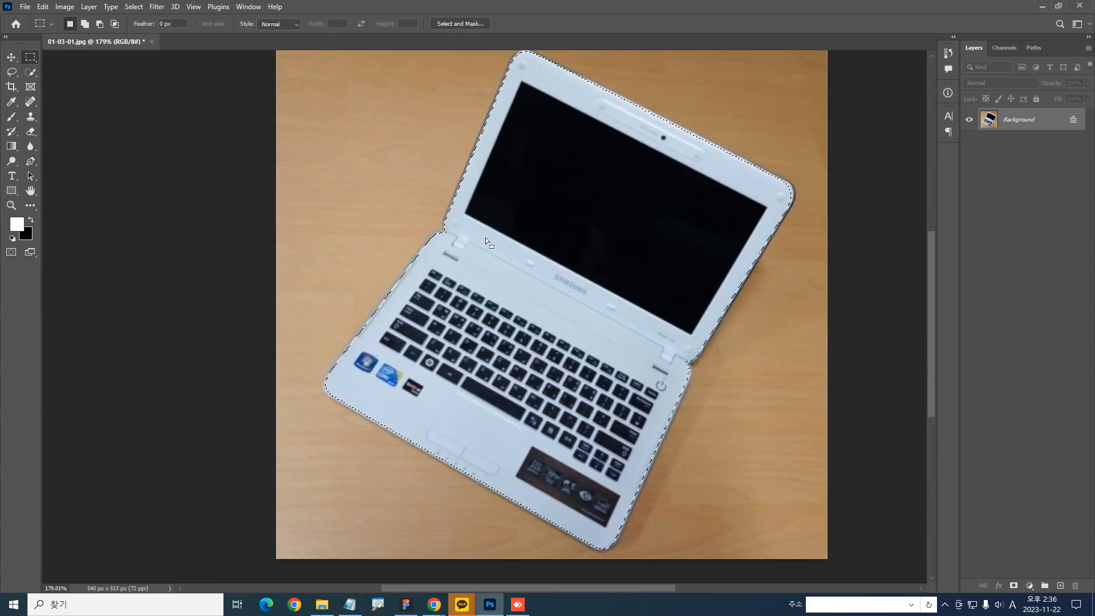
key(ctrl+z)
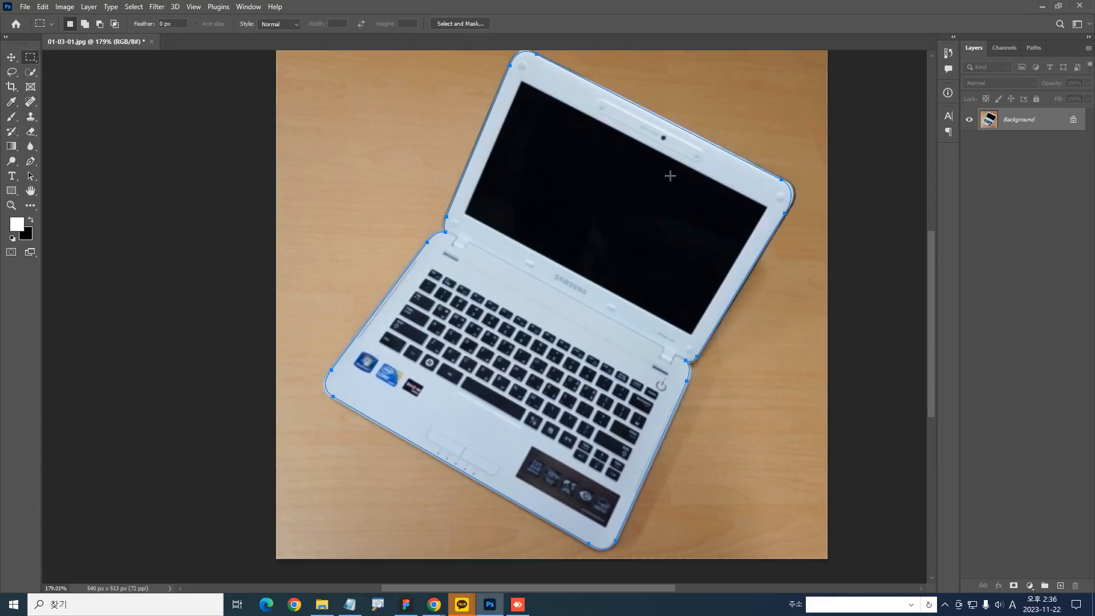
mouse_move(839, 174)
mouse_down()
mouse_move(549, 12)
mouse_move(313, 252)
mouse_move(770, 447)
mouse_move(817, 322)
mouse_up()
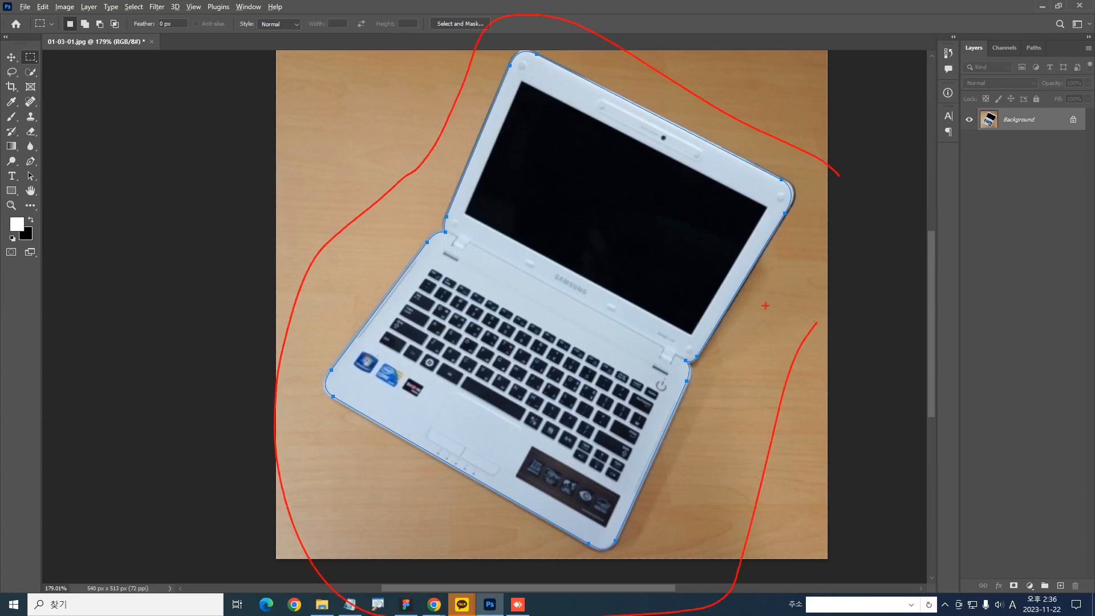
mouse_move(111, 58)
mouse_down()
mouse_move(26, 54)
mouse_move(150, 85)
mouse_up()
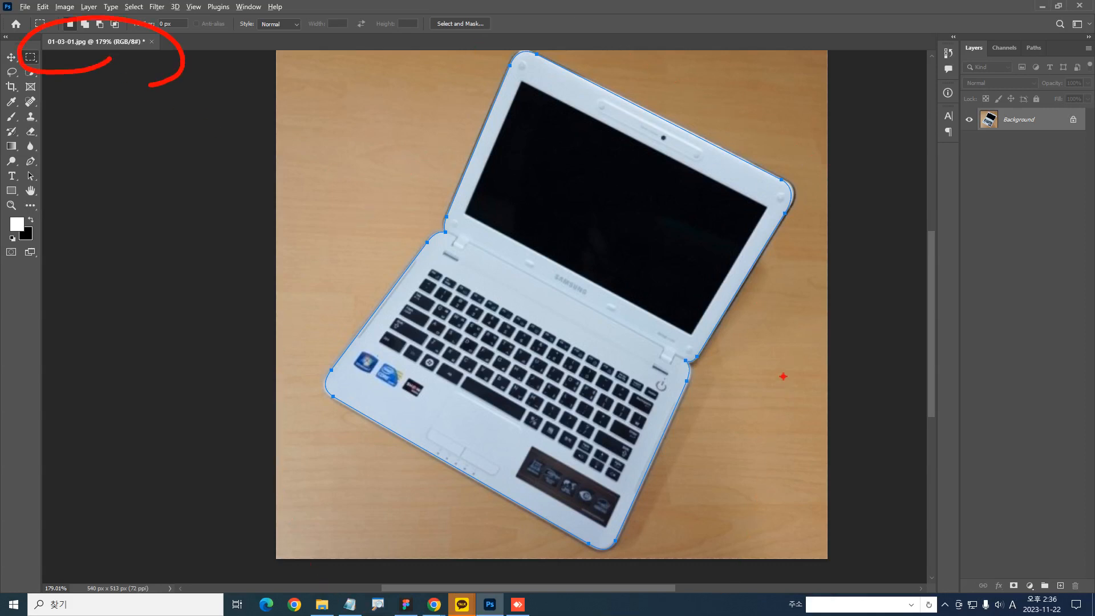
mouse_move(672, 459)
mouse_down()
mouse_move(736, 234)
mouse_move(314, 365)
mouse_move(697, 394)
mouse_up()
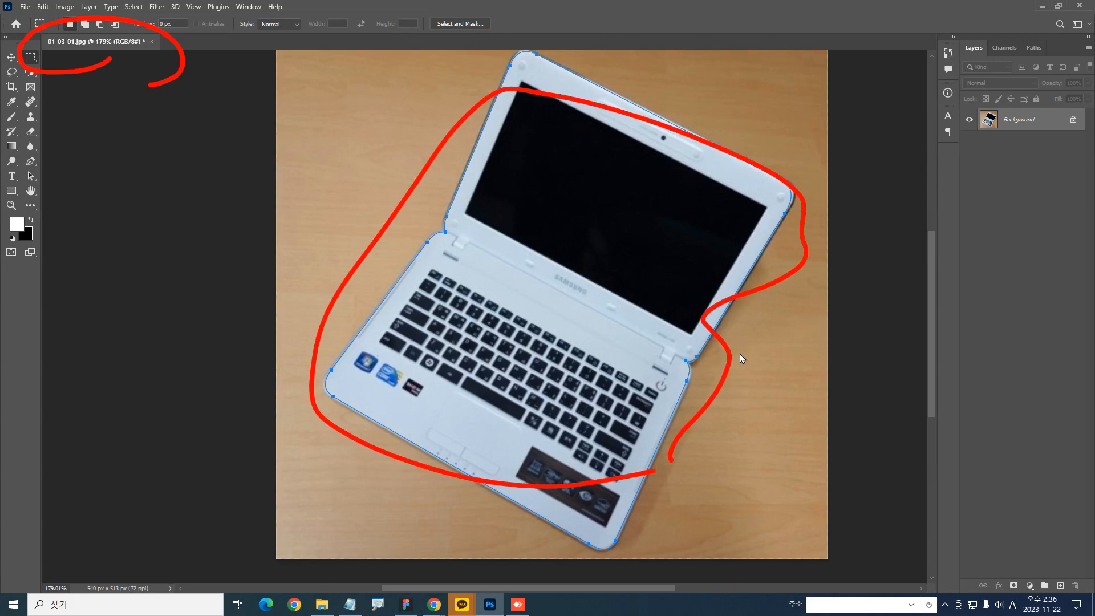
key(Escape)
Save the laptop's work path under the name 노트북
click(1034, 47)
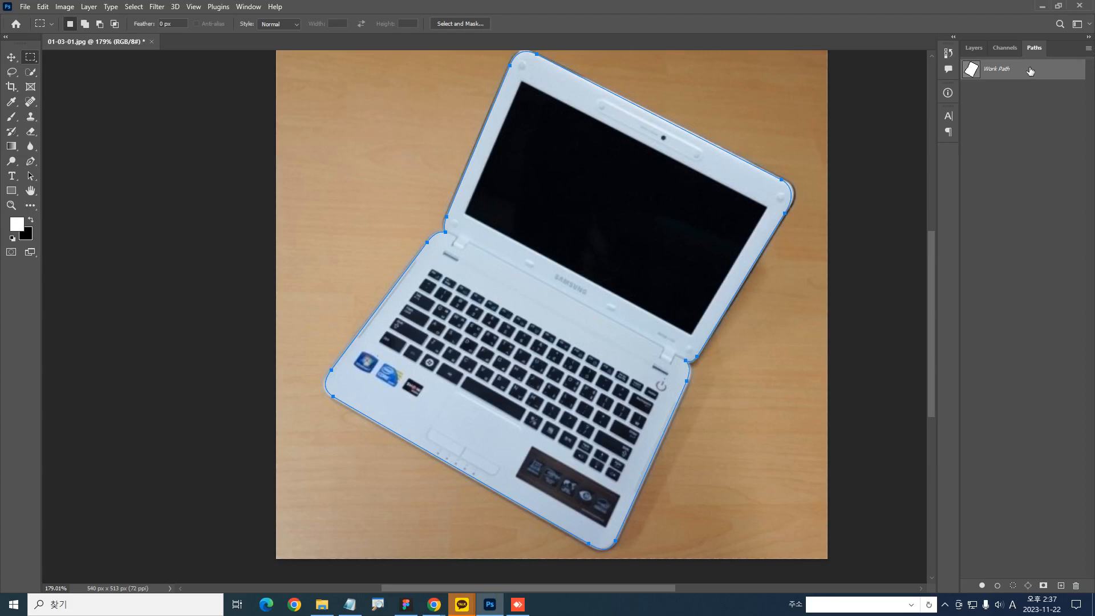
double_click(995, 76)
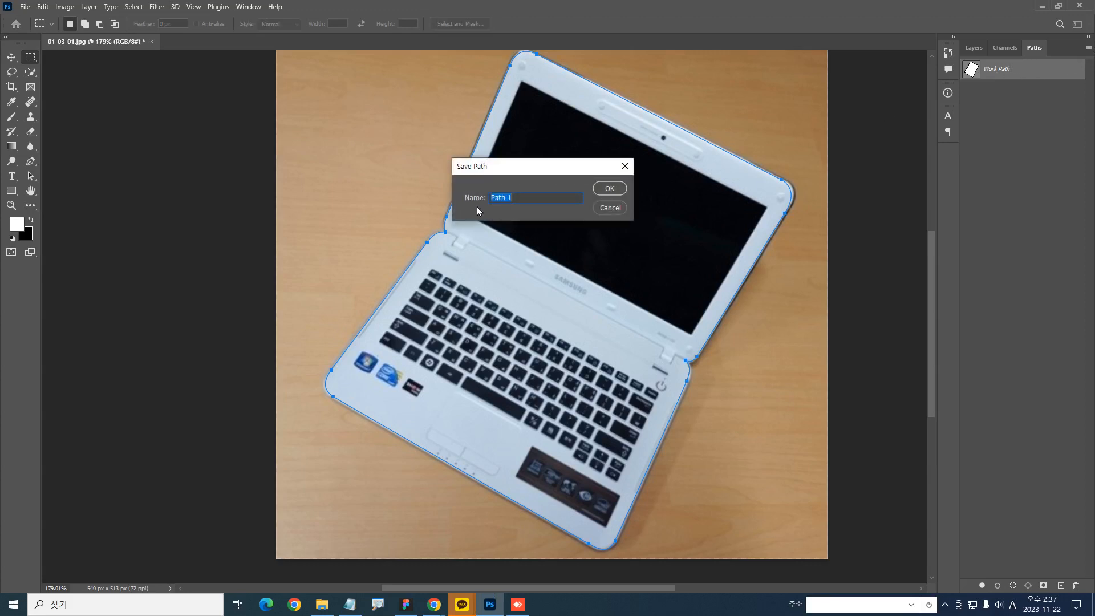
text(s)
key(Hangul)
text(노트북)
key(Return)
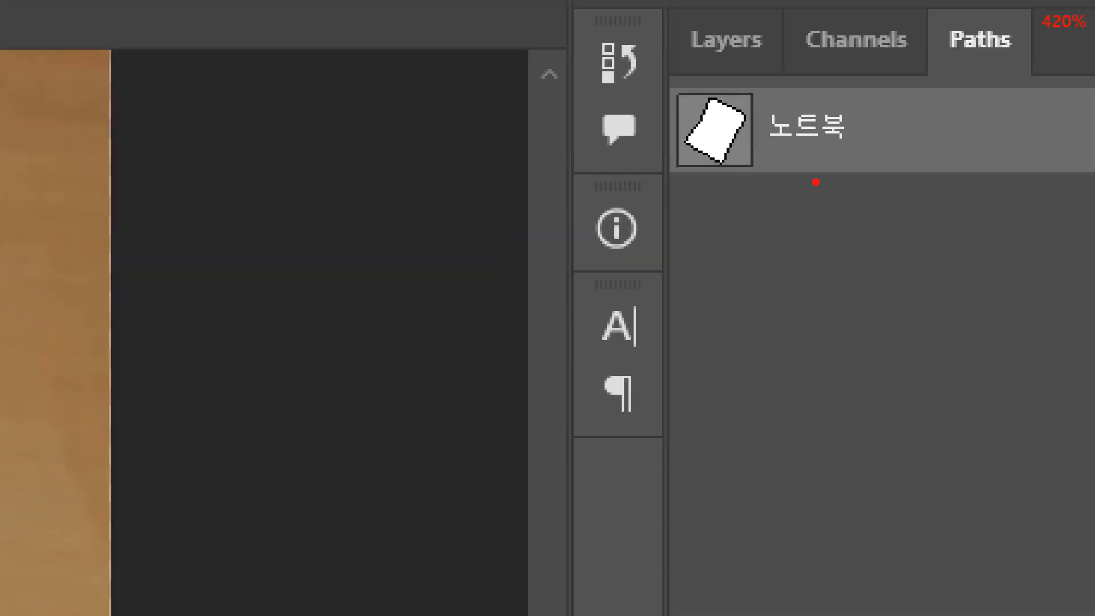
mouse_move(934, 159)
mouse_down()
mouse_move(767, 154)
mouse_move(872, 94)
mouse_move(951, 109)
mouse_up()
drag(682, 89, 1015, 186)
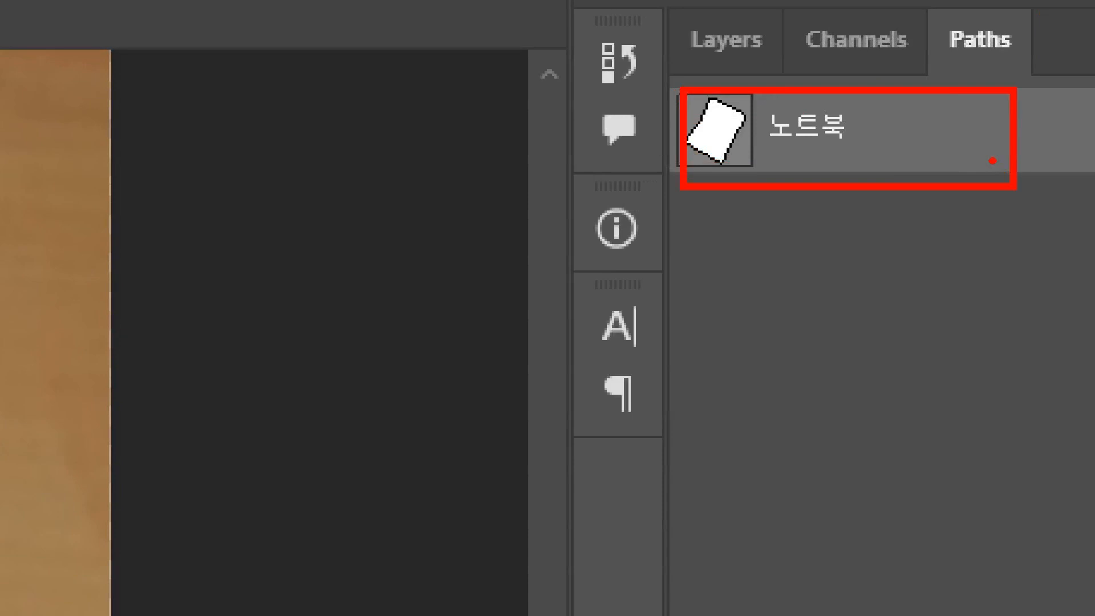
key(e)
drag(800, 140, 855, 233)
key(Escape)
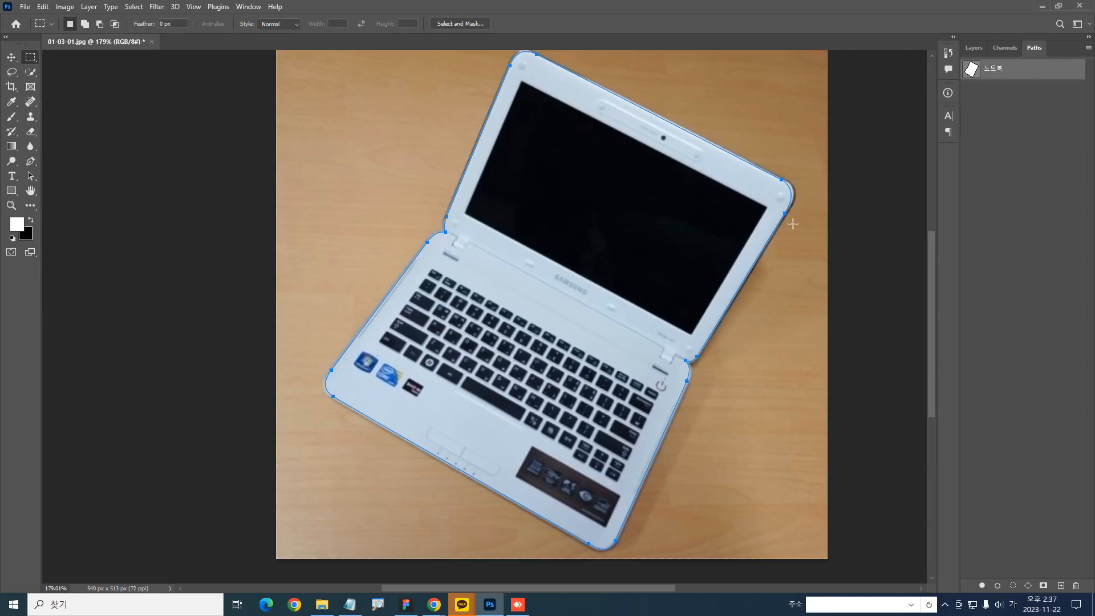
Bring up the layer list and convert the 노트북 path into a selection around the laptop
click(974, 48)
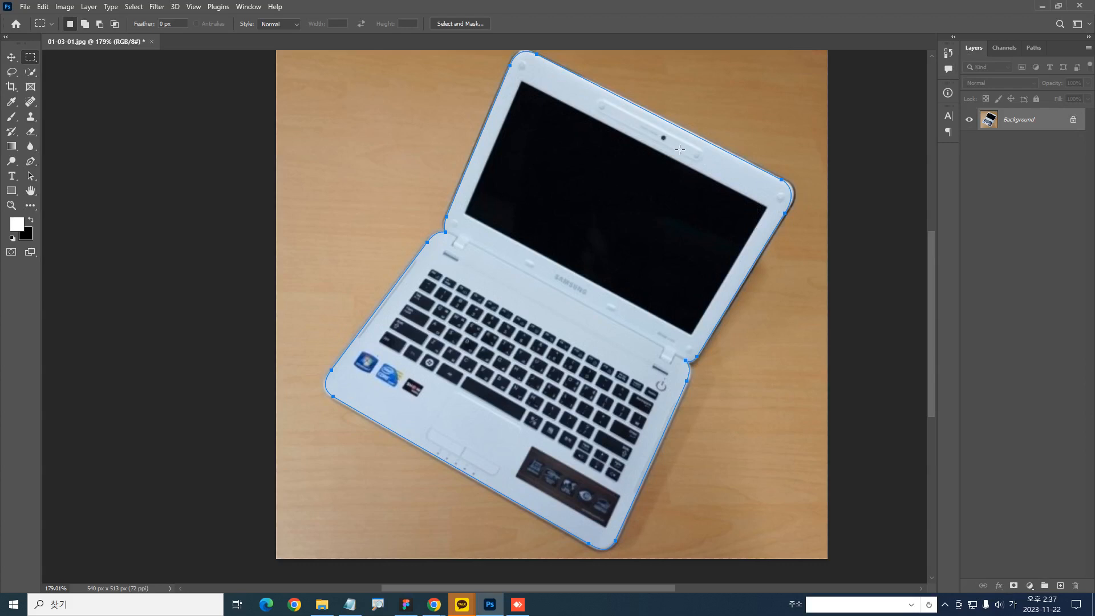
key(ctrl+Return)
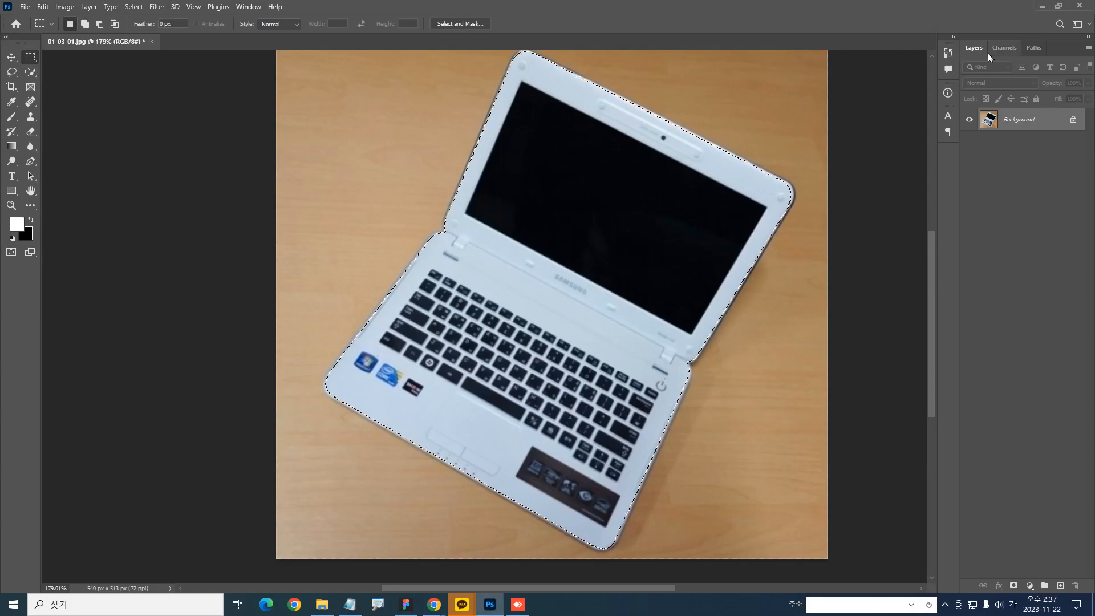
Switch to the Notepad notes and write the lines "컨트롤+C" and "컨트롤+시프트+C" below the existing text
scroll(659, 252, down, 2)
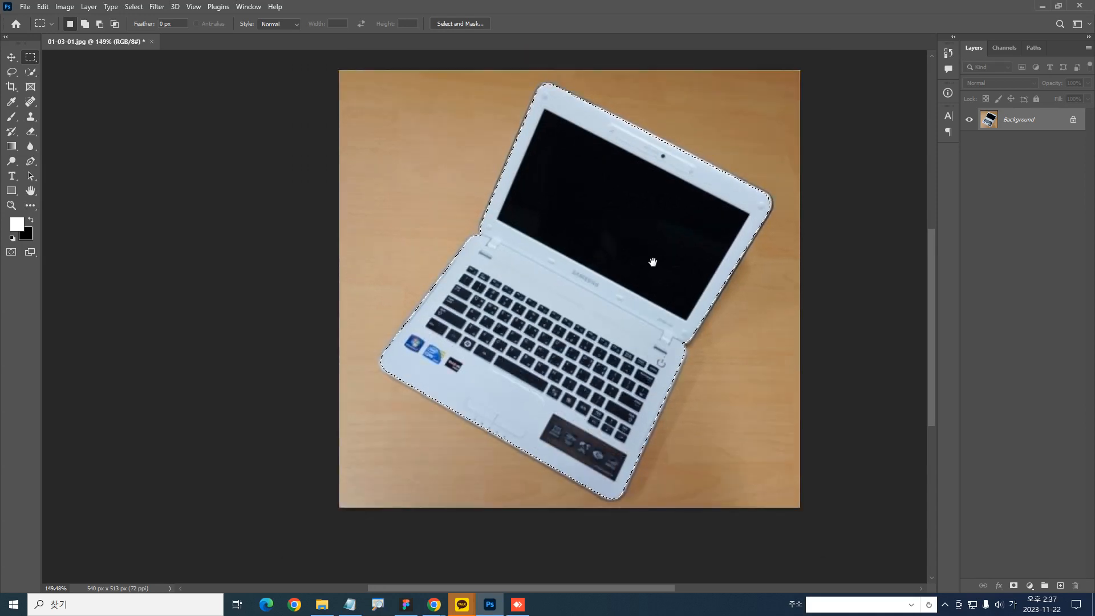
scroll(656, 255, down, 1)
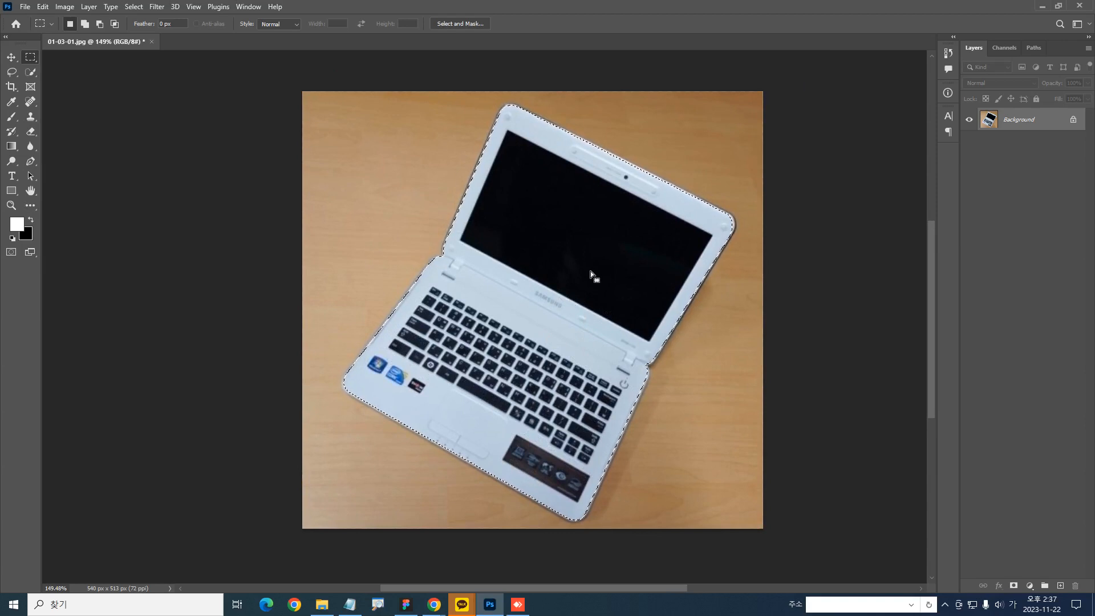
click(350, 604)
click(351, 308)
text(컨트롤+)
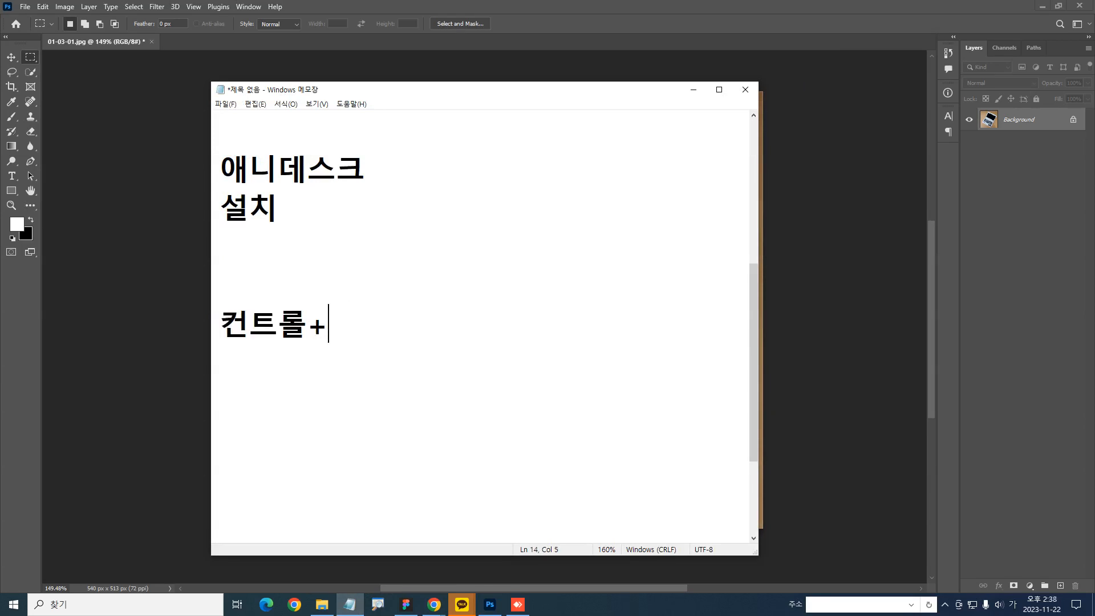
text(C)
key(Return)
text(컨트롤+시프트+)
key(Hangul)
text(C1011)
Delete the stray 1011 line below the shortcut lines in the notes
key(ctrl+z)
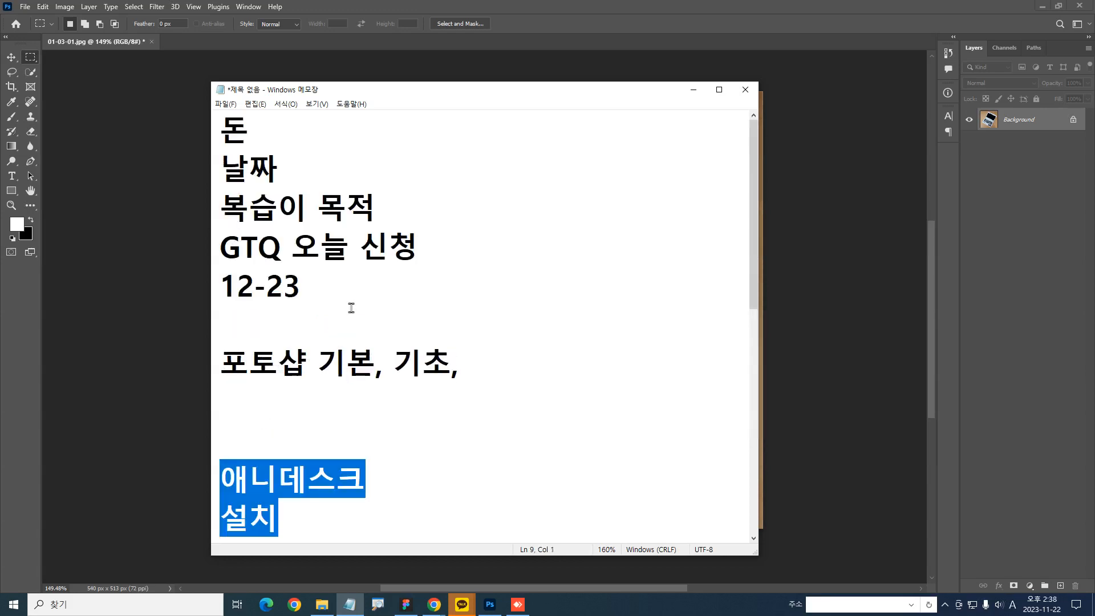
scroll(364, 203, down, 4)
drag(393, 327, 308, 251)
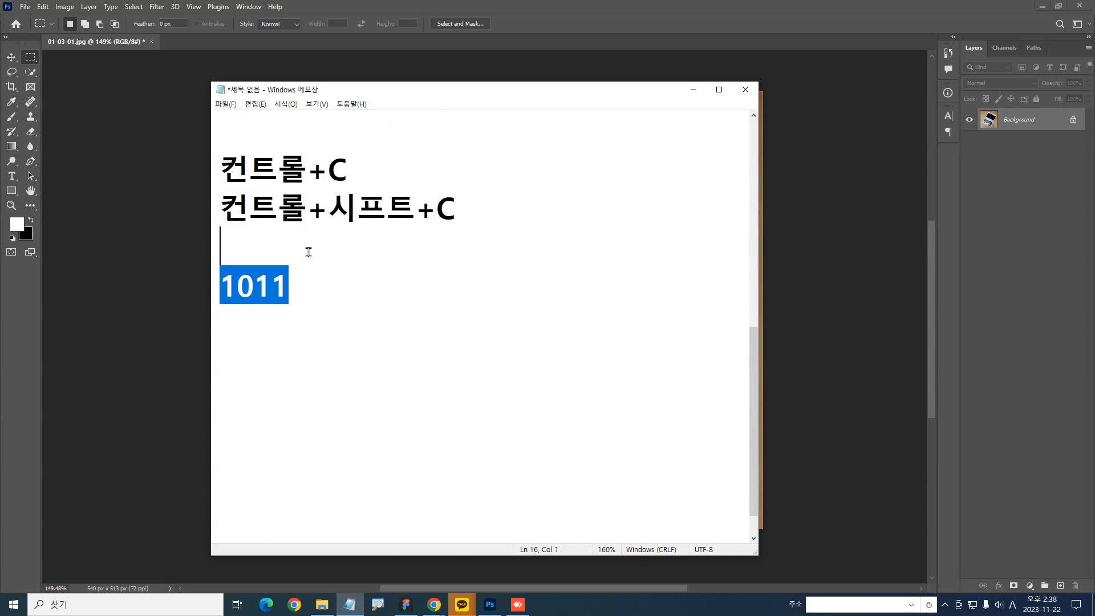
key(BackSpace)
Add the heading "복사방법" on the empty line above the two shortcut lines
scroll(294, 194, up, 2)
click(332, 387)
scroll(332, 386, down, 2)
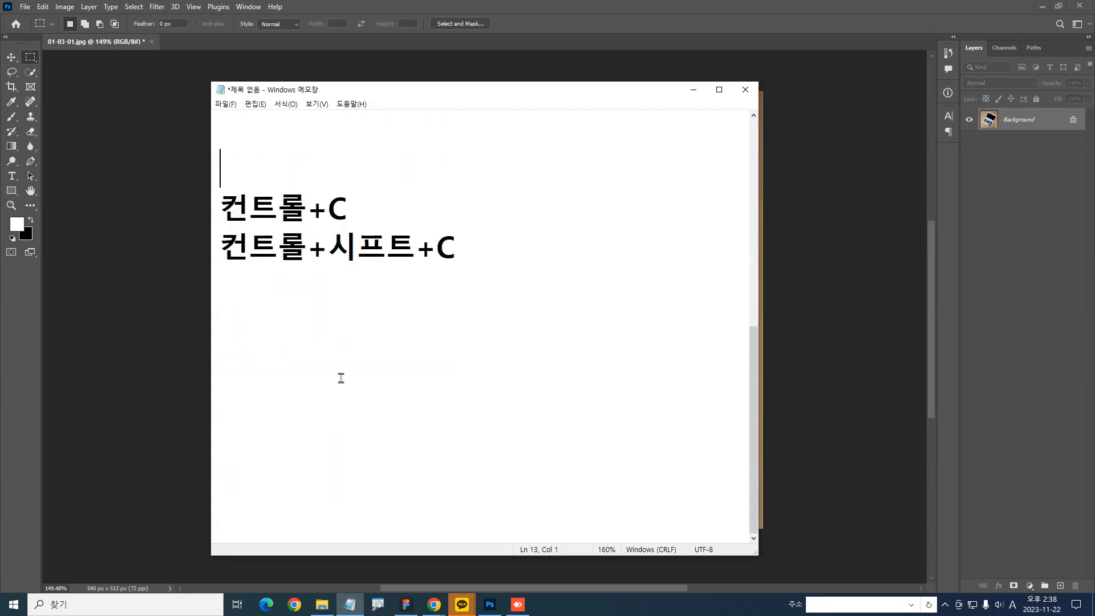
key(Hangul)
text(복사방법)
key(Down)
key(Home)
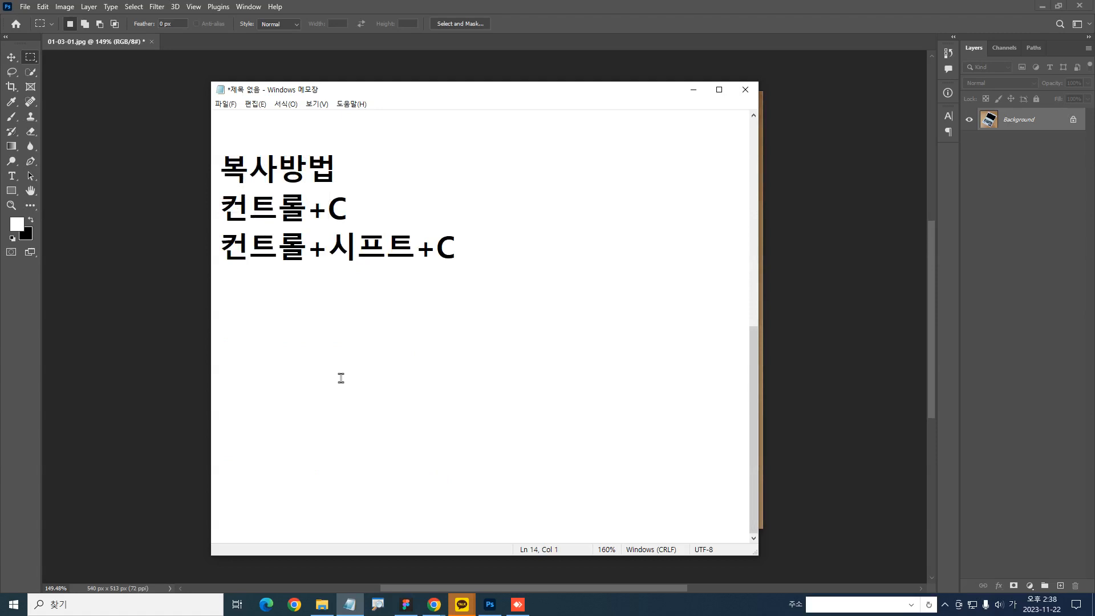
Insert the description "한개의 레이어에서 복사 :" in front of the 컨트롤+C shortcut
text(한개의 레이어에서 복사 :)
key(Down)
key(Home)
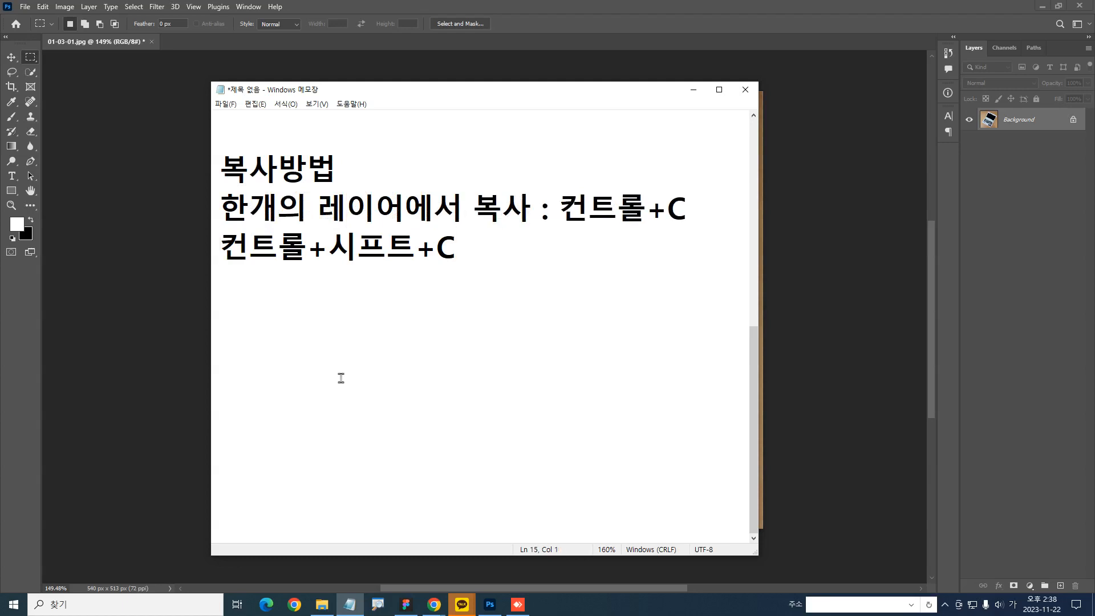
Insert the description "레이어가 많아도 선택한 영역은 모두 복사 :" in front of the 컨트롤+시프트+C shortcut
text(레이어 상관없이)
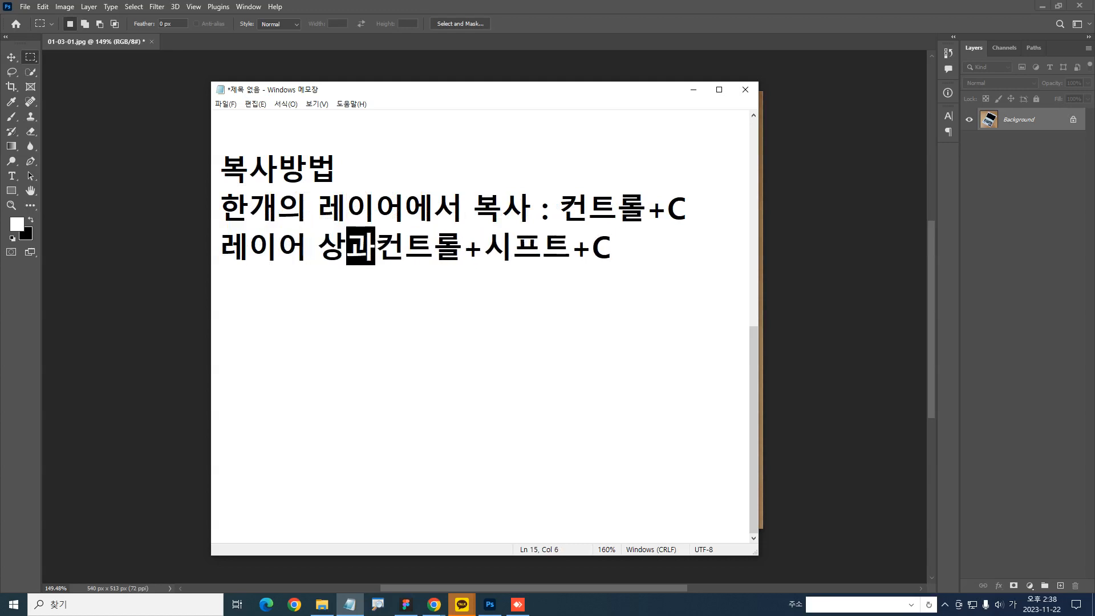
key(BackSpace)
key(BackSpace)
key(BackSpace)
key(BackSpace)
key(BackSpace)
key(BackSpace)
text(가 많아도 선택)
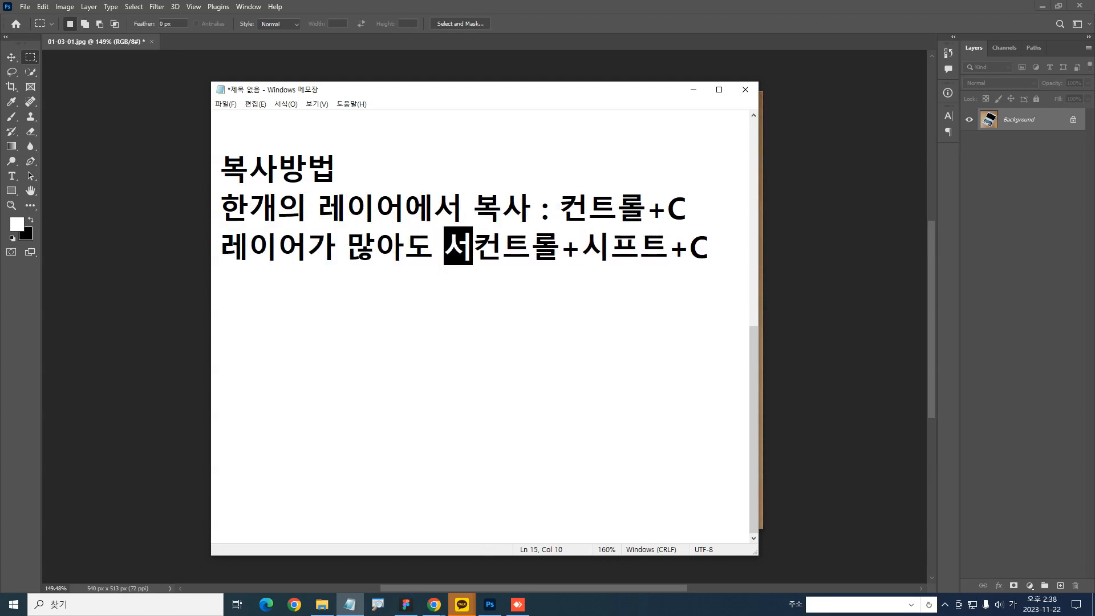
text(한 영역은 모두 ㅂ)
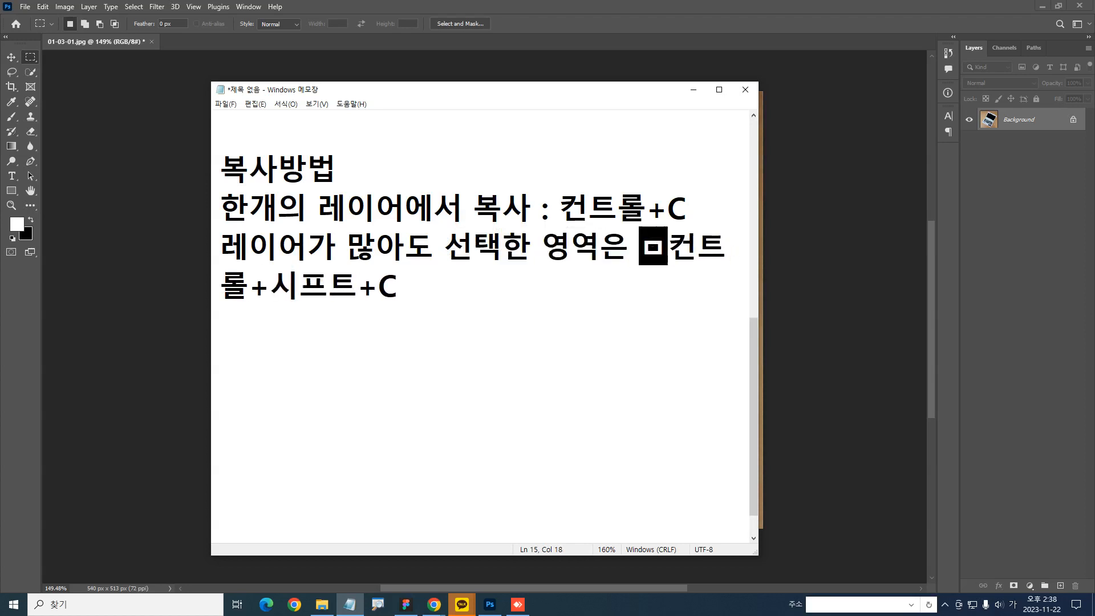
text(ㅗㄱ사 :)
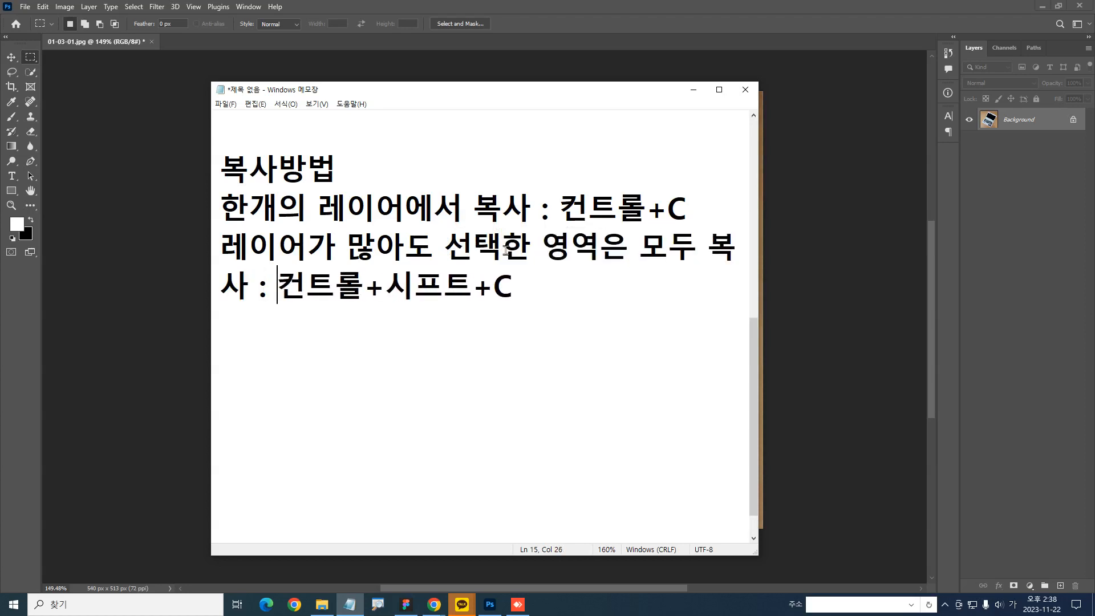
Widen the notes window until each shortcut description fits on one line, and reposition it fully on screen
drag(759, 225, 1090, 245)
click(464, 357)
click(355, 261)
click(603, 357)
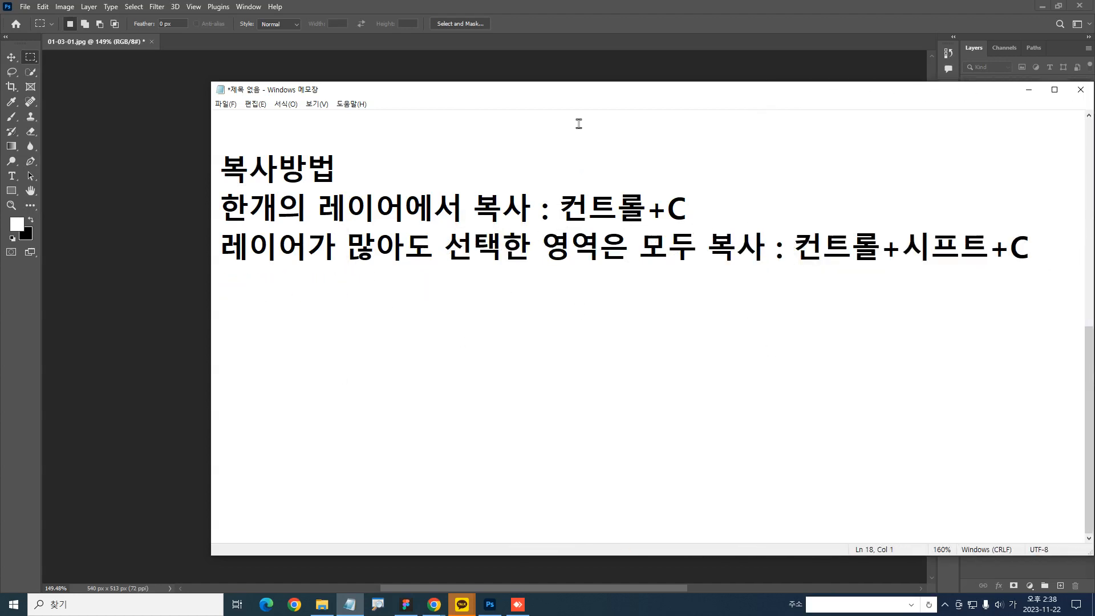
drag(562, 93, 430, 111)
drag(650, 285, 896, 284)
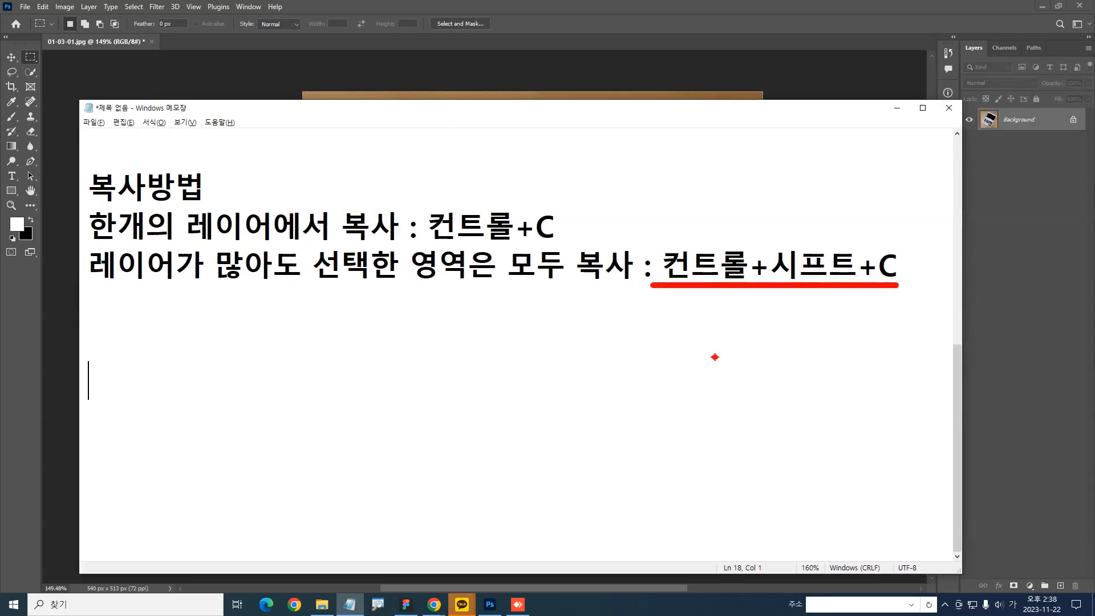
key(Escape)
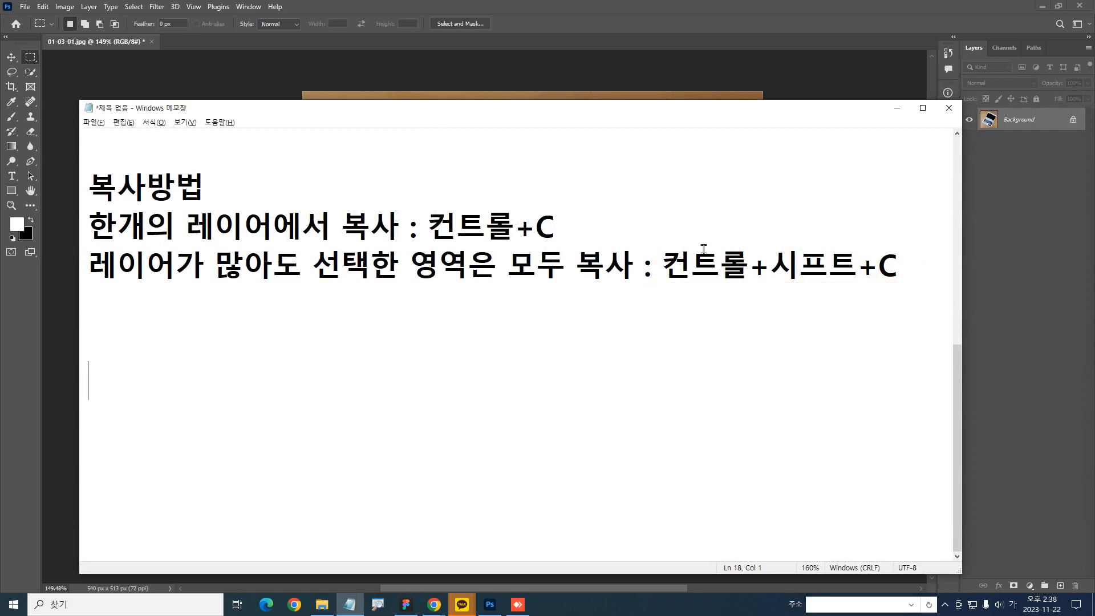
click(587, 12)
key(ctrl+2)
mouse_move(733, 214)
mouse_down()
mouse_move(551, 135)
mouse_move(376, 409)
mouse_move(619, 375)
mouse_move(622, 292)
mouse_up()
key(Escape)
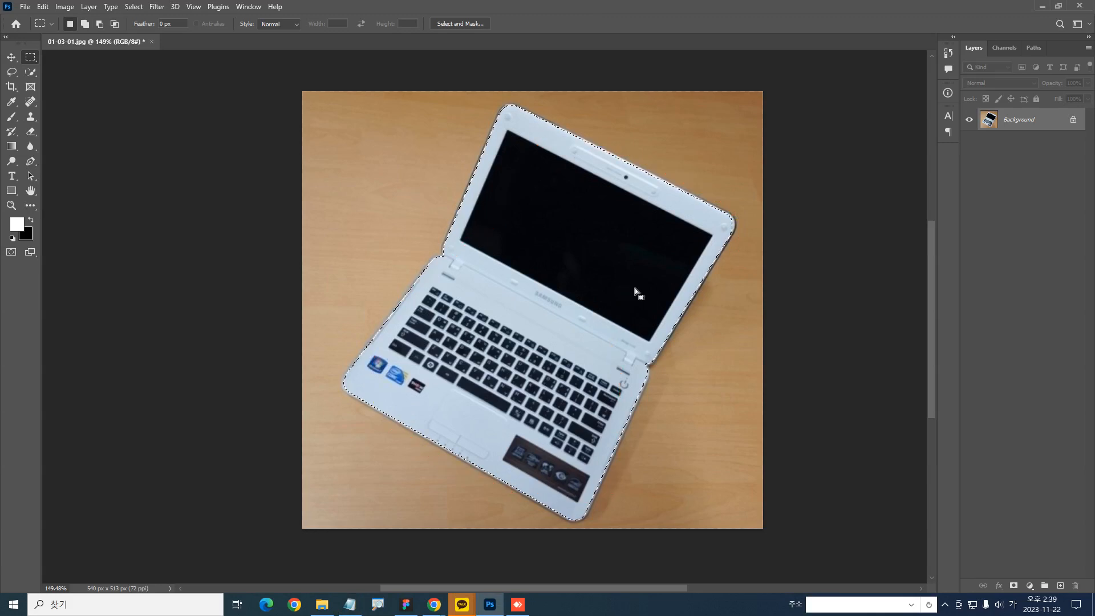
Return to the Notepad notes and insert a ● symbol before the 복사방법 heading
key(alt+Tab)
drag(907, 268, 62, 203)
click(91, 186)
text(ㅁ복사방법)
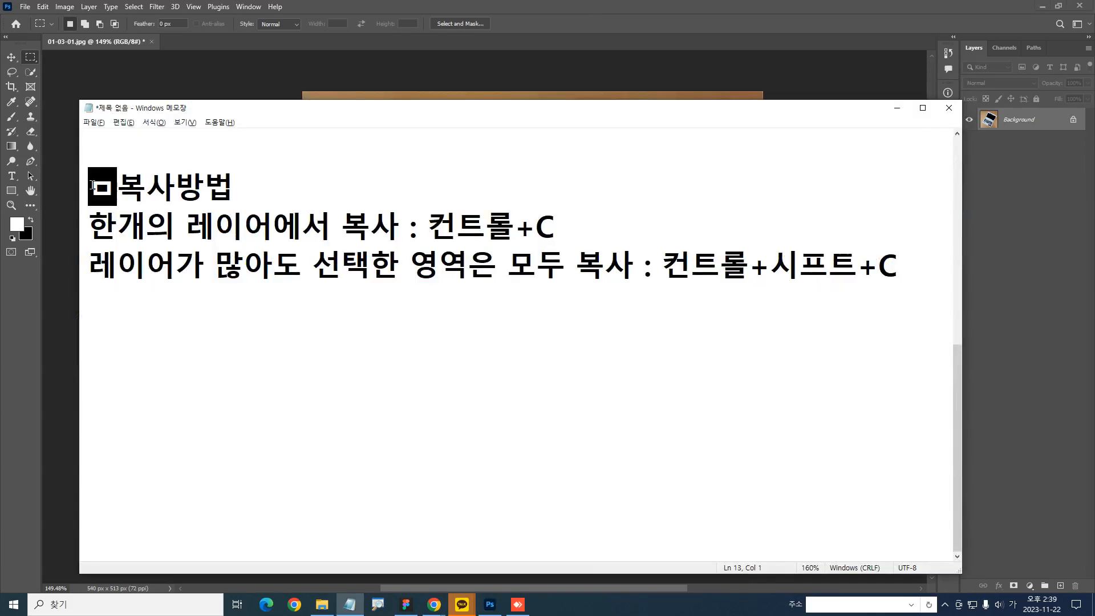
key(Hangul_Hanja)
key(Page_Down)
key(Return)
Copy the heading and both shortcut lines from the notes and send them to the KakaoTalk group chat
drag(904, 271, 86, 186)
key(ctrl+c)
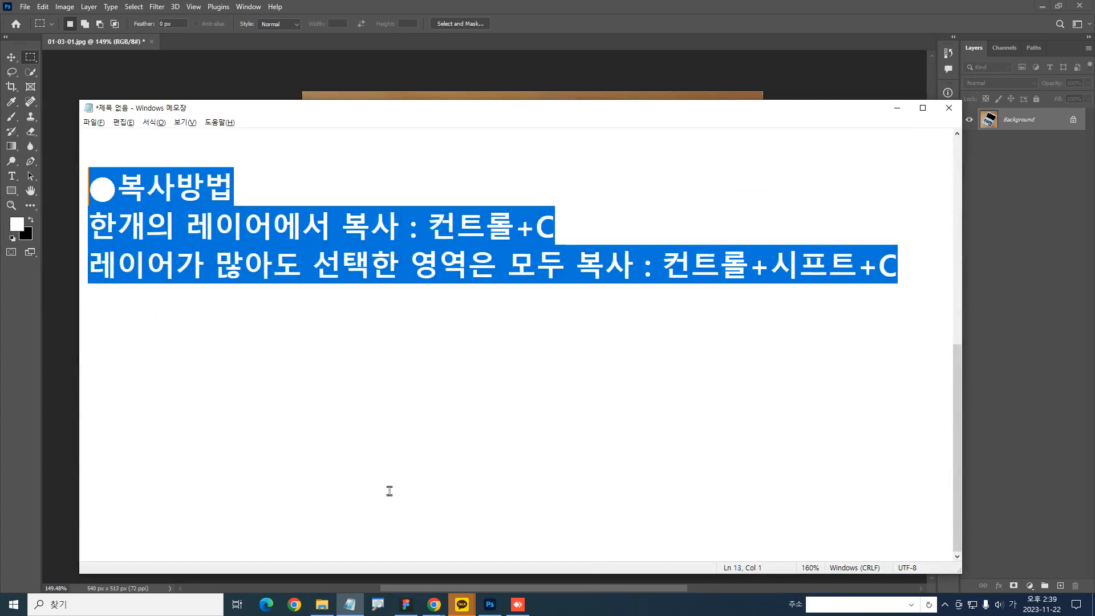
click(468, 605)
click(451, 560)
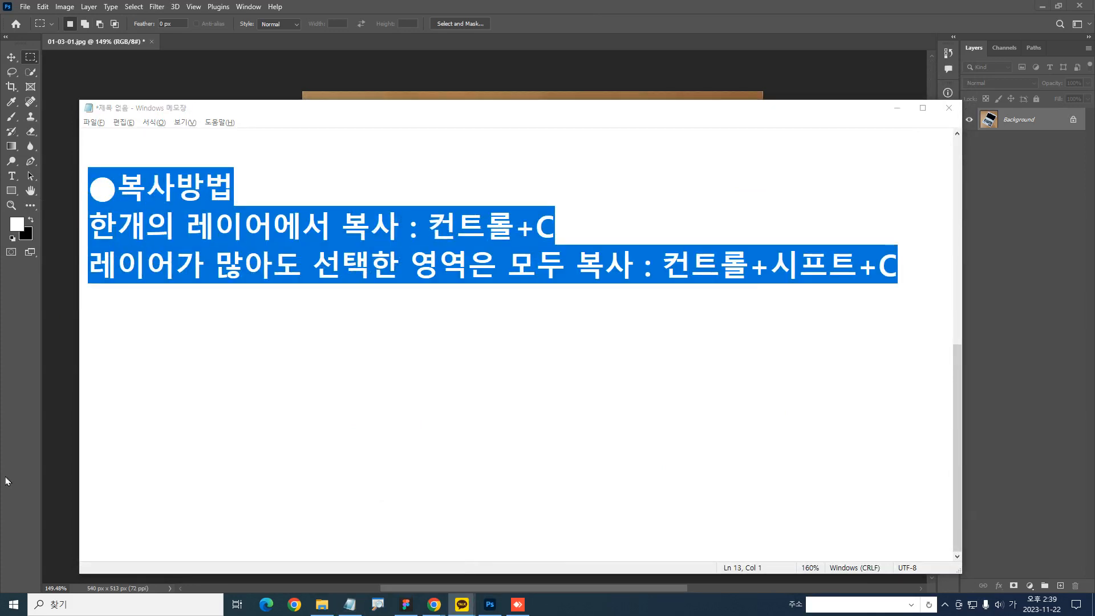
key(ctrl+v)
key(Return)
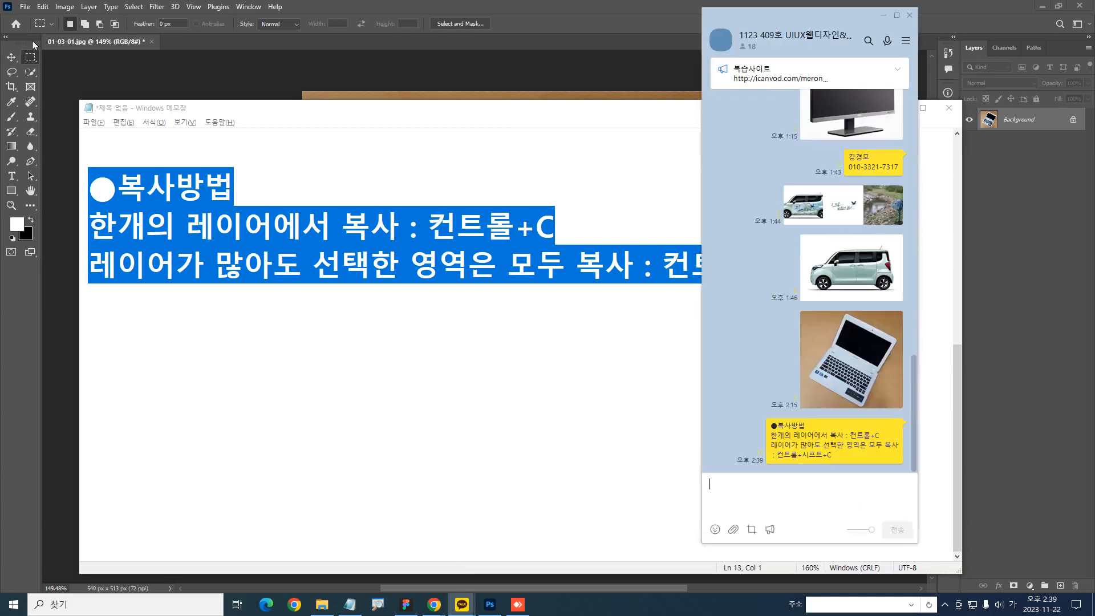
Switch back to Photoshop and copy the selected laptop onto a new layer
click(541, 6)
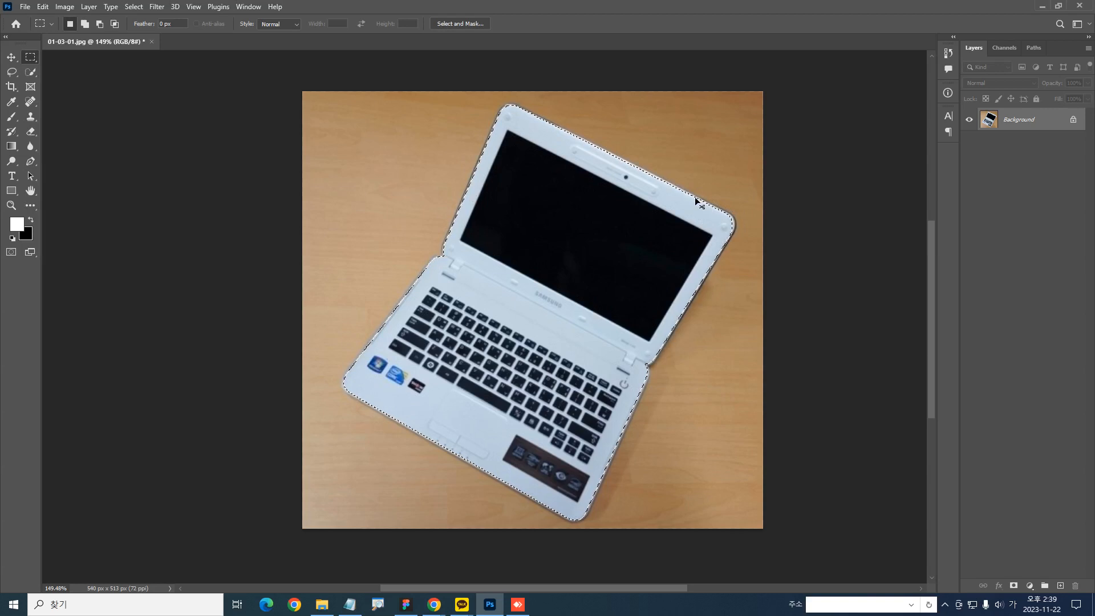
key(ctrl+j)
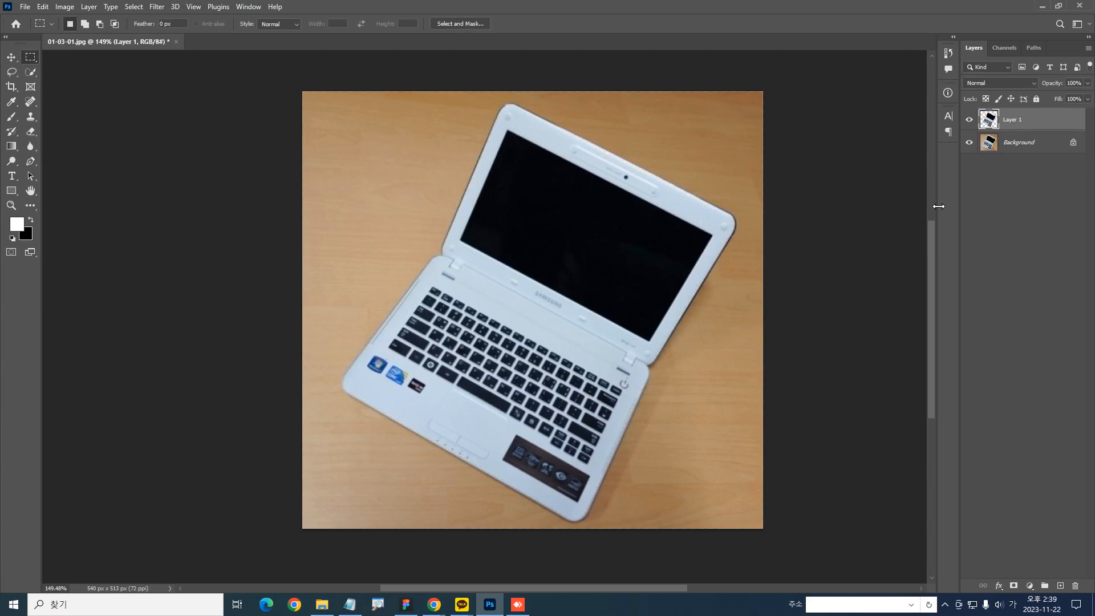
Add an empty layer directly above the Background and activate the Gradient tool
click(992, 151)
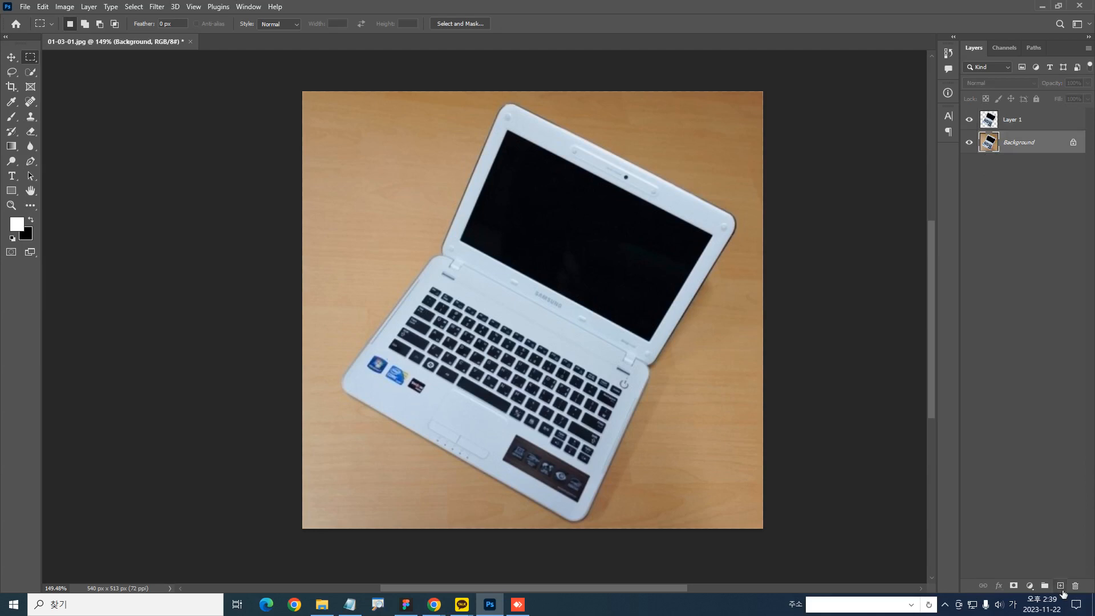
click(1064, 593)
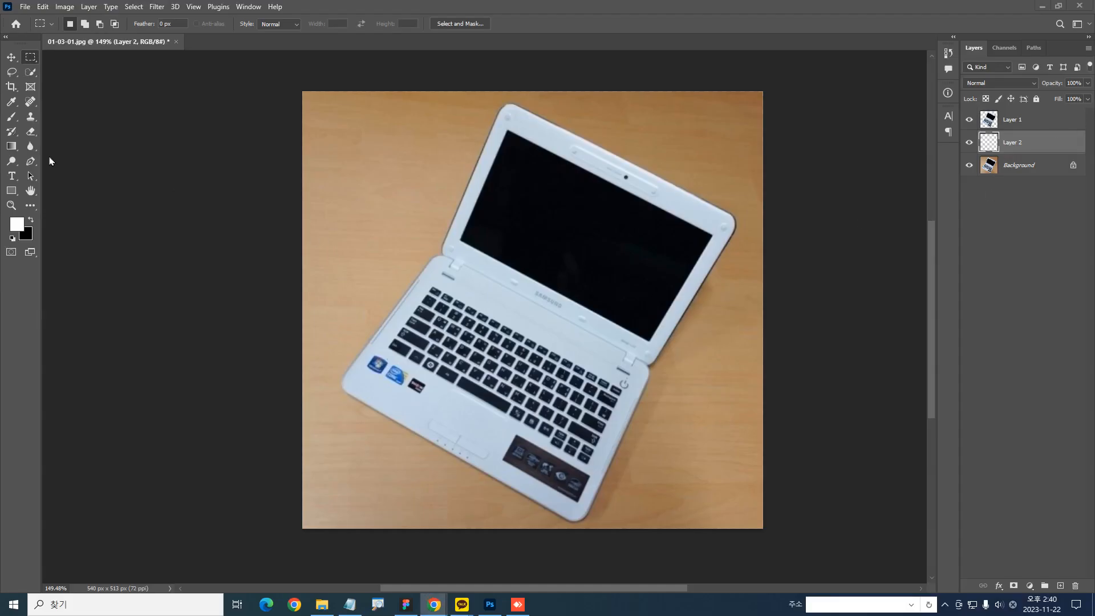
click(12, 146)
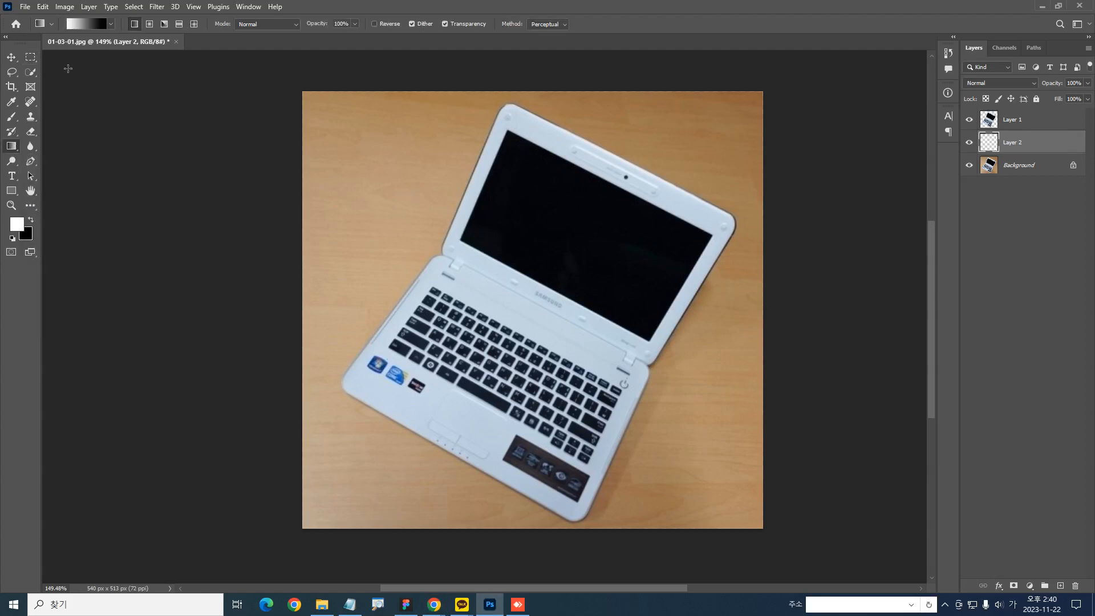
Try vertical white-to-black gradients of different lengths on the layer beneath the laptop, and undo them
drag(389, 119, 415, 69)
key(ctrl+z)
scroll(509, 276, up, 2)
scroll(514, 282, down, 1)
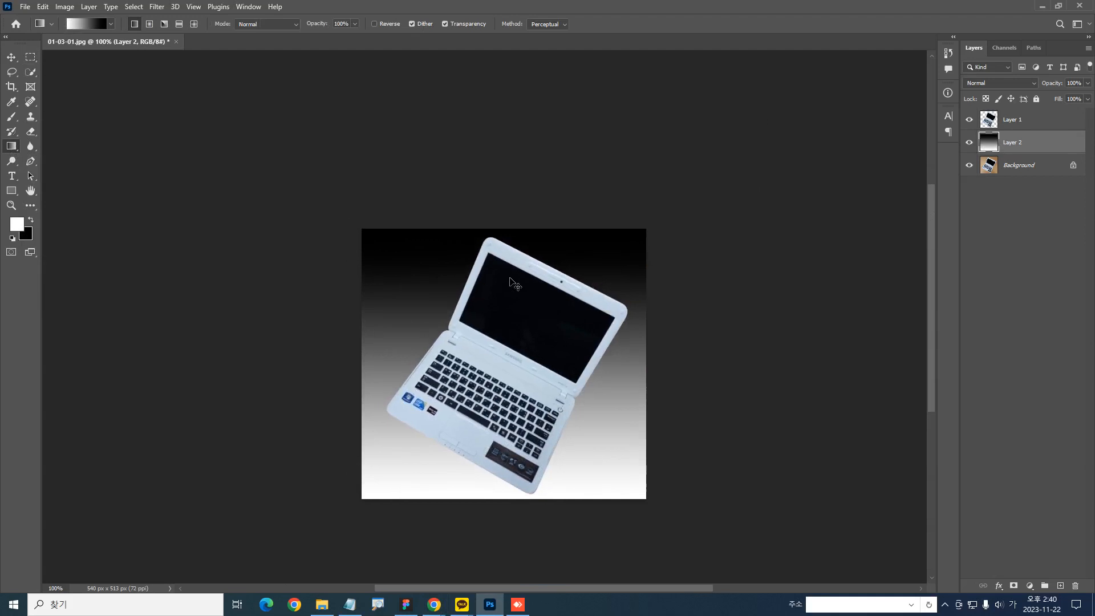
scroll(511, 282, down, 1)
key(ctrl+z)
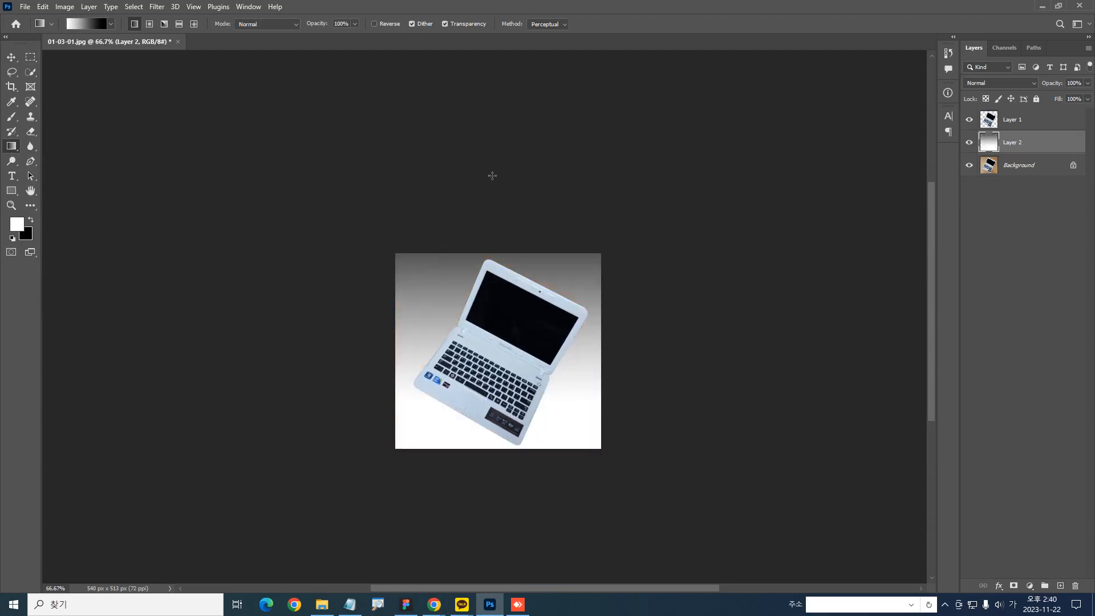
drag(501, 488, 507, 147)
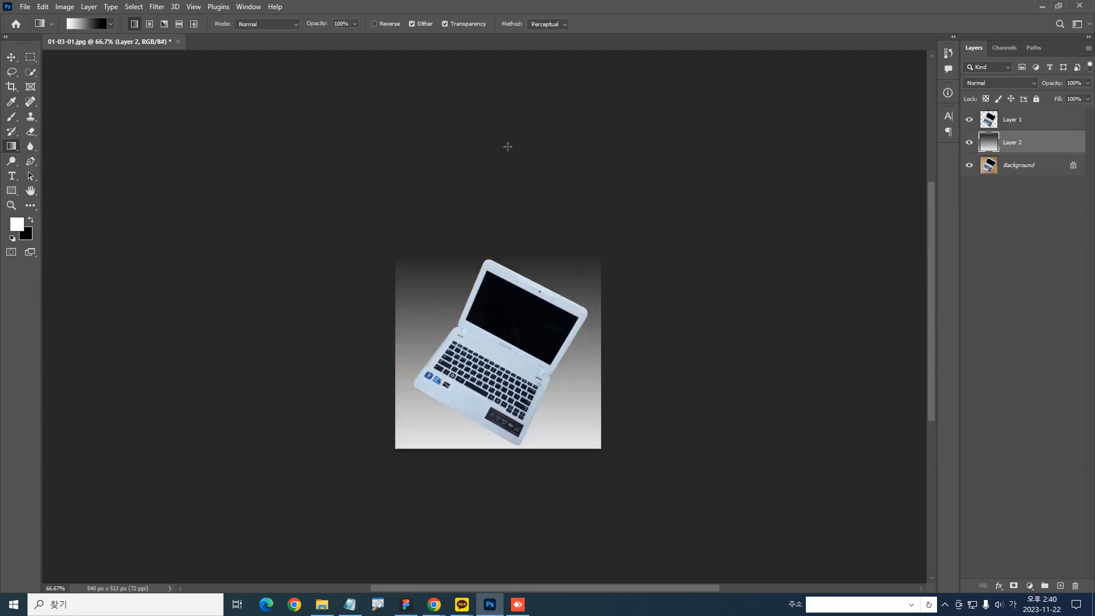
key(ctrl+z)
drag(500, 484, 505, 44)
drag(559, 573, 585, 310)
key(ctrl+z)
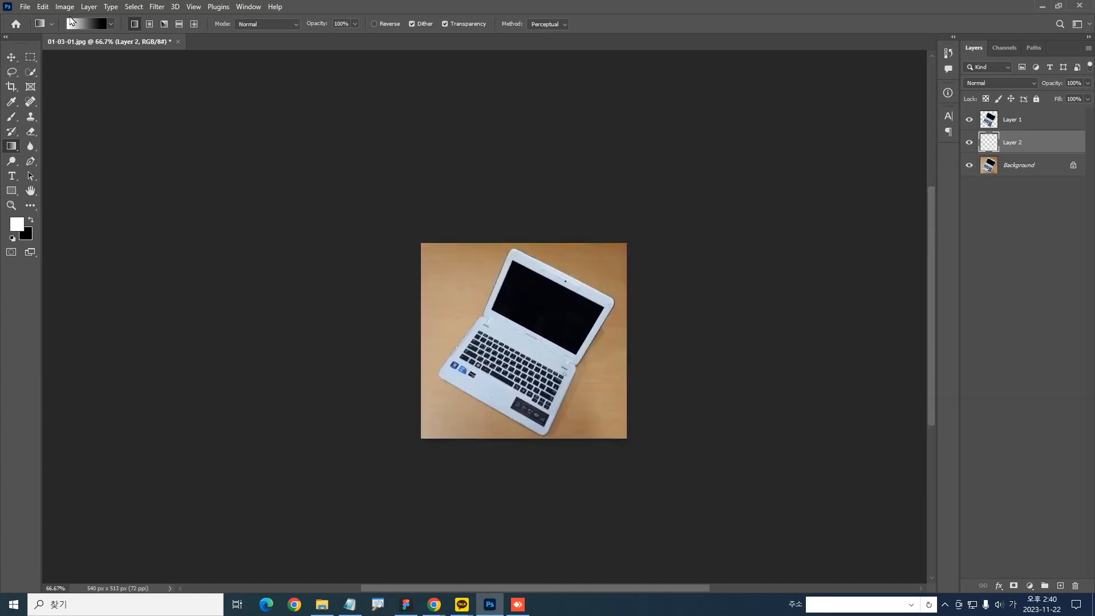
click(85, 26)
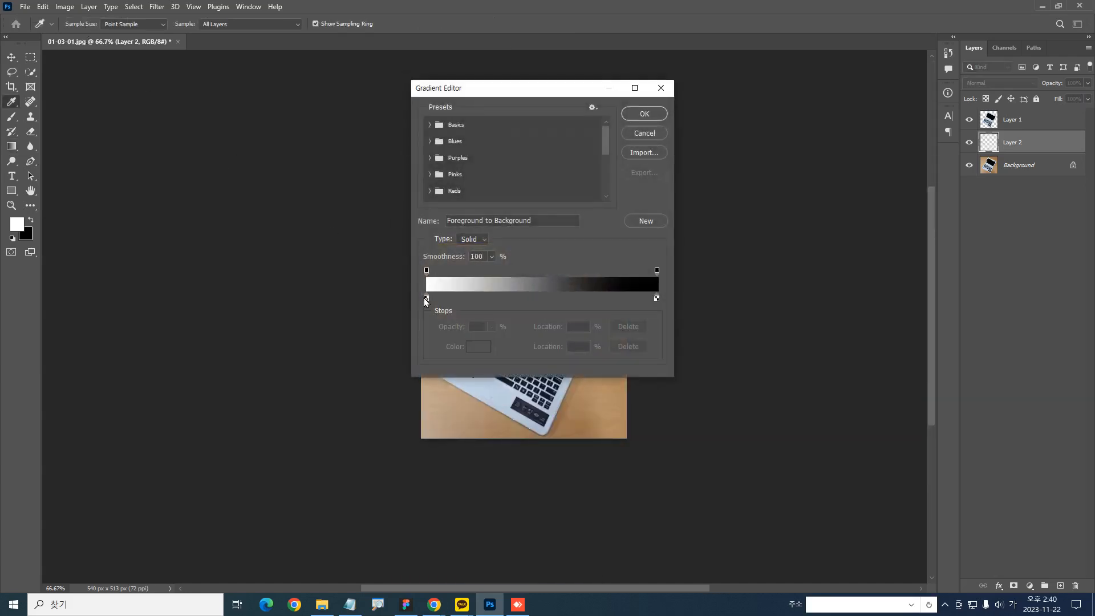
key(alt)
click(640, 134)
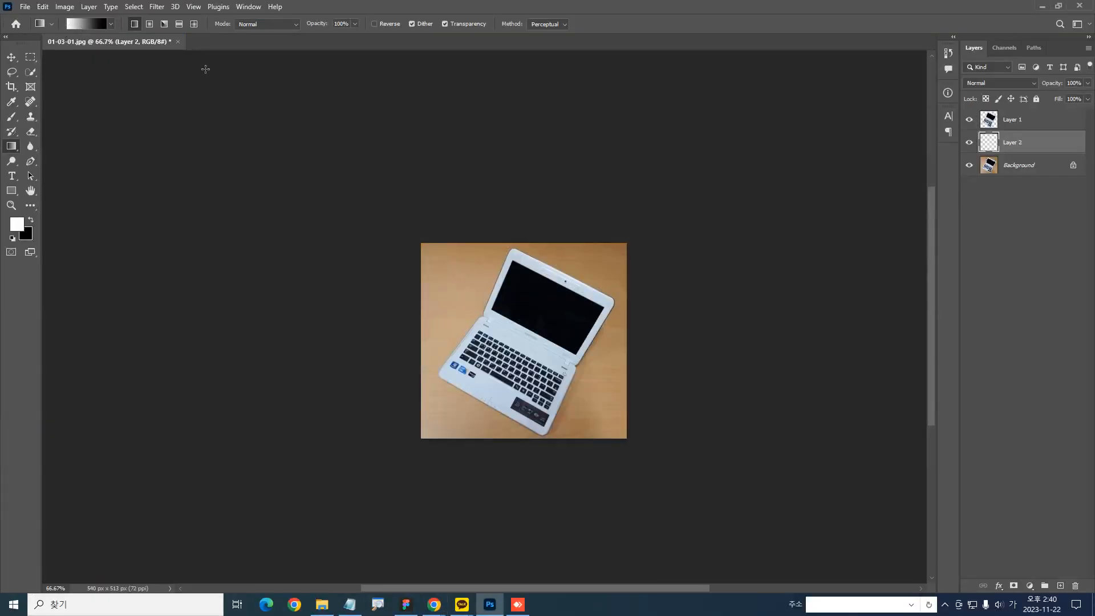
Edit the gradient so its start color stop is light gray and its end color stop is mid gray #8b8b8b
click(97, 24)
click(426, 299)
double_click(427, 299)
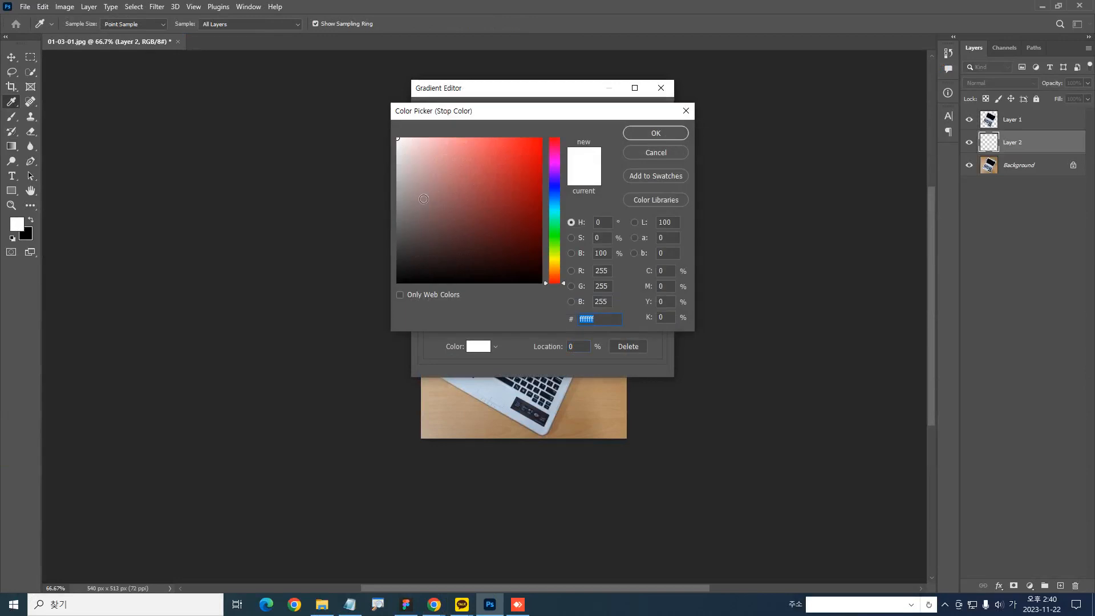
click(411, 158)
click(627, 135)
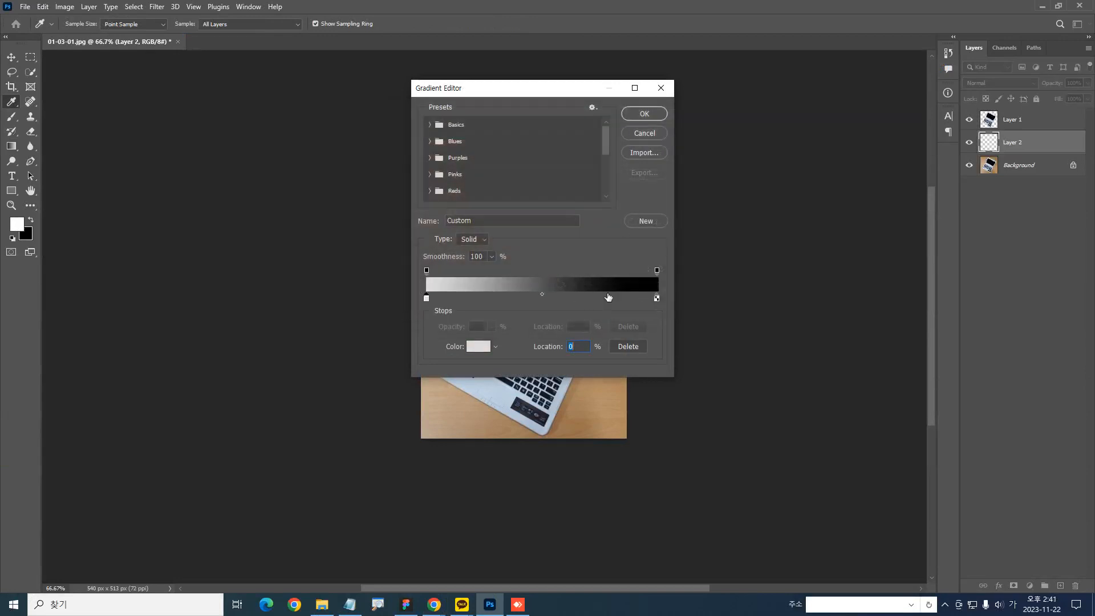
double_click(656, 299)
drag(399, 204, 373, 204)
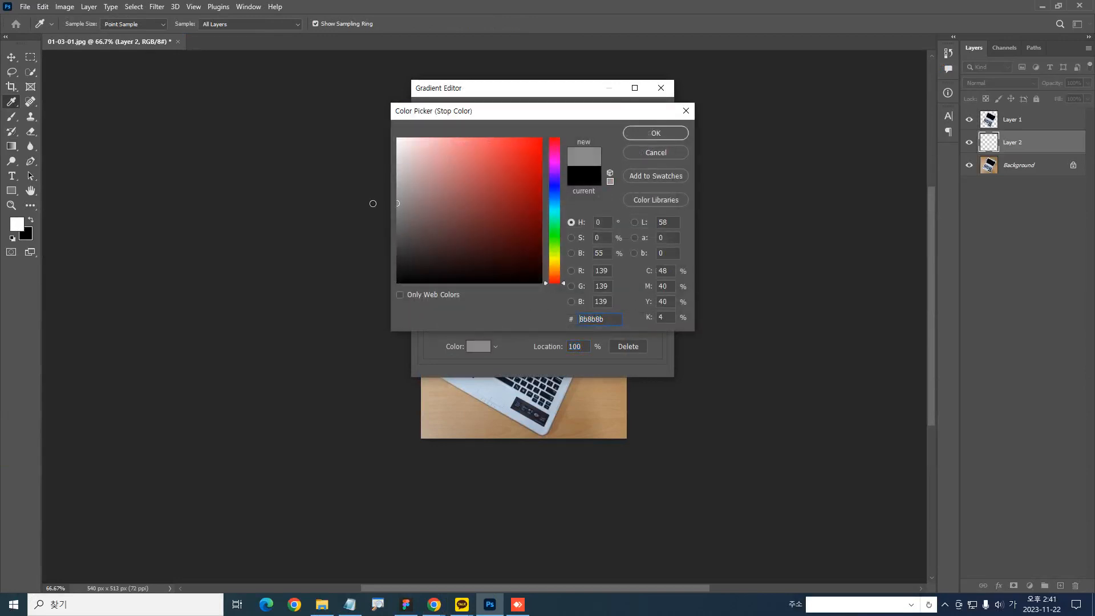
click(655, 133)
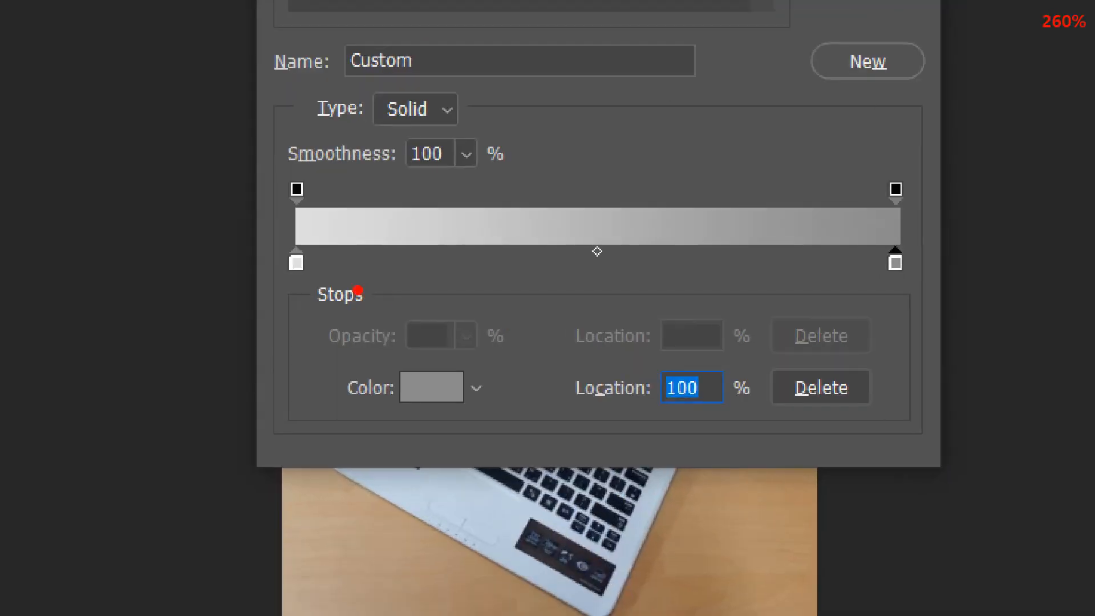
Accept the edited gradient and fill Layer 2 vertically, from light gray at the image's bottom to mid gray at its top
drag(304, 284, 324, 268)
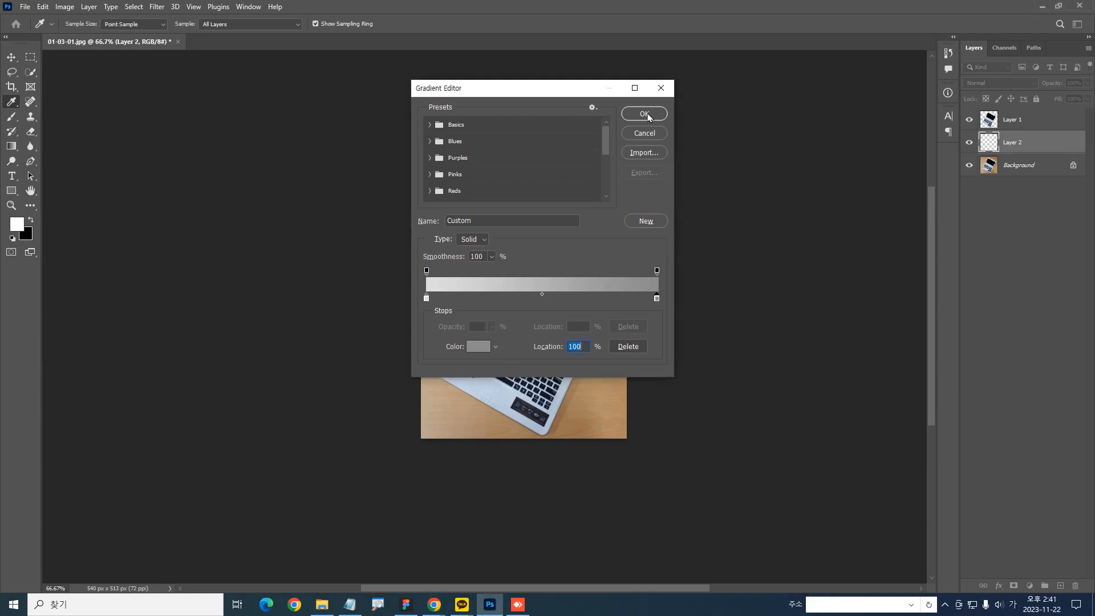
click(644, 114)
drag(521, 243, 506, 440)
key(ctrl+z)
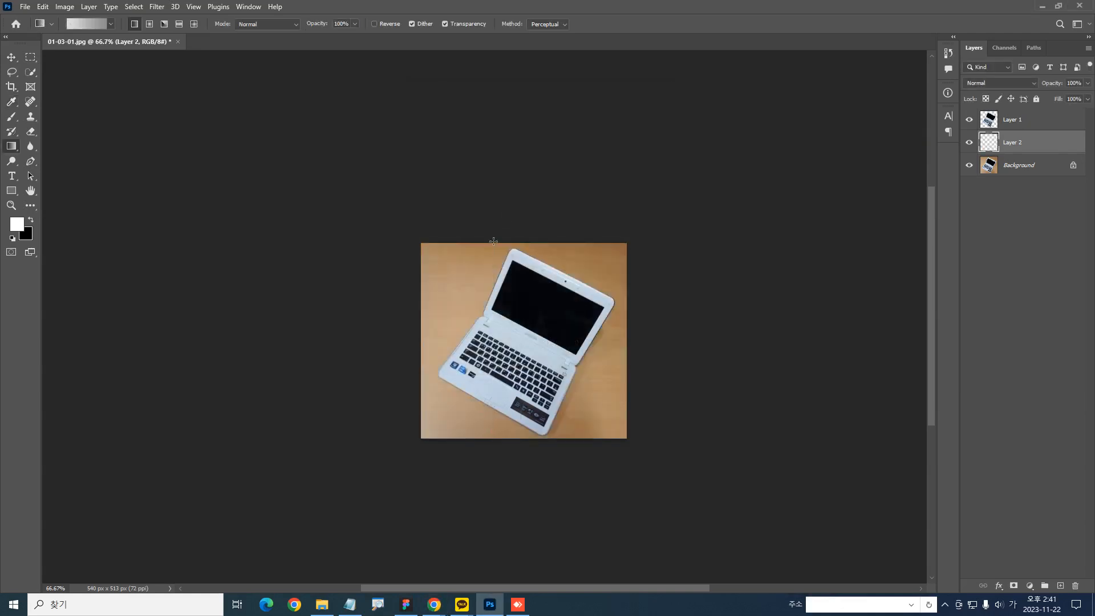
drag(493, 241, 494, 242)
drag(538, 417, 560, 481)
drag(533, 386, 539, 410)
drag(428, 477, 429, 101)
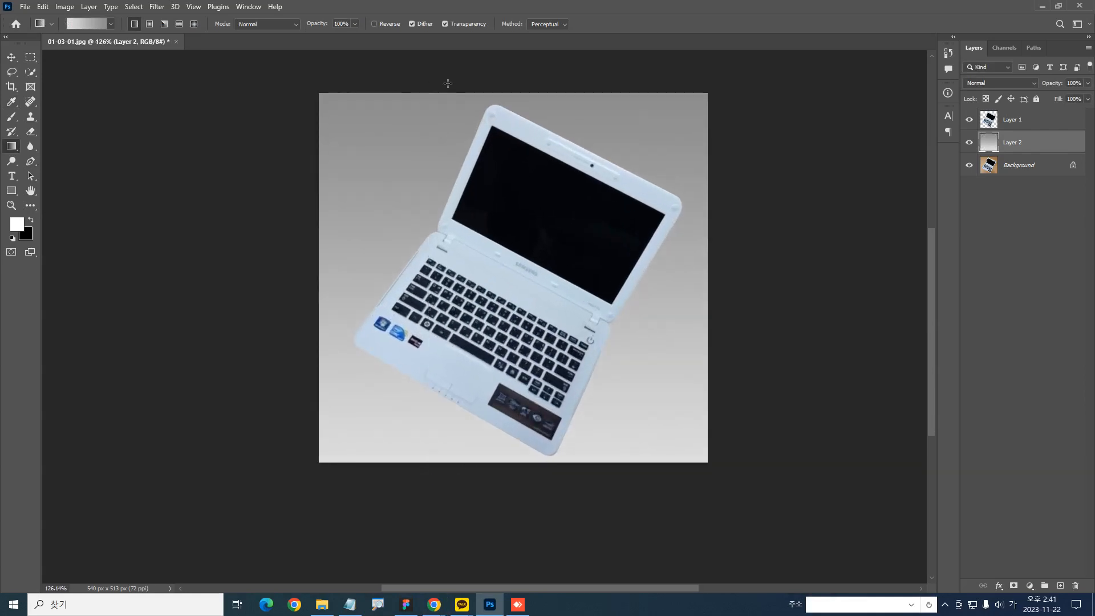
click(30, 58)
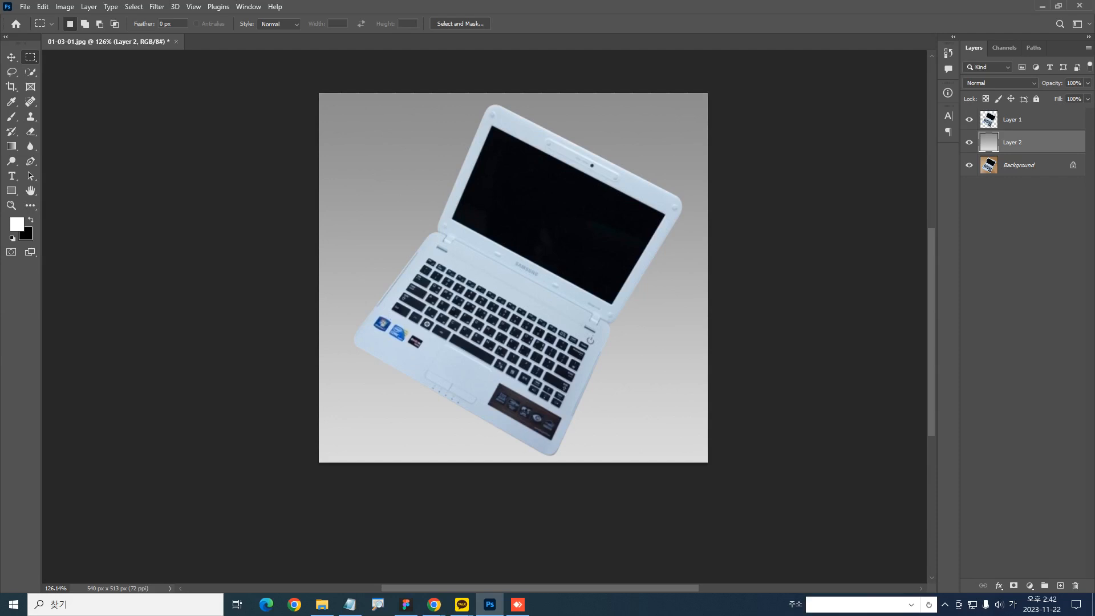
key(alt+Tab)
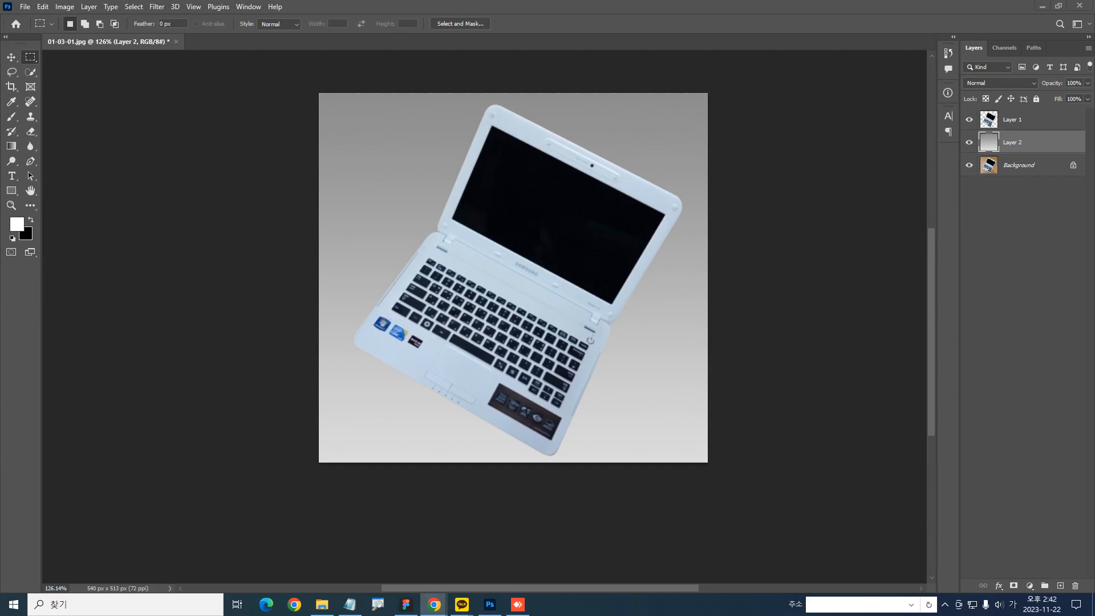
key(Hangul)
click(529, 262)
Scale the laptop on Layer 1 proportionally to about 67.75% and place it slightly above and left of the image center
click(1035, 121)
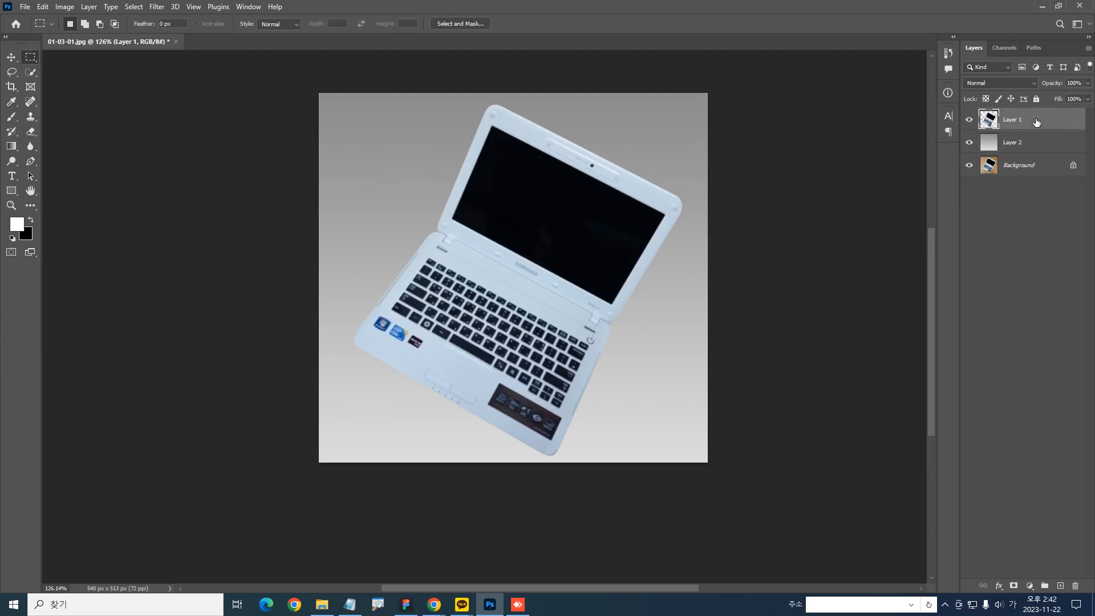
key(ctrl+t)
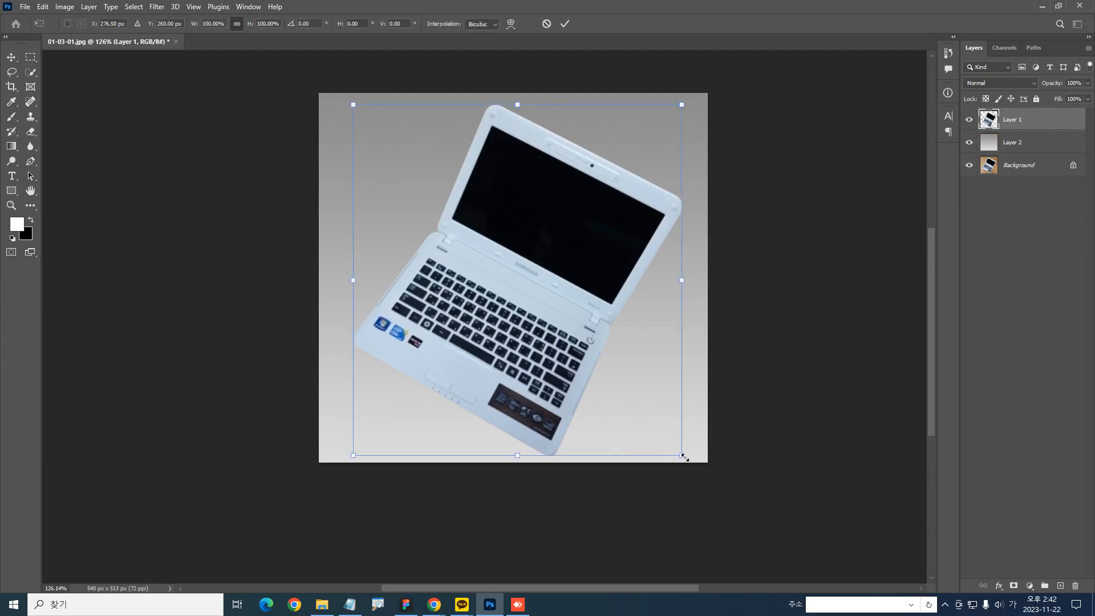
drag(684, 457, 634, 414)
key(ctrl+z)
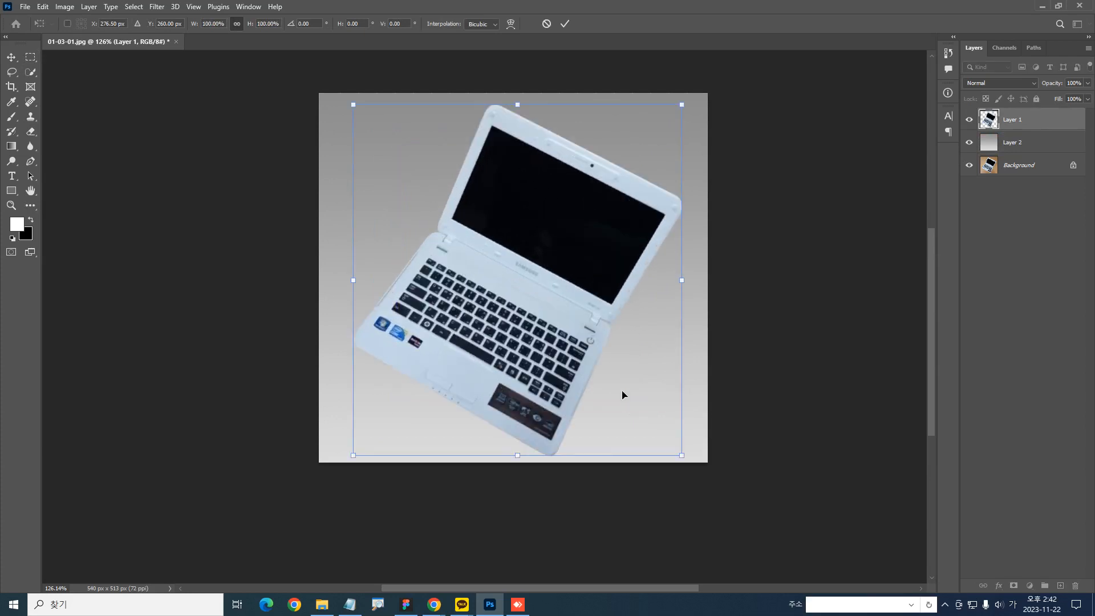
drag(682, 454, 634, 398)
drag(529, 328, 514, 298)
mouse_move(616, 367)
mouse_down()
mouse_move(606, 357)
mouse_move(614, 368)
mouse_up()
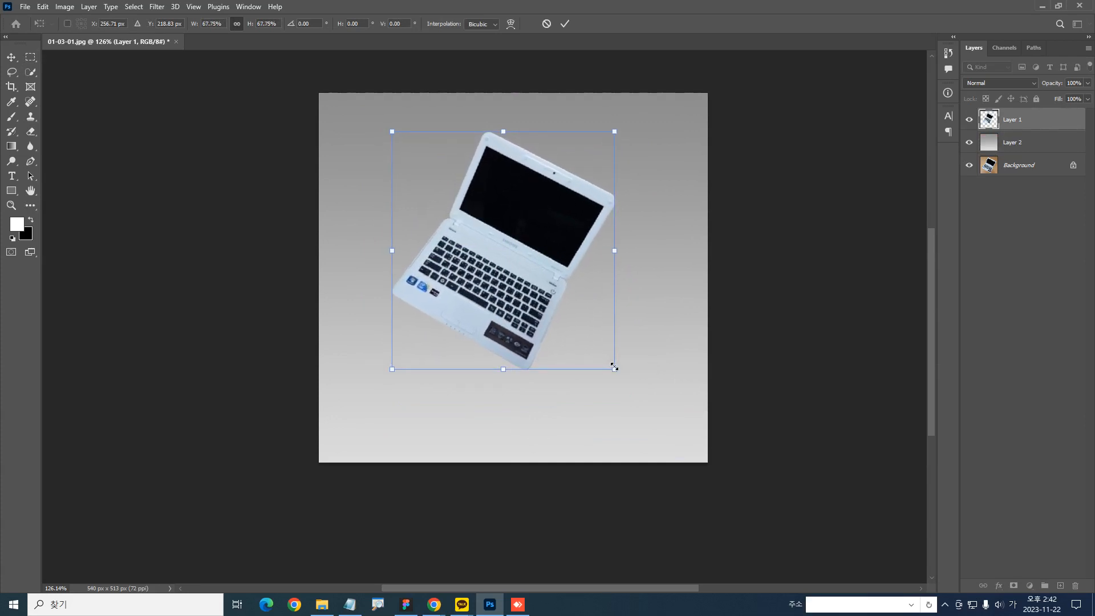
key(Return)
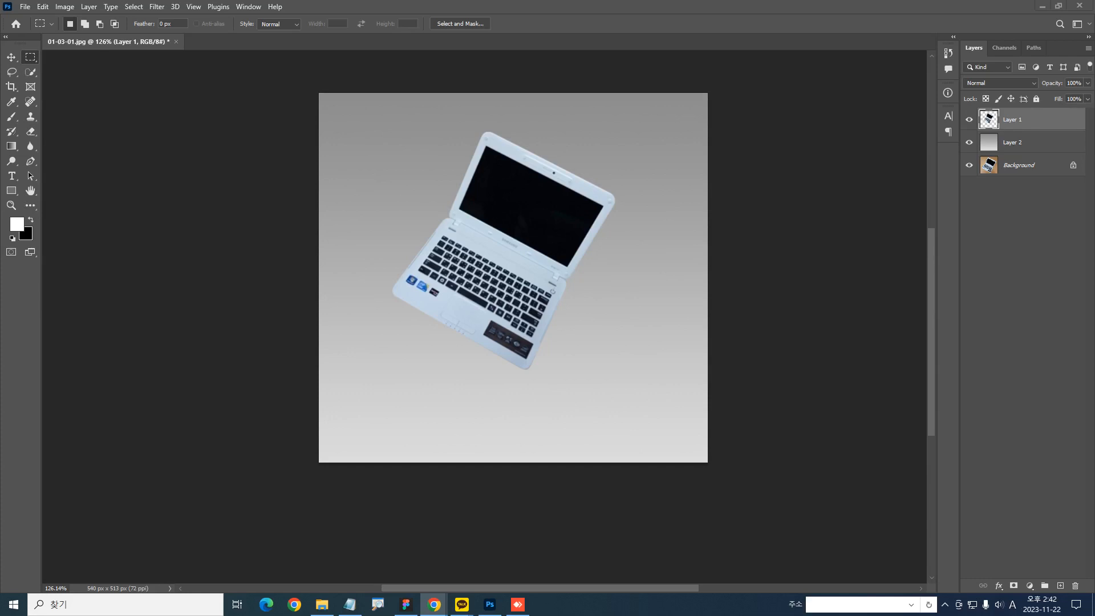
key(Hangul)
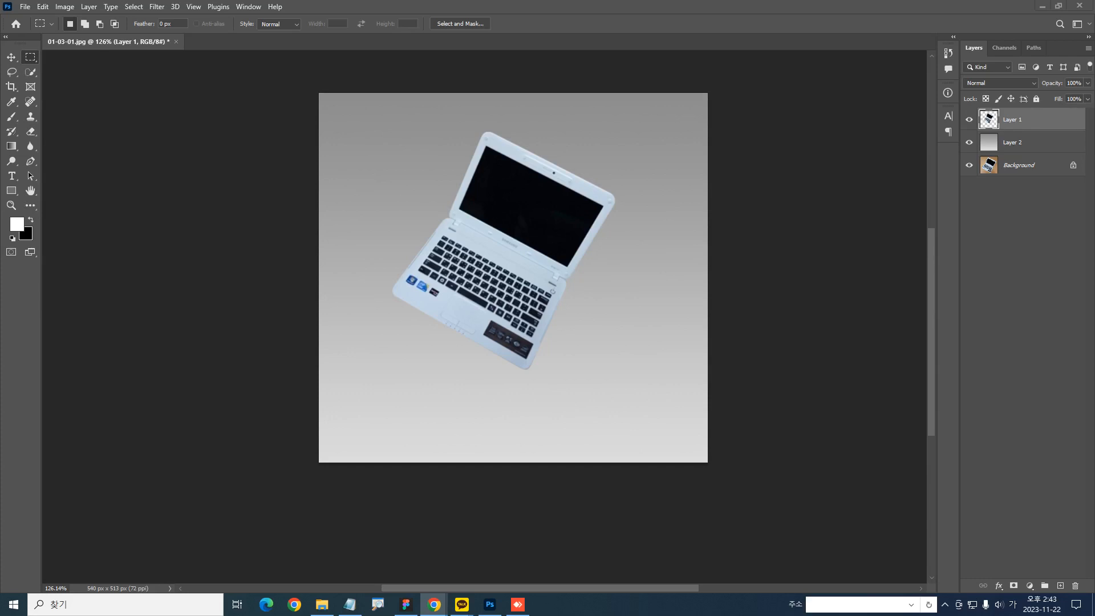
Add a new empty layer above the laptop's Layer 1
click(621, 305)
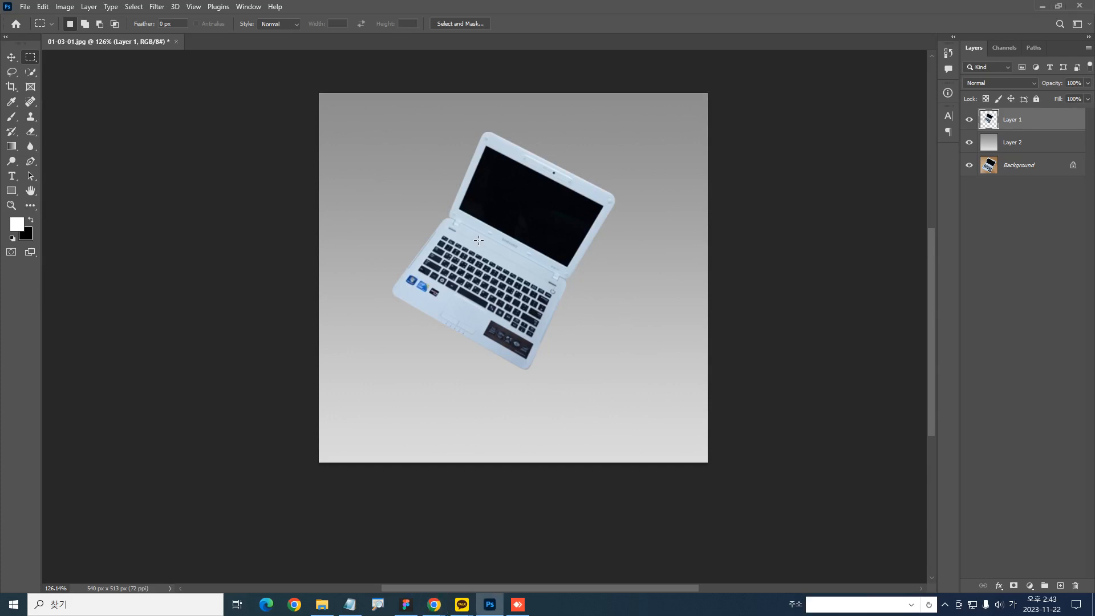
drag(543, 291, 555, 269)
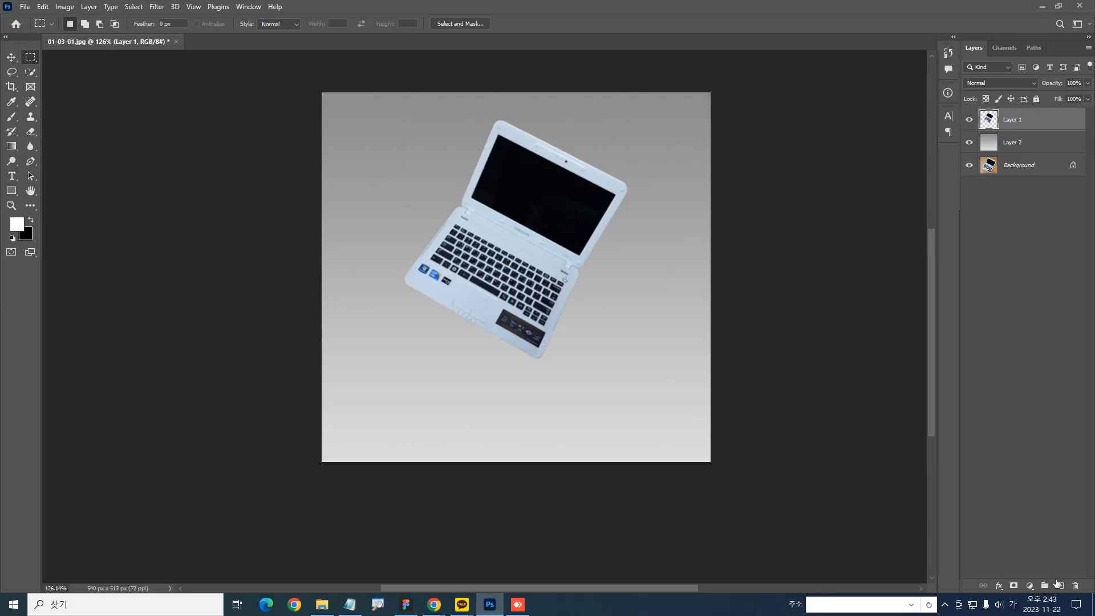
click(1060, 586)
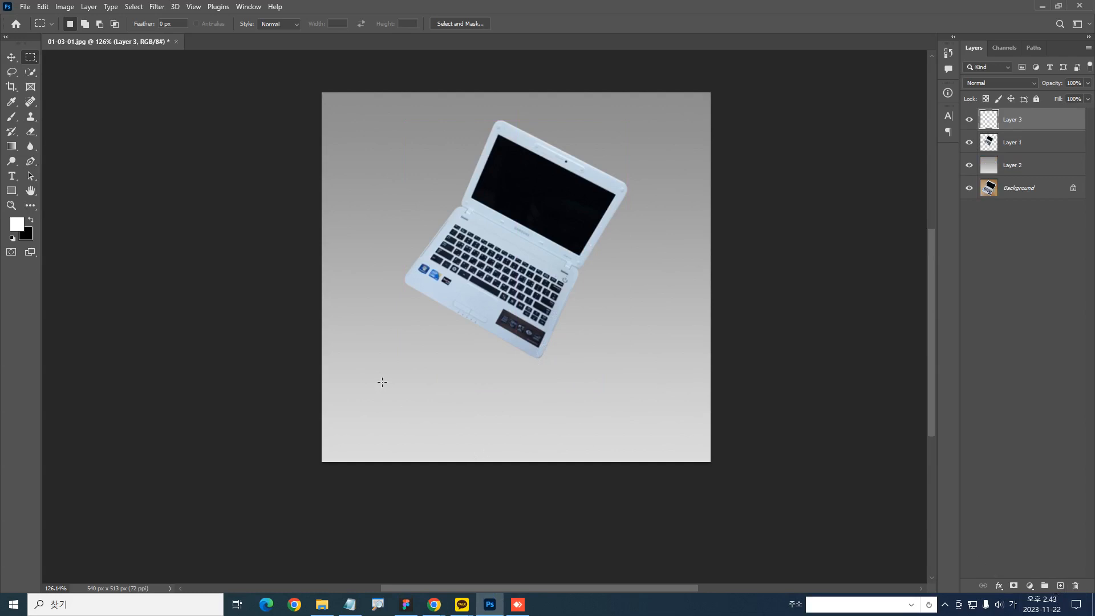
Draw a wide, flat ellipse beneath the laptop on Layer 3, fill it with black, deselect it and shift it slightly down
right_click(32, 60)
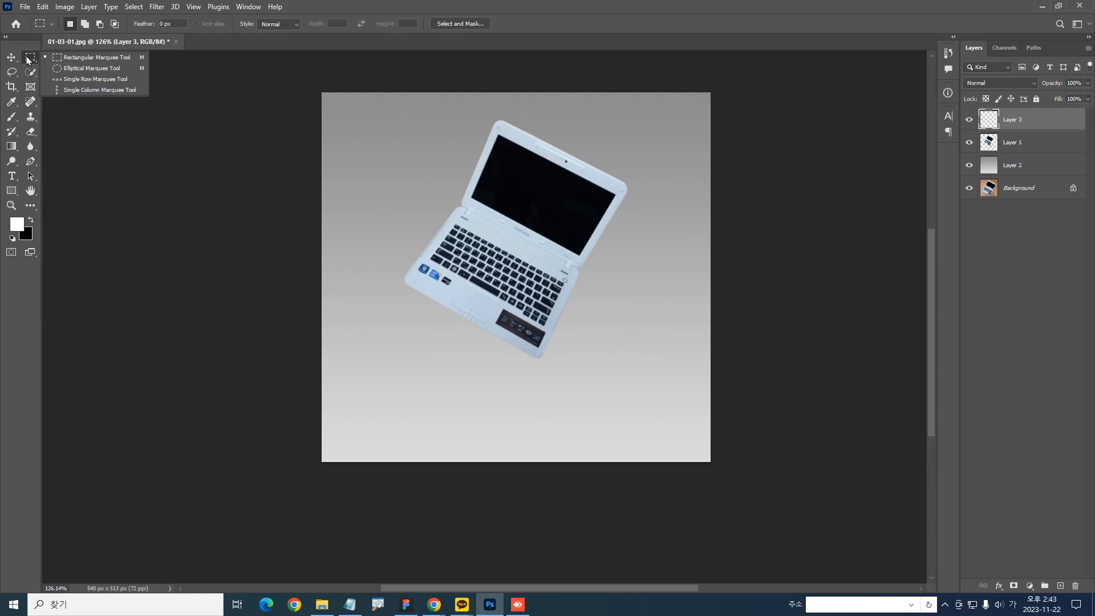
click(63, 72)
drag(427, 360, 596, 378)
key(ctrl+BackSpace)
key(ctrl+d)
drag(574, 401, 580, 409)
Apply a Gaussian Blur with a 10.0-pixel radius to the black ellipse and lower its layer's fill to 51%
click(153, 8)
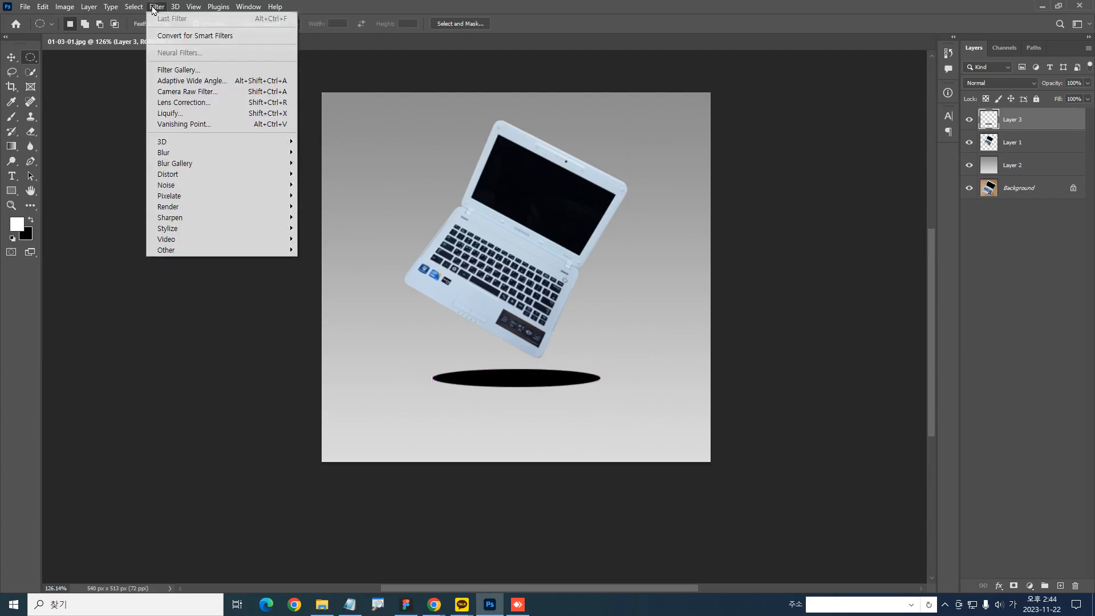
mouse_move(165, 152)
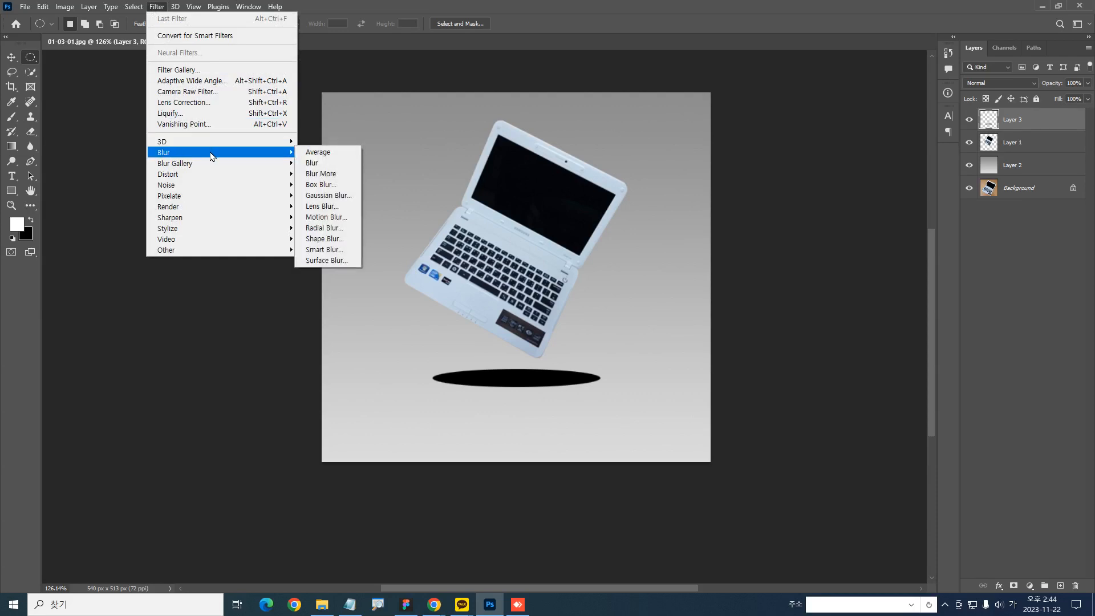
click(326, 195)
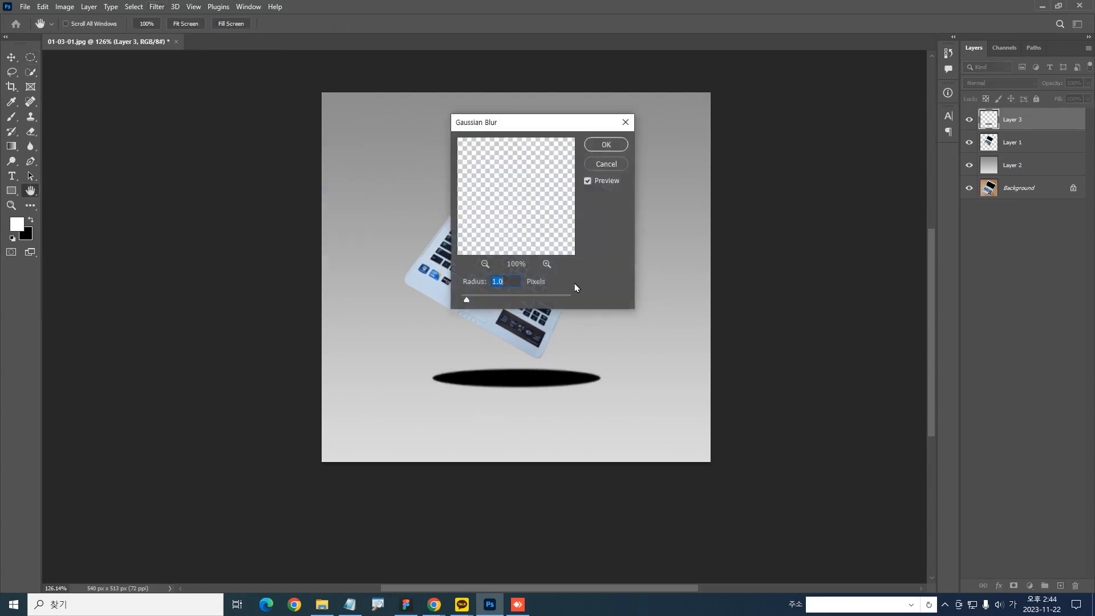
drag(506, 123, 708, 155)
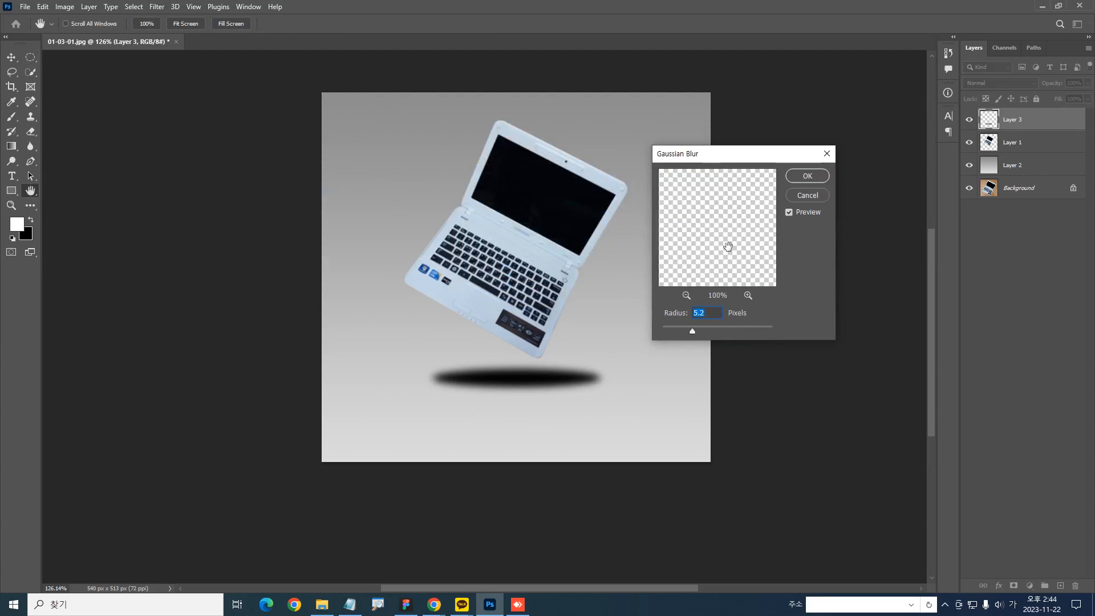
drag(694, 332, 703, 333)
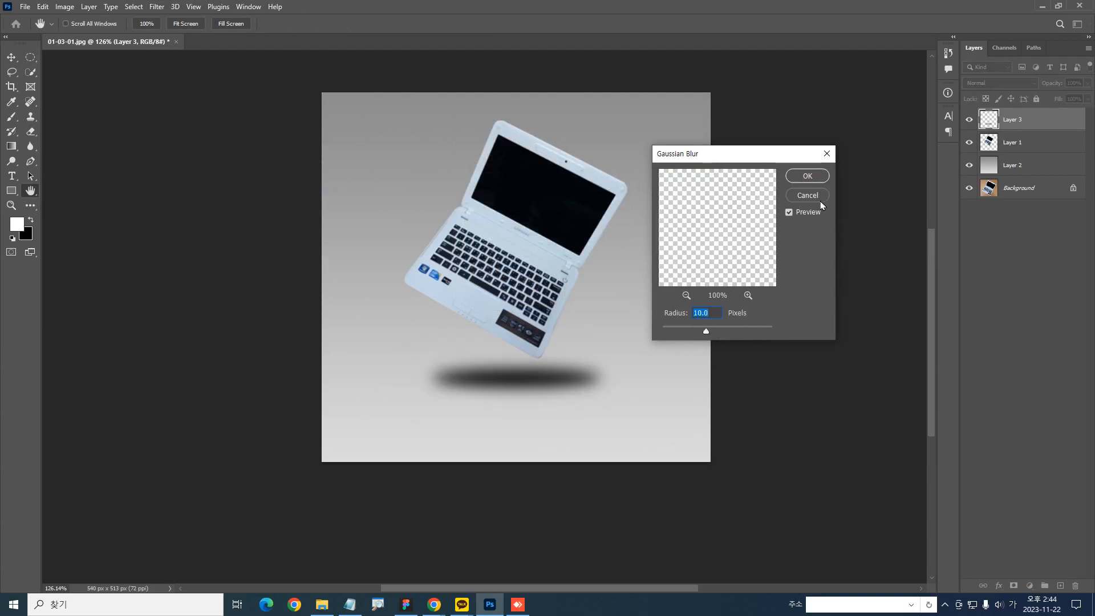
click(807, 176)
drag(1052, 98, 1026, 103)
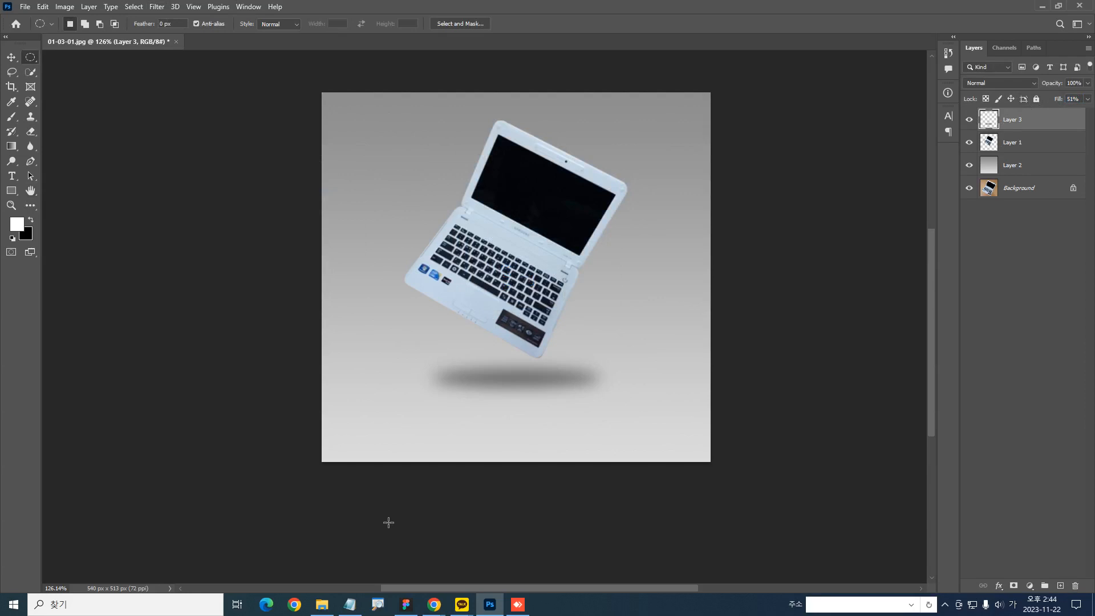
Undo the elliptical shadow's fill reduction, blur, move and black fill on Layer 3
key(ctrl+z)
key(ctrl+z)
key(ctrl+z)
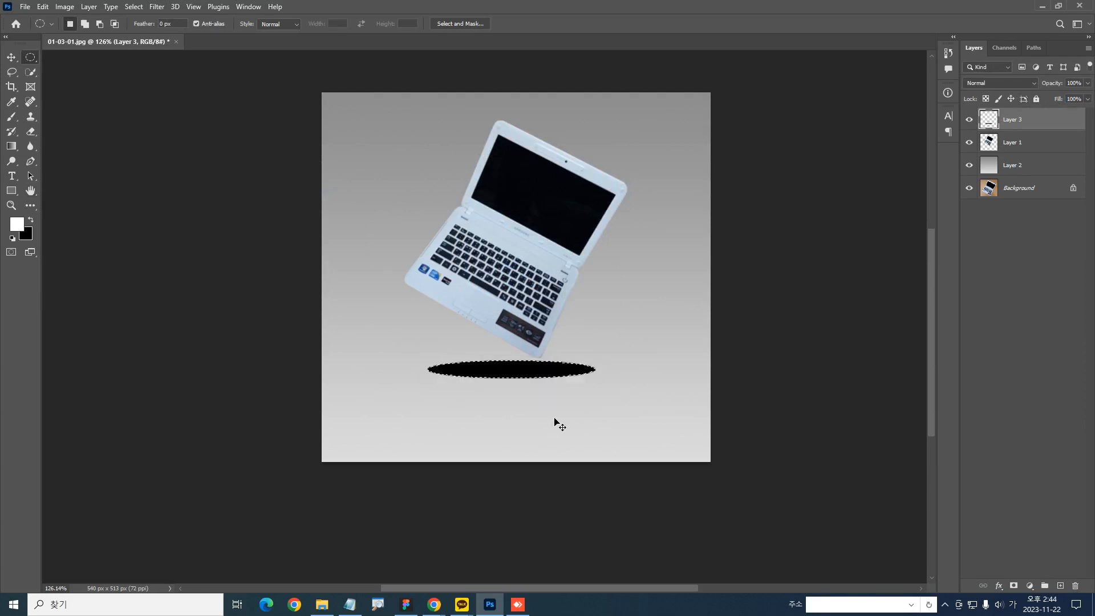
key(ctrl+z)
key(ctrl+z)
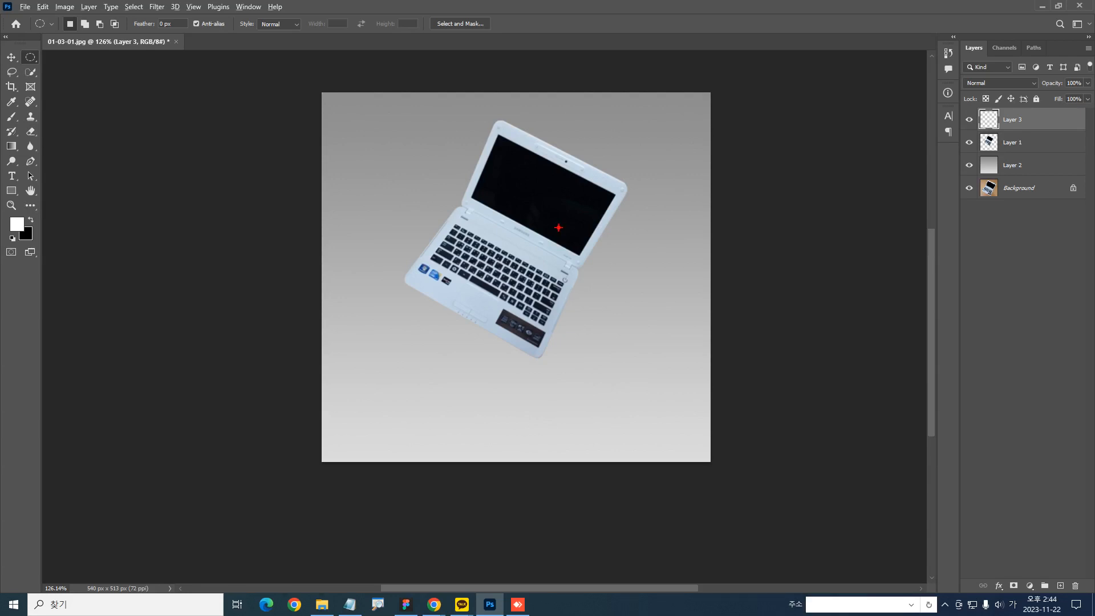
mouse_move(627, 185)
mouse_down()
mouse_move(515, 132)
mouse_move(401, 259)
mouse_move(568, 297)
mouse_move(597, 167)
mouse_up()
mouse_move(608, 389)
mouse_down()
mouse_move(456, 399)
mouse_move(611, 388)
mouse_up()
key(Escape)
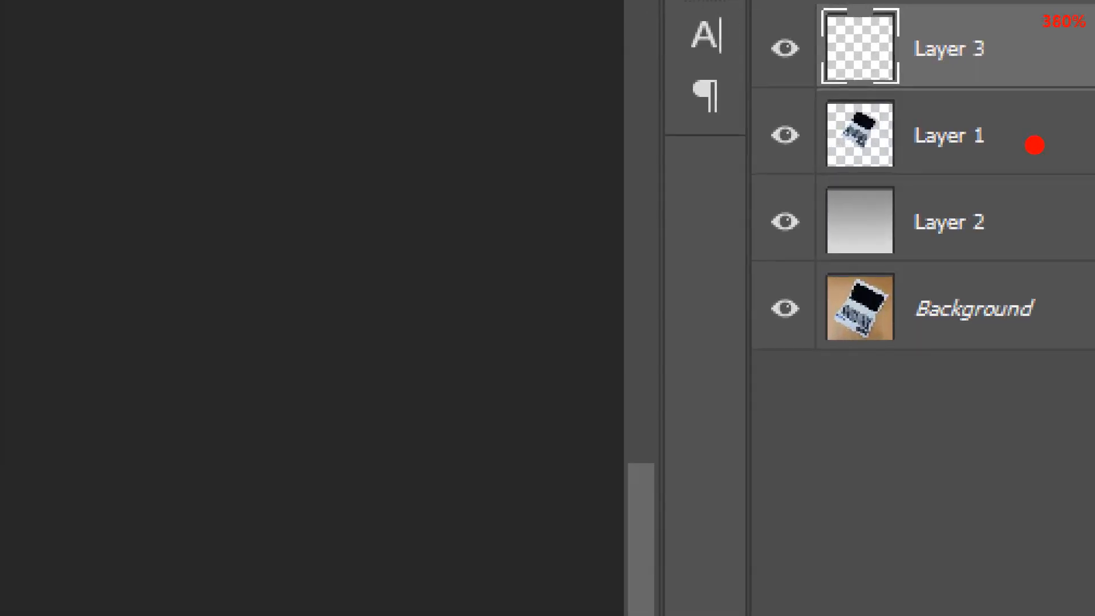
drag(830, 99, 896, 174)
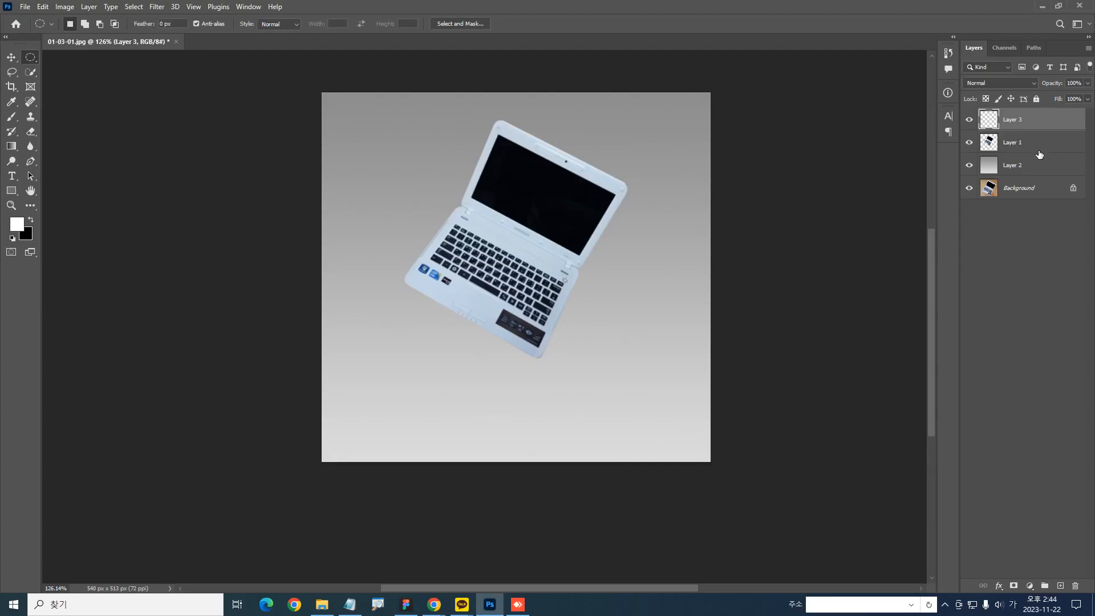
Load the laptop's outline from Layer 1 as a selection, fill it with black on Layer 3, and deselect
ctrl+click(990, 150)
key(ctrl+BackSpace)
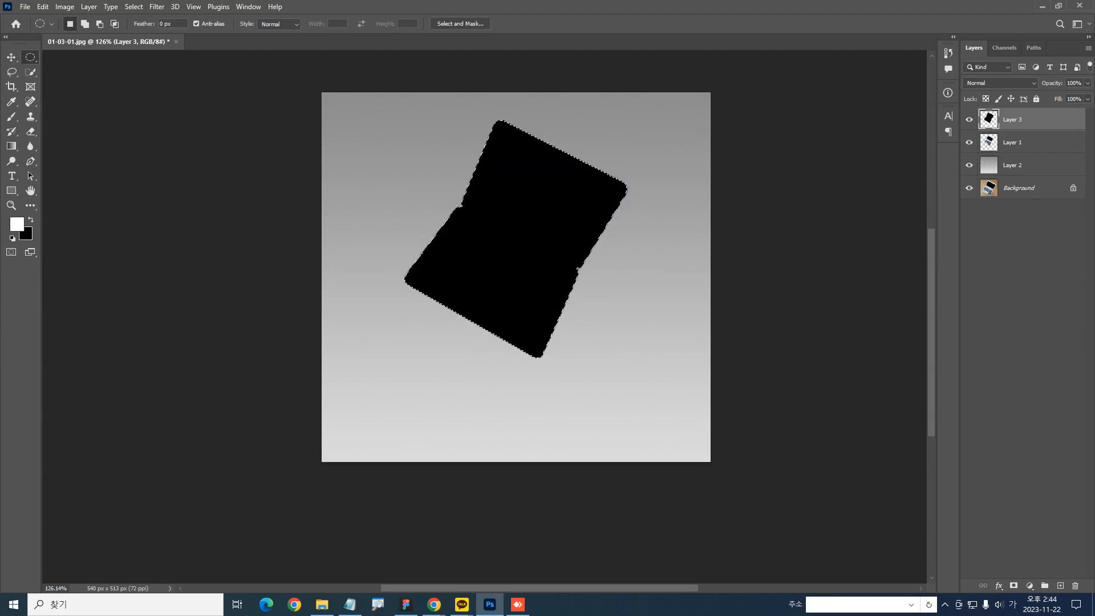
key(alt+Tab)
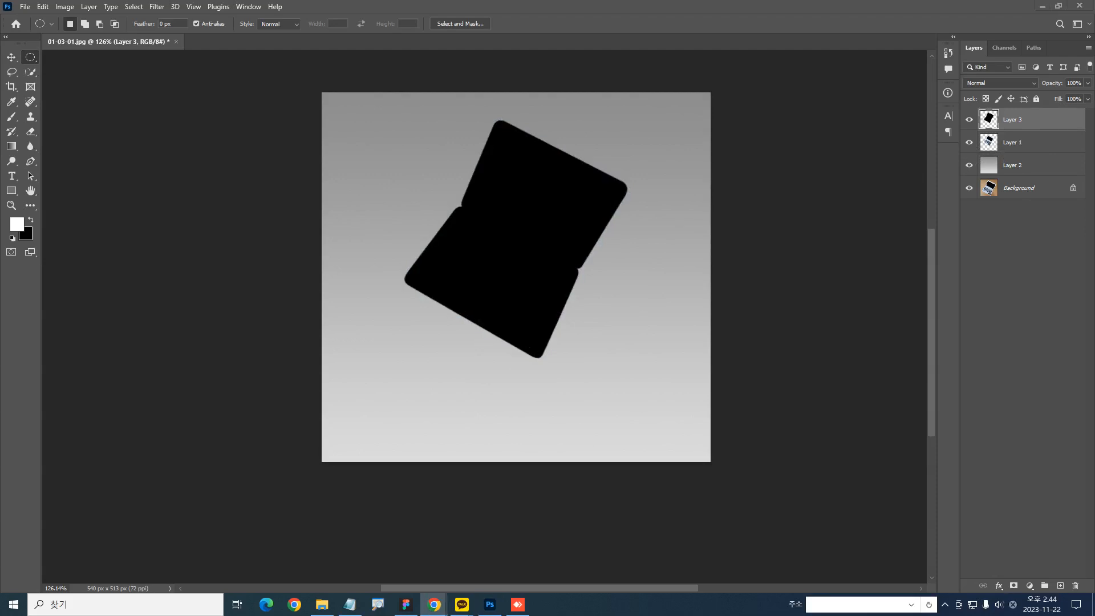
key(alt+Tab)
click(656, 169)
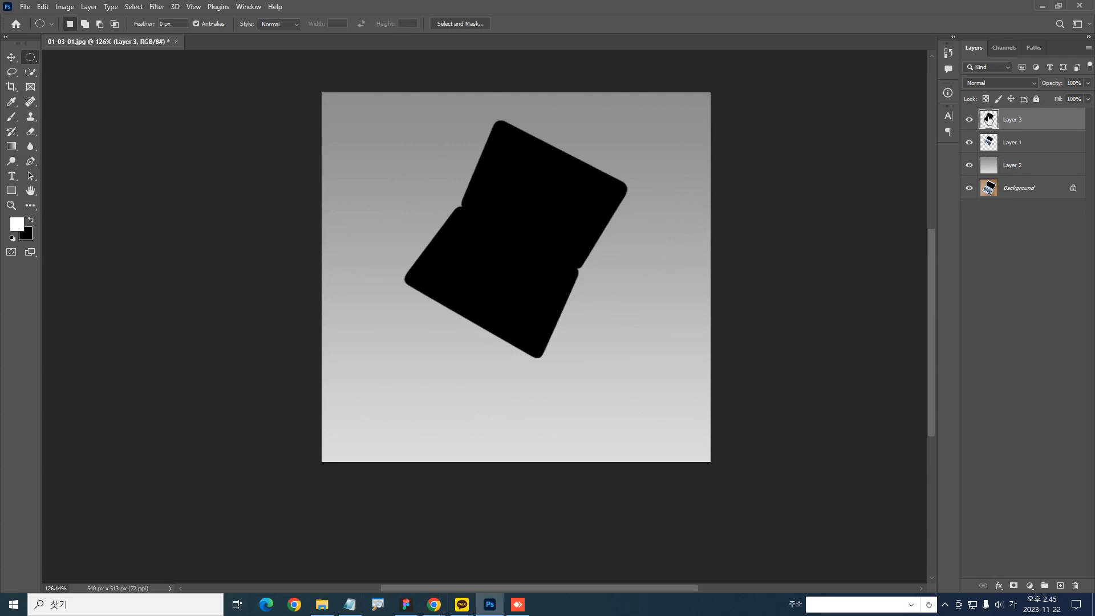
Place Layer 3 with the black silhouette between the laptop's Layer 1 and the gradient's Layer 2
drag(989, 118, 1013, 150)
key(ctrl+z)
key(ctrl+z)
key(ctrl+z)
key(ctrl+z)
key(ctrl+z)
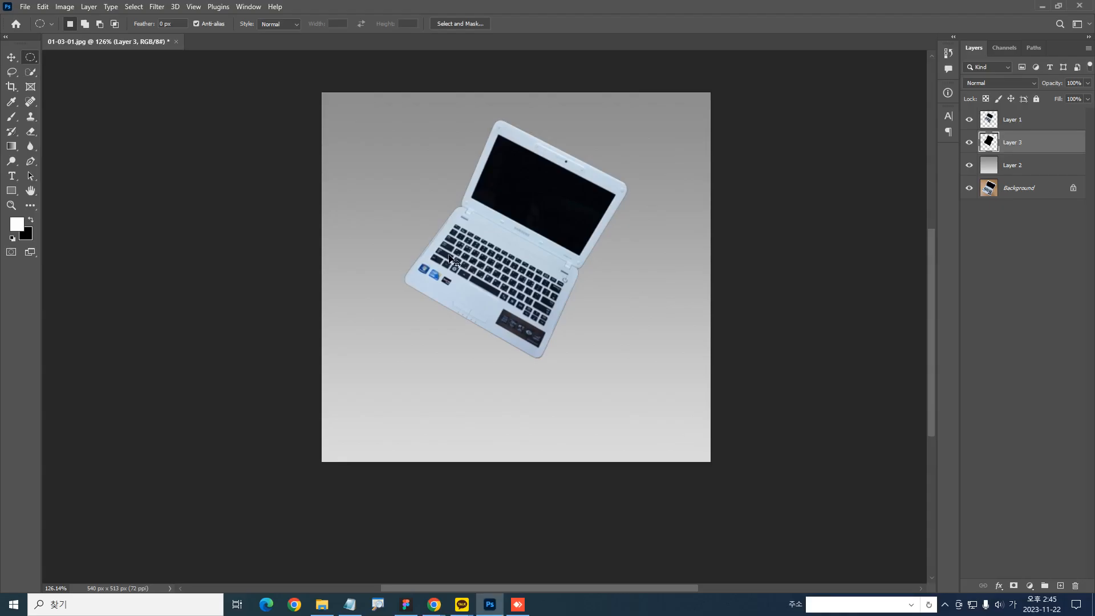
Flatten the black silhouette to about 81.78% width and 12.64% height, and move it down beneath the laptop's lower corner
key(ctrl+t)
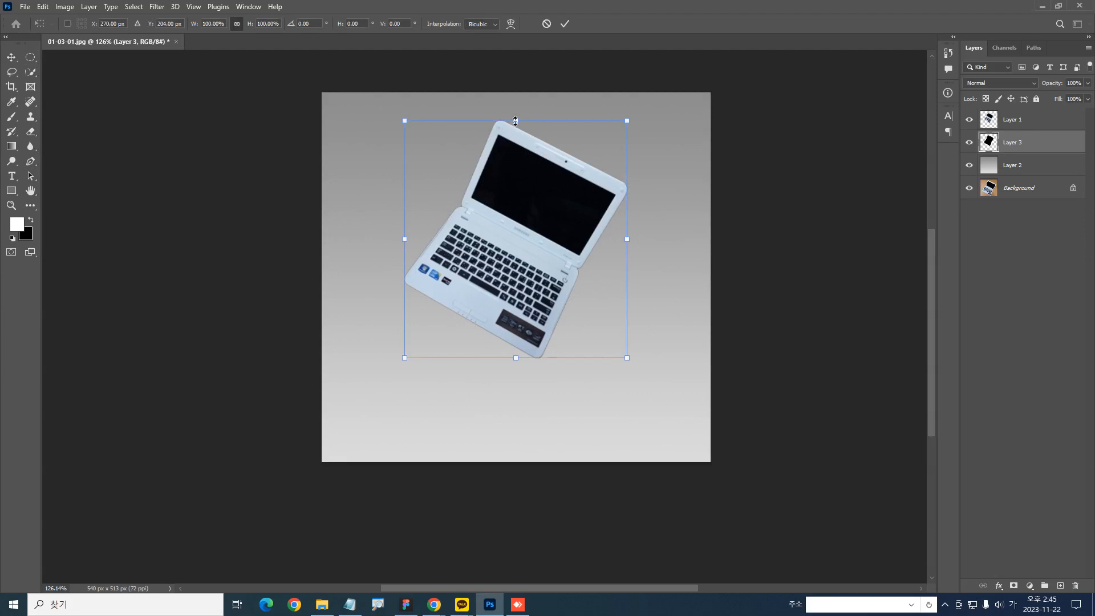
drag(515, 121, 540, 326)
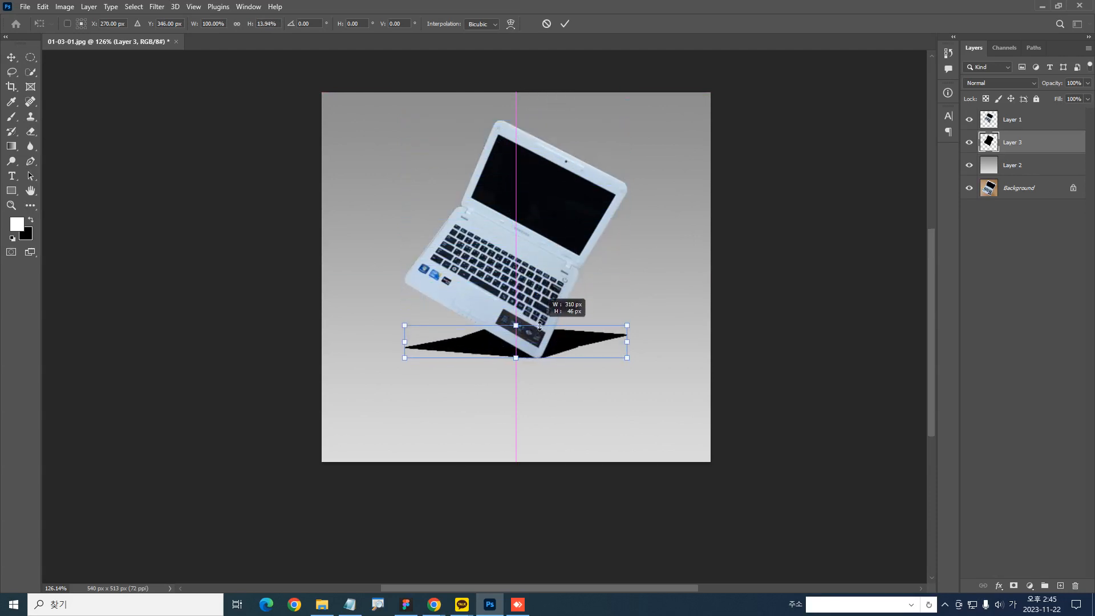
drag(540, 326, 540, 321)
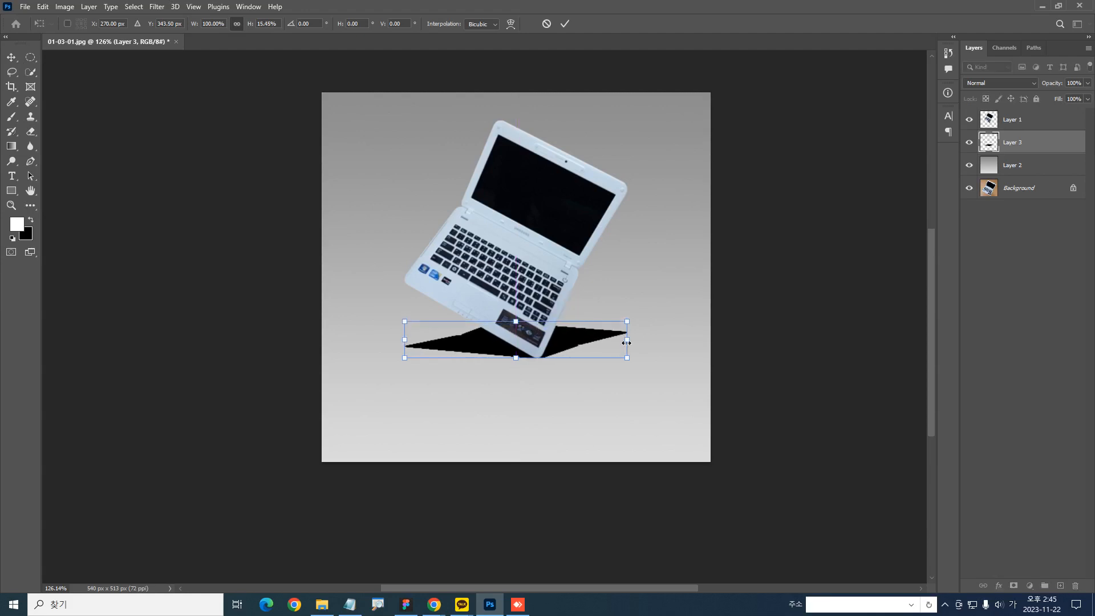
drag(627, 321, 607, 329)
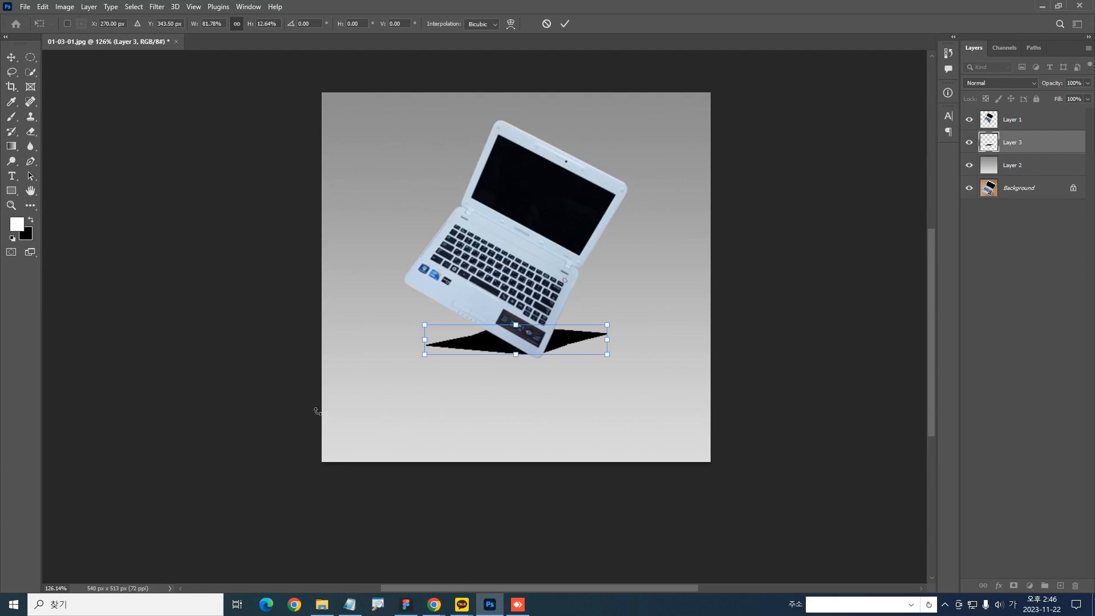
key(m)
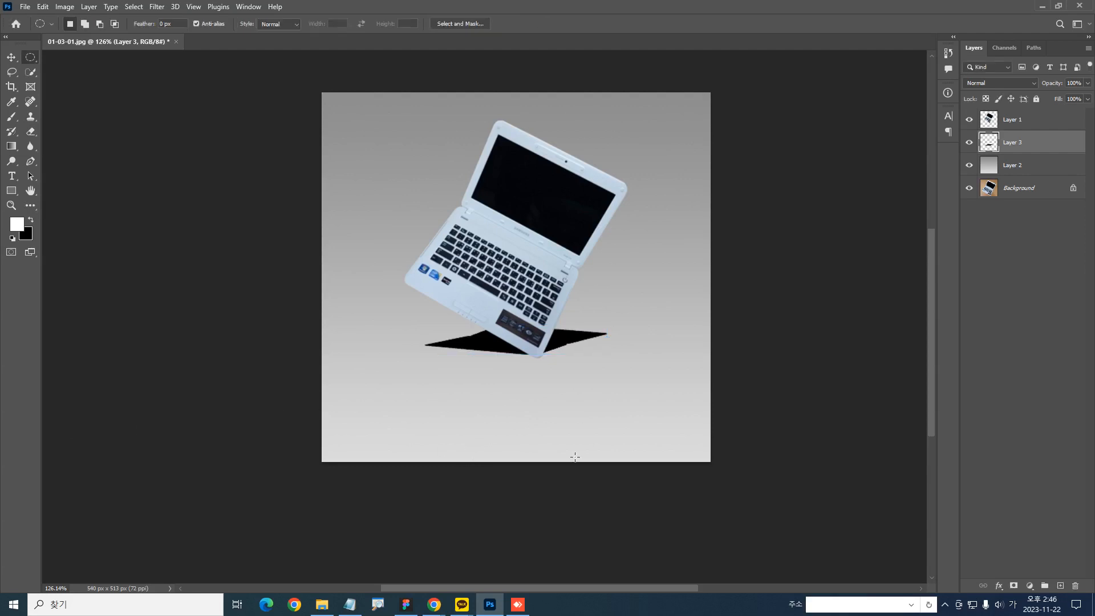
drag(636, 375, 627, 399)
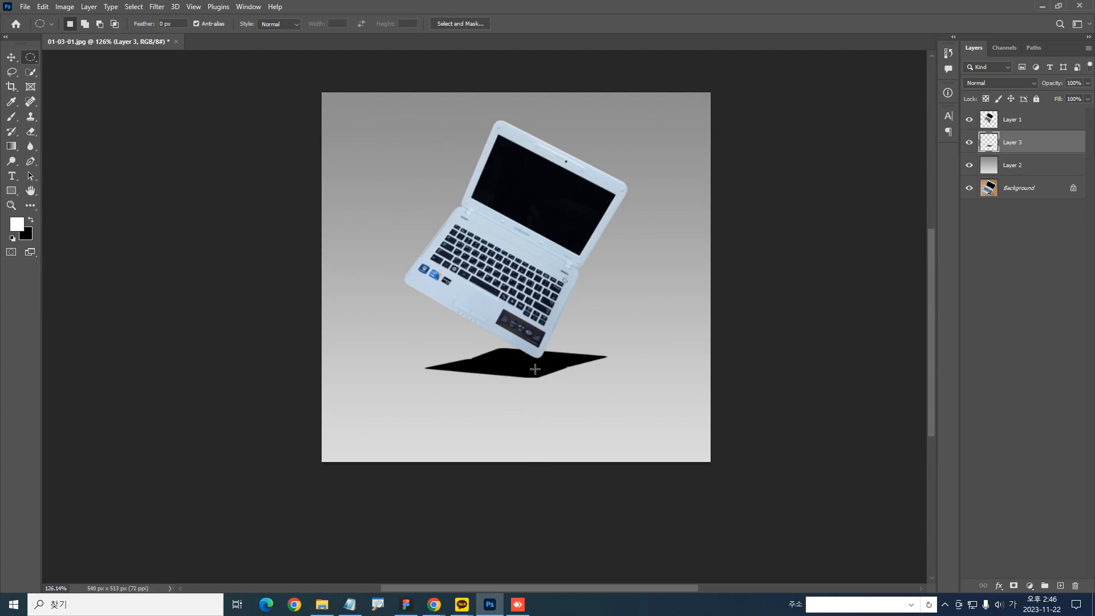
Lower the fill of the flattened silhouette's Layer 3 to 18%
drag(1054, 103, 1013, 102)
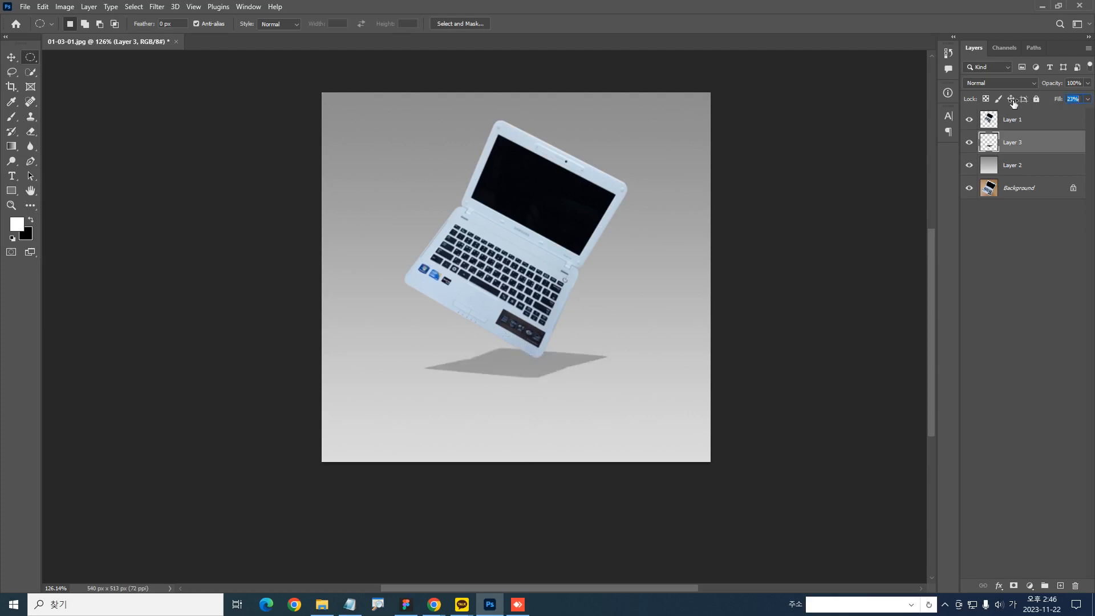
text(100)
key(Return)
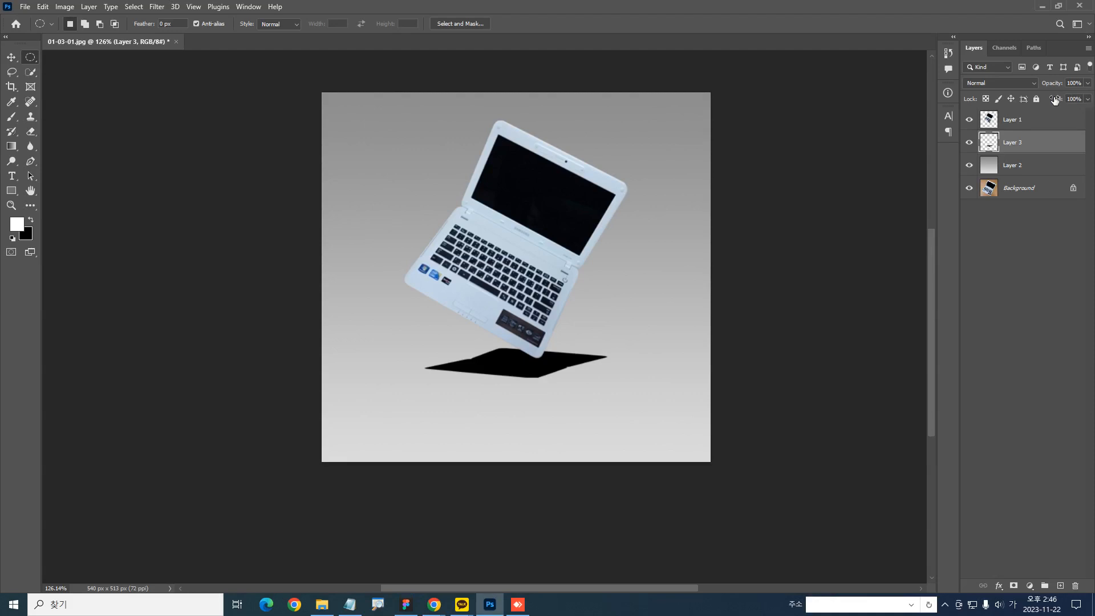
drag(984, 96, 925, 105)
drag(1036, 102, 1008, 112)
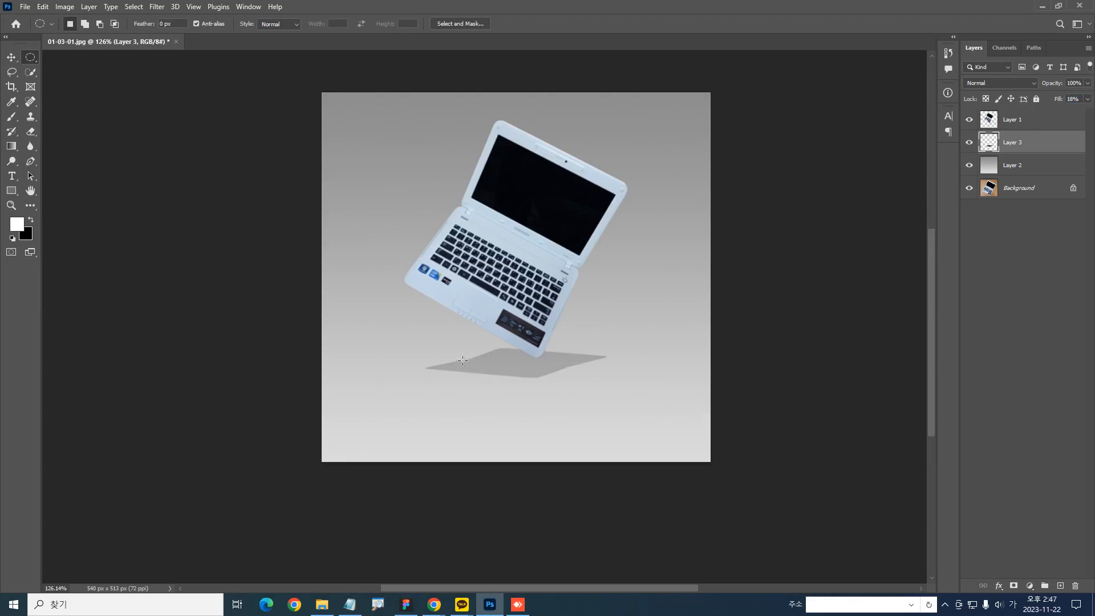
Soften the shadow on Layer 3 with a Gaussian Blur of 4.5 pixels radius
click(153, 6)
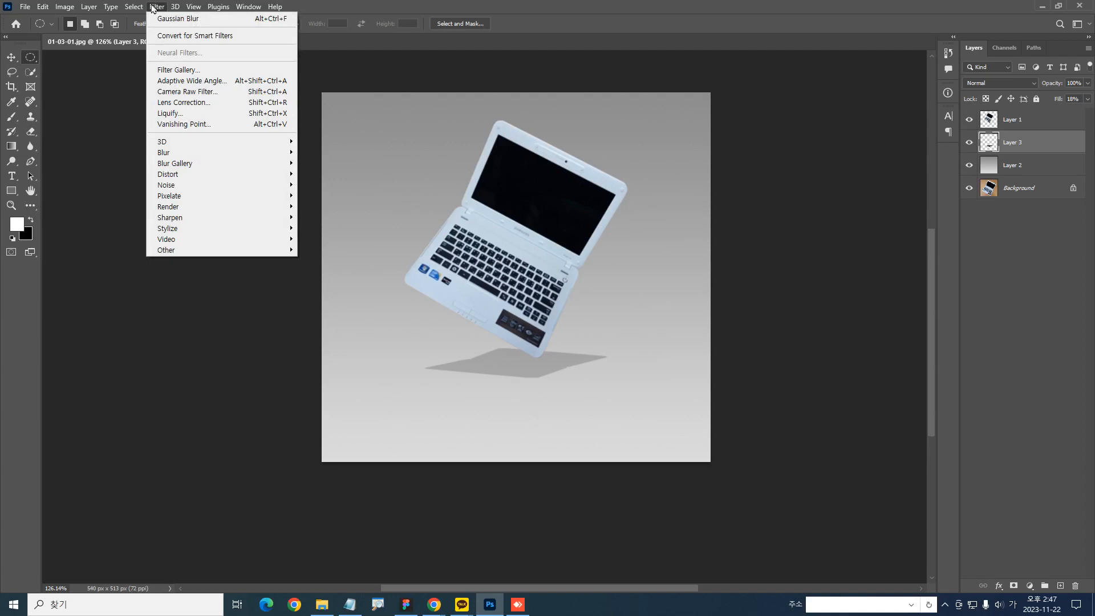
mouse_move(159, 153)
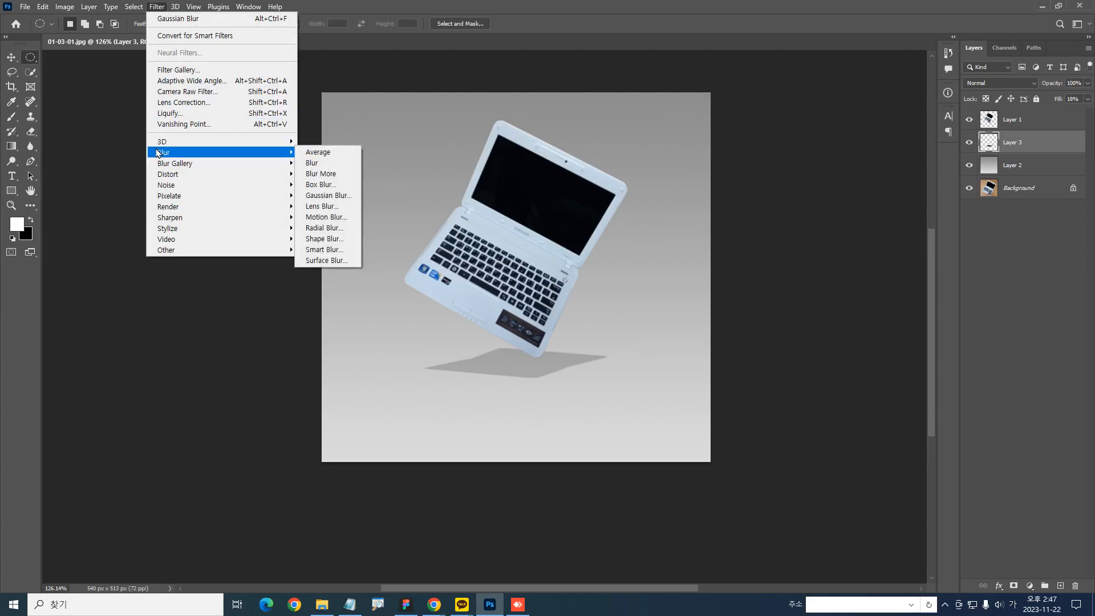
click(335, 198)
drag(681, 329, 689, 335)
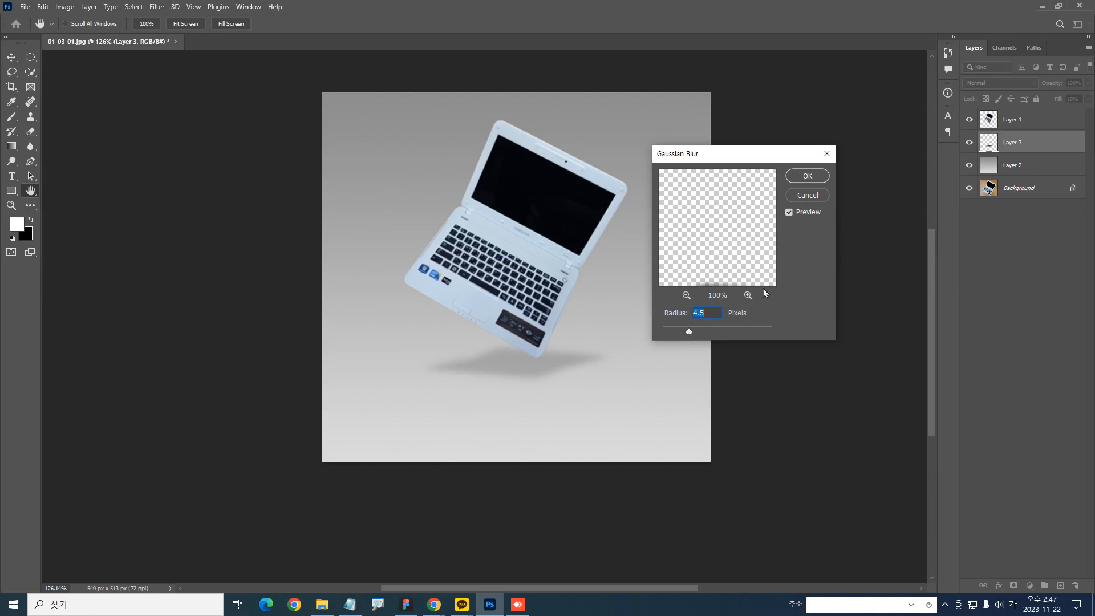
click(807, 175)
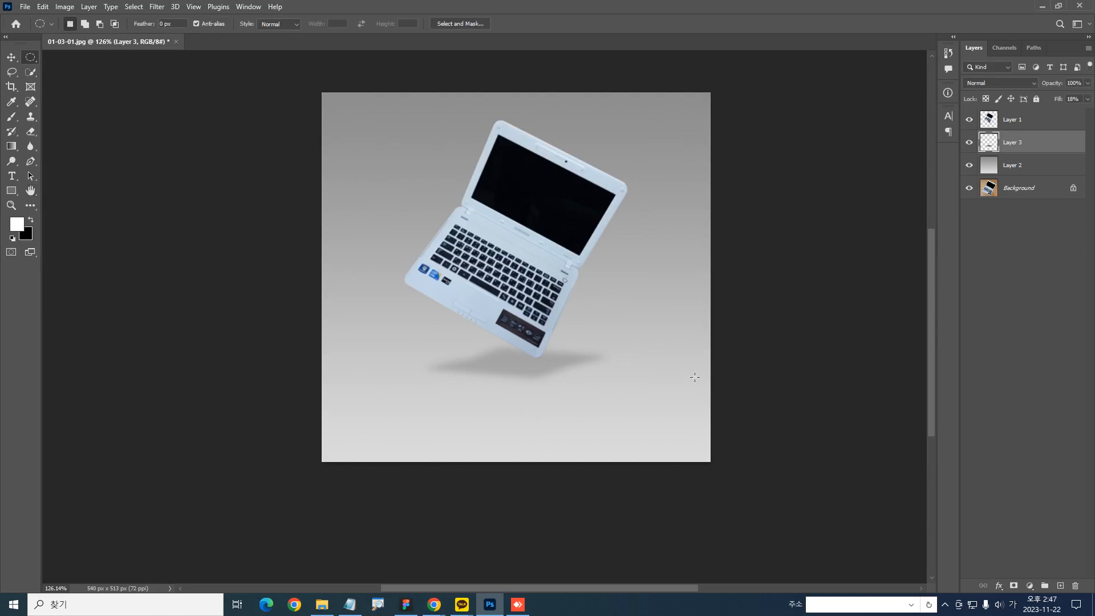
drag(618, 399, 587, 413)
Try short vertical light-to-mid gray gradients on Layer 2 near the shadow's height, and undo them
click(992, 170)
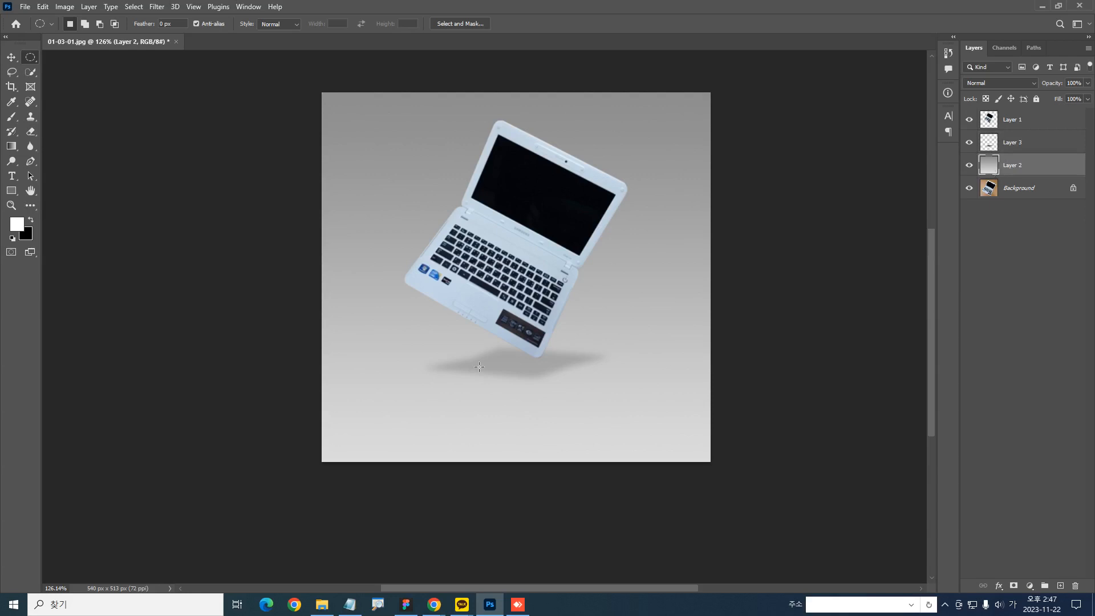
click(14, 147)
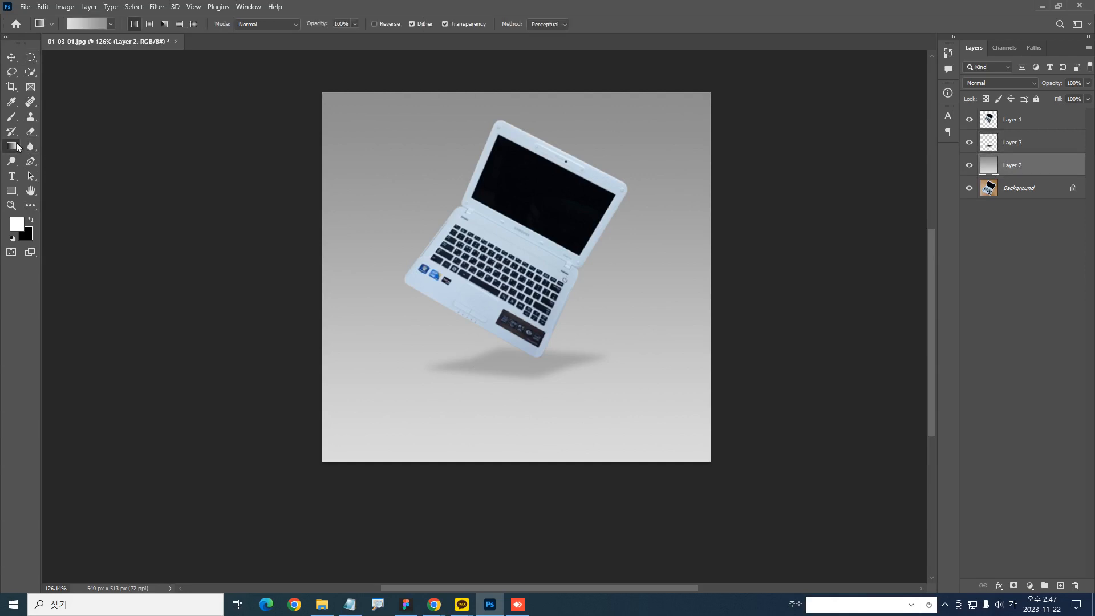
drag(509, 342, 503, 291)
key(ctrl+z)
key(ctrl+z)
drag(506, 377, 504, 312)
key(ctrl+z)
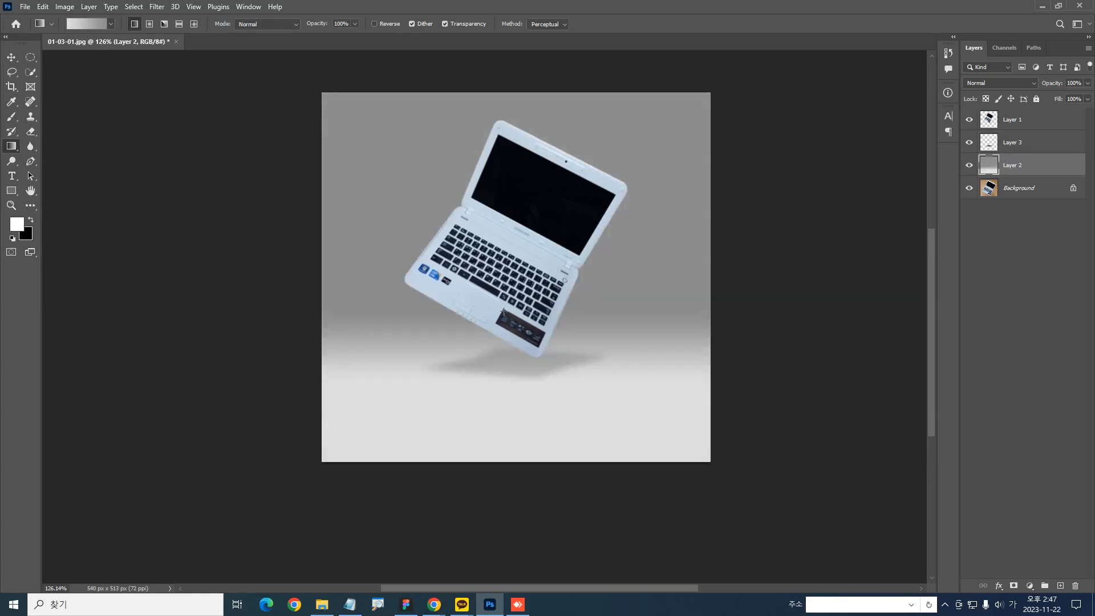
key(ctrl+z)
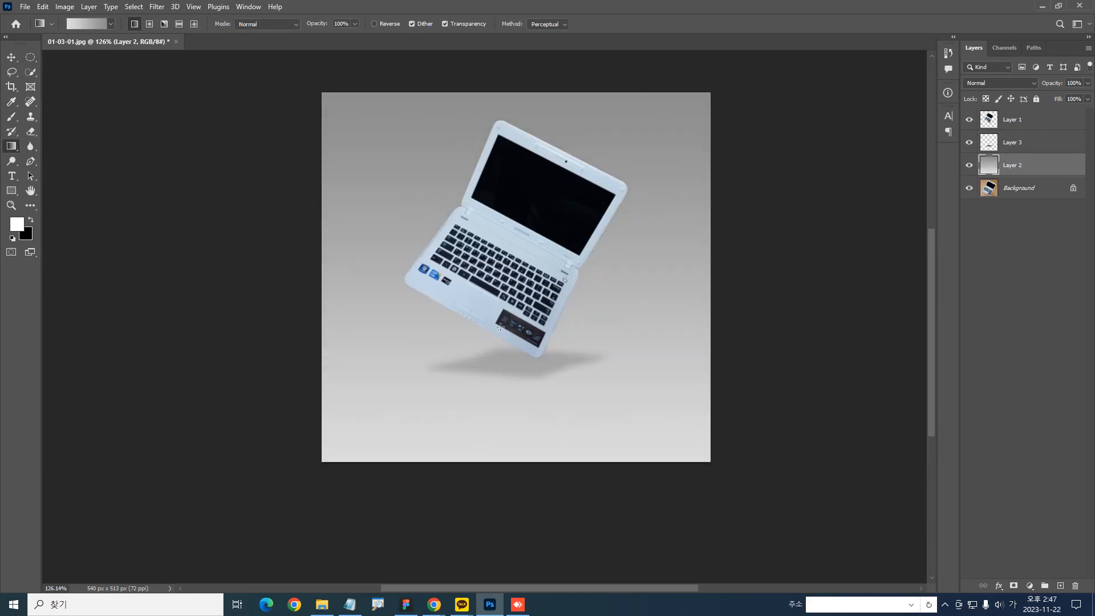
Try more short vertical light-to-mid gray gradients on Layer 2 from the shadow up to the laptop's lower edge, and undo them
drag(505, 379, 503, 325)
key(ctrl+z)
drag(30, 57, 65, 58)
click(82, 69)
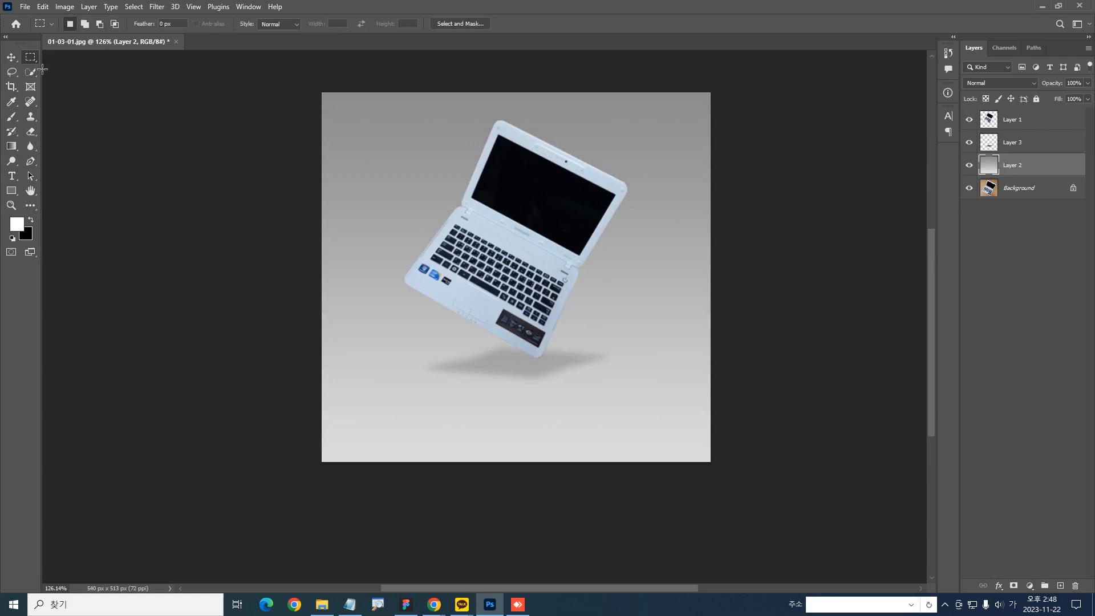
click(12, 146)
mouse_move(529, 382)
mouse_down()
mouse_move(522, 330)
mouse_move(506, 318)
mouse_up()
key(ctrl+z)
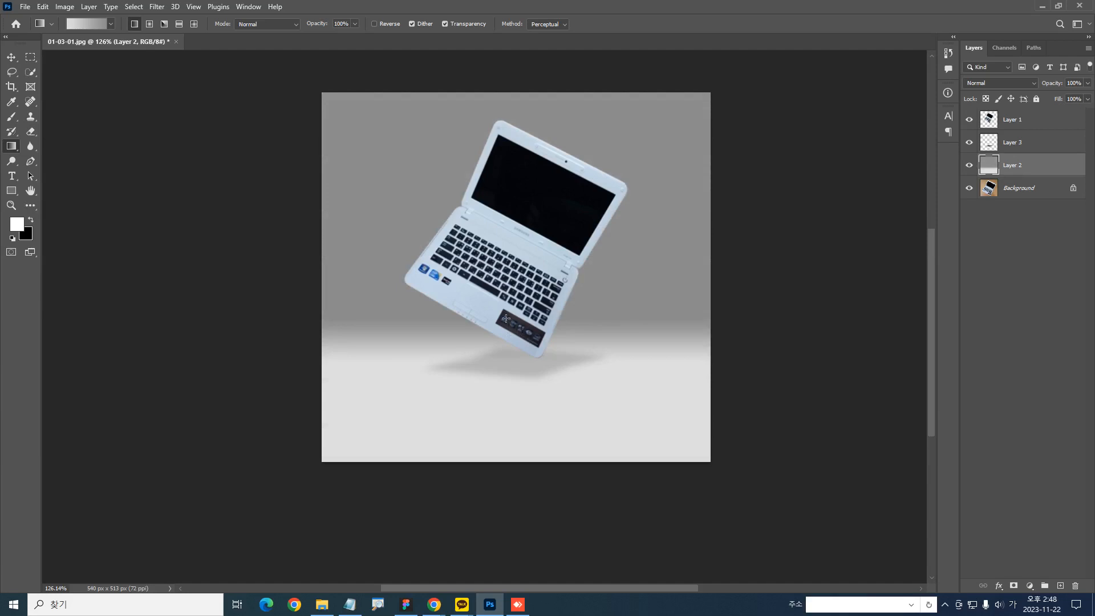
key(ctrl+z)
drag(511, 361, 505, 321)
key(ctrl+z)
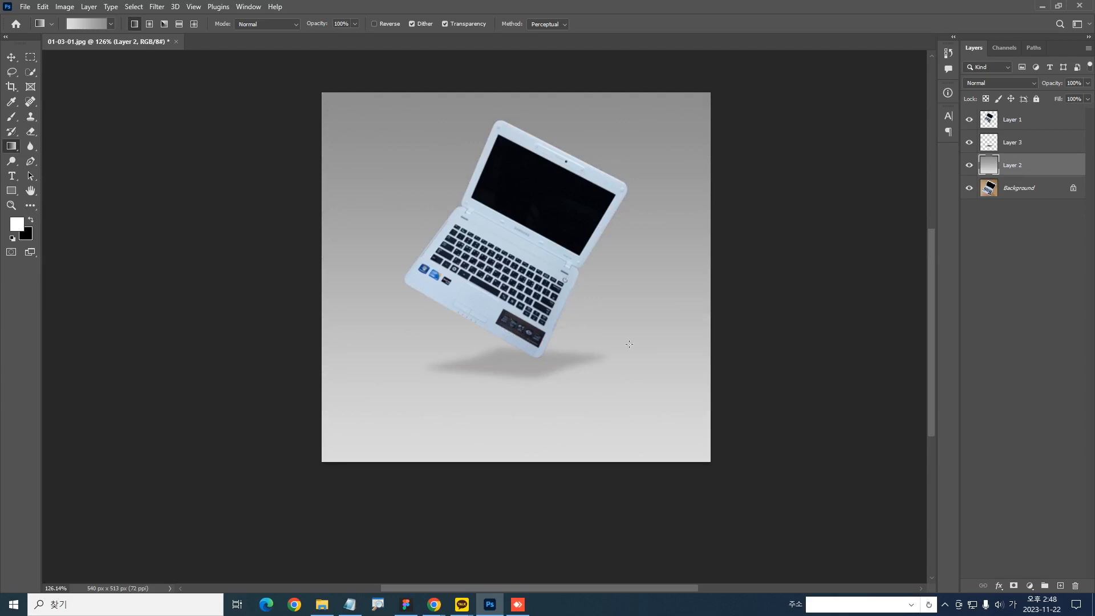
Toggle Layer 2's visibility to compare the gradient background with the original photo, leaving the layer visible
click(969, 165)
click(970, 165)
click(969, 166)
click(969, 166)
click(969, 166)
click(969, 165)
click(969, 166)
click(969, 165)
click(969, 165)
click(969, 165)
click(969, 166)
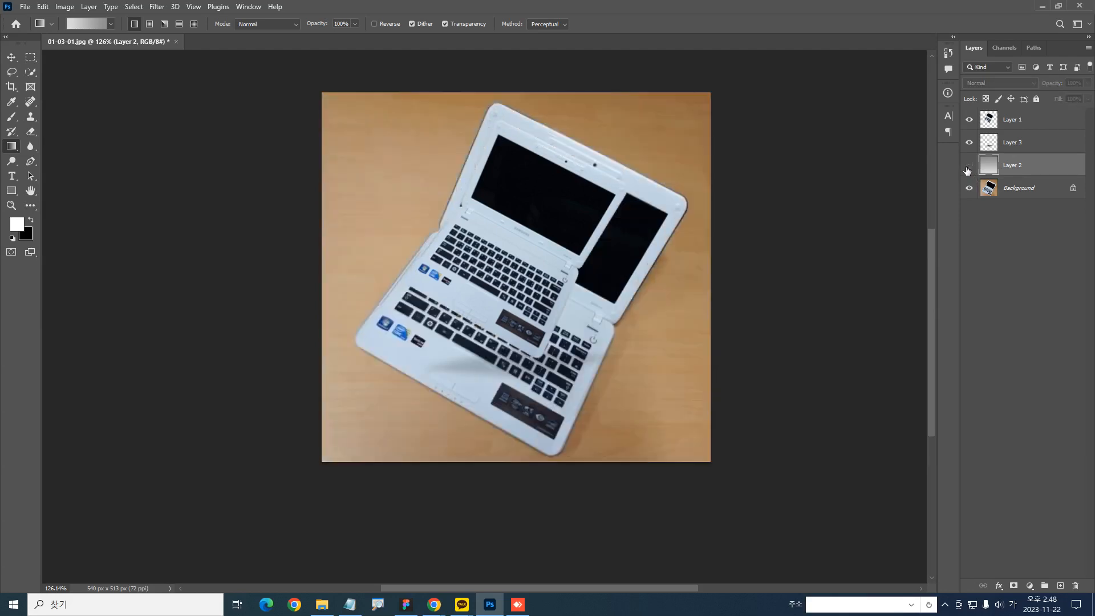
click(969, 165)
key(ctrl+2)
mouse_move(546, 381)
mouse_down()
mouse_move(474, 384)
mouse_move(486, 393)
mouse_up()
key(Escape)
key(ctrl+2)
mouse_move(375, 111)
mouse_down()
mouse_move(321, 211)
mouse_move(363, 466)
mouse_move(404, 174)
mouse_move(381, 139)
mouse_up()
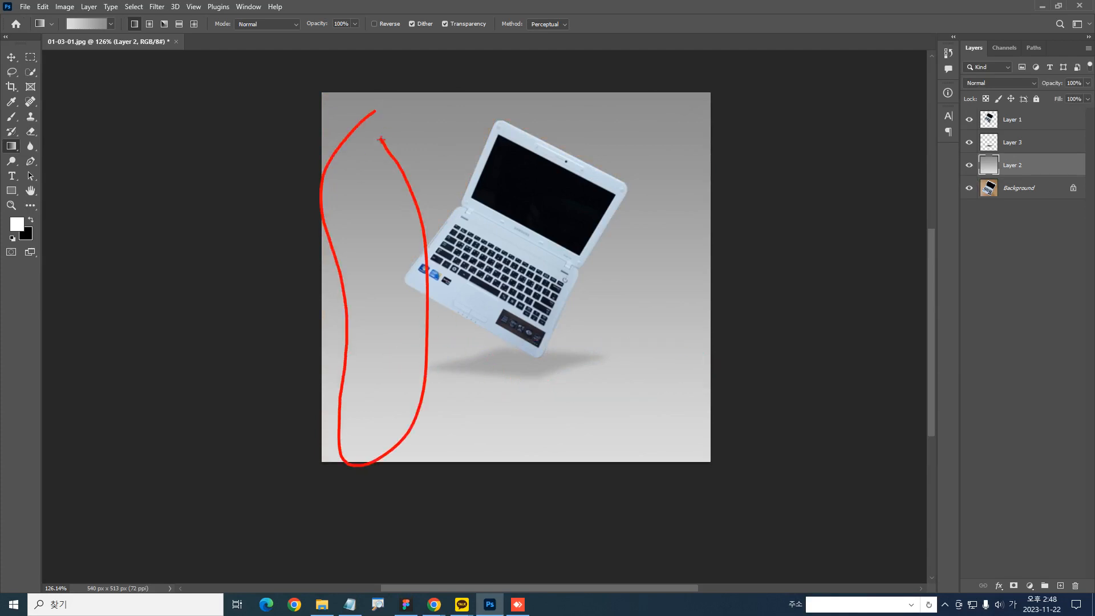
key(Escape)
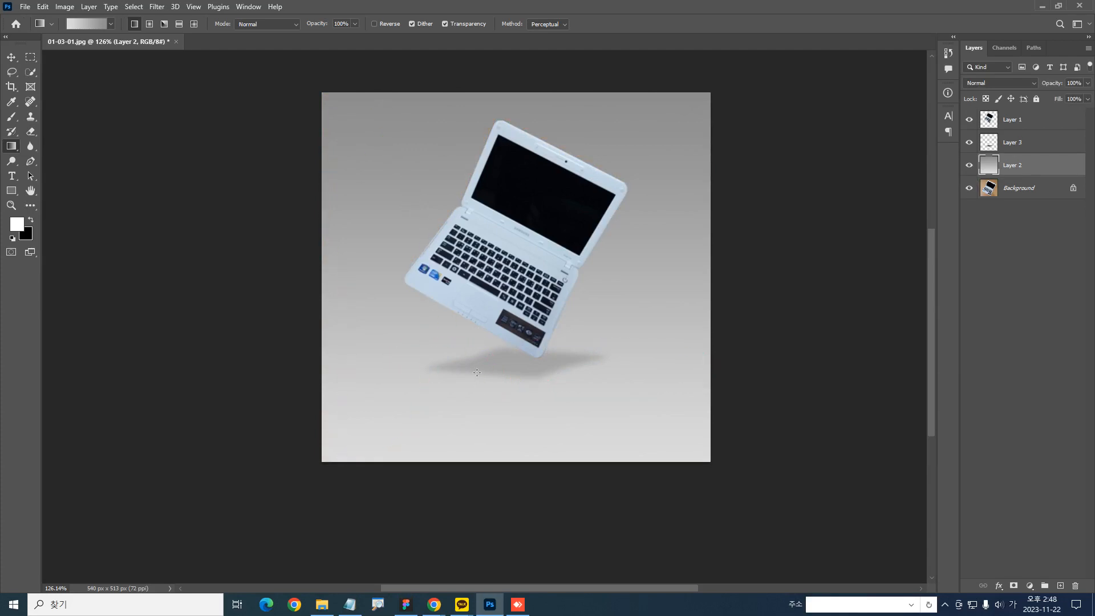
Test upward gradients of increasing length on Layer 2, starting at the shadow, and undo each one
drag(479, 366, 476, 330)
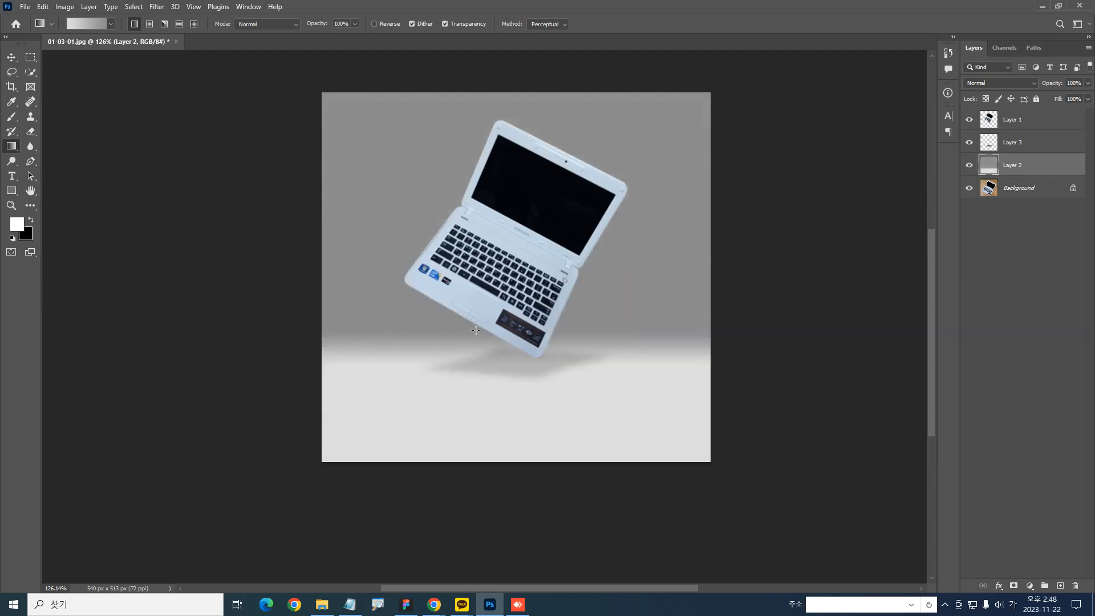
key(ctrl+z)
drag(480, 363, 477, 304)
key(ctrl+z)
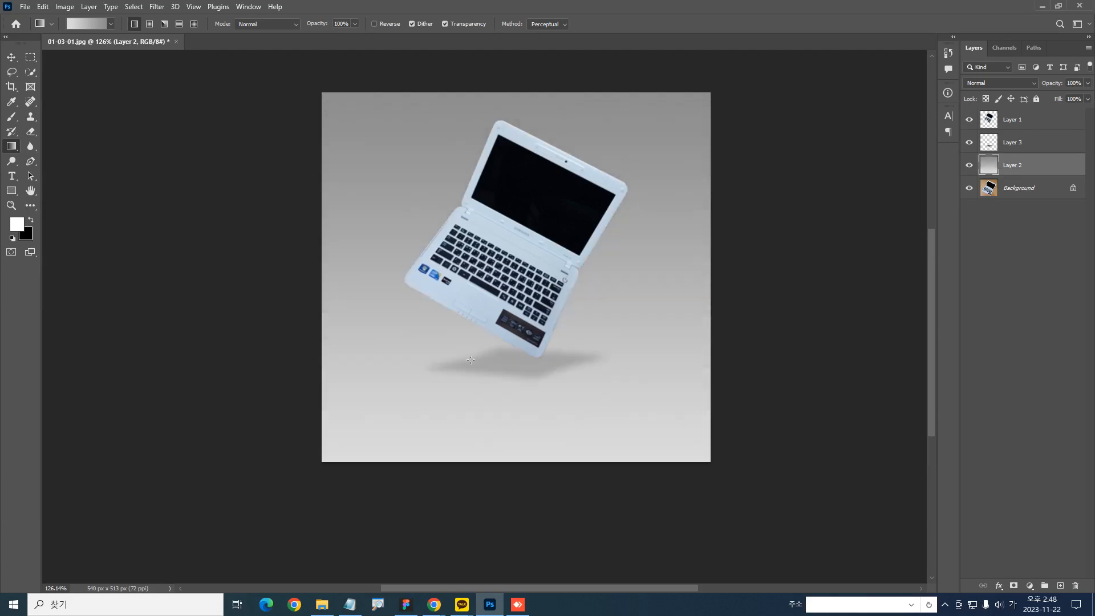
drag(474, 368, 478, 276)
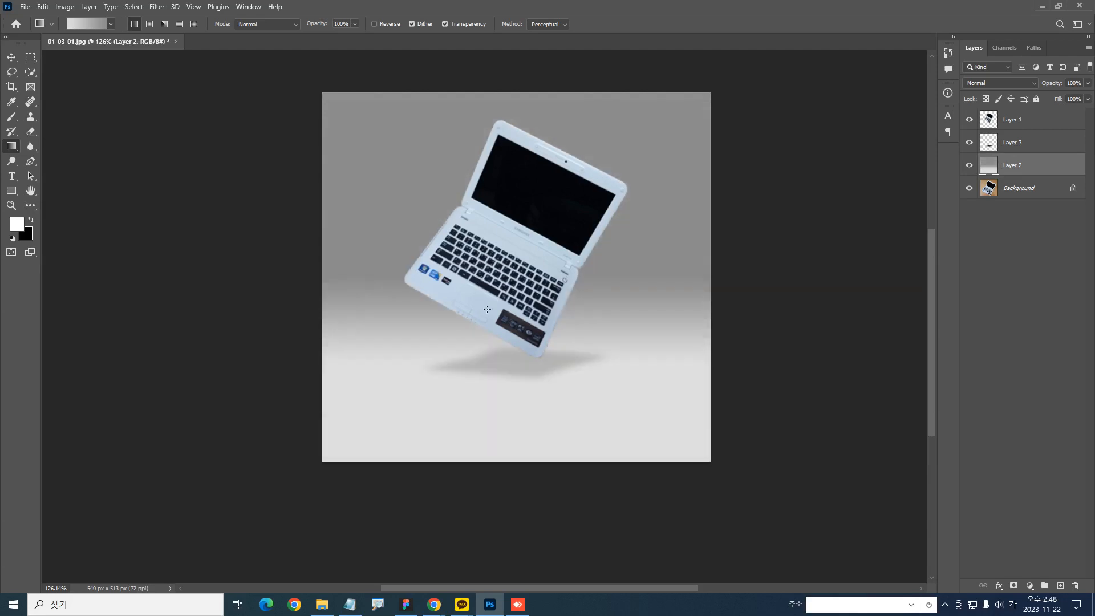
key(ctrl+z)
key(ctrl+2)
mouse_move(575, 391)
mouse_down()
mouse_move(442, 358)
mouse_move(529, 380)
mouse_up()
key(e)
scroll(427, 328, up, 2)
scroll(426, 328, down, 2)
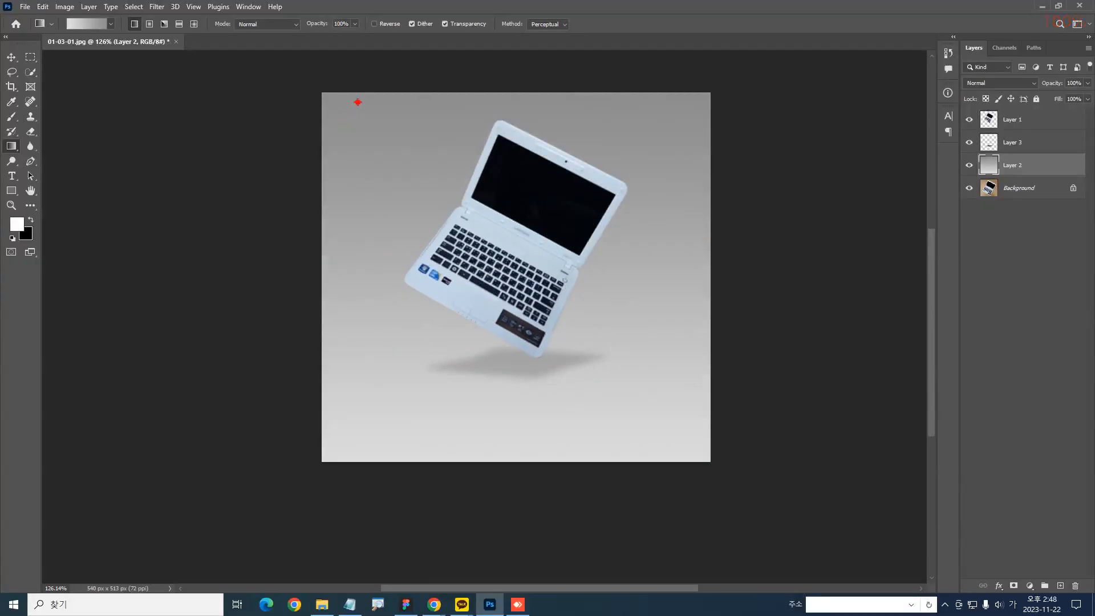
drag(388, 97, 312, 176)
drag(499, 81, 351, 258)
drag(603, 158, 423, 294)
drag(707, 159, 565, 279)
drag(628, 257, 615, 268)
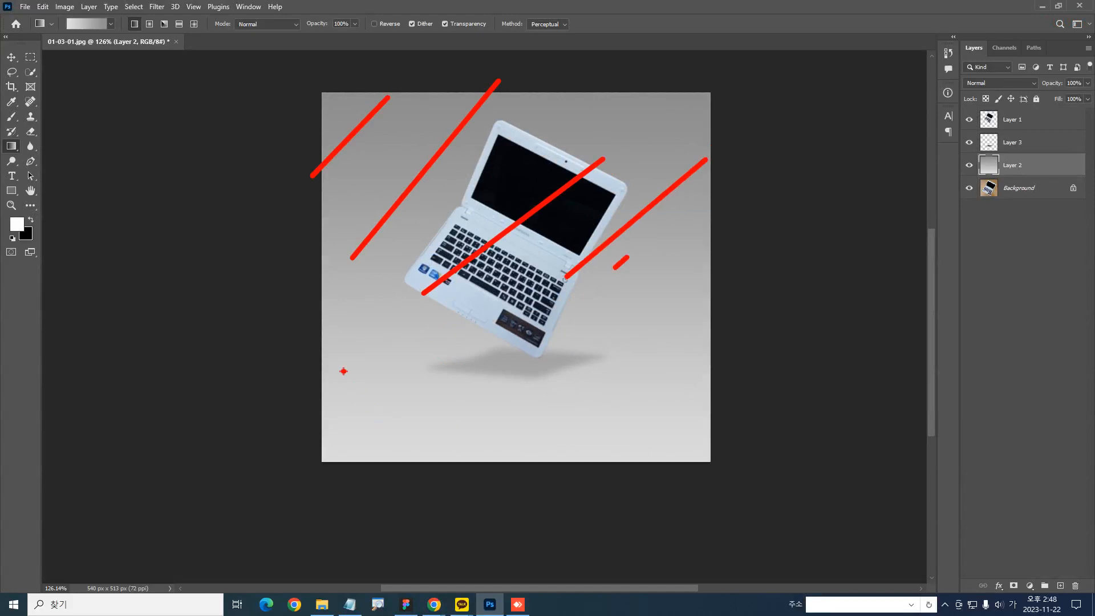
drag(417, 338, 500, 350)
key(ctrl+z)
drag(323, 330, 708, 465)
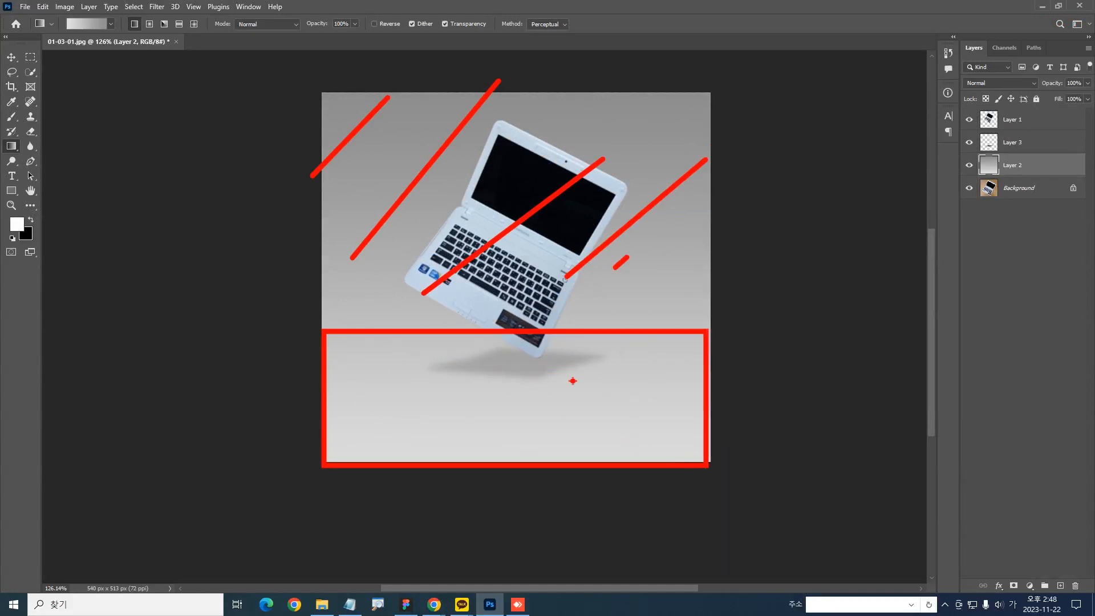
key(Escape)
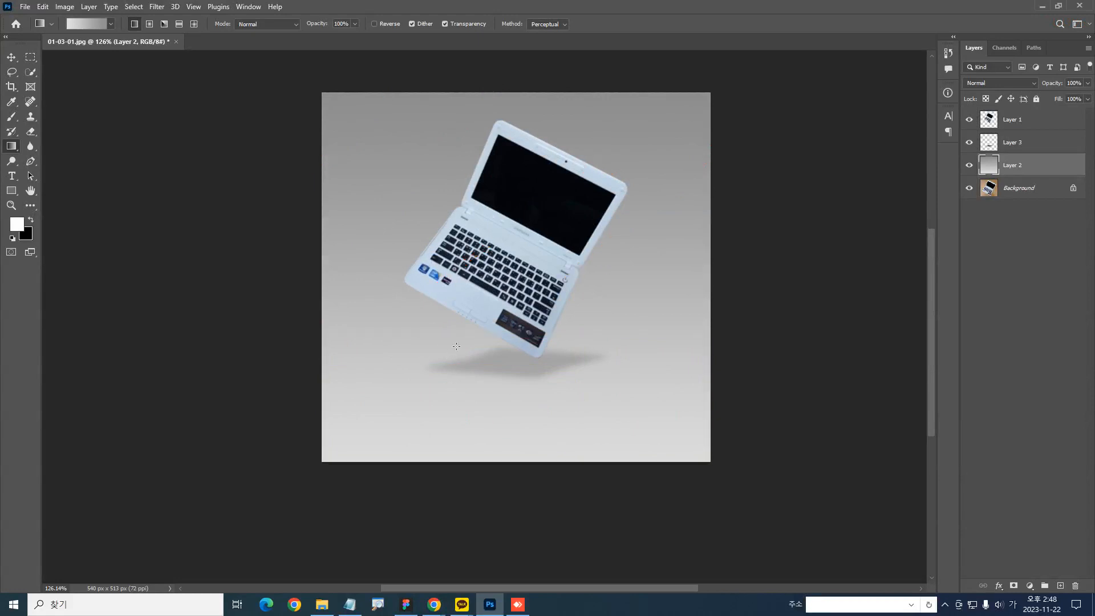
Try a short vertical gradient on Layer 2 starting just above the shadow, and undo it
drag(452, 349, 452, 296)
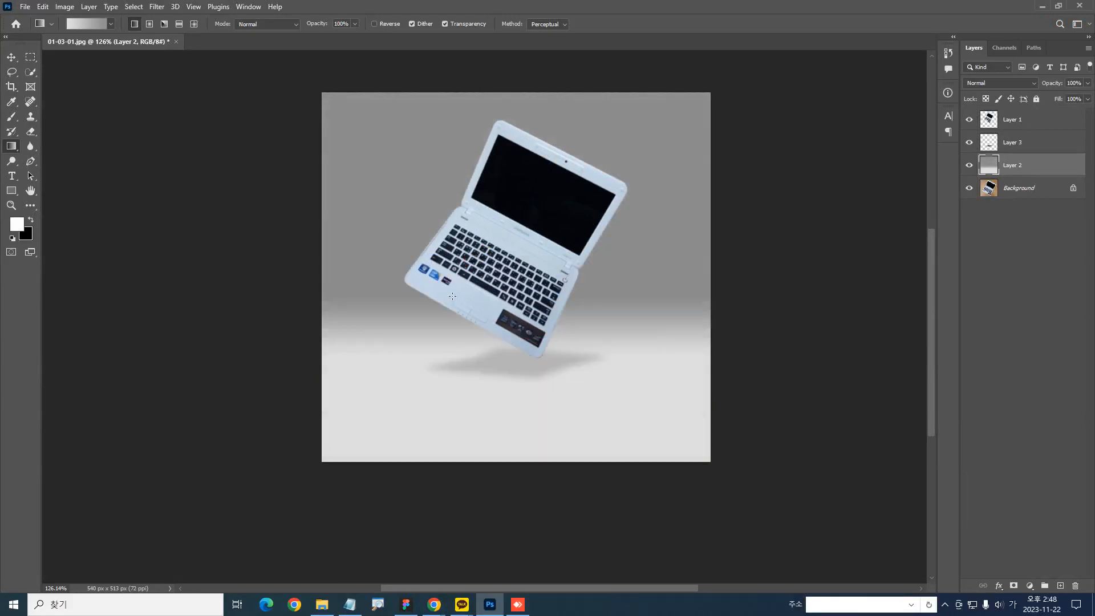
mouse_move(417, 101)
mouse_down()
mouse_move(372, 132)
mouse_move(505, 103)
mouse_move(713, 228)
mouse_move(755, 240)
mouse_up()
drag(729, 323, 323, 472)
right_click(477, 403)
key(ctrl+z)
key(ctrl+2)
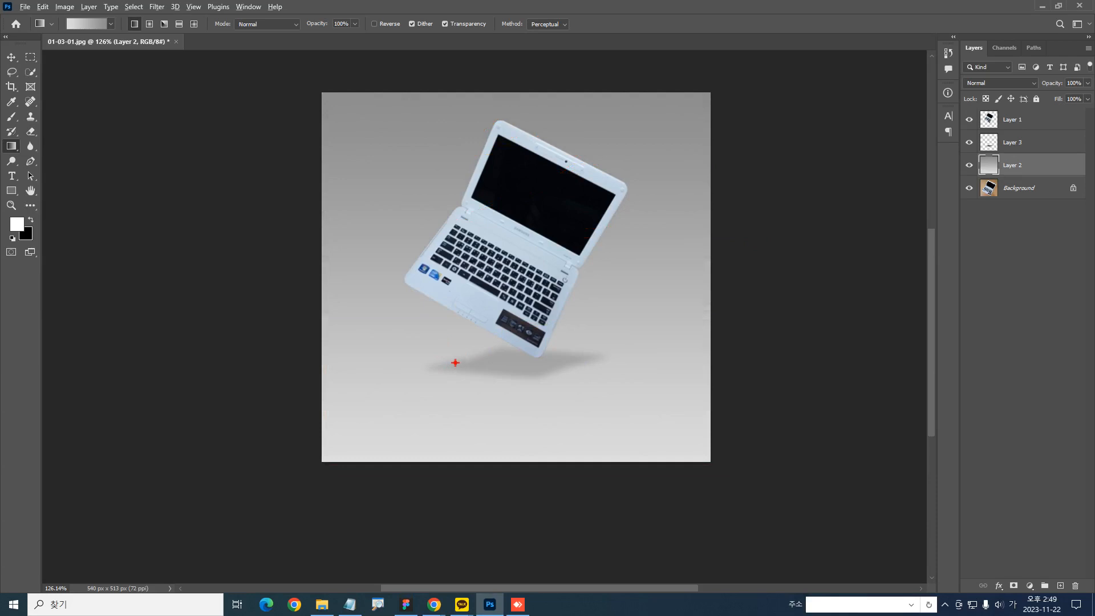
drag(450, 361, 480, 359)
key(ctrl+z)
drag(488, 299, 484, 303)
drag(491, 360, 489, 309)
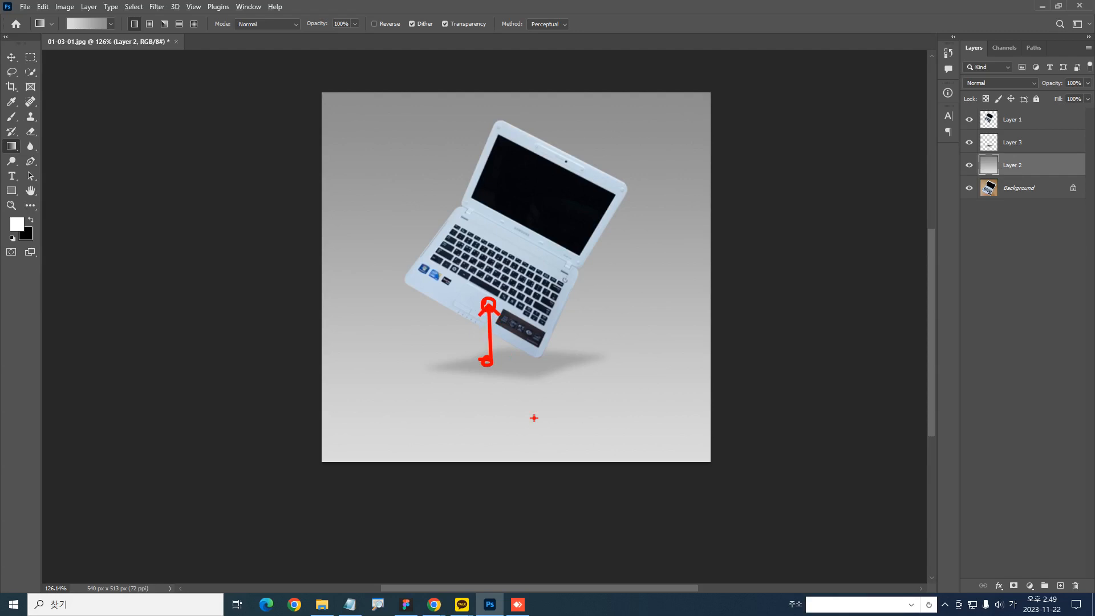
key(Escape)
Try short upward gradients on Layer 2 from the shadow to the laptop's palm rest, and undo them
drag(490, 364, 490, 297)
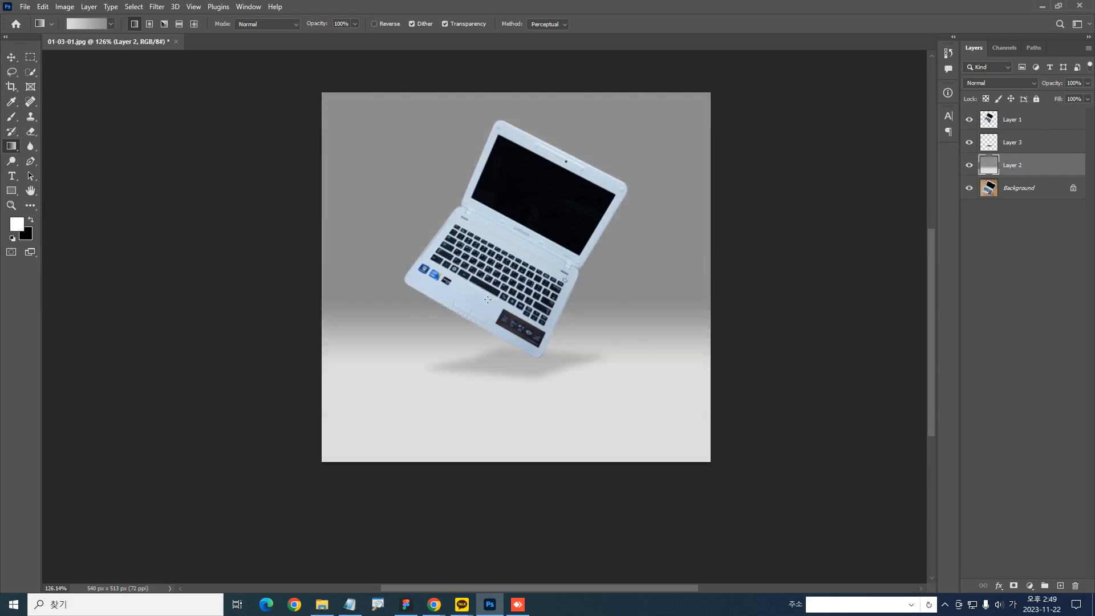
key(ctrl+z)
drag(484, 363, 481, 307)
key(ctrl+z)
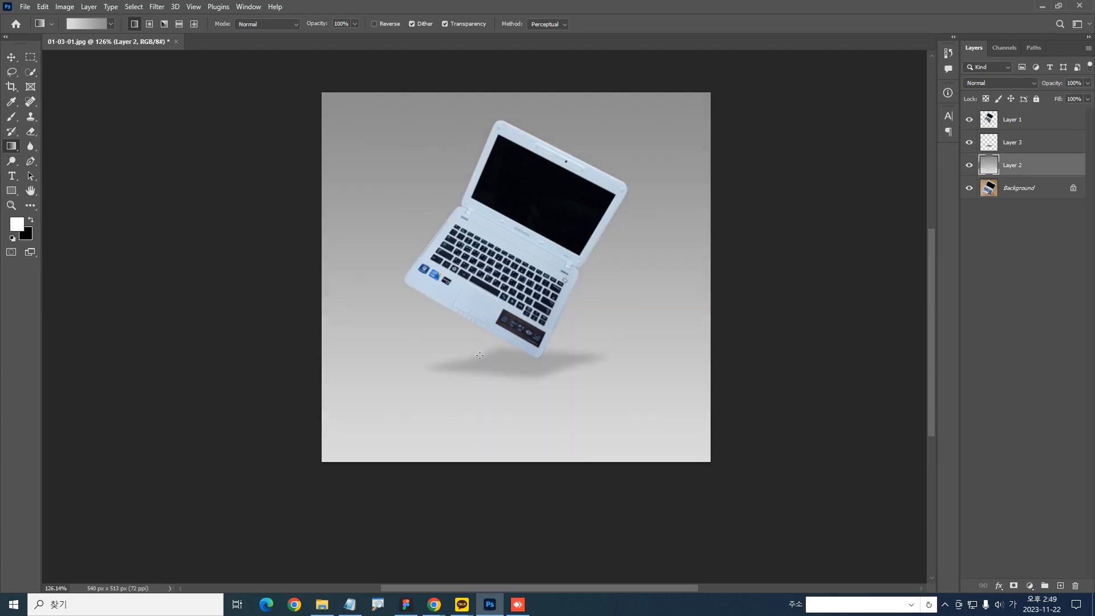
drag(479, 358, 478, 302)
drag(479, 302, 478, 303)
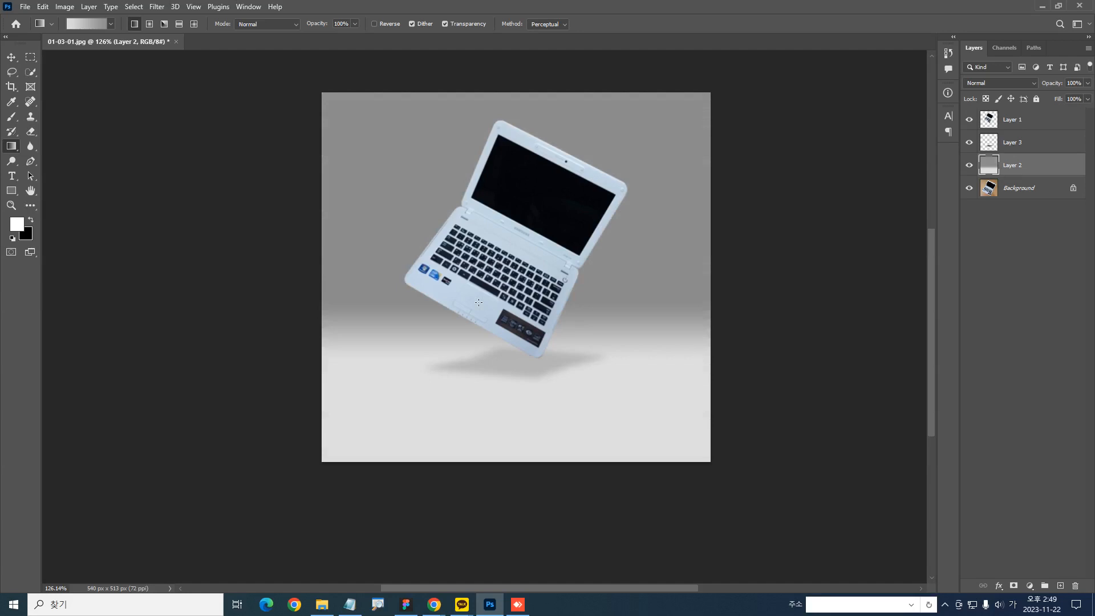
key(ctrl+z)
Fill Layer 2 with a short vertical light-to-mid gray gradient running from the shadow up to the laptop's palm rest
drag(483, 364, 482, 308)
key(ctrl+z)
drag(480, 368, 474, 301)
click(30, 57)
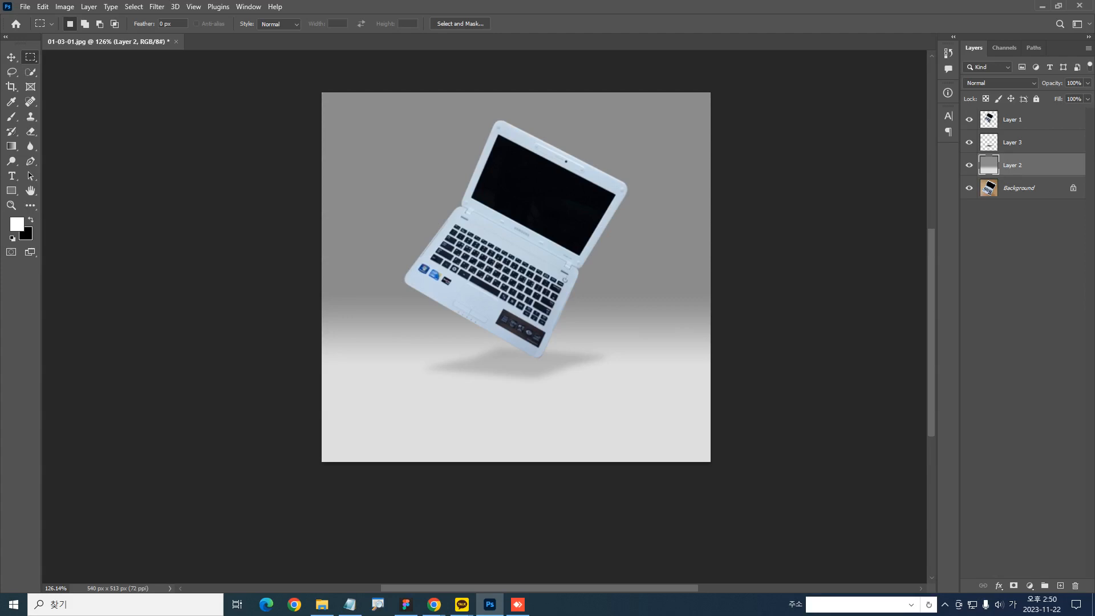
key(alt+Tab)
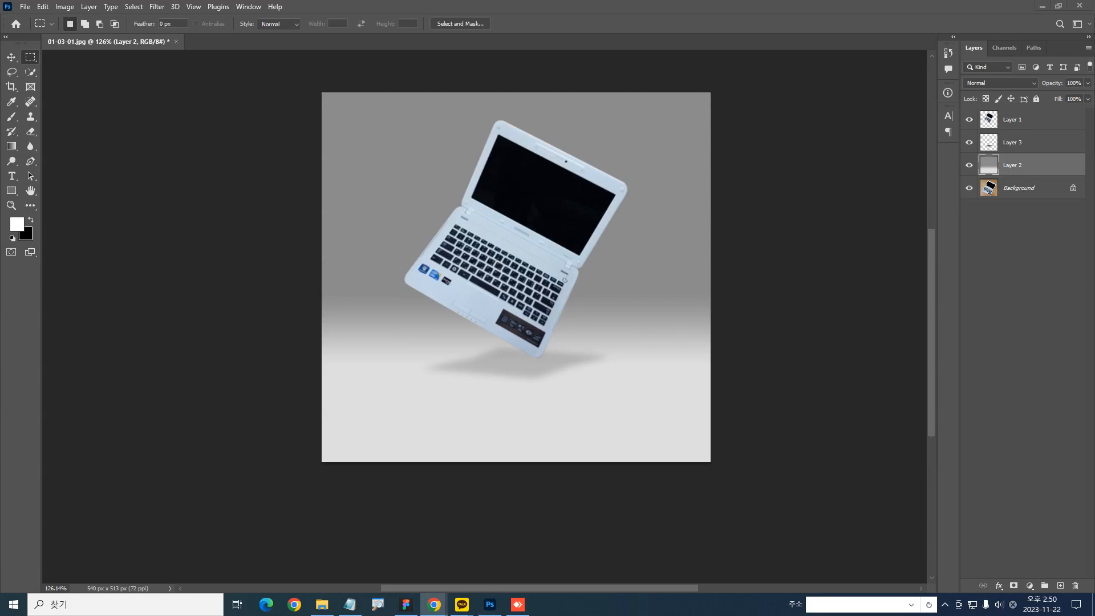
click(351, 606)
click(352, 608)
right_click(352, 607)
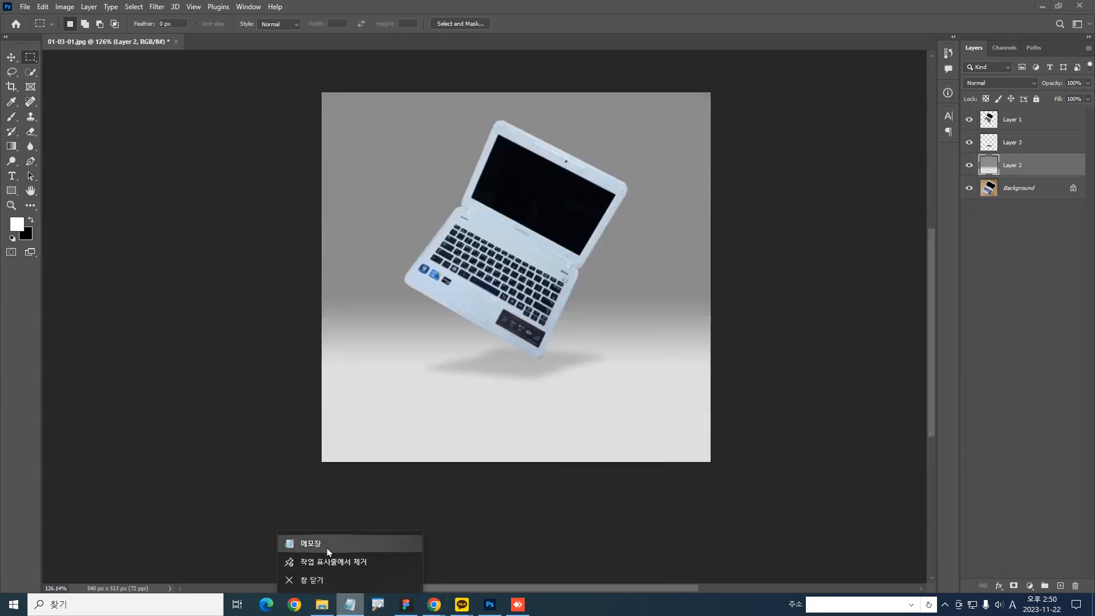
click(310, 543)
drag(413, 89, 0, 137)
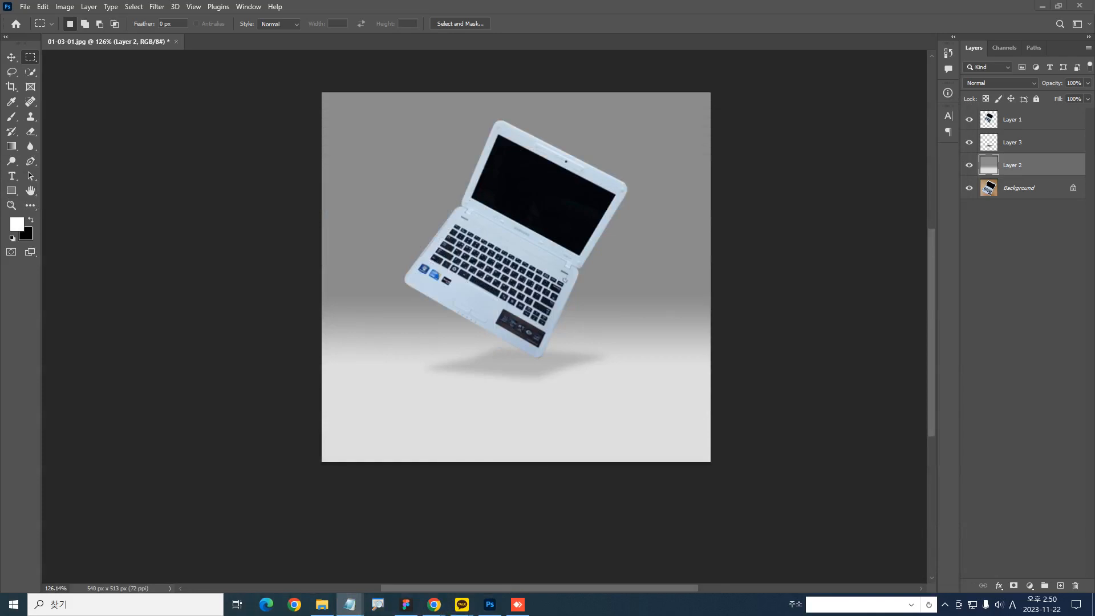
click(630, 264)
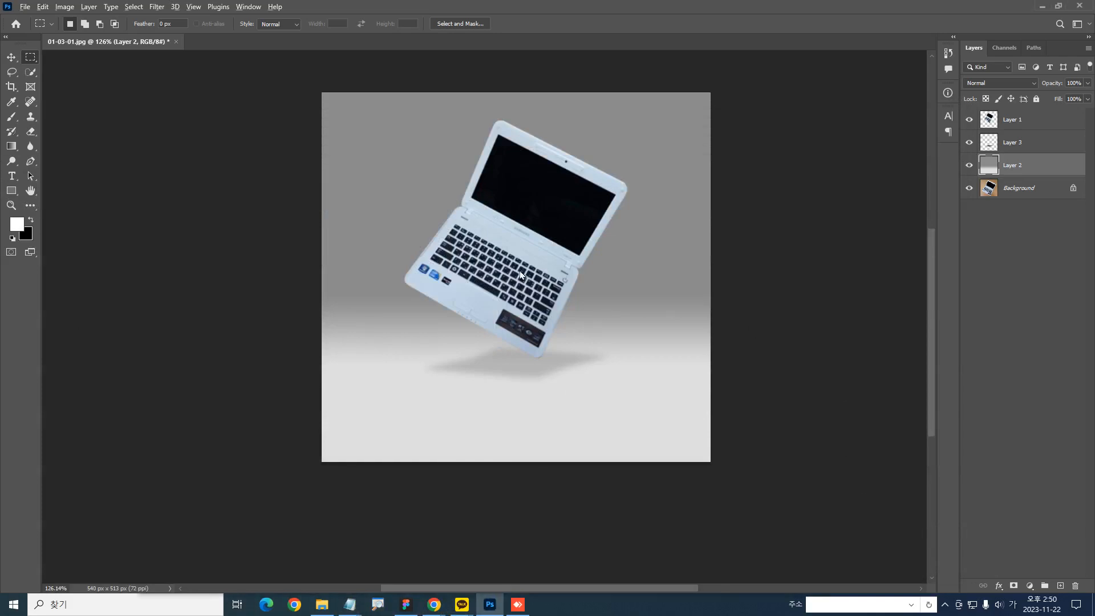
mouse_move(568, 295)
mouse_down()
mouse_move(554, 166)
mouse_move(604, 228)
mouse_move(530, 274)
mouse_up()
key(Escape)
Duplicate the laptop's Layer 1
mouse_move(522, 246)
mouse_down()
mouse_move(535, 271)
mouse_move(505, 243)
mouse_move(516, 245)
mouse_up()
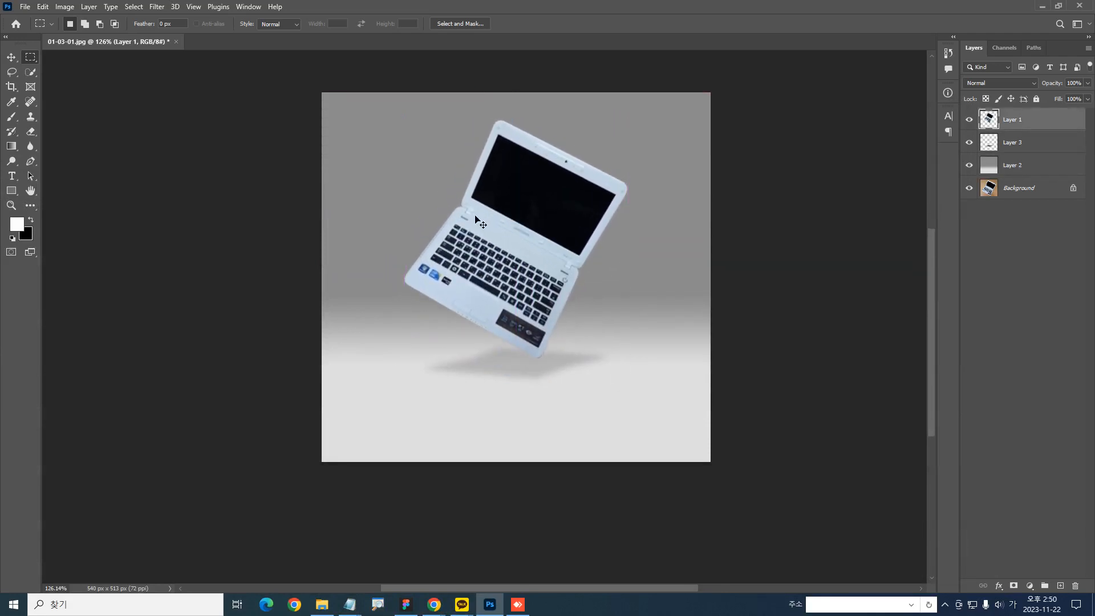
key(ctrl+j)
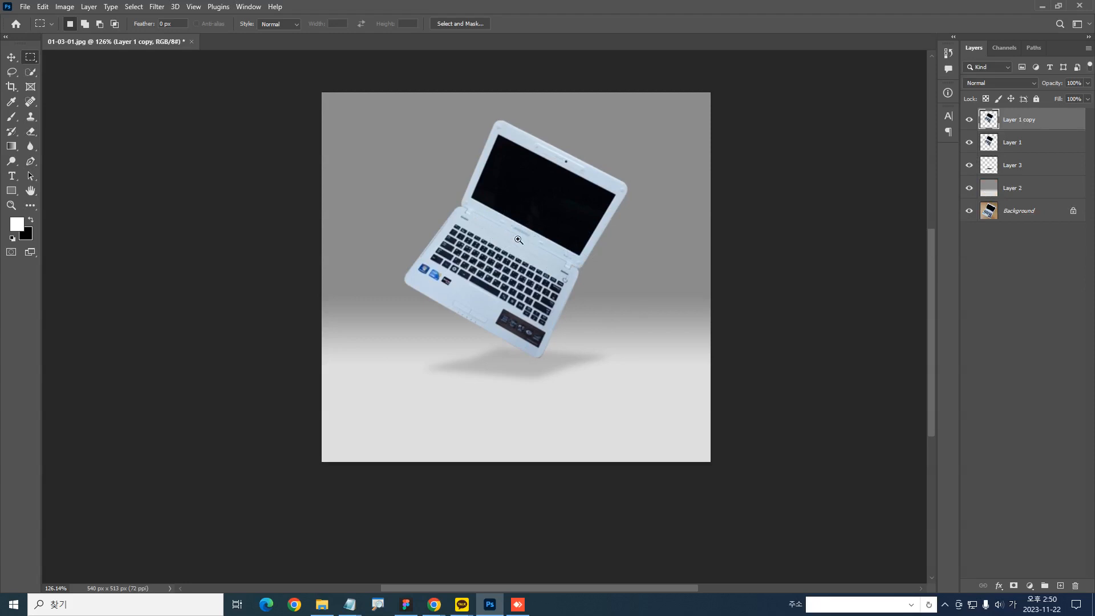
Show only the Background layer to examine the original laptop photo's brightness and color, and restore the other layers
scroll(509, 224, up, 4)
drag(535, 264, 539, 318)
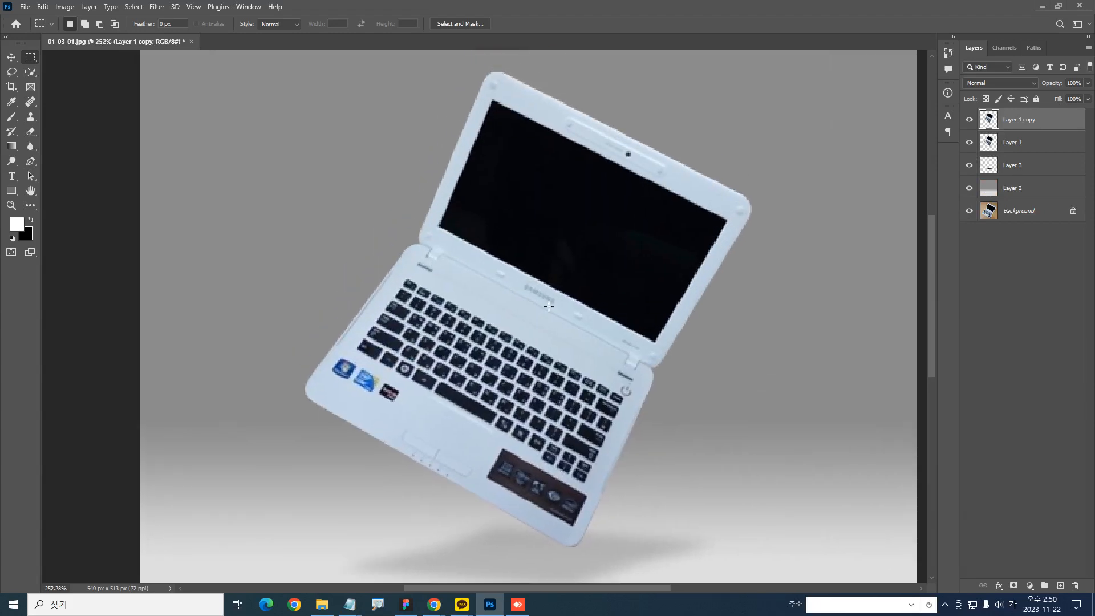
mouse_move(340, 398)
mouse_down()
mouse_move(360, 409)
mouse_move(335, 393)
mouse_up()
alt+click(969, 211)
scroll(795, 254, down, 3)
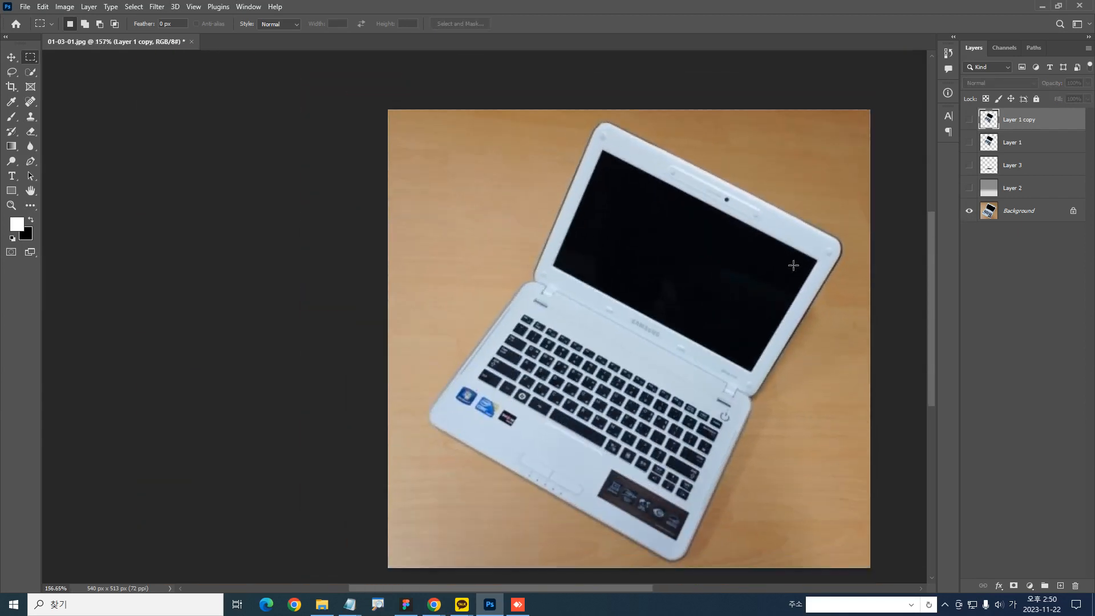
drag(644, 306, 565, 247)
mouse_move(254, 78)
mouse_down()
mouse_move(231, 110)
mouse_move(267, 73)
mouse_up()
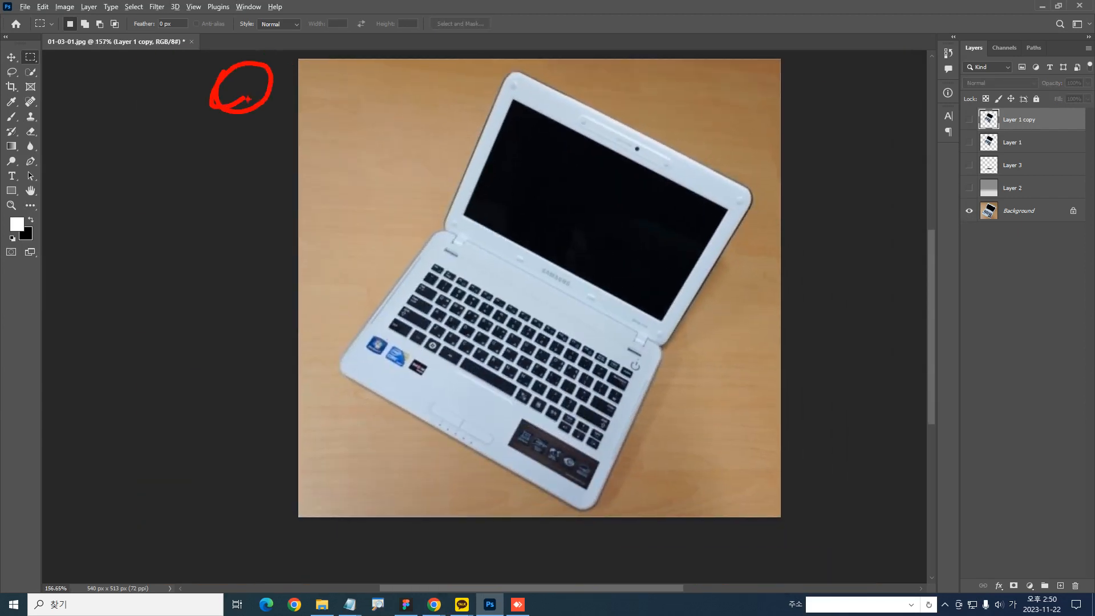
drag(500, 260, 501, 259)
drag(441, 387, 442, 388)
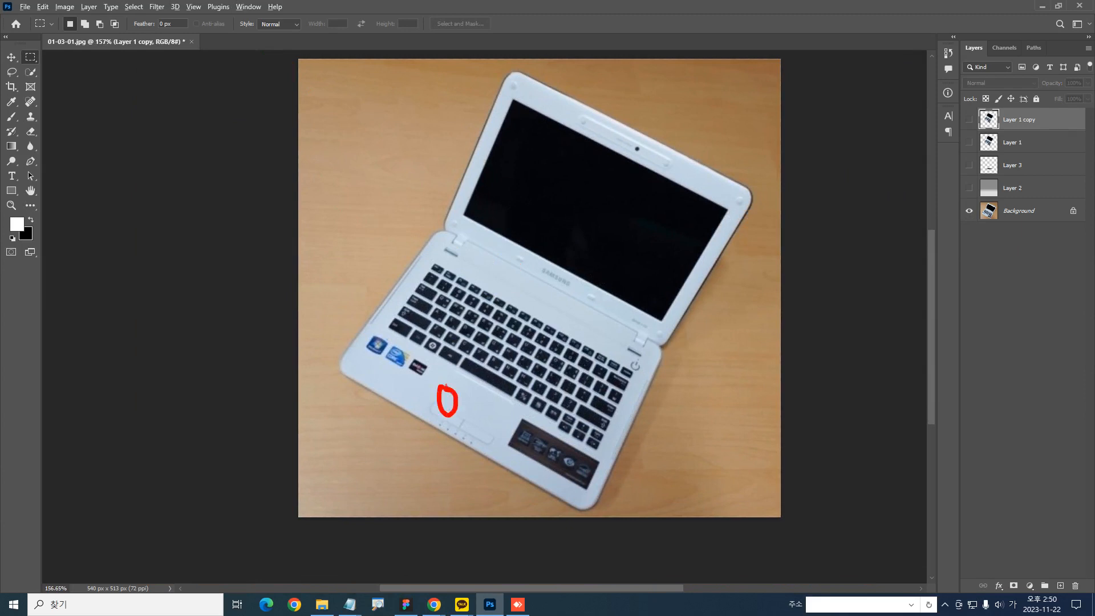
drag(514, 259, 515, 261)
alt+click(969, 211)
Brighten Layer 1 copy with a Levels adjustment, lowering the RGB white input level to about 236
drag(513, 230, 527, 261)
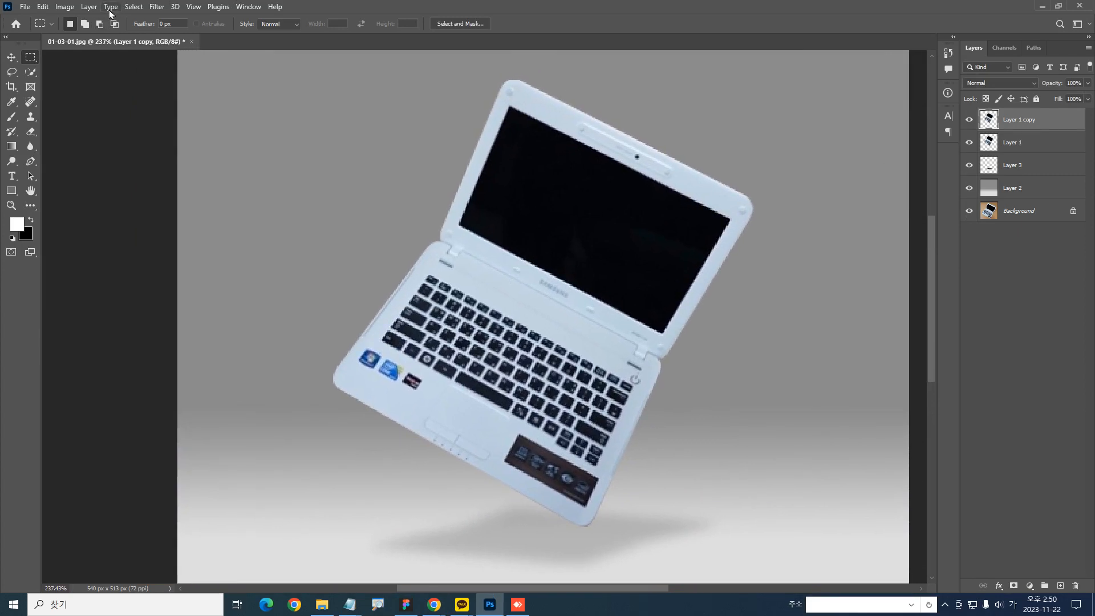
click(63, 11)
mouse_move(56, 36)
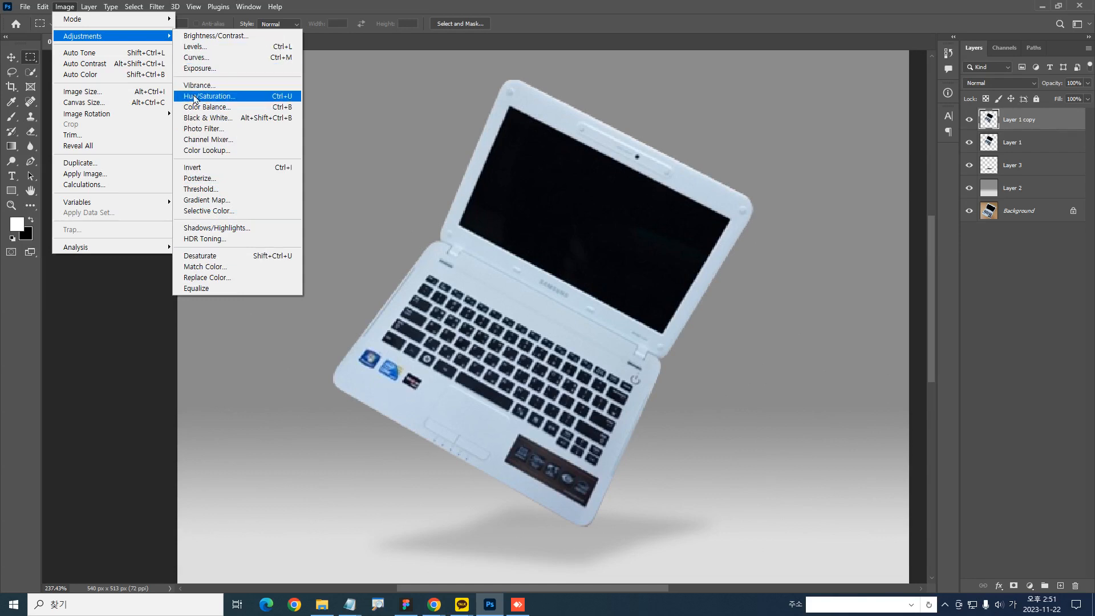
click(217, 51)
drag(460, 121, 144, 101)
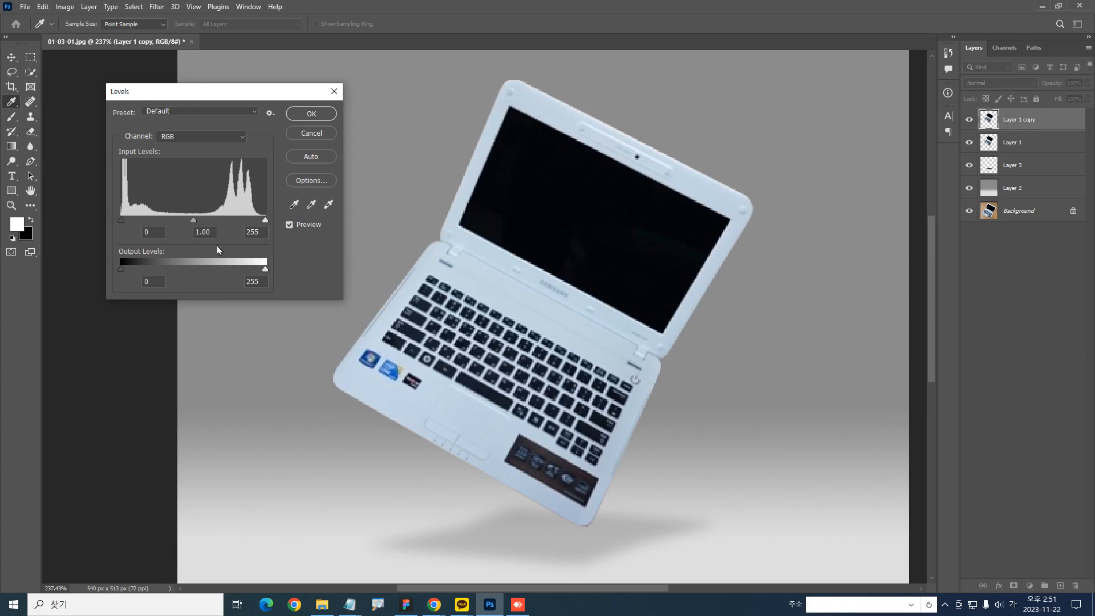
drag(194, 96, 223, 120)
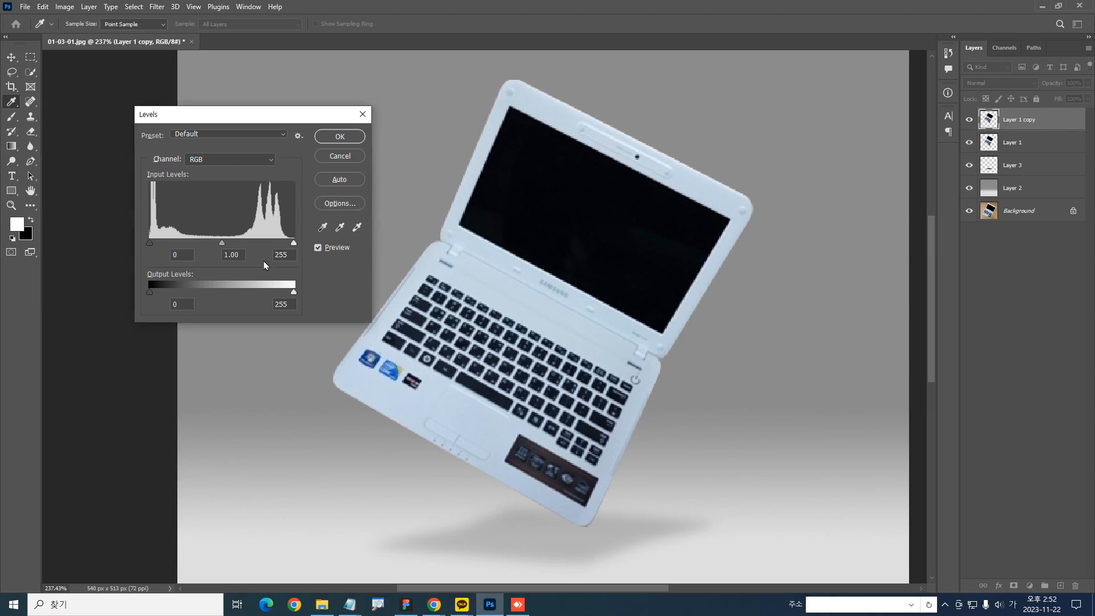
mouse_move(294, 243)
mouse_down()
mouse_move(281, 247)
mouse_move(306, 249)
mouse_move(285, 250)
mouse_up()
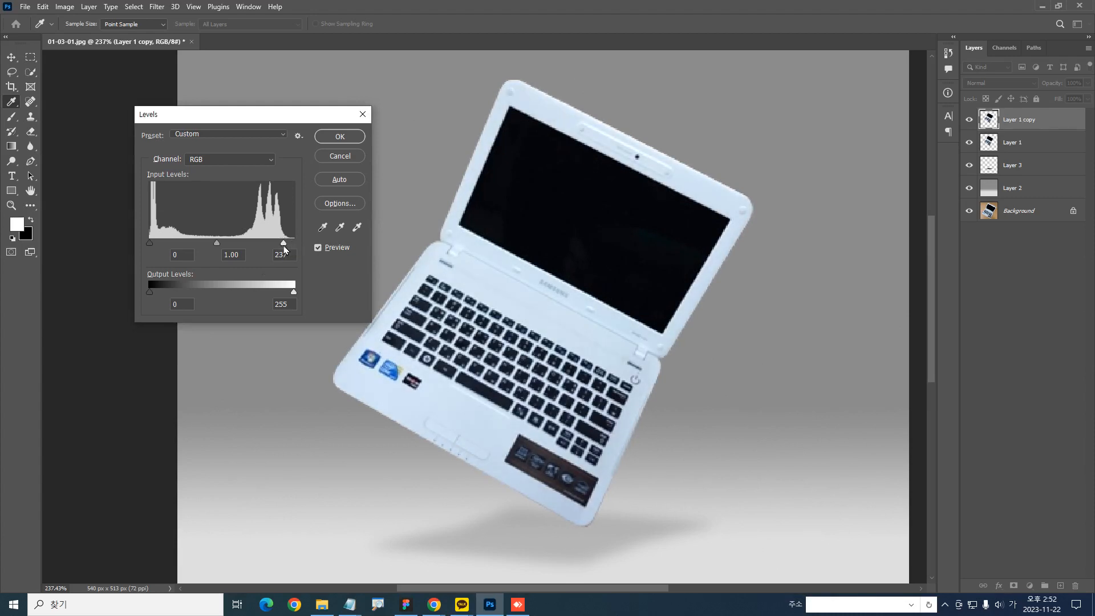
click(283, 244)
drag(297, 114, 306, 110)
mouse_move(158, 239)
mouse_down()
mouse_move(294, 238)
mouse_move(157, 239)
mouse_up()
mouse_move(291, 240)
mouse_down()
mouse_move(183, 248)
mouse_move(293, 244)
mouse_up()
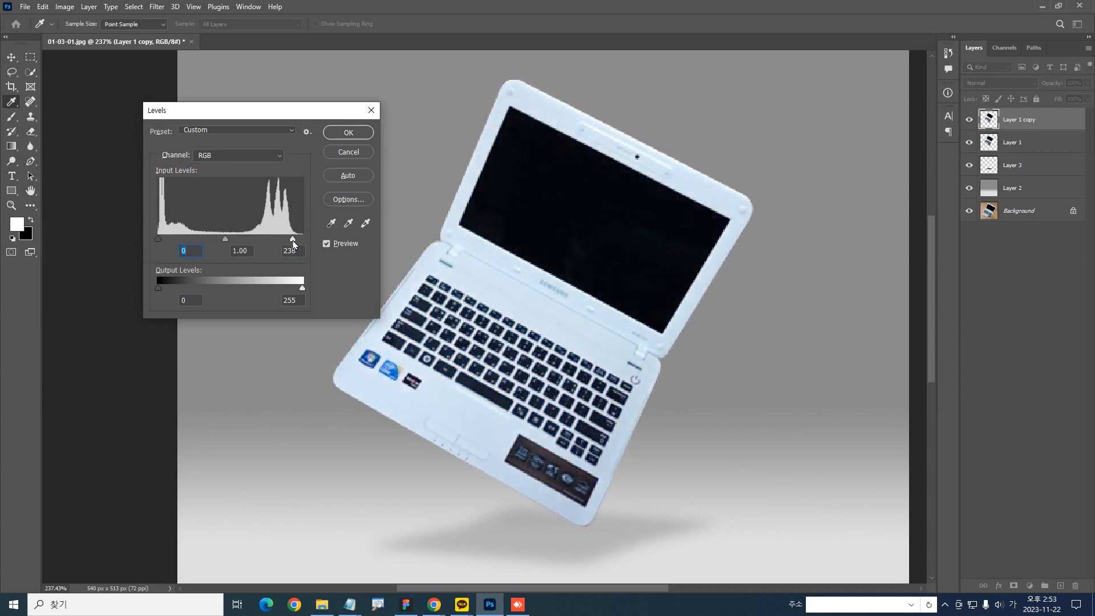
click(358, 133)
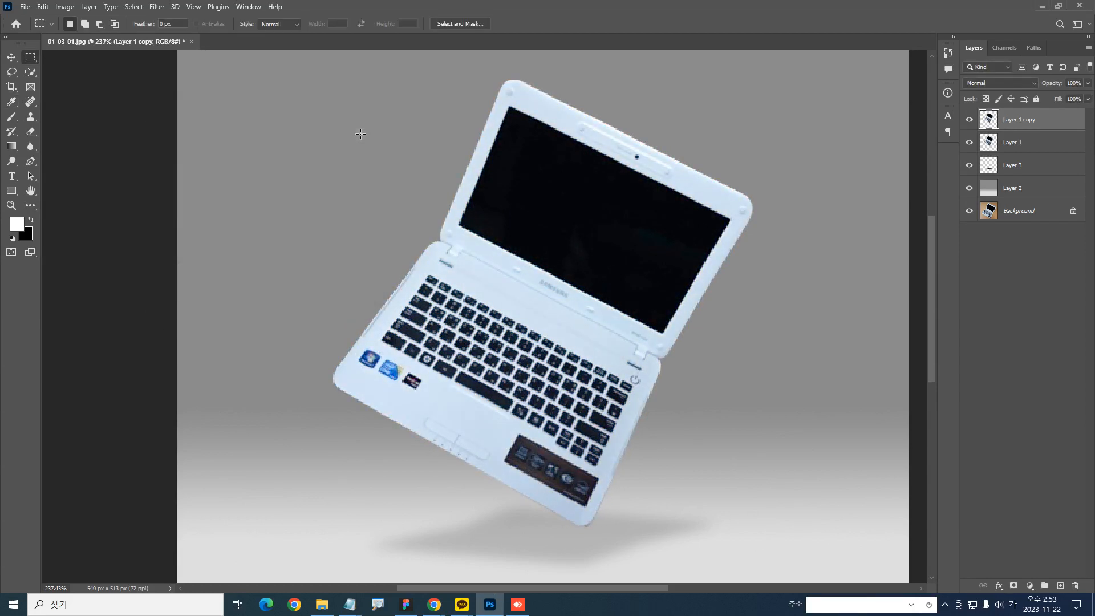
Compare the laptop before and after the Levels change, and examine its bluish body and the palm-rest stickers up close
key(ctrl+z)
key(ctrl+shift+z)
drag(536, 238, 501, 186)
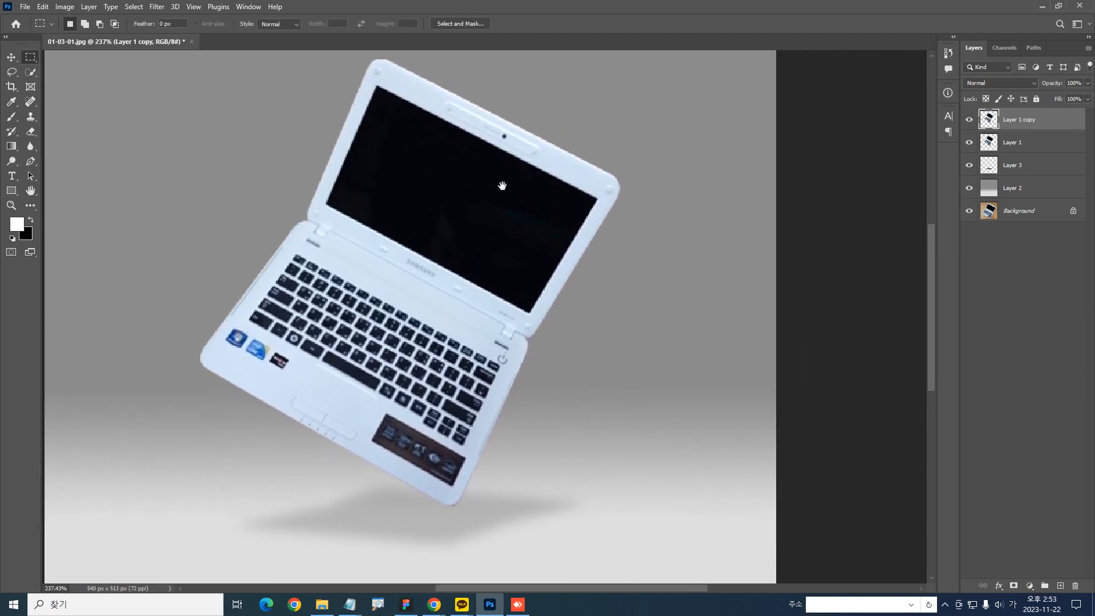
drag(374, 242, 402, 280)
key(ctrl+2)
drag(378, 188, 380, 207)
key(Escape)
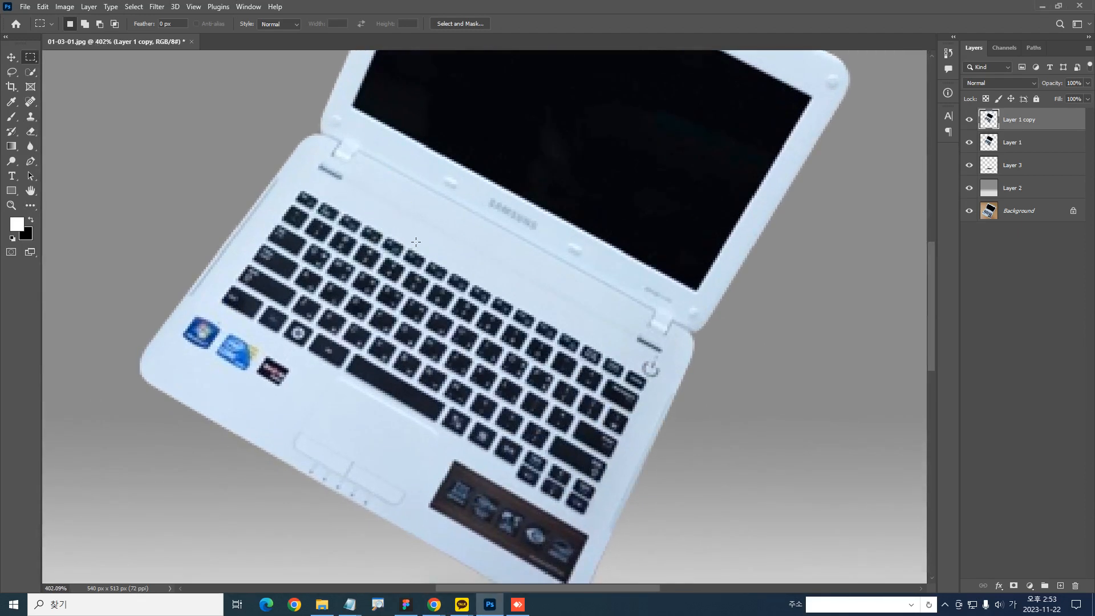
drag(406, 238, 406, 215)
drag(409, 286, 420, 300)
drag(420, 301, 423, 265)
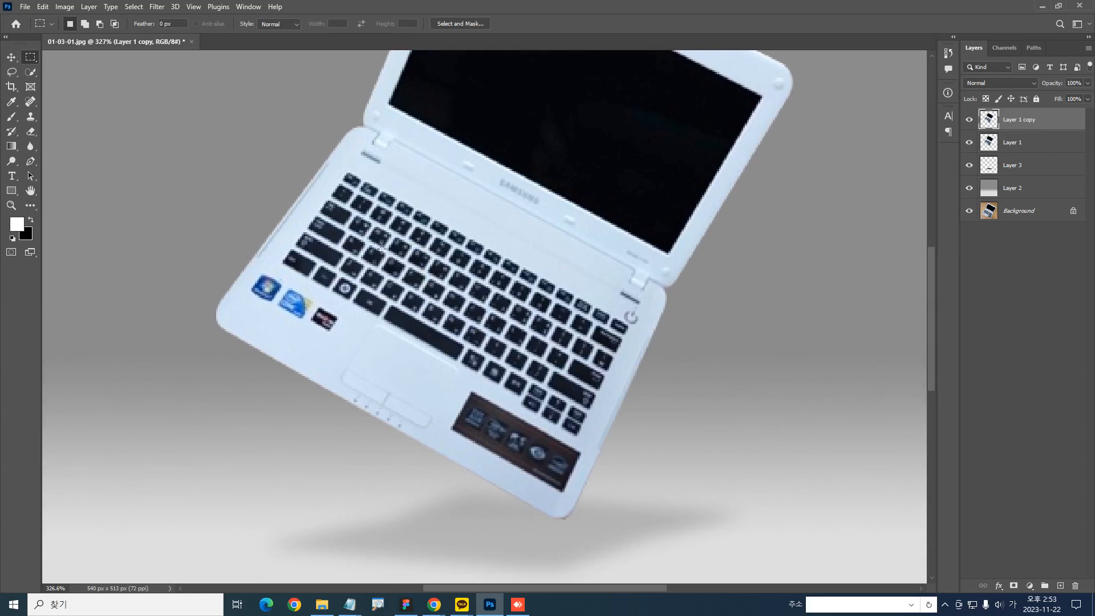
drag(329, 334, 345, 351)
mouse_move(234, 278)
mouse_down()
mouse_move(203, 241)
mouse_move(235, 277)
mouse_up()
mouse_move(346, 324)
mouse_down()
mouse_move(301, 301)
mouse_move(336, 321)
mouse_up()
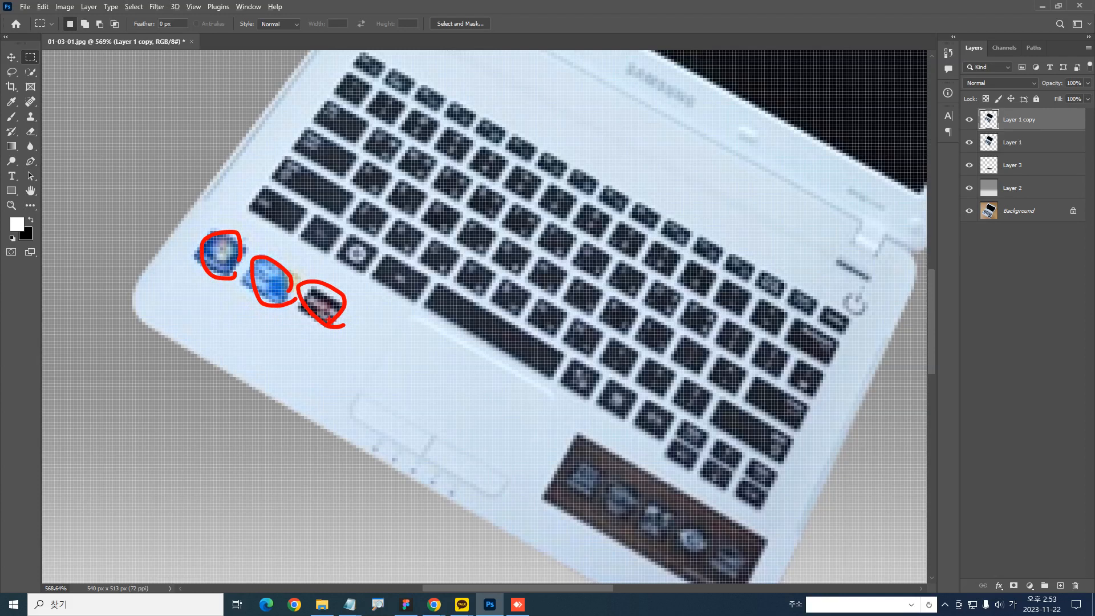
key(Escape)
key(ctrl+1)
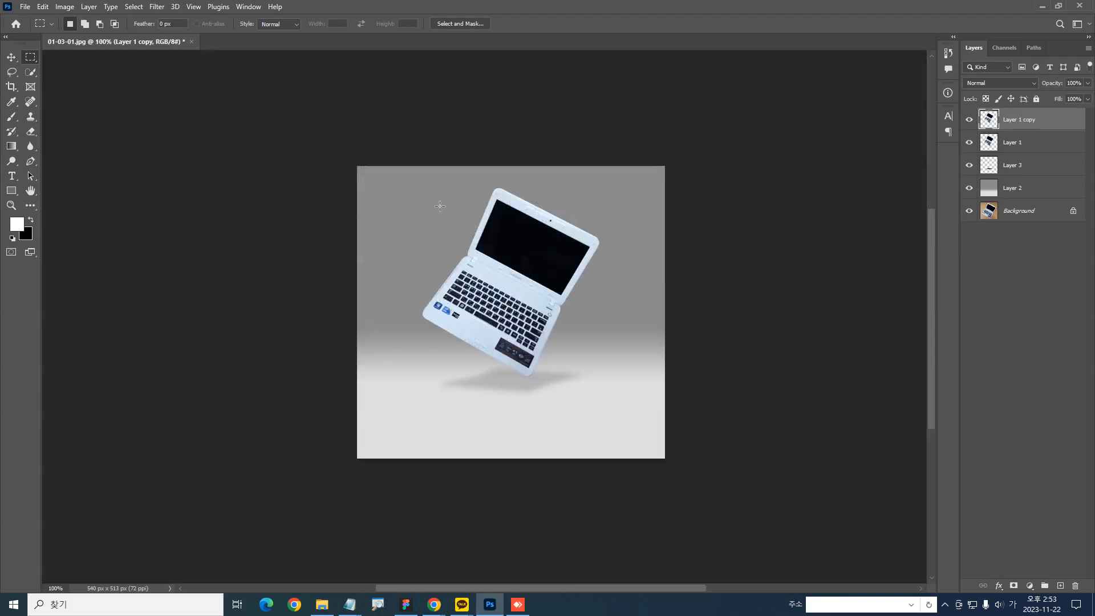
Draw a rectangular marquee selection enclosing the whole laptop on Layer 1 copy
drag(411, 171, 618, 405)
drag(546, 350, 506, 344)
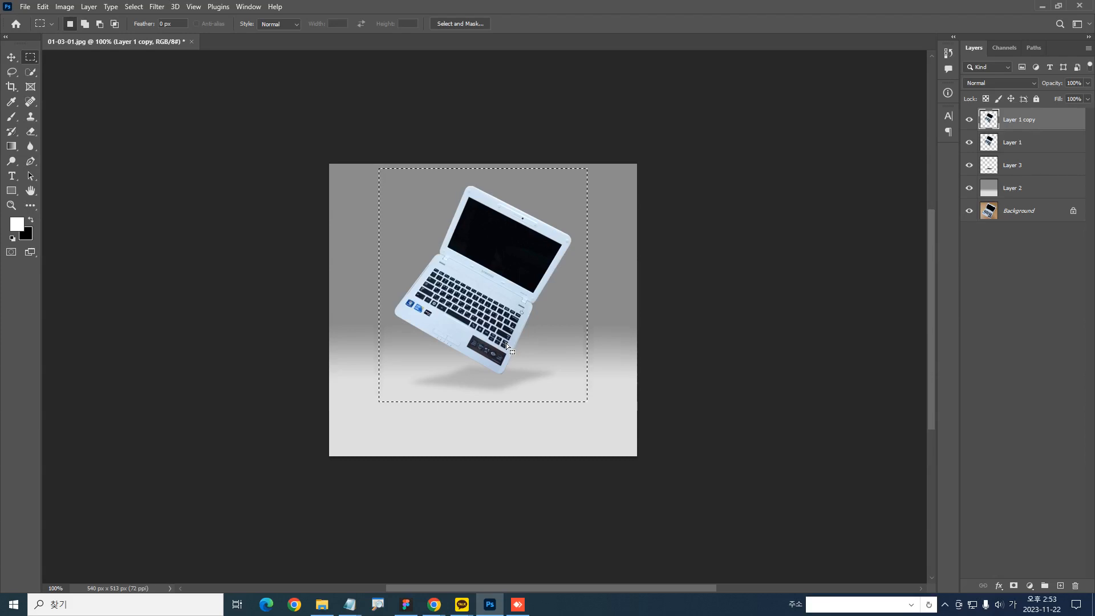
scroll(409, 307, up, 6)
drag(453, 301, 471, 284)
drag(526, 341, 545, 346)
drag(615, 393, 629, 377)
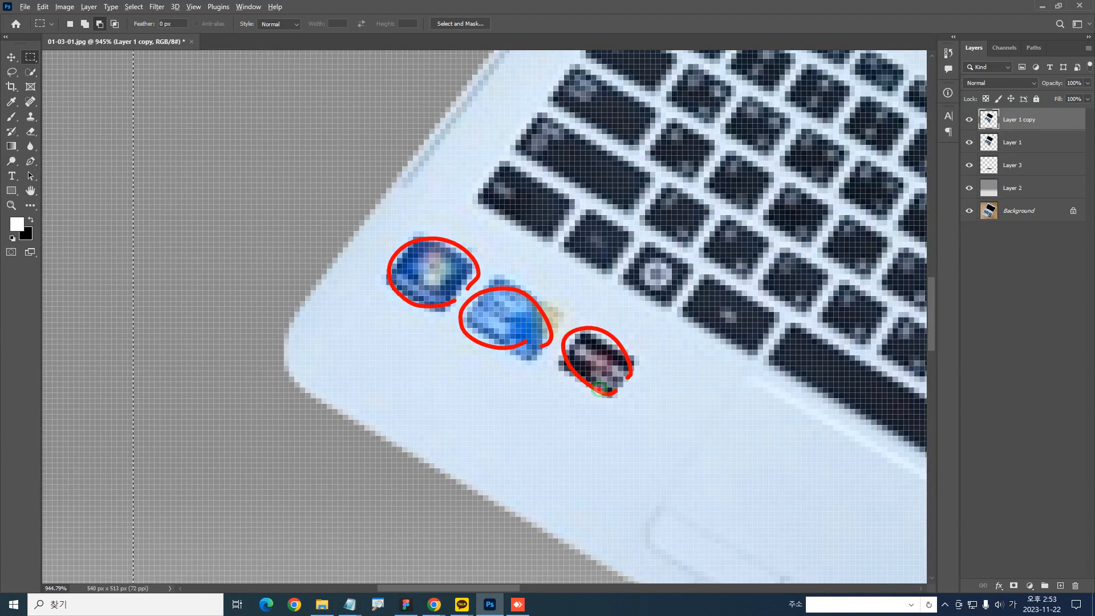
key(Escape)
Subtract the three small stickers on the palm rest from the laptop selection with the Quick Selection tool
click(25, 74)
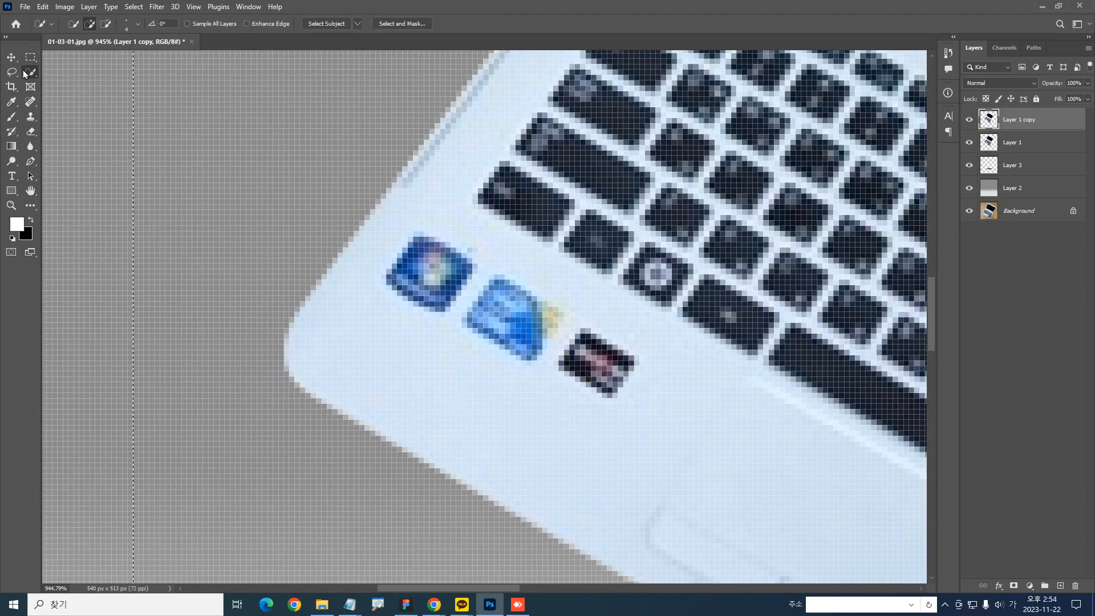
right_click(25, 74)
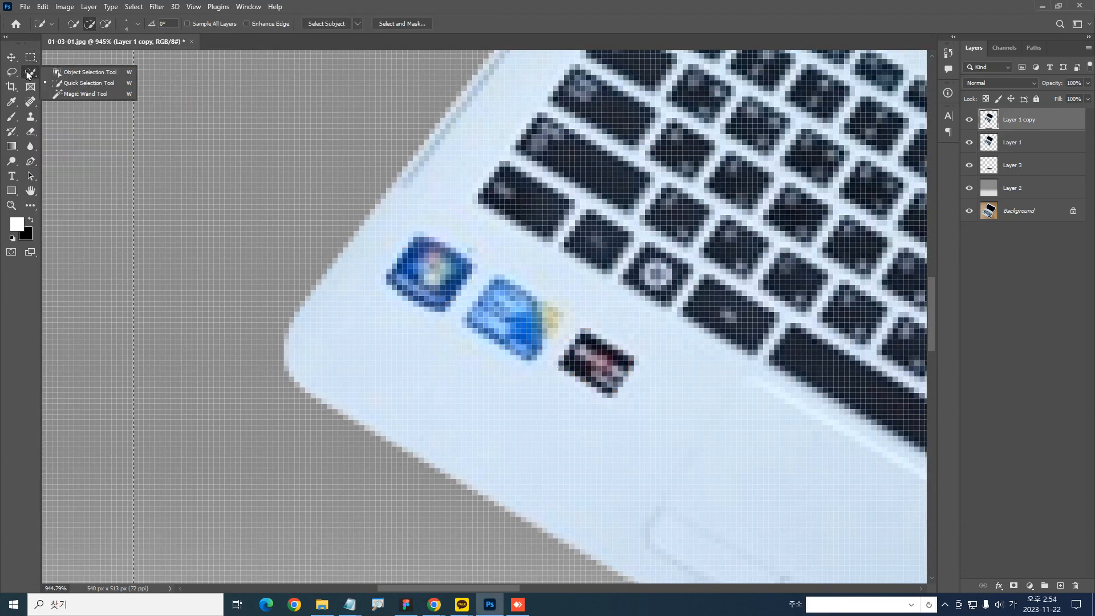
click(54, 84)
key(ctrl+1)
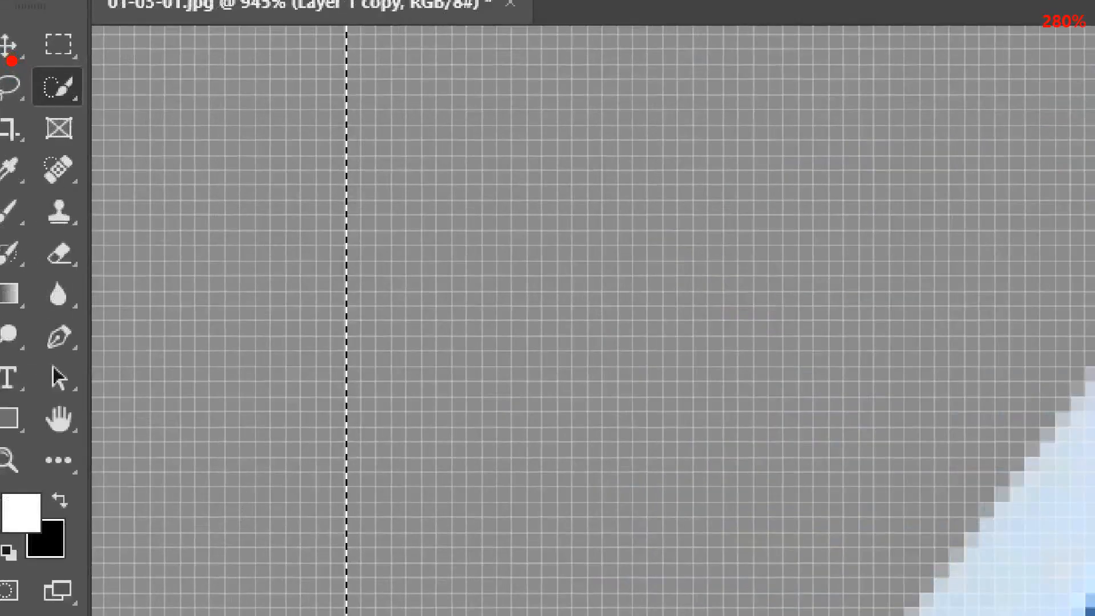
scroll(12, 61, up, 3)
drag(46, 63, 130, 138)
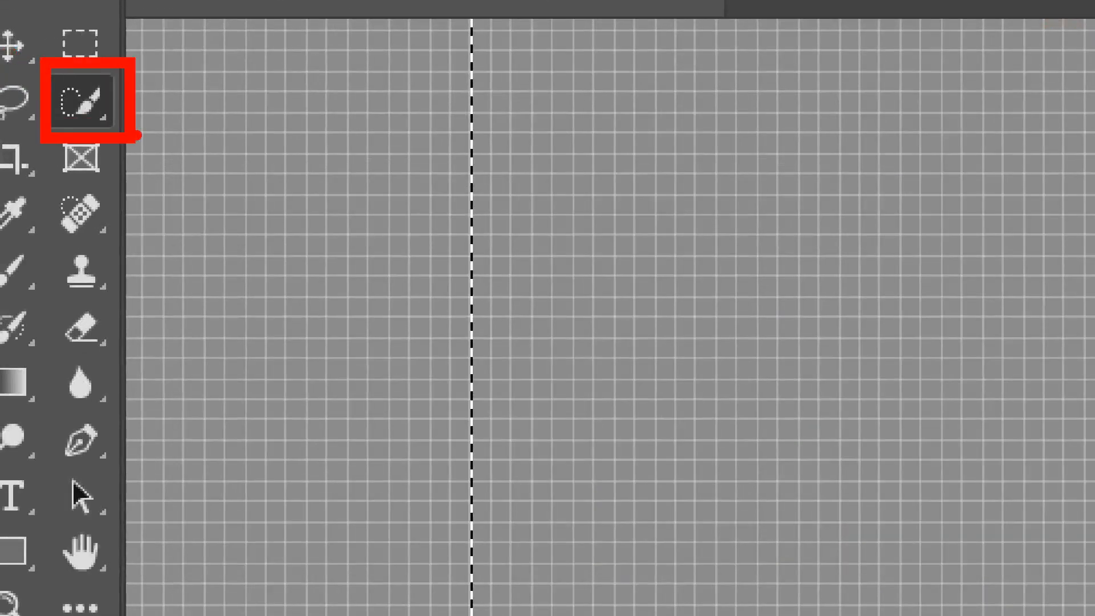
key(Escape)
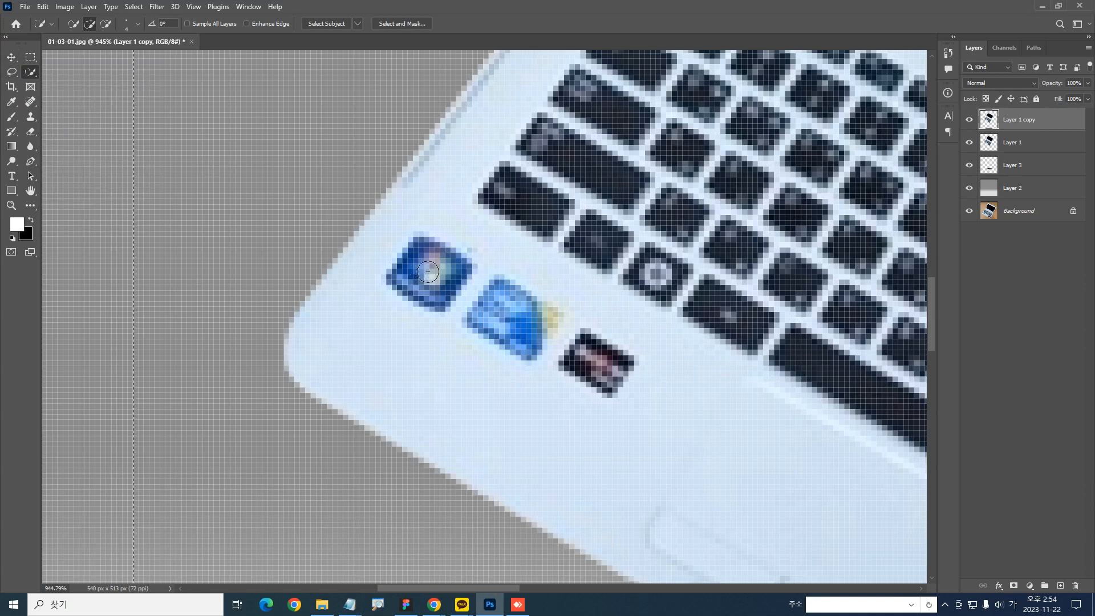
key(alt)
alt+click(432, 260)
alt+click(513, 299)
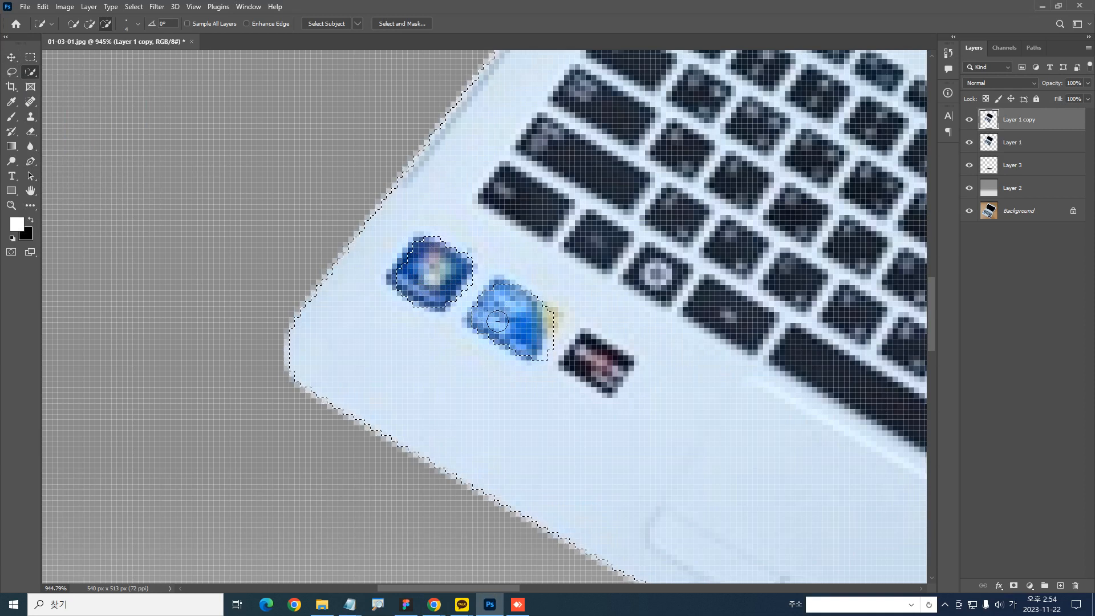
mouse_move(599, 349)
mouse_down()
mouse_move(587, 358)
mouse_move(624, 381)
mouse_move(630, 359)
mouse_up()
drag(546, 363, 552, 349)
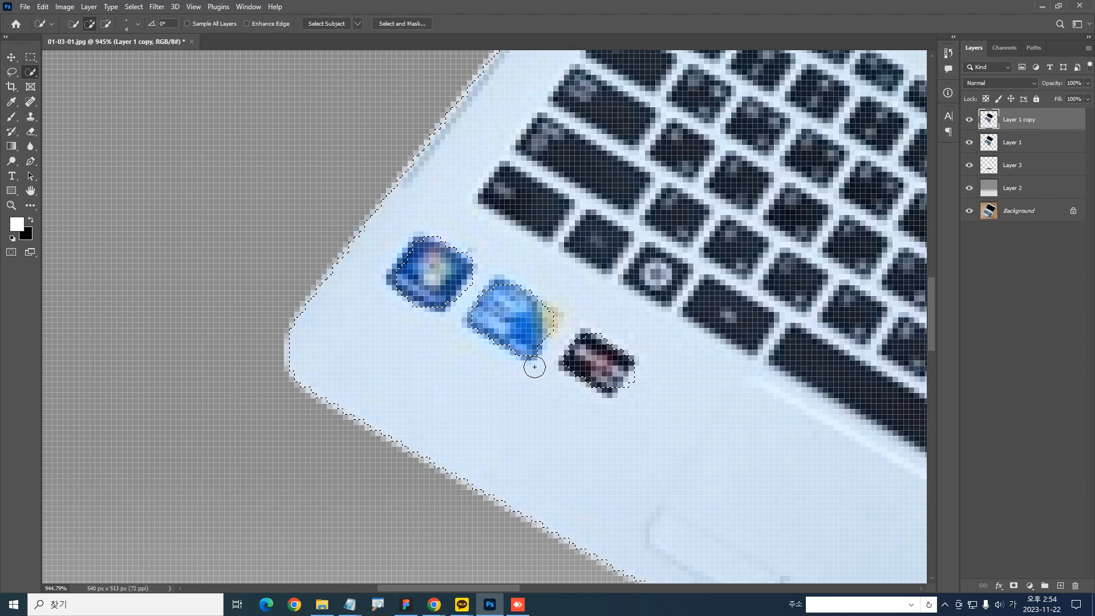
Subtract the dark rectangular label at the palm rest's lower corner from the laptop selection
key(ctrl+minus)
key(ctrl+1)
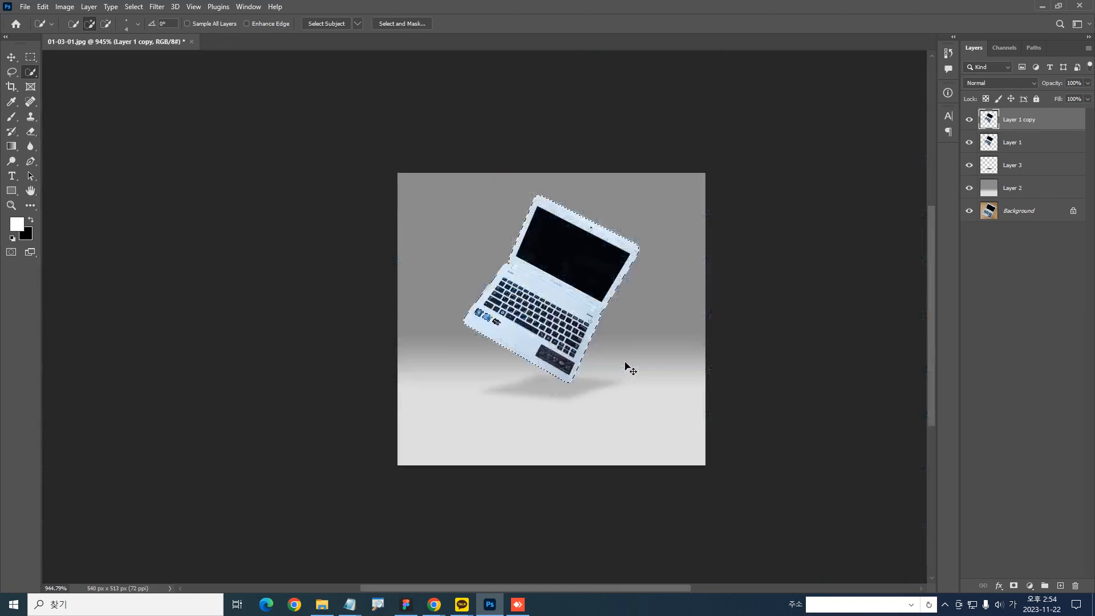
drag(545, 337, 583, 425)
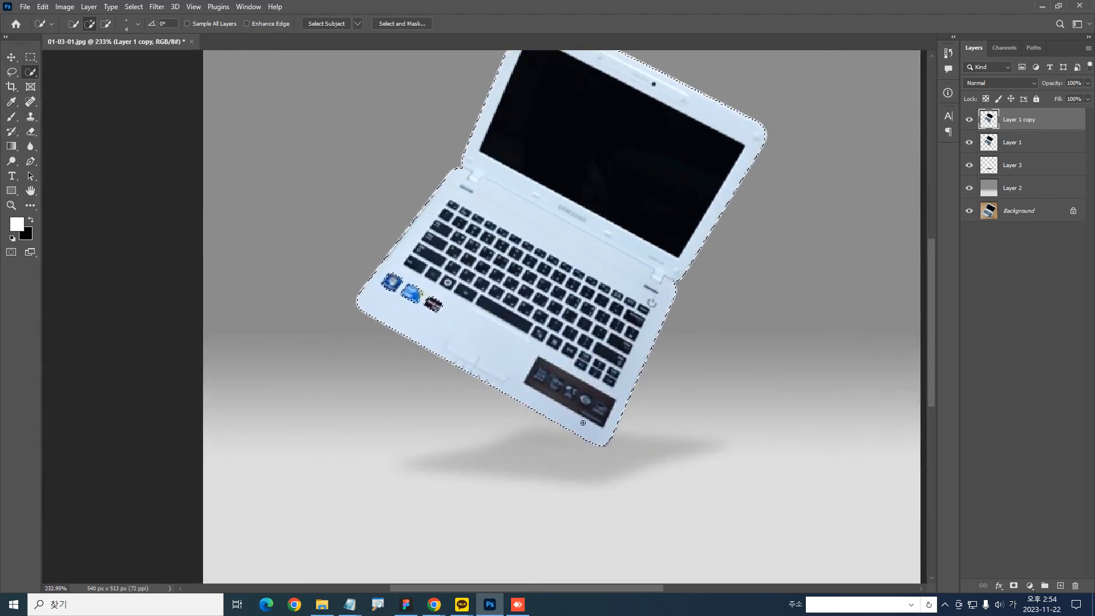
scroll(583, 425, up, 5)
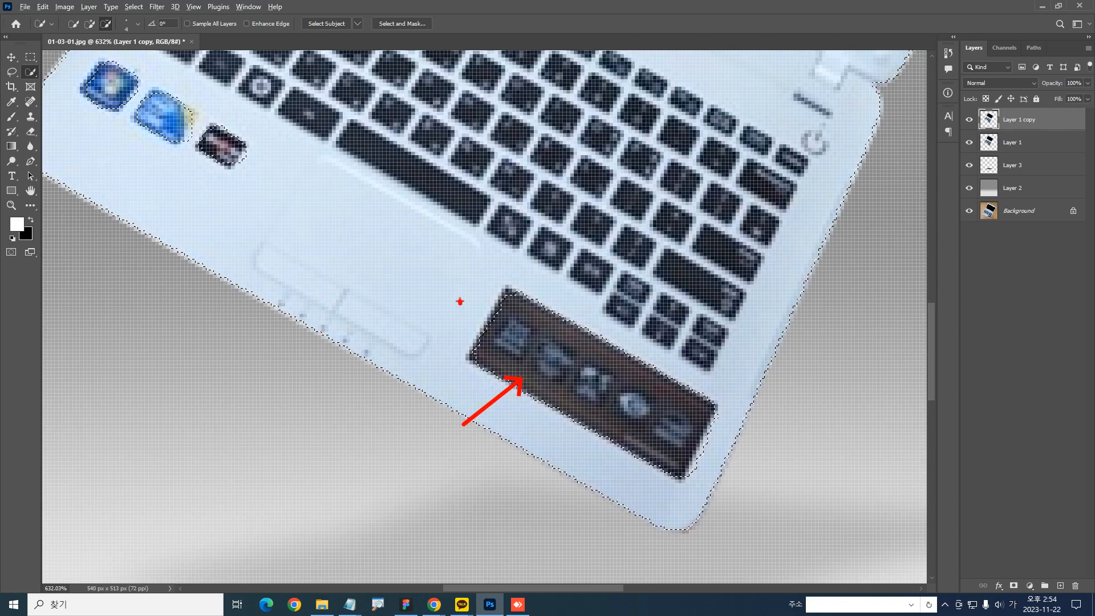
key(Escape)
key(ctrl+1)
mouse_move(499, 297)
mouse_down()
mouse_move(543, 270)
mouse_move(541, 346)
mouse_up()
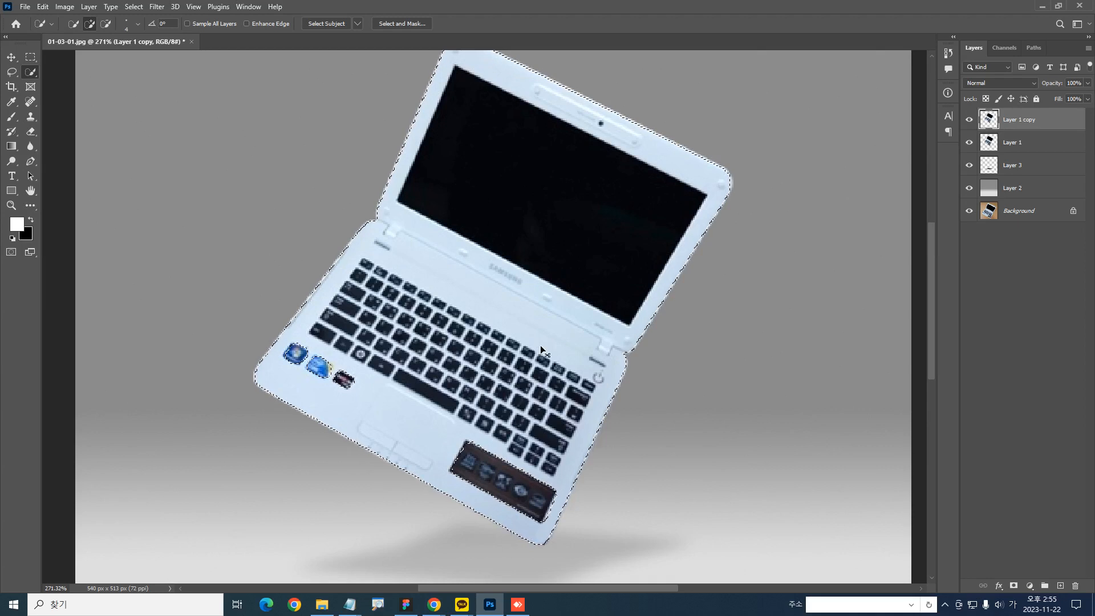
Set the selected laptop body's saturation to -100 with a Hue/Saturation adjustment
click(64, 6)
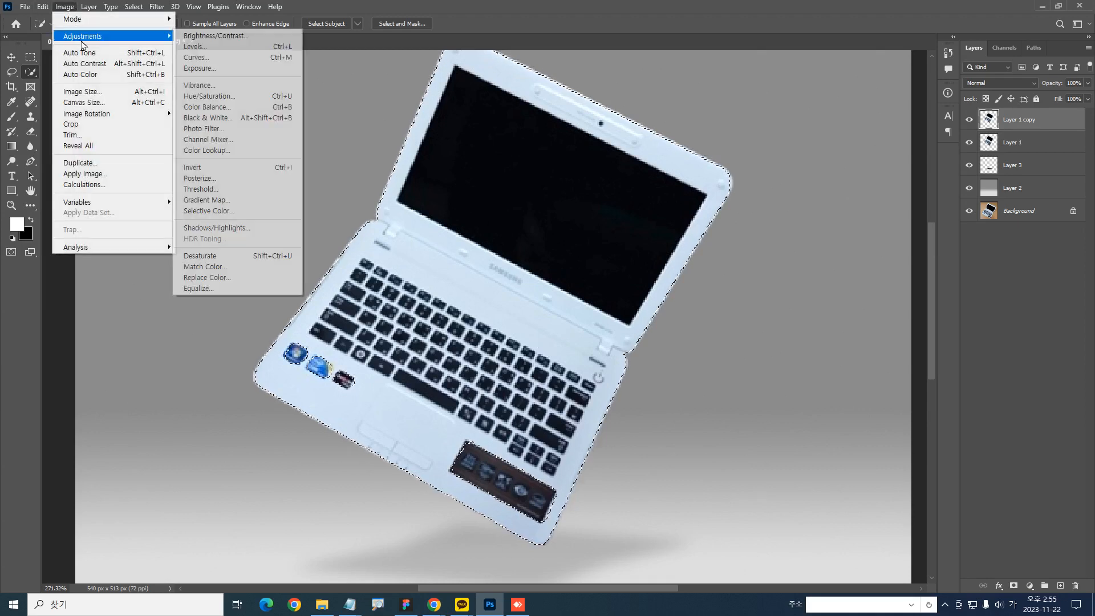
mouse_move(163, 35)
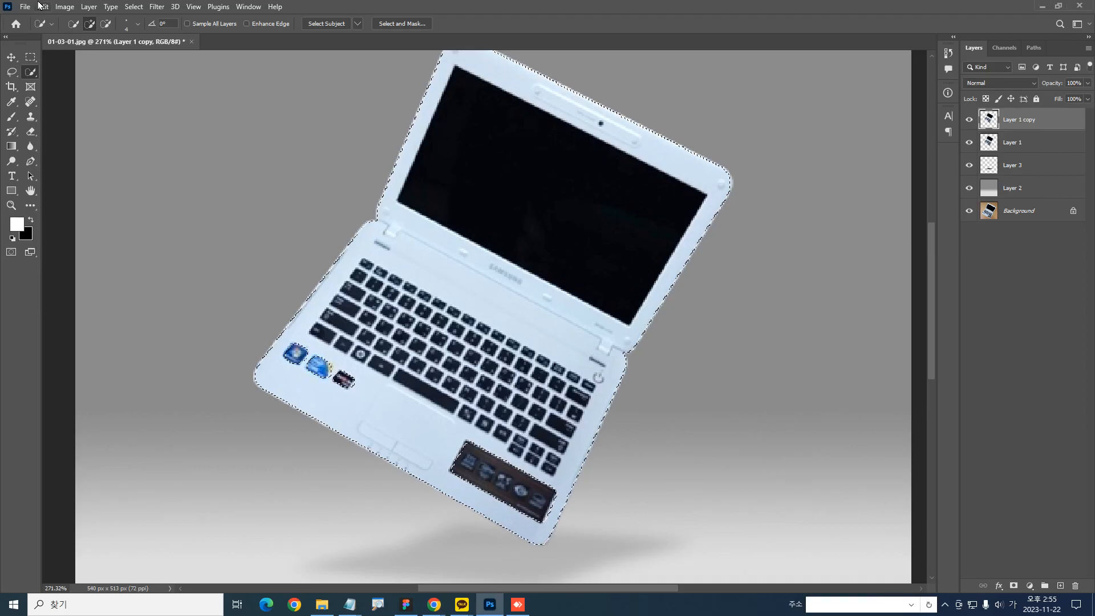
key(ctrl+u)
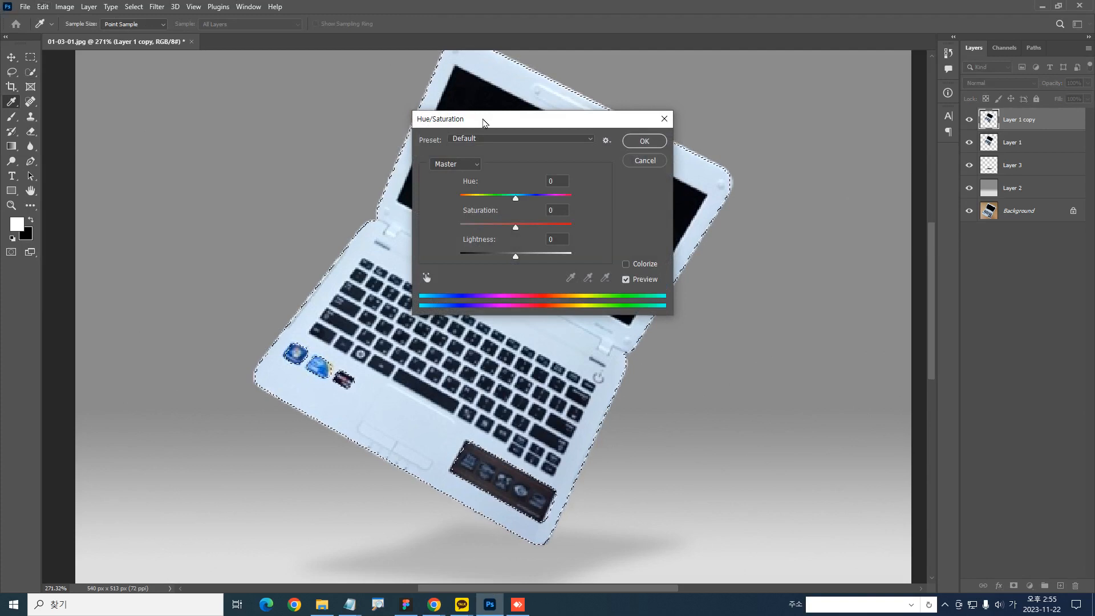
drag(482, 117, 590, 121)
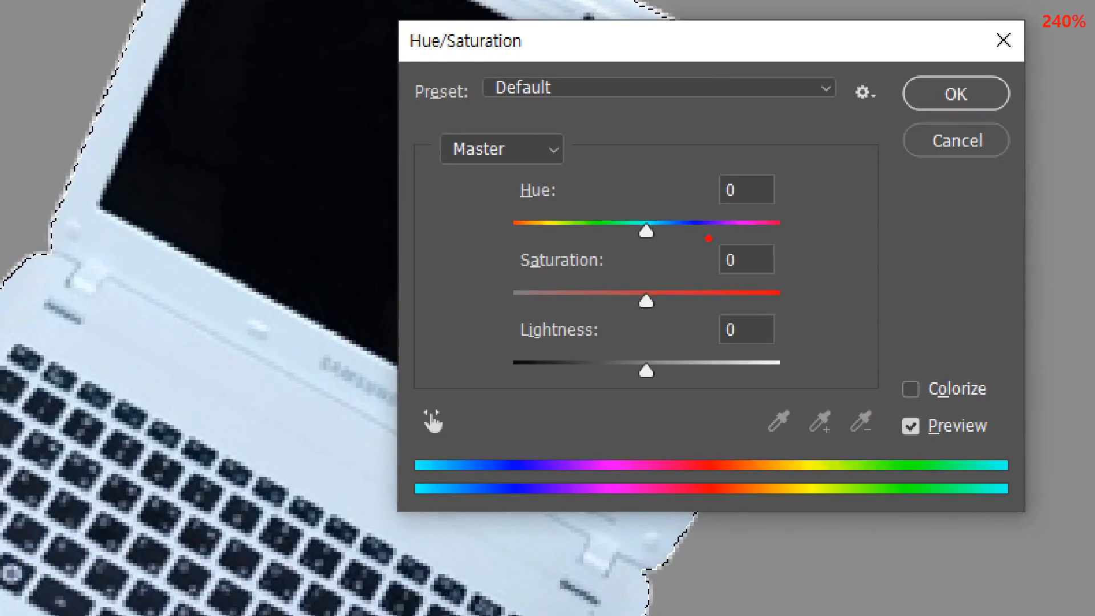
mouse_move(749, 242)
mouse_down()
mouse_move(465, 257)
mouse_move(730, 189)
mouse_up()
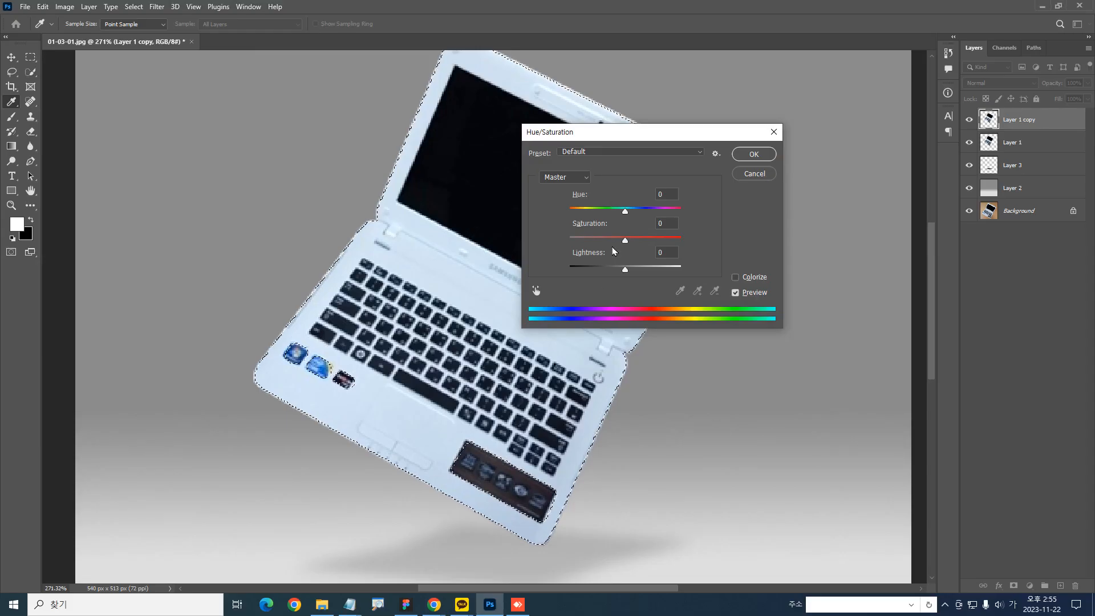
mouse_move(604, 144)
mouse_down()
mouse_move(760, 199)
mouse_move(758, 237)
mouse_up()
drag(514, 300, 502, 292)
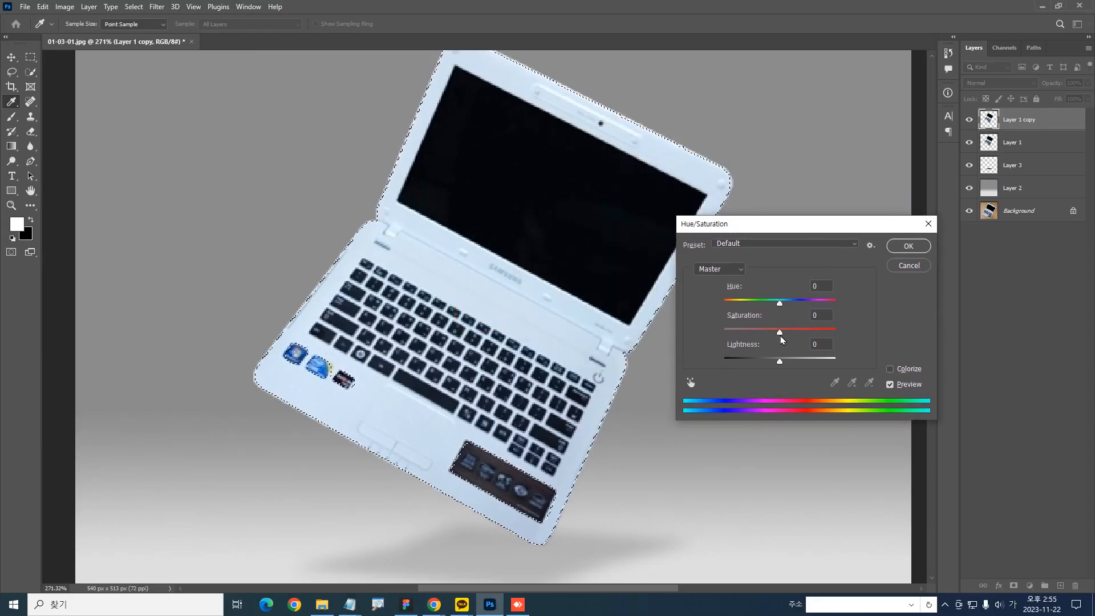
drag(779, 332, 694, 333)
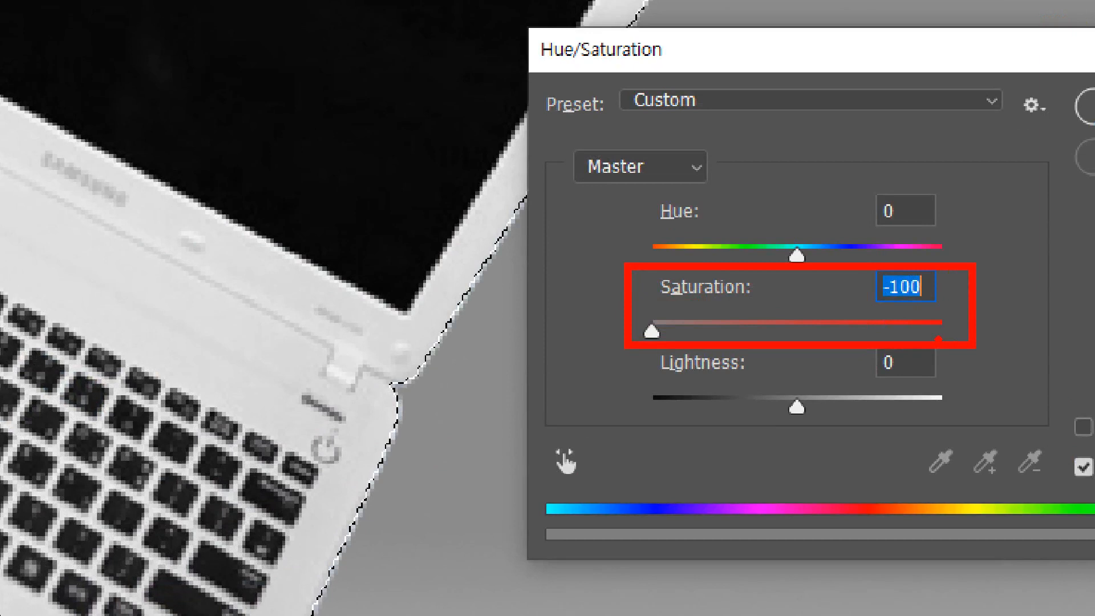
key(e)
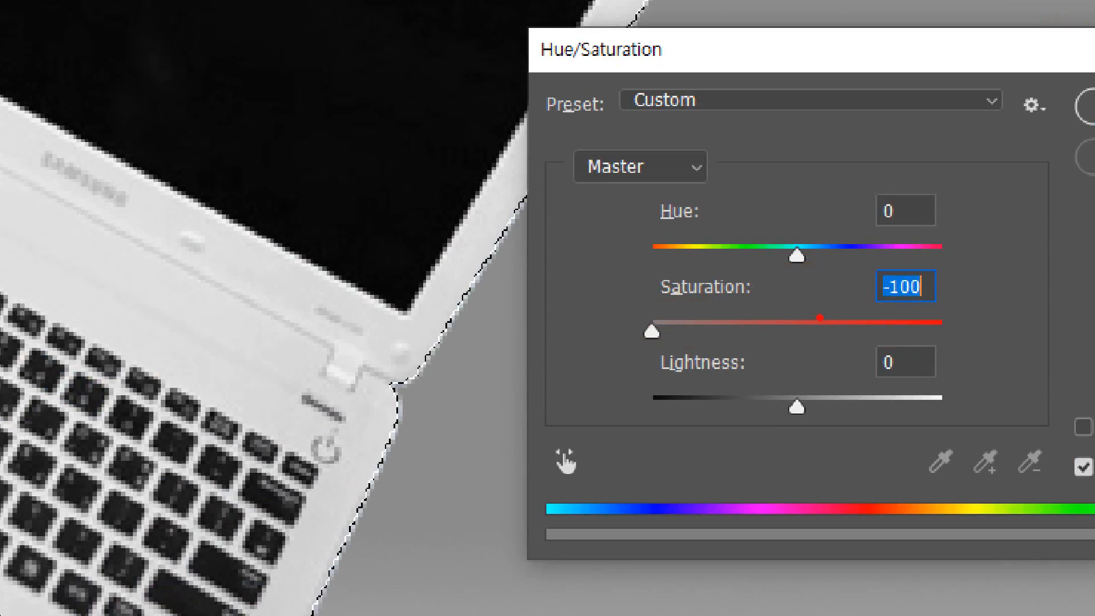
drag(791, 314, 624, 325)
key(e)
drag(797, 337, 669, 337)
drag(742, 349, 704, 345)
key(e)
key(Escape)
mouse_move(780, 335)
mouse_down()
mouse_move(858, 333)
mouse_move(692, 330)
mouse_up()
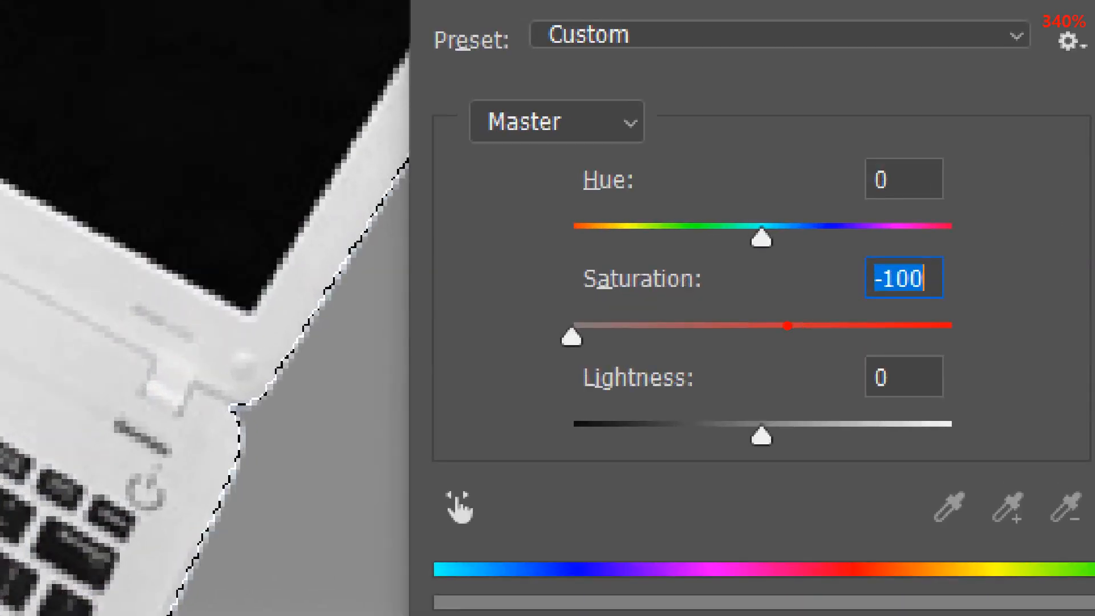
mouse_move(516, 271)
mouse_down()
mouse_move(993, 348)
mouse_move(801, 309)
mouse_move(747, 276)
mouse_move(497, 351)
mouse_up()
key(e)
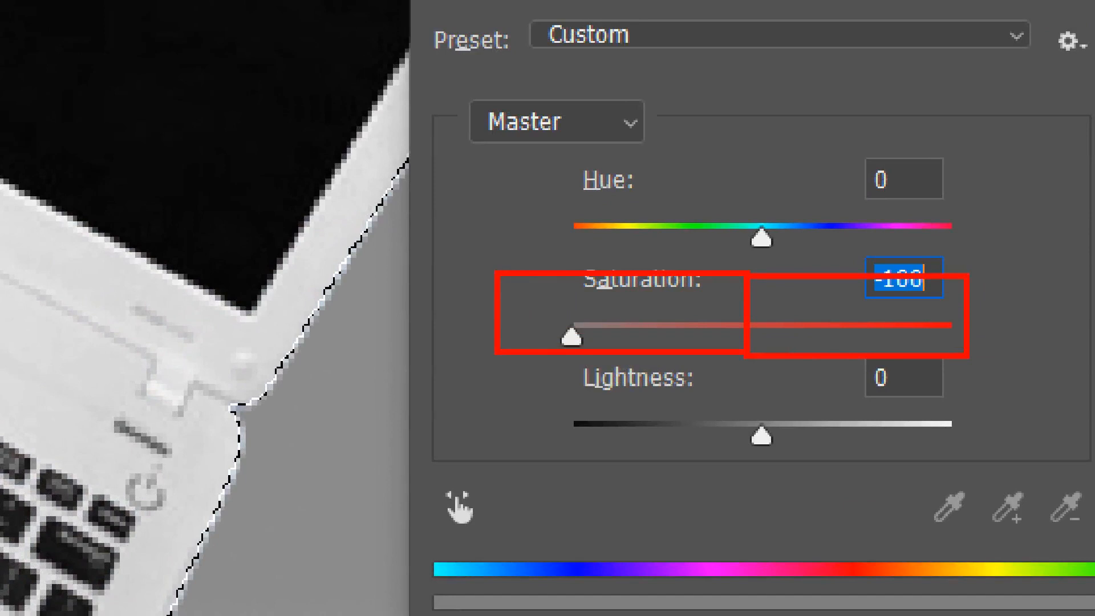
mouse_move(773, 371)
mouse_down()
mouse_move(930, 337)
mouse_move(596, 381)
mouse_up()
key(Escape)
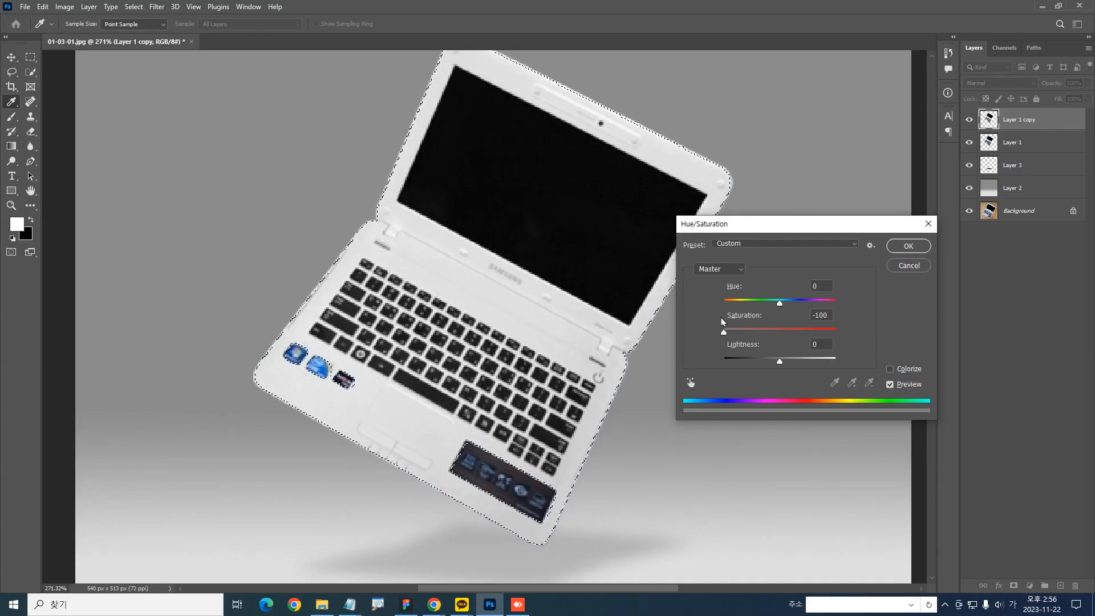
Apply the open Hue/Saturation adjustment to the laptop body and clear the selection
key(alt+2)
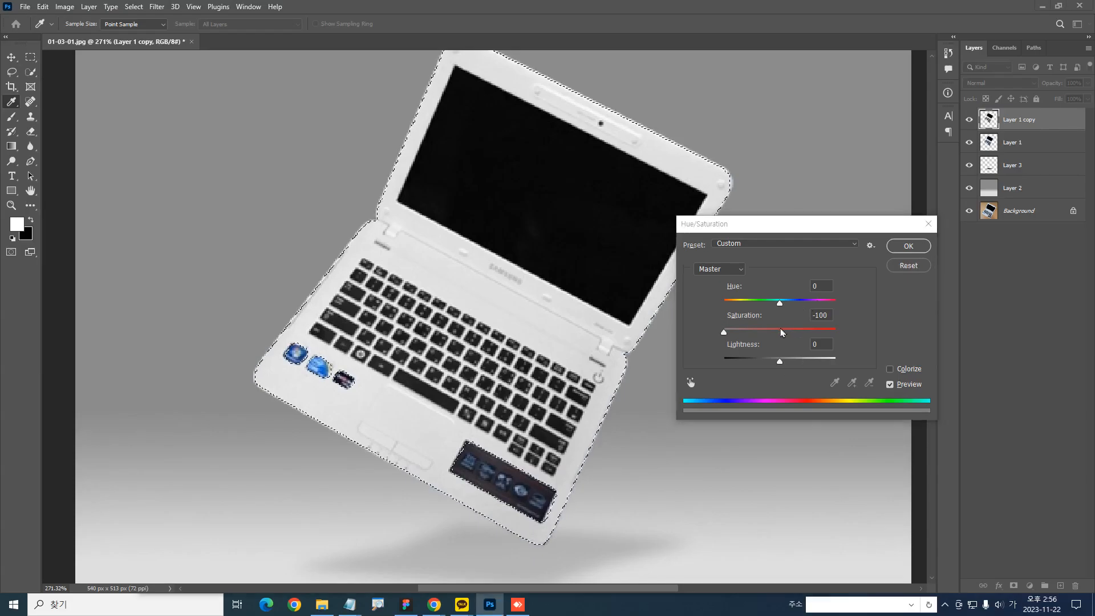
key(Escape)
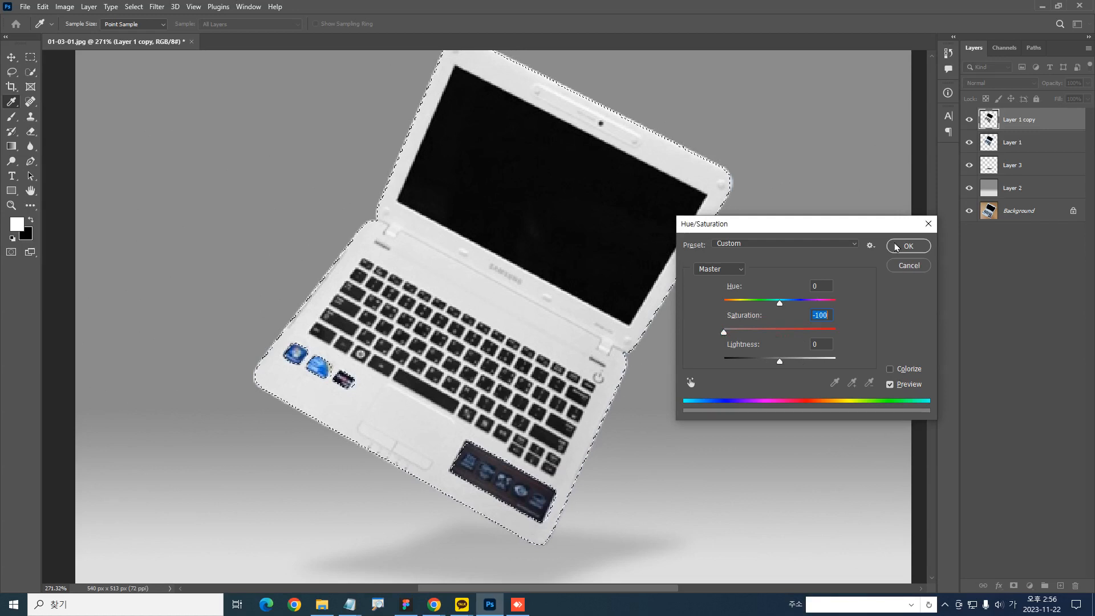
click(907, 245)
key(w)
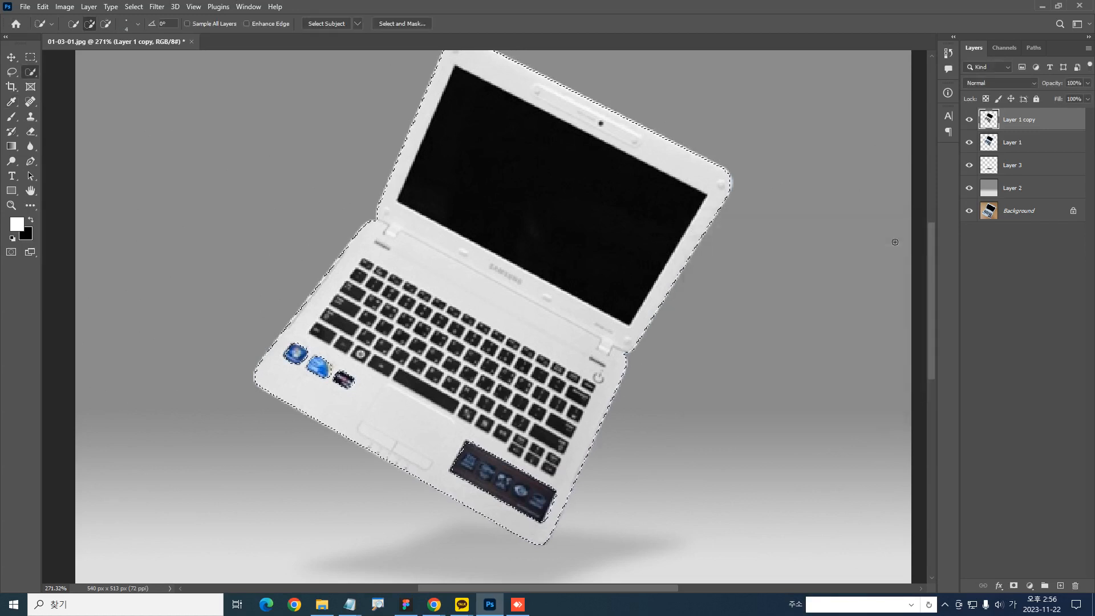
scroll(574, 313, down, 2)
scroll(574, 313, down, 2)
scroll(574, 313, up, 1)
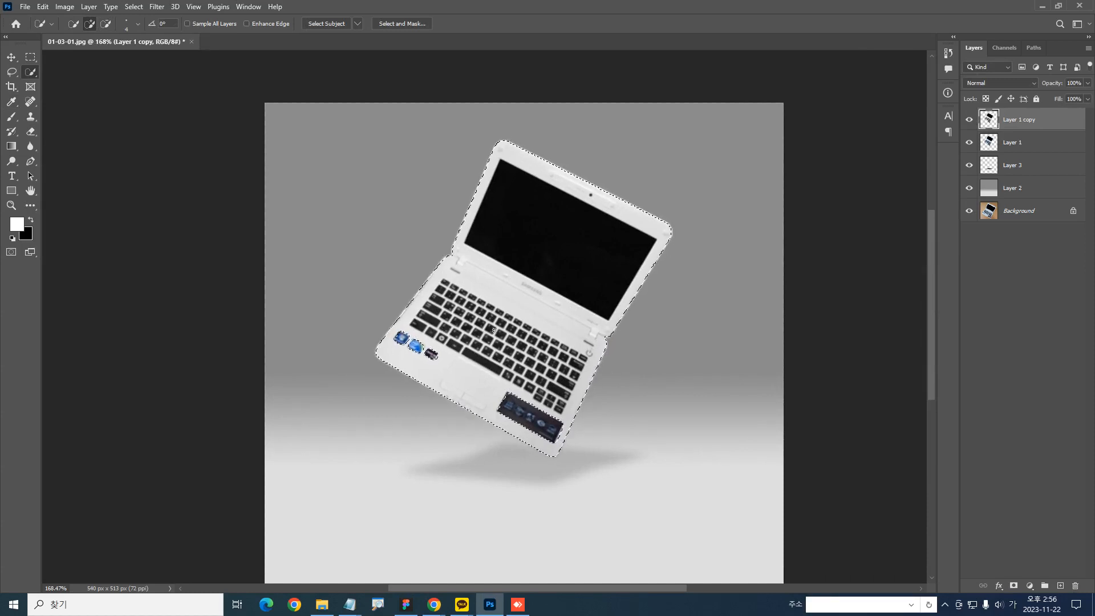
key(ctrl+d)
key(ctrl+z)
key(ctrl+d)
key(ctrl+1)
key(m)
drag(494, 333, 582, 330)
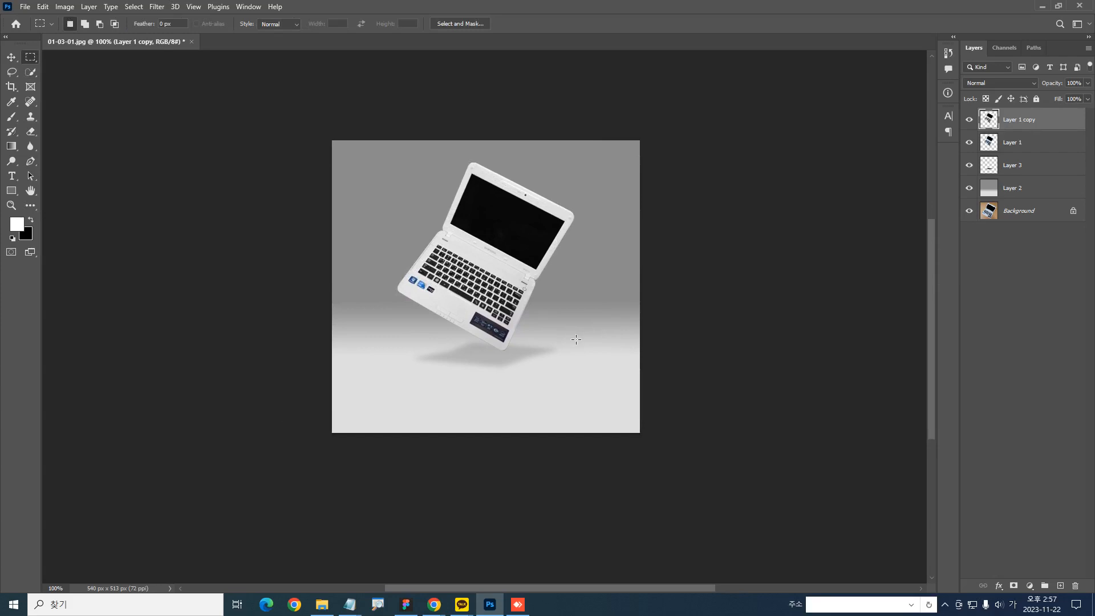
drag(485, 238, 524, 280)
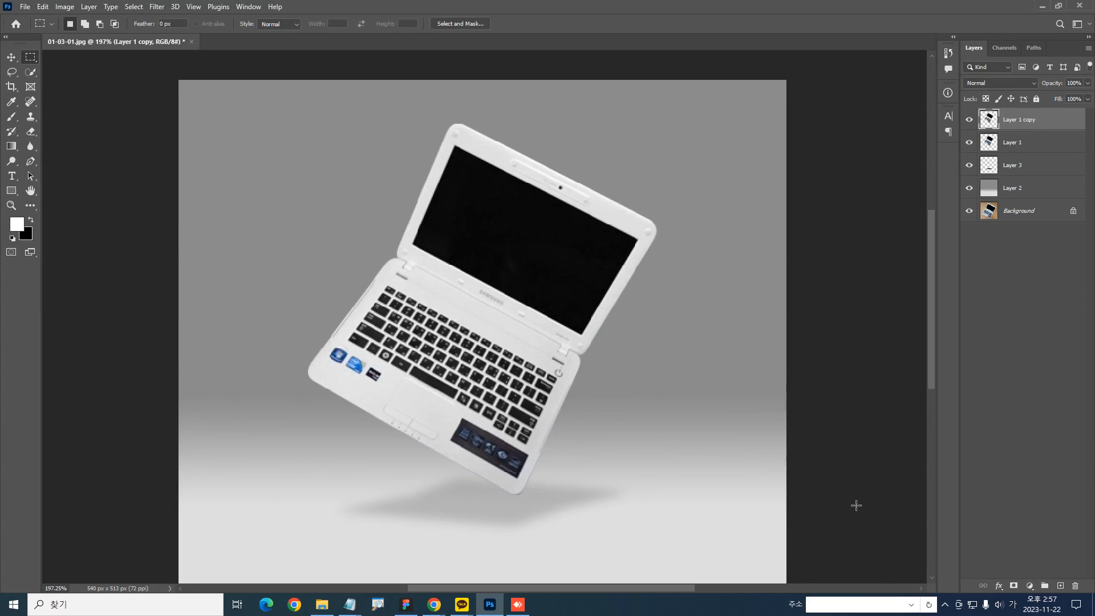
Create a new empty layer above Layer 1 copy and choose the Pen tool in Path mode
click(1059, 582)
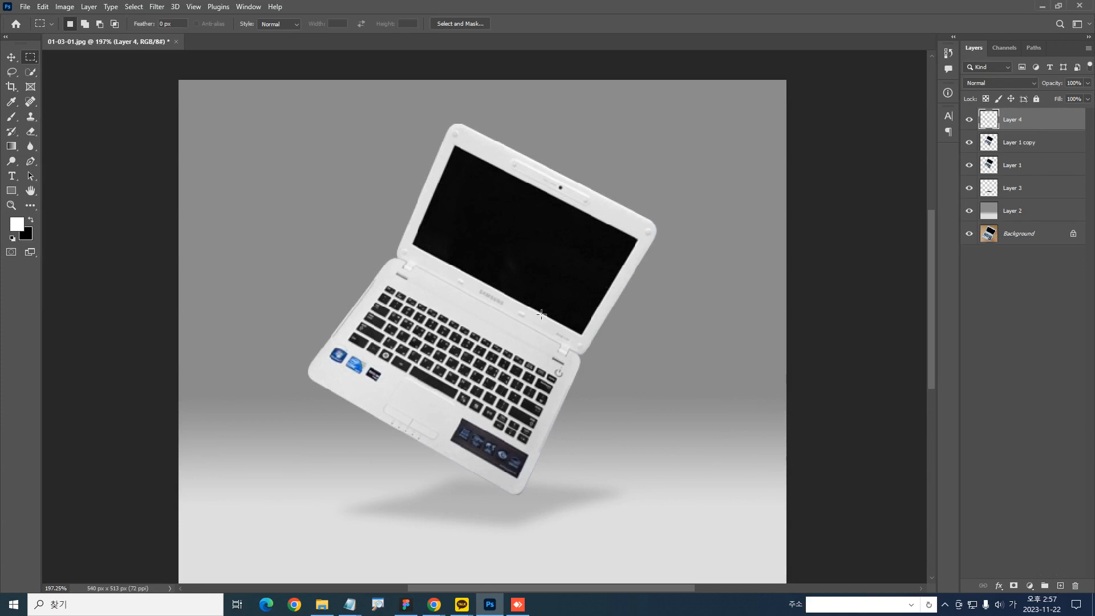
scroll(439, 250, up, 1)
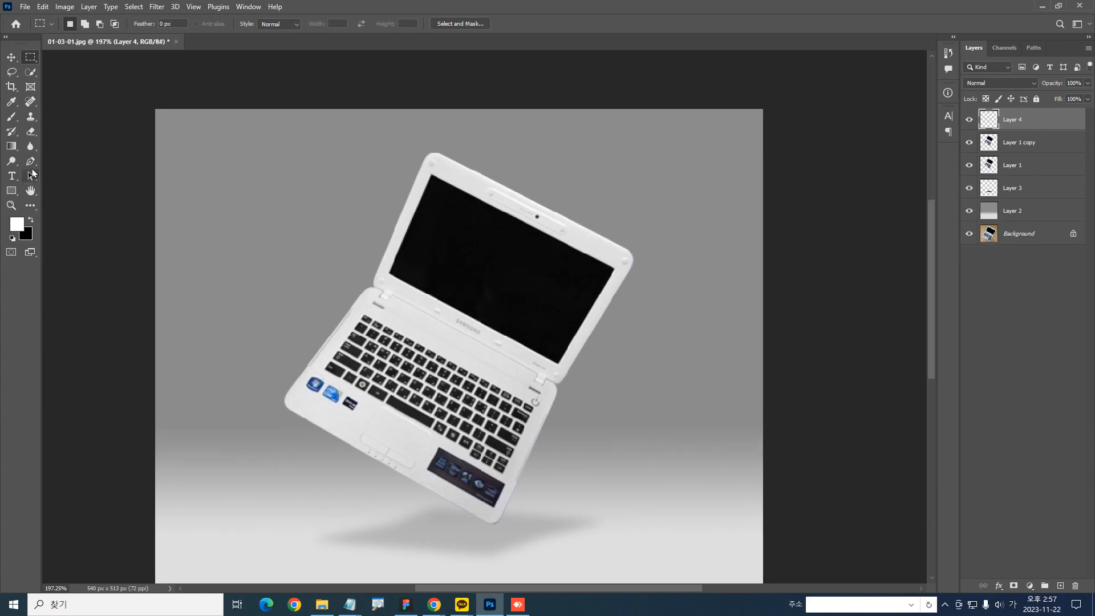
click(31, 162)
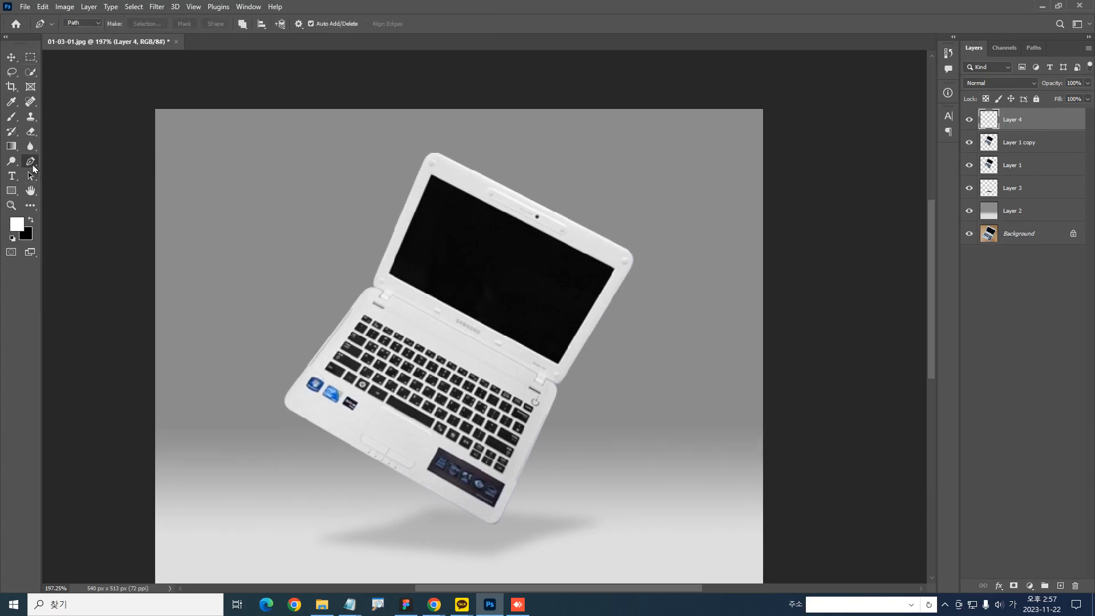
click(431, 176)
click(388, 275)
click(615, 268)
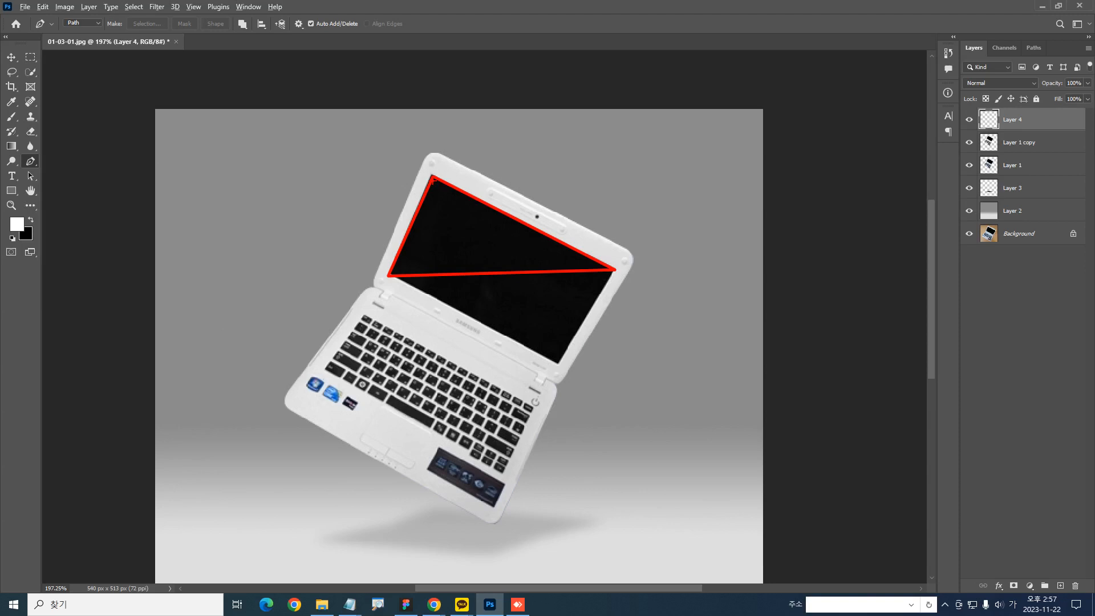
key(ctrl+z)
key(ctrl+z)
key(ctrl+z)
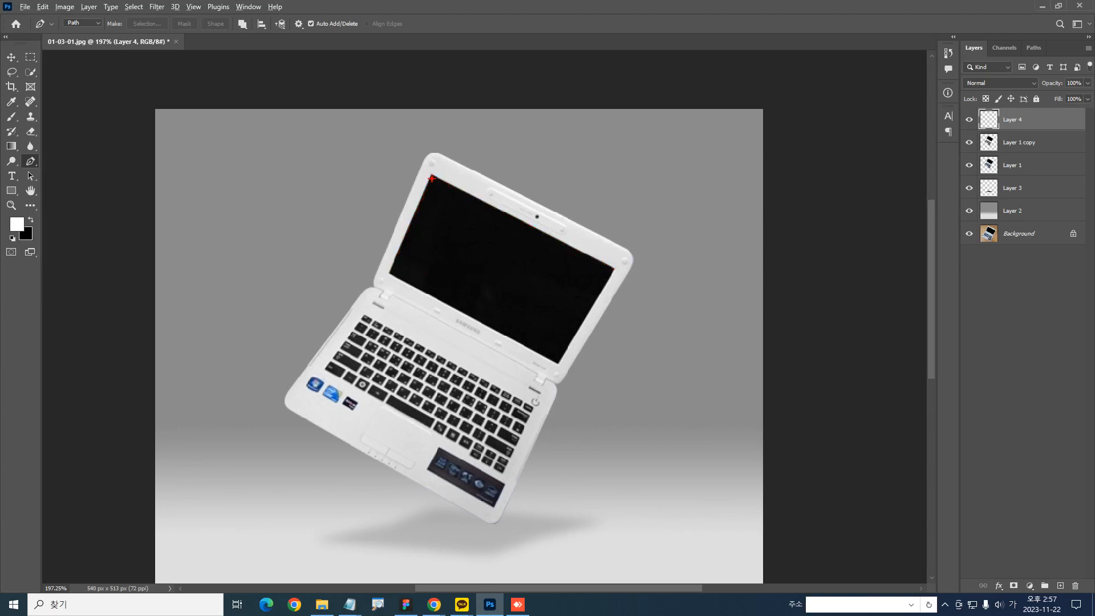
drag(433, 176, 390, 262)
key(ctrl+z)
mouse_move(434, 176)
mouse_down()
mouse_move(384, 278)
mouse_move(444, 242)
mouse_move(553, 250)
mouse_move(617, 272)
mouse_move(433, 178)
mouse_up()
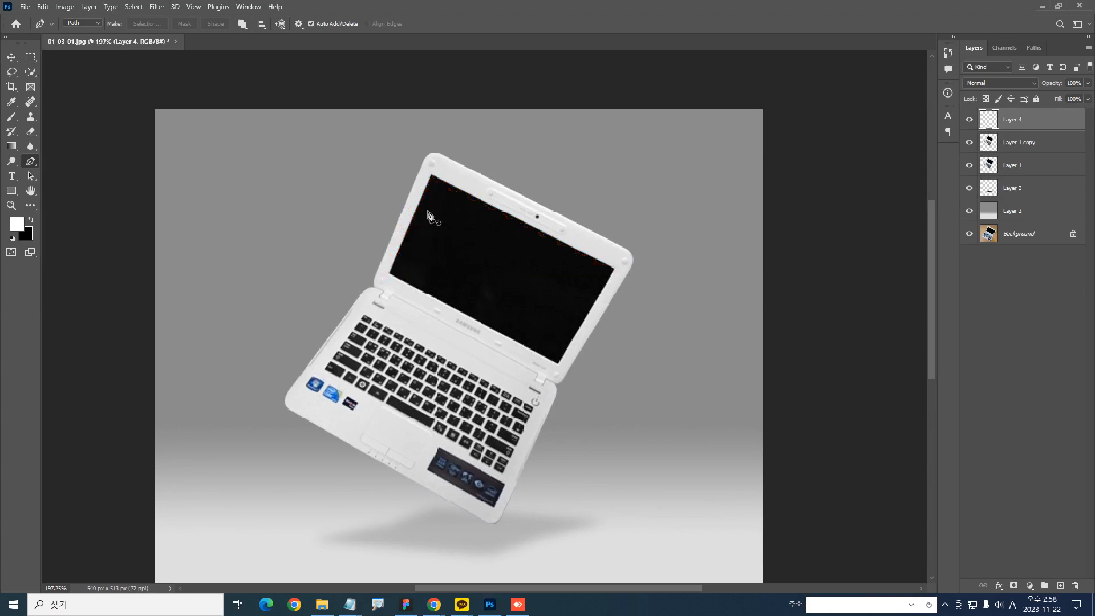
Draw a closed path over the laptop screen's upper-left area with a curved lower edge between opposite corners, and convert it to a selection
click(430, 177)
click(390, 274)
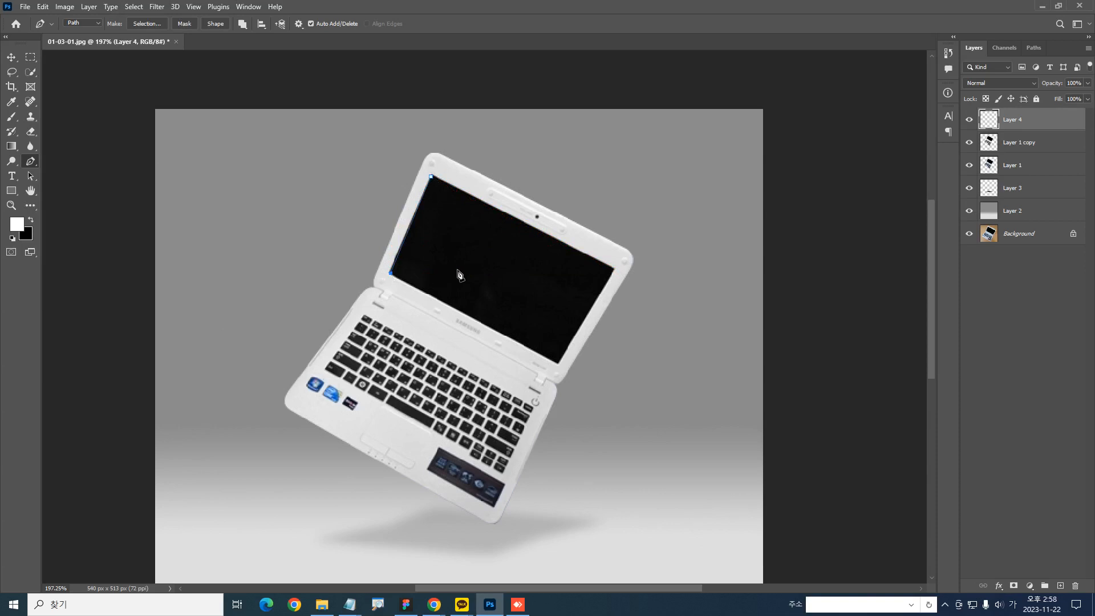
drag(613, 269, 756, 323)
drag(613, 269, 543, 232)
click(431, 177)
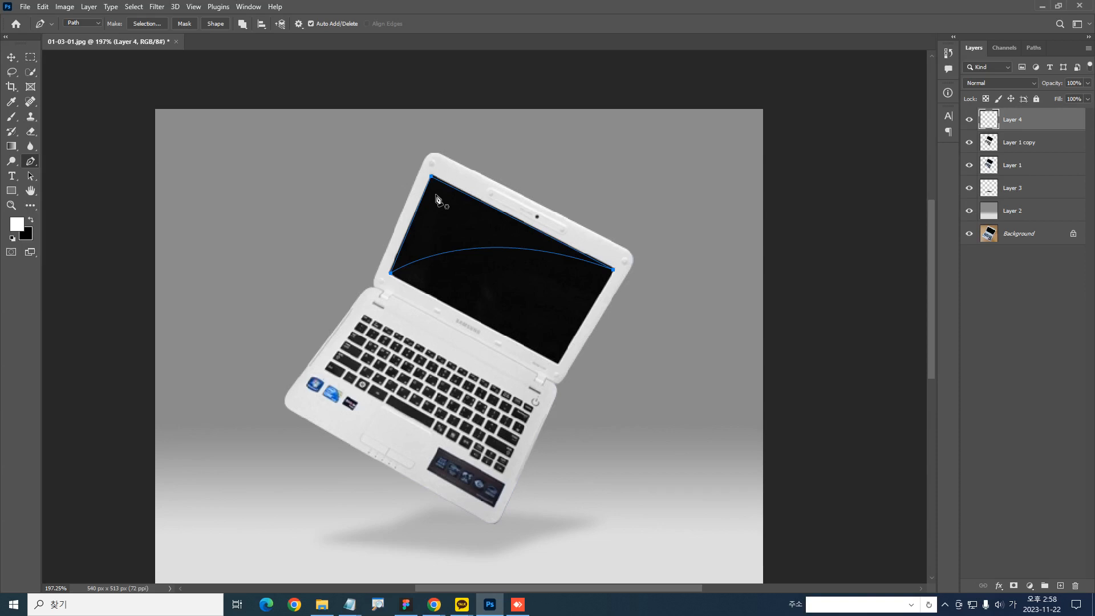
key(ctrl+Return)
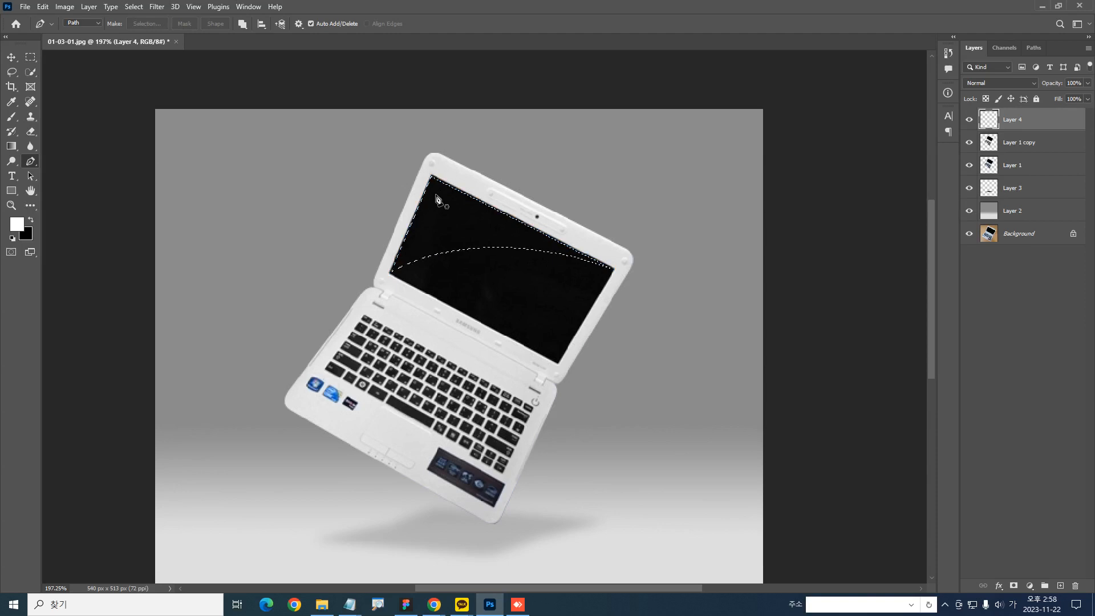
Fill the curved screen selection with white on Layer 4 and lower the layer's Fill to 10%
key(alt+Delete)
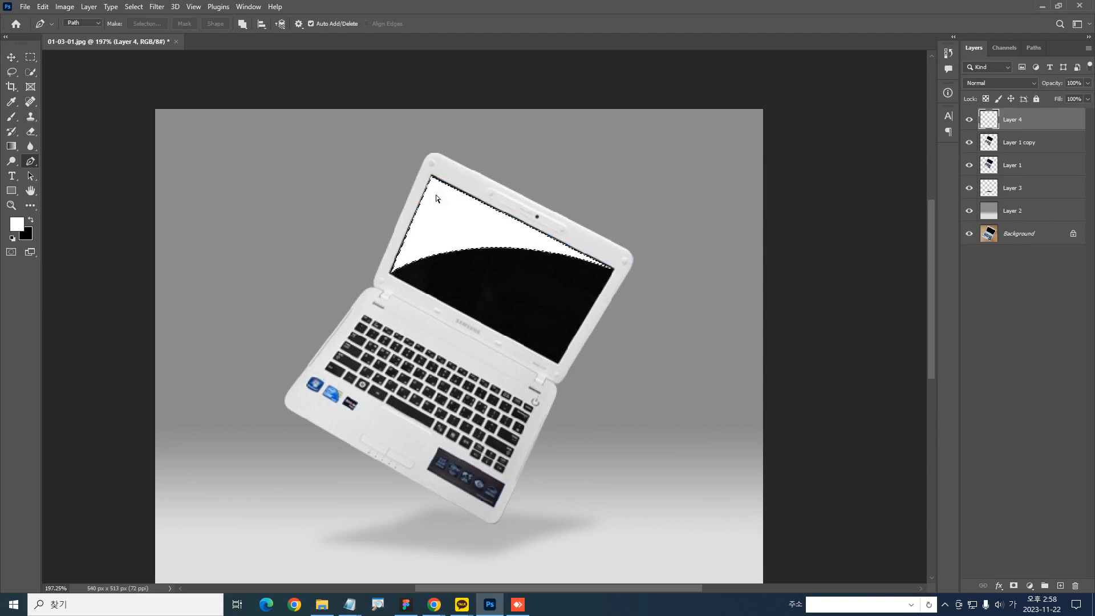
key(ctrl+d)
key(m)
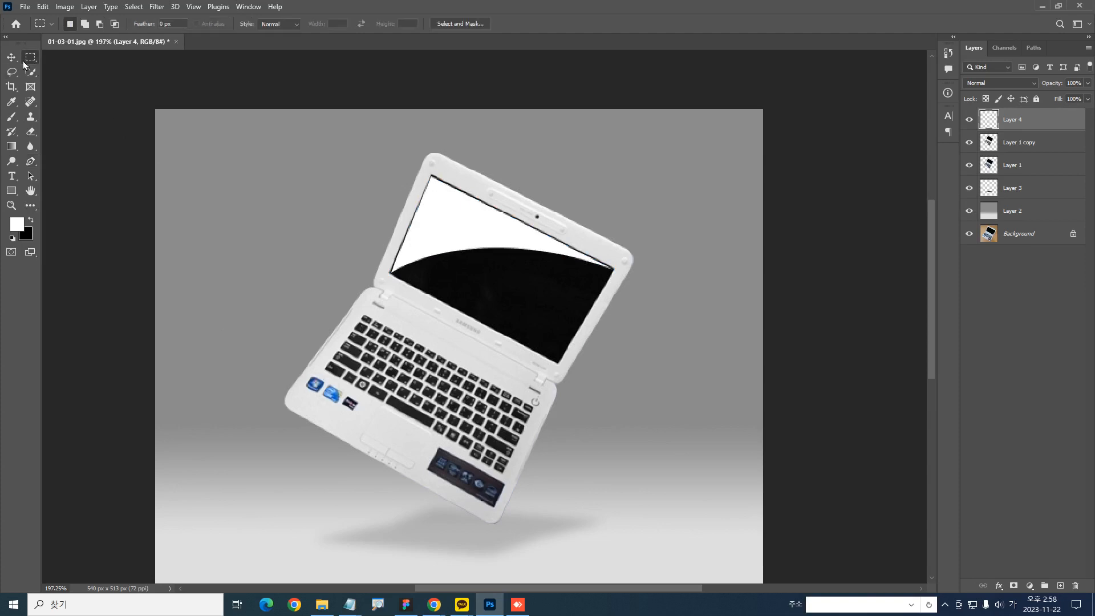
drag(560, 382, 537, 338)
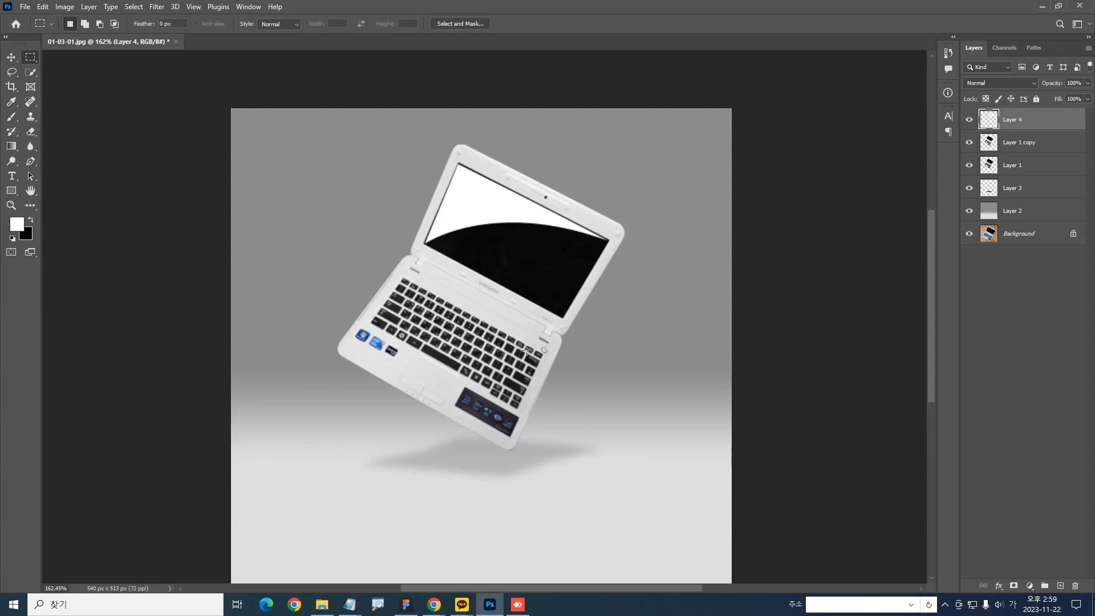
drag(1056, 100, 1005, 100)
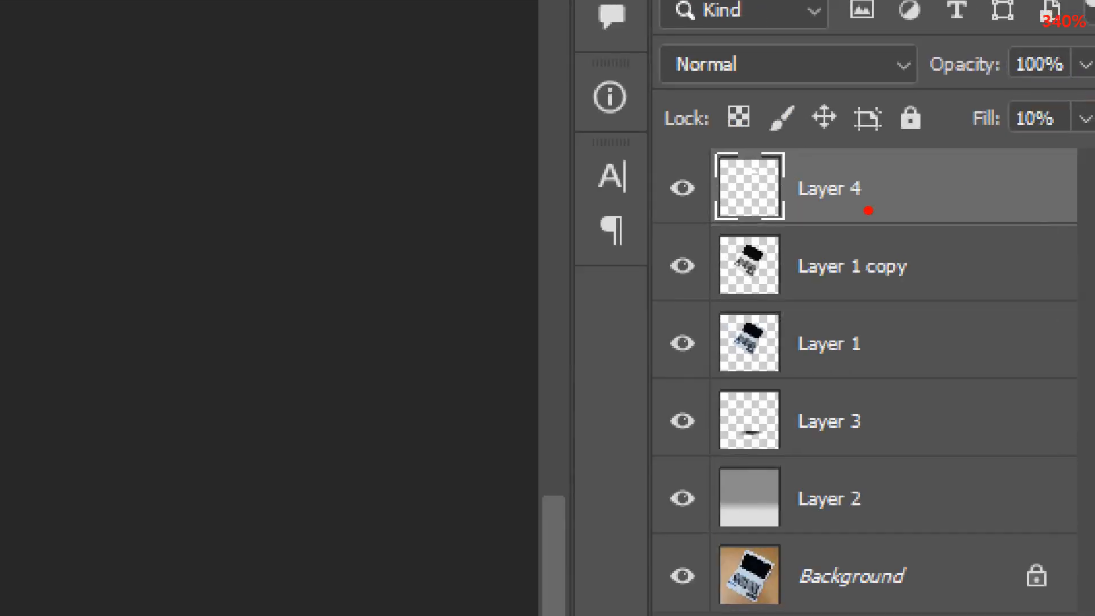
mouse_move(896, 228)
mouse_down()
mouse_move(707, 200)
mouse_move(795, 235)
mouse_up()
mouse_move(1059, 152)
mouse_down()
mouse_move(1086, 146)
mouse_move(976, 170)
mouse_up()
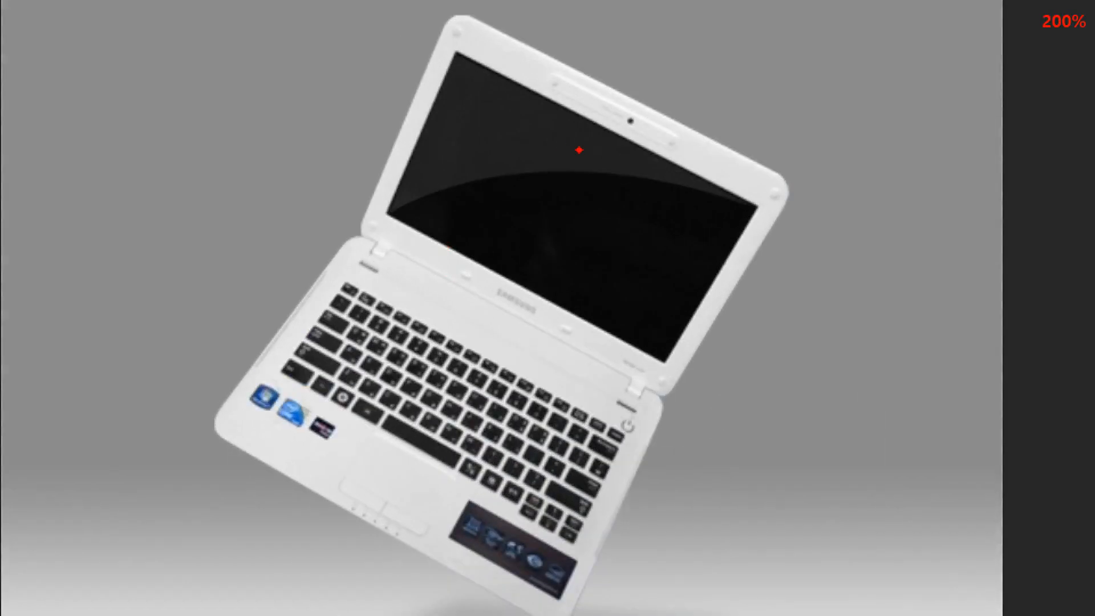
drag(520, 211, 481, 247)
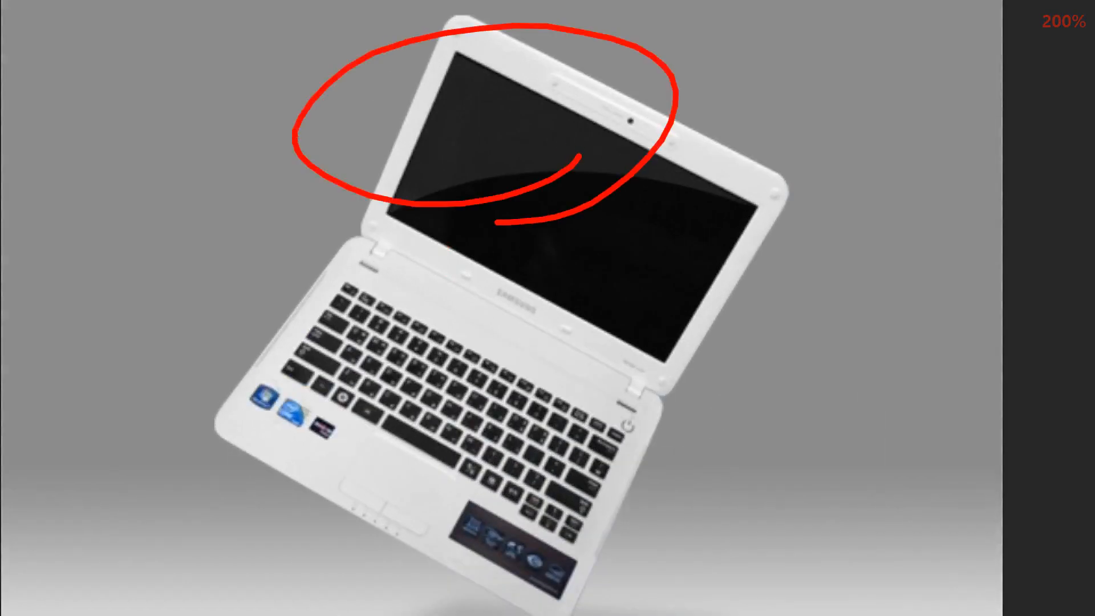
key(e)
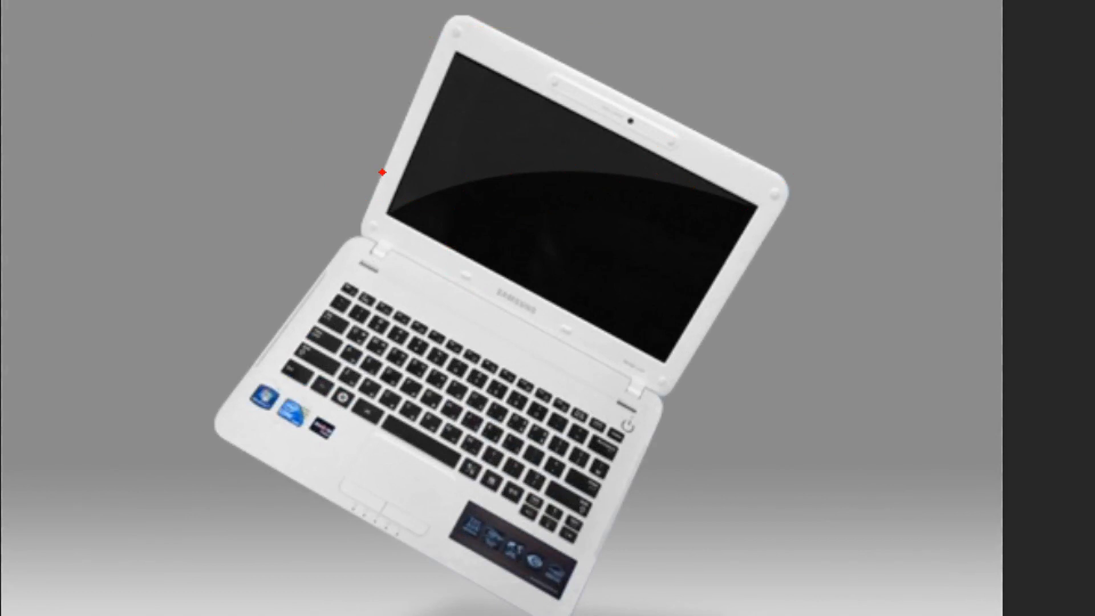
key(Escape)
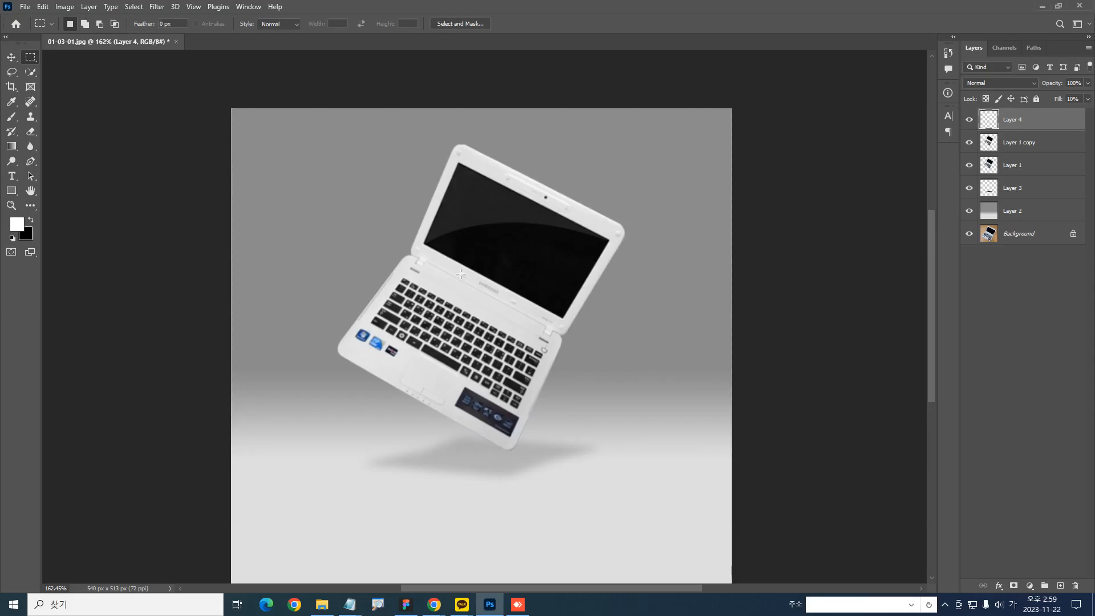
drag(534, 196, 575, 260)
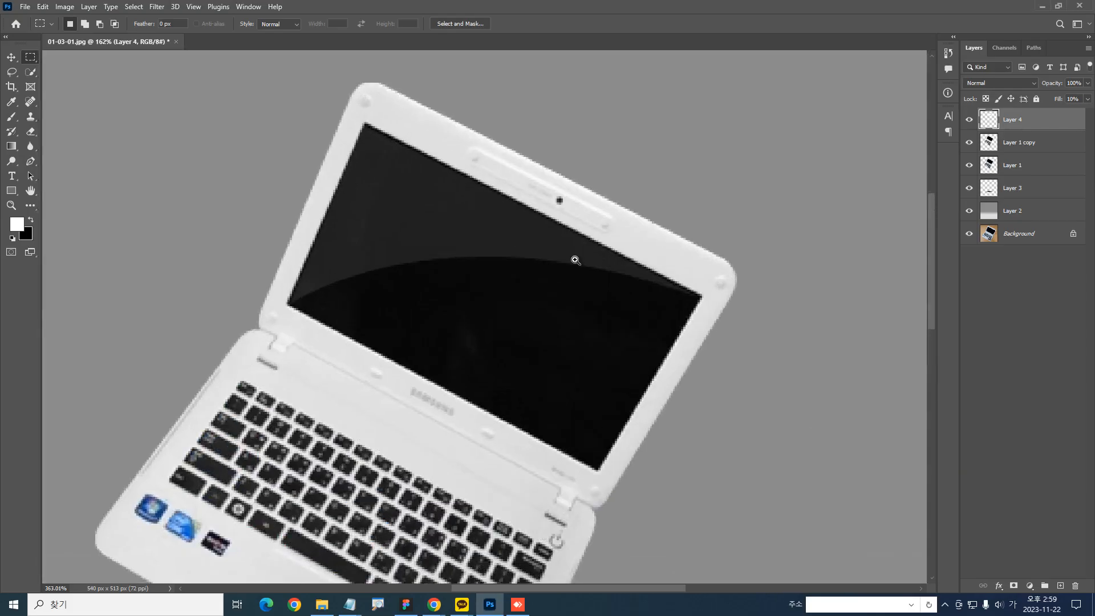
key(ctrl+1)
mouse_move(1082, 111)
mouse_down()
mouse_move(1037, 104)
mouse_move(1062, 112)
mouse_up()
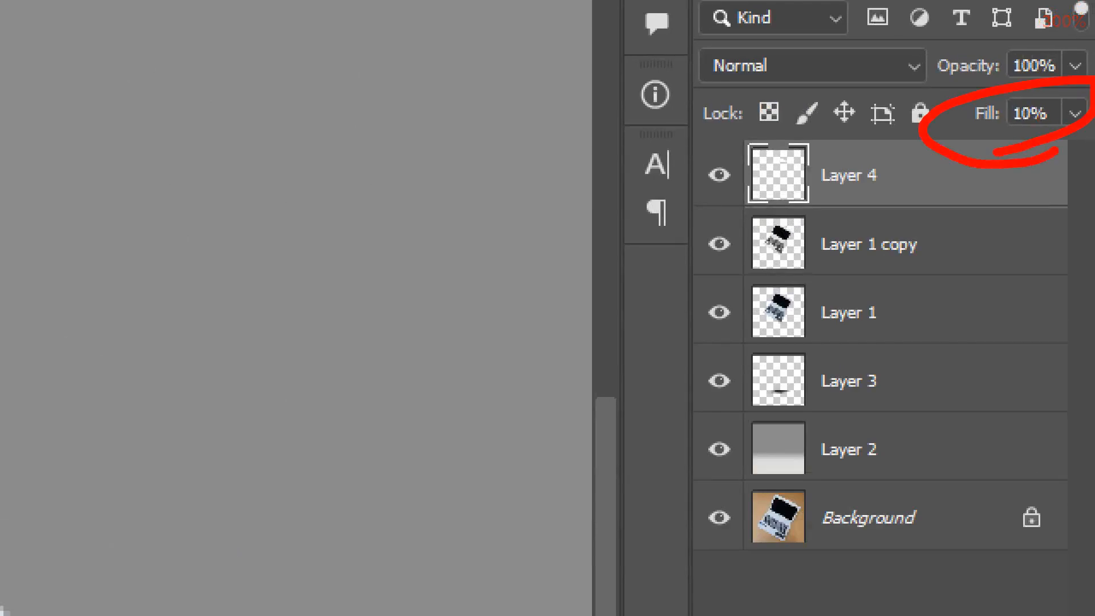
key(e)
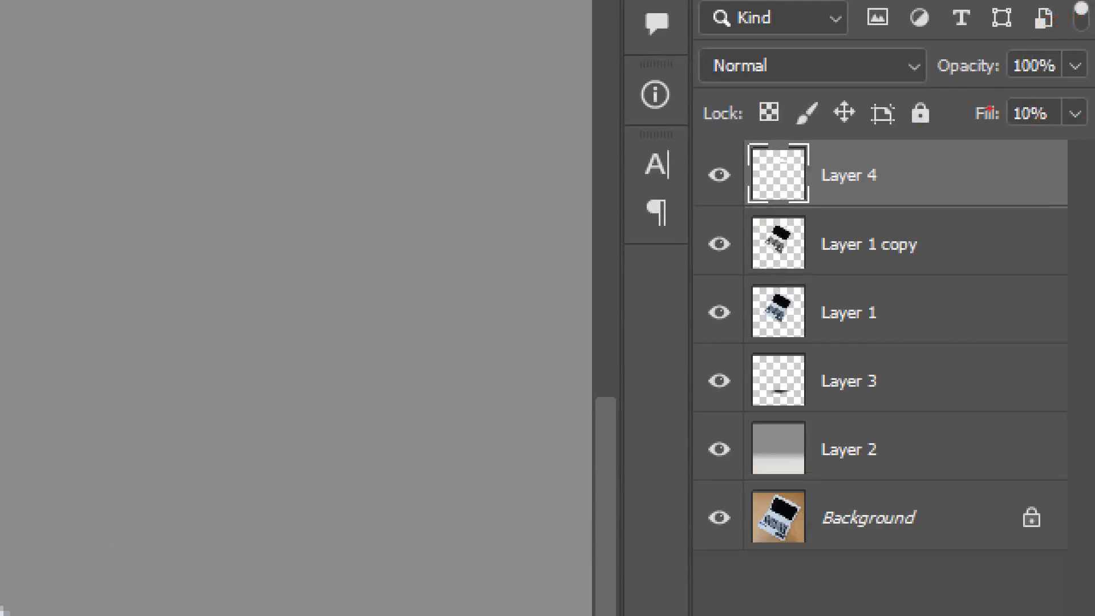
drag(960, 93, 1008, 138)
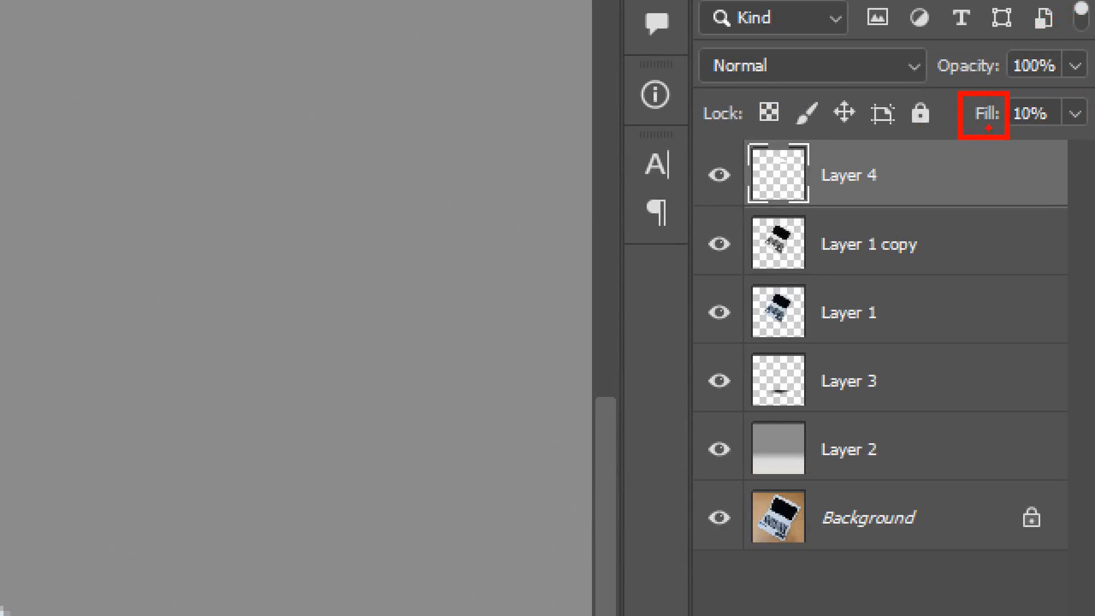
drag(1036, 193, 1034, 129)
key(ctrl+z)
key(ctrl+z)
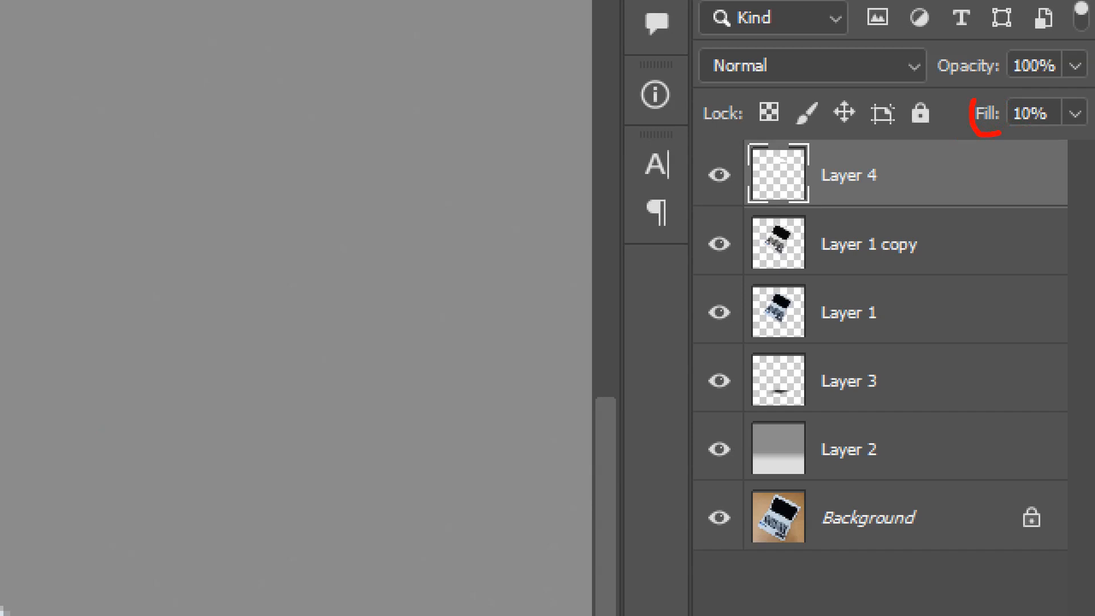
mouse_move(987, 130)
mouse_down()
mouse_move(891, 138)
mouse_move(1075, 137)
mouse_up()
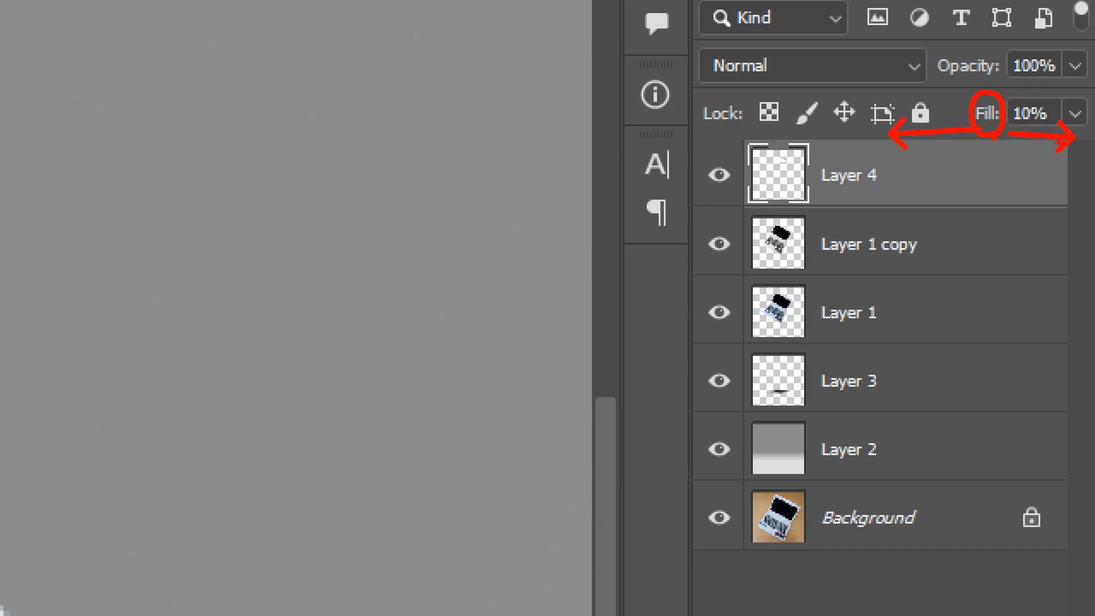
key(Escape)
scroll(665, 196, down, 5)
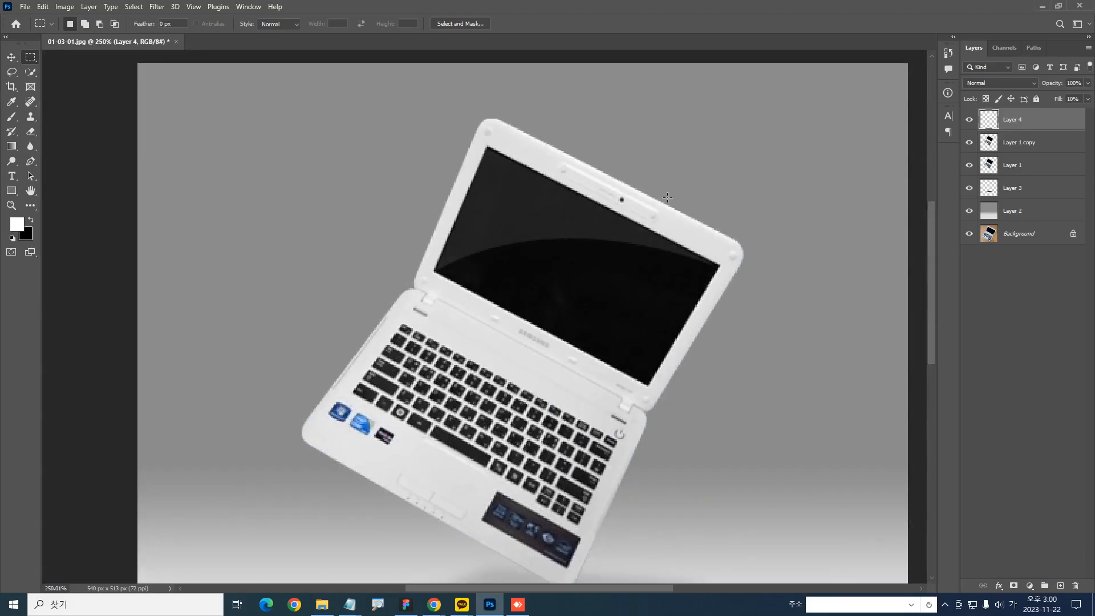
scroll(650, 194, up, 2)
scroll(335, 166, right, 3)
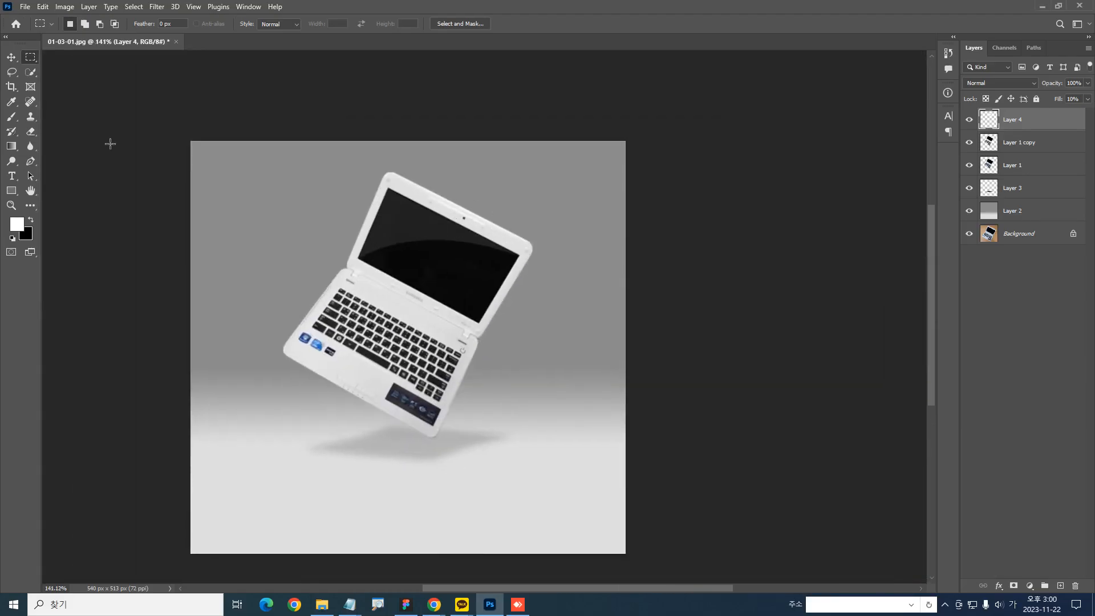
Set up the Eraser tool with a soft round brush at 150 px
click(31, 133)
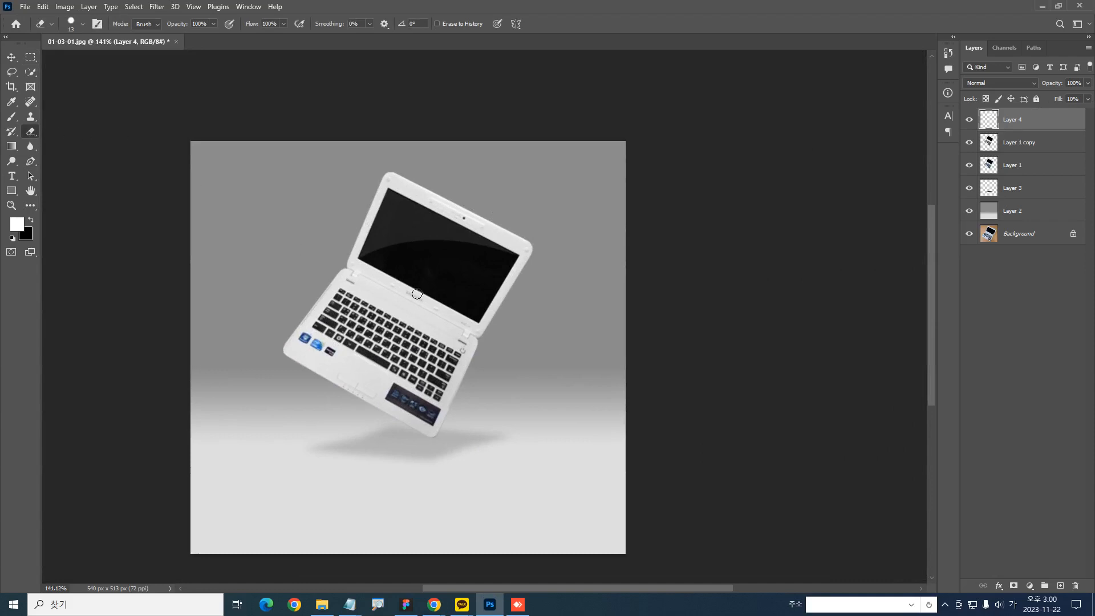
key(bracketright)
key(bracketright)
key(bracketright)
key(bracketright)
key(bracketright)
key(bracketright)
key(bracketright)
key(bracketright)
key(bracketright)
key(bracketright)
key(bracketright)
key(bracketright)
key(bracketright)
key(bracketright)
key(bracketright)
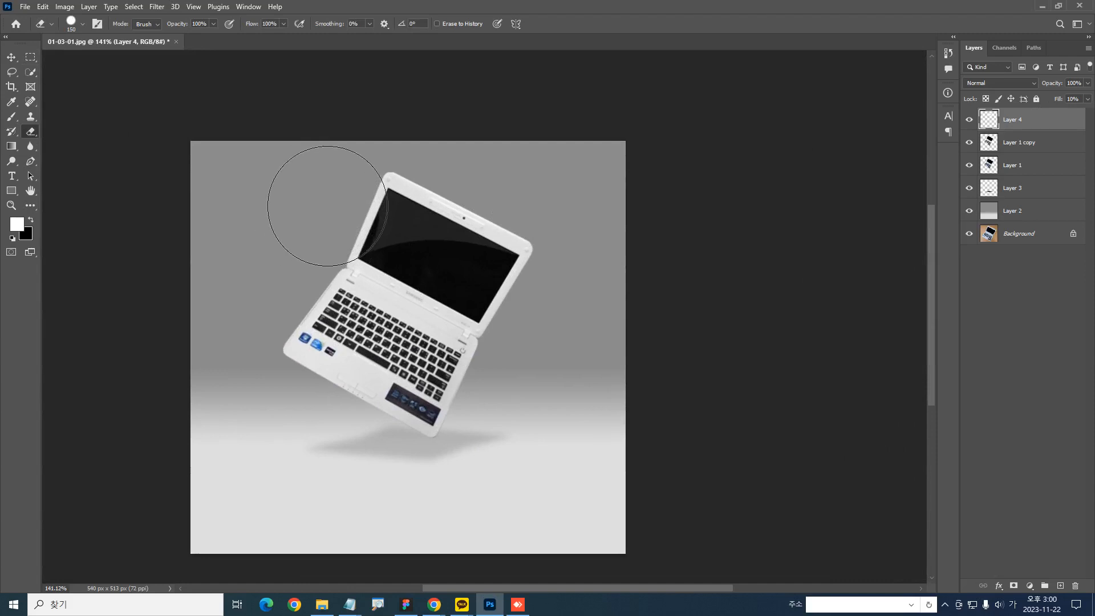
right_click(333, 204)
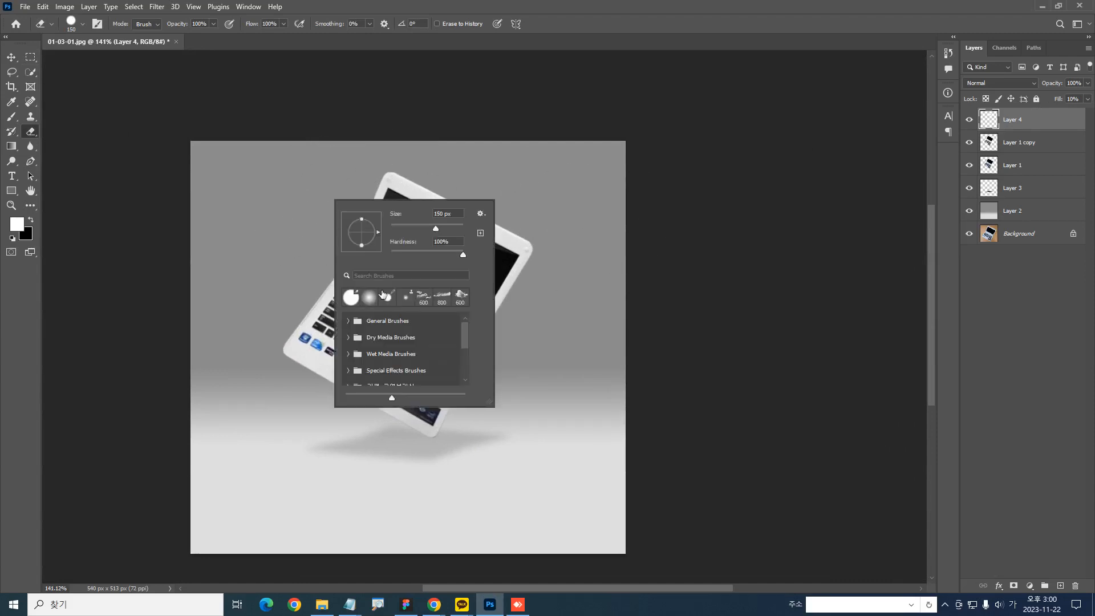
double_click(349, 300)
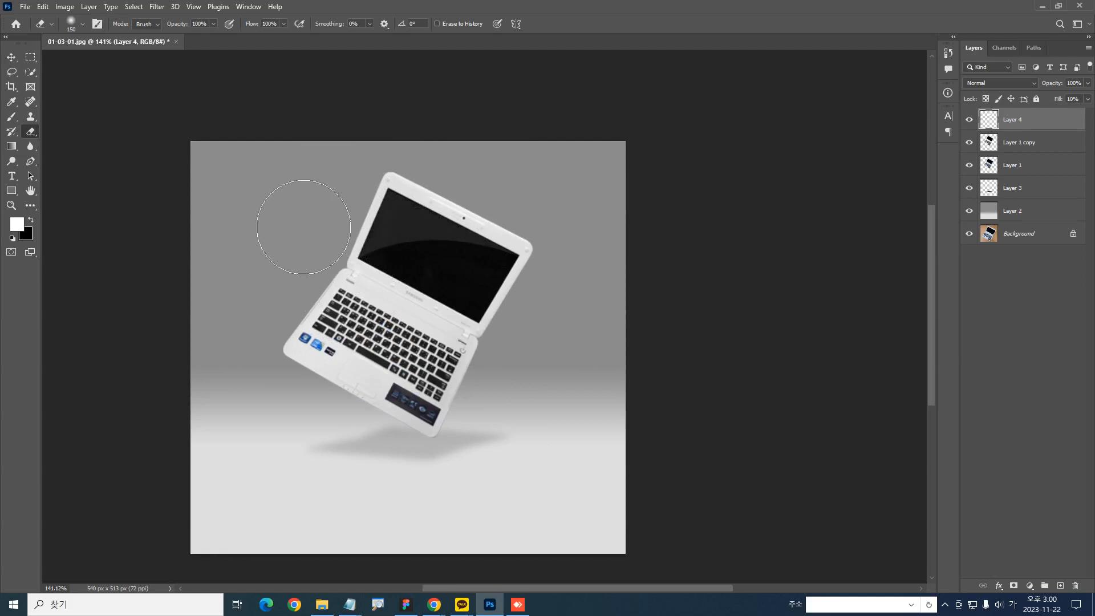
Fade the outer part of the screen reflection on Layer 4 with soft Eraser strokes along the laptop screen's upper edges
scroll(382, 206, up, 2)
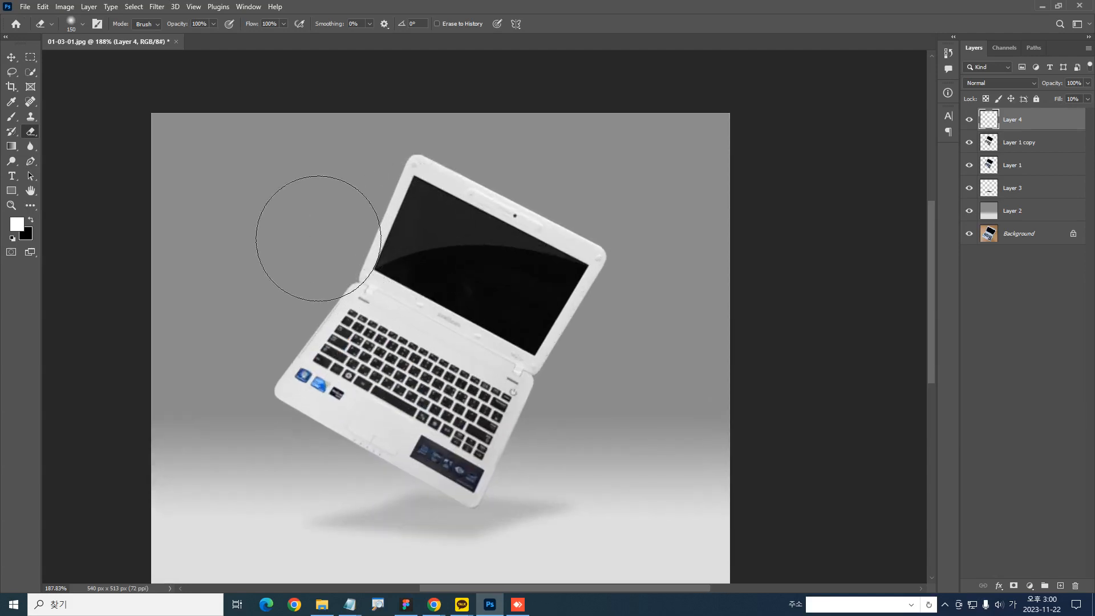
drag(430, 179, 533, 196)
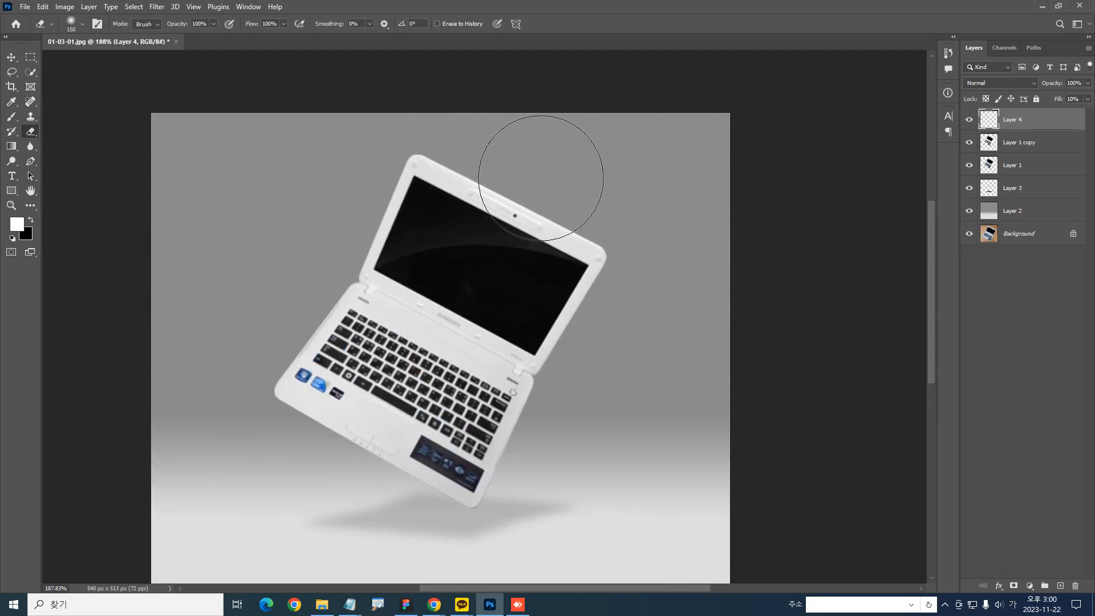
key(ctrl+z)
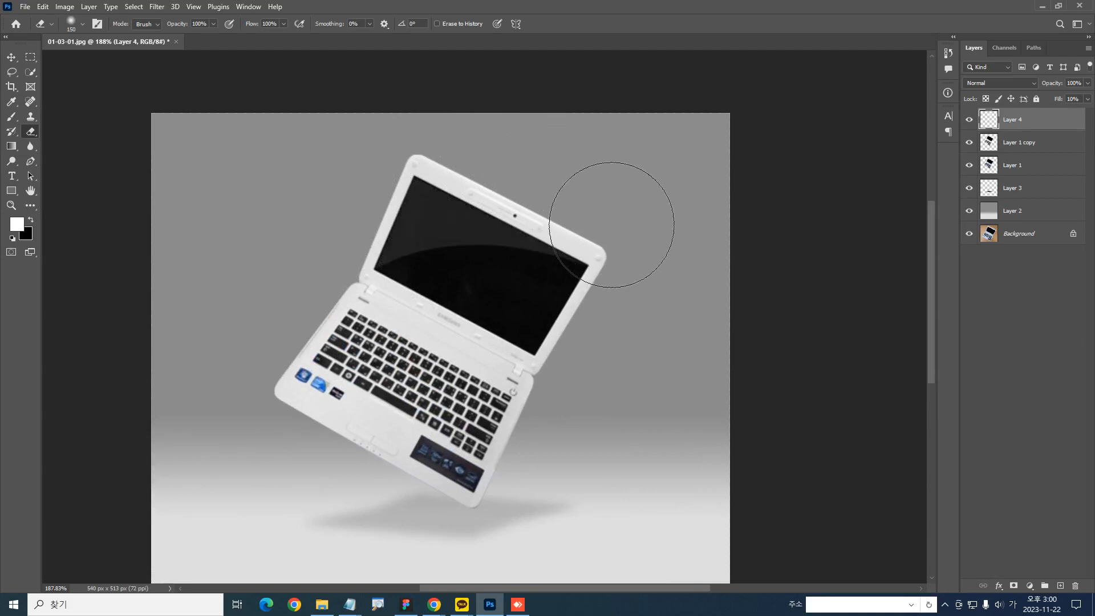
drag(461, 169, 369, 189)
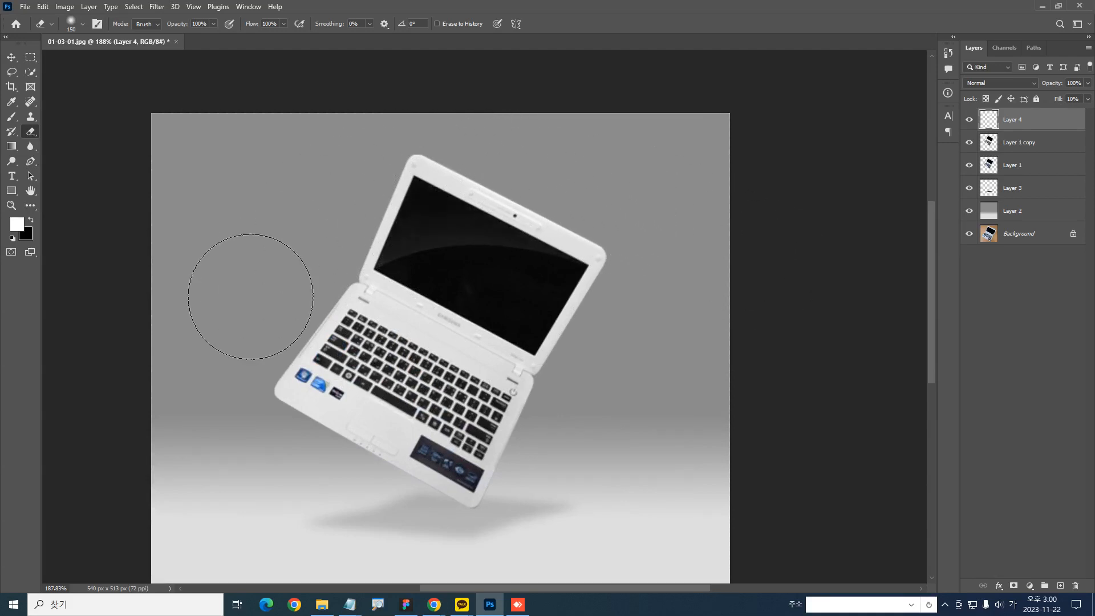
key(ctrl+z)
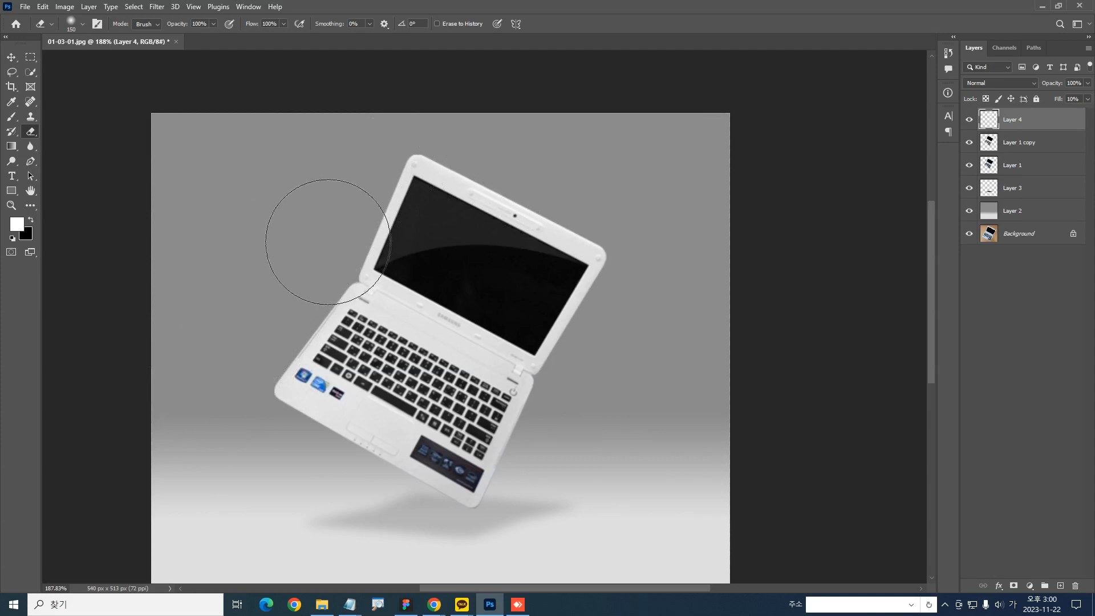
mouse_move(410, 183)
mouse_down()
mouse_move(472, 178)
mouse_move(350, 203)
mouse_up()
key(ctrl+z)
key(alt+2)
mouse_move(557, 259)
mouse_down()
mouse_move(650, 244)
mouse_move(572, 284)
mouse_move(574, 307)
mouse_up()
key(Escape)
key(ctrl+2)
key(Escape)
key(ctrl+2)
mouse_move(381, 274)
mouse_down()
mouse_move(352, 255)
mouse_move(541, 145)
mouse_move(644, 267)
mouse_move(416, 247)
mouse_move(374, 288)
mouse_up()
key(Escape)
Set the reflection layer's Fill to 11%
key(ctrl+1)
mouse_move(1055, 101)
mouse_down()
mouse_move(1068, 99)
mouse_move(1044, 111)
mouse_up()
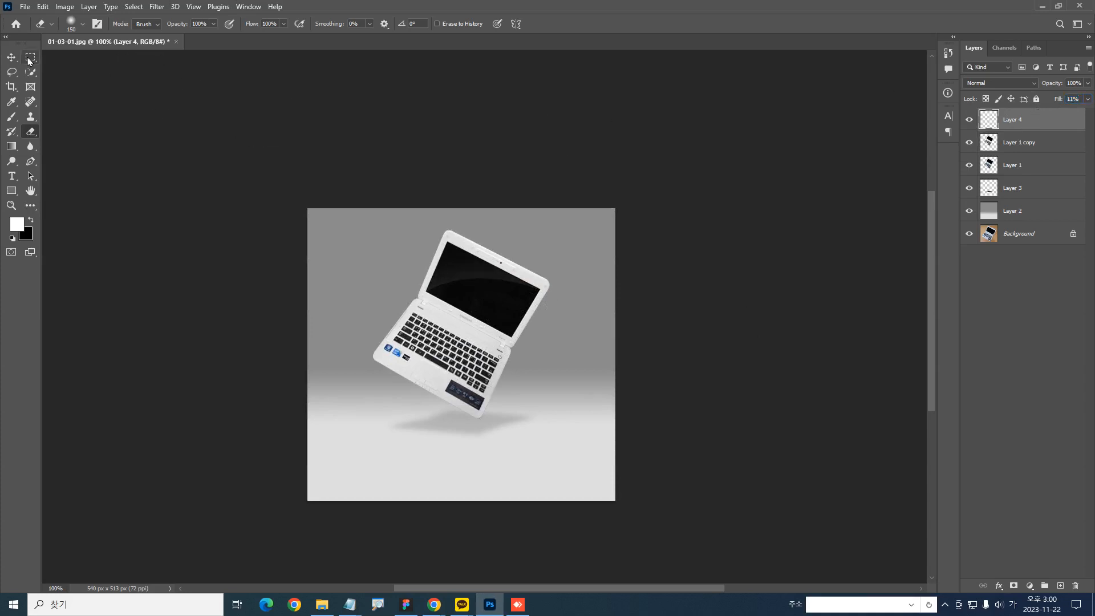
Compare the image with and without the screen reflection by briefly hiding Layer 4
key(m)
drag(553, 397, 589, 434)
drag(448, 336, 599, 378)
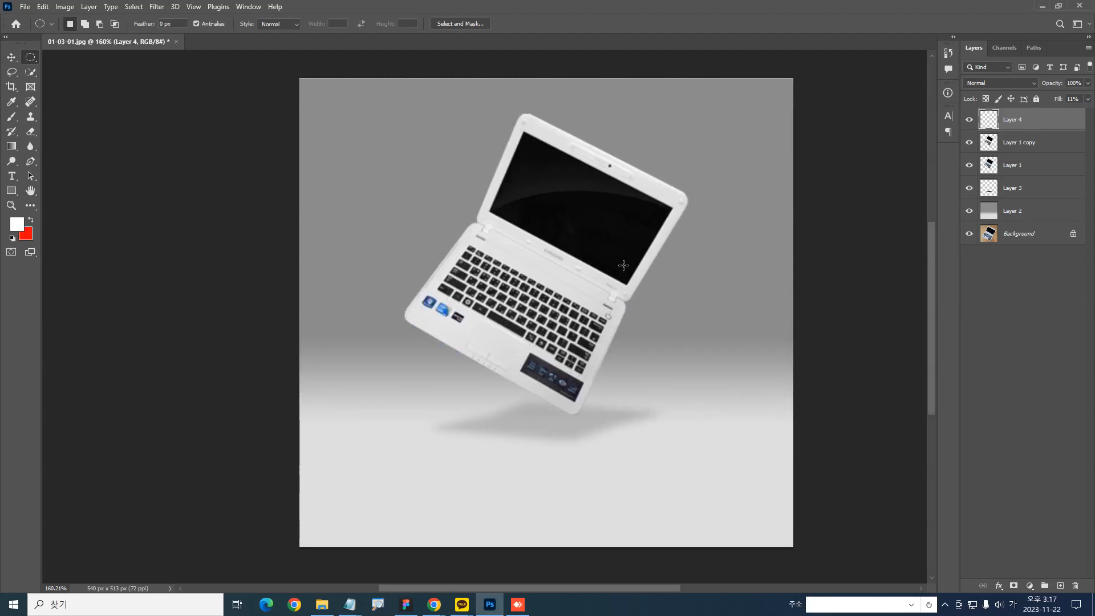
key(ctrl+1)
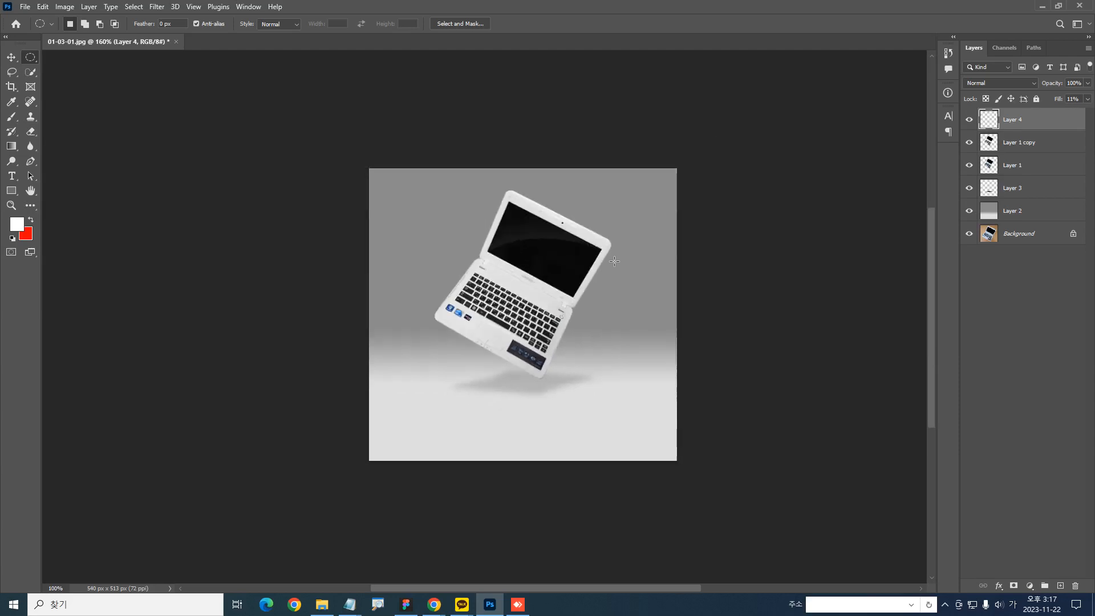
drag(546, 259, 567, 287)
drag(572, 288, 611, 288)
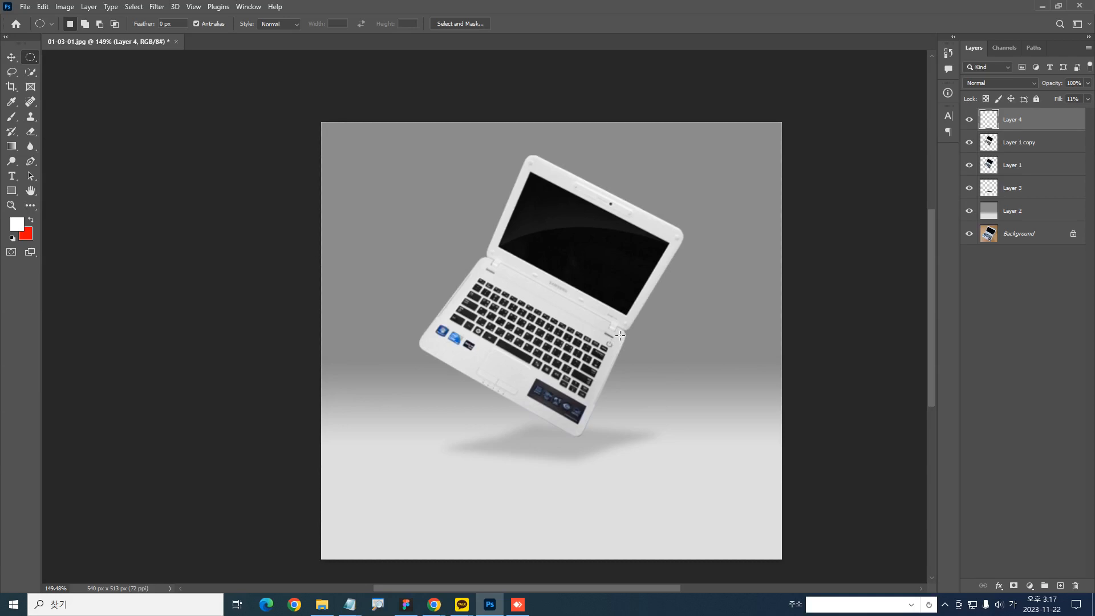
click(968, 120)
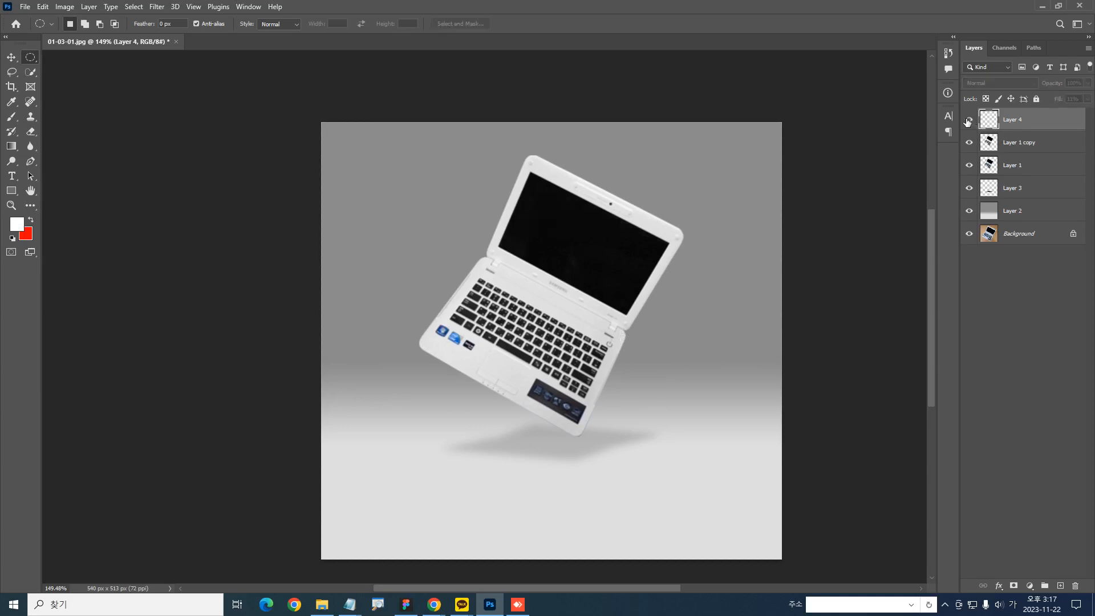
click(969, 120)
Add a new layer directly below Layer 1 copy, delete Layer 1, and make the new Layer 5 active
key(ctrl+shift+alt+n)
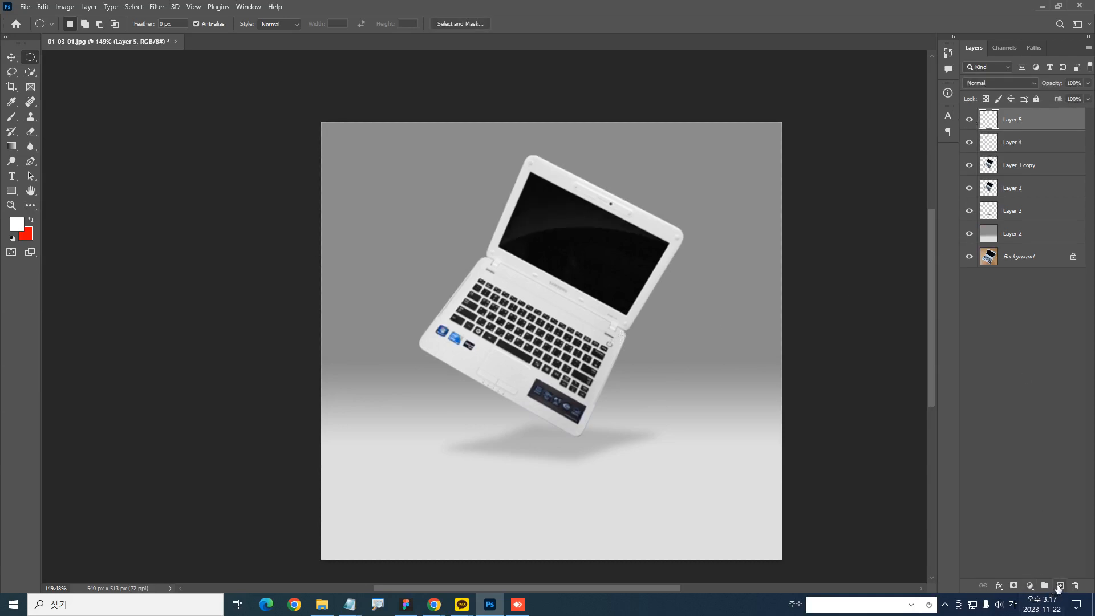
drag(996, 113, 997, 179)
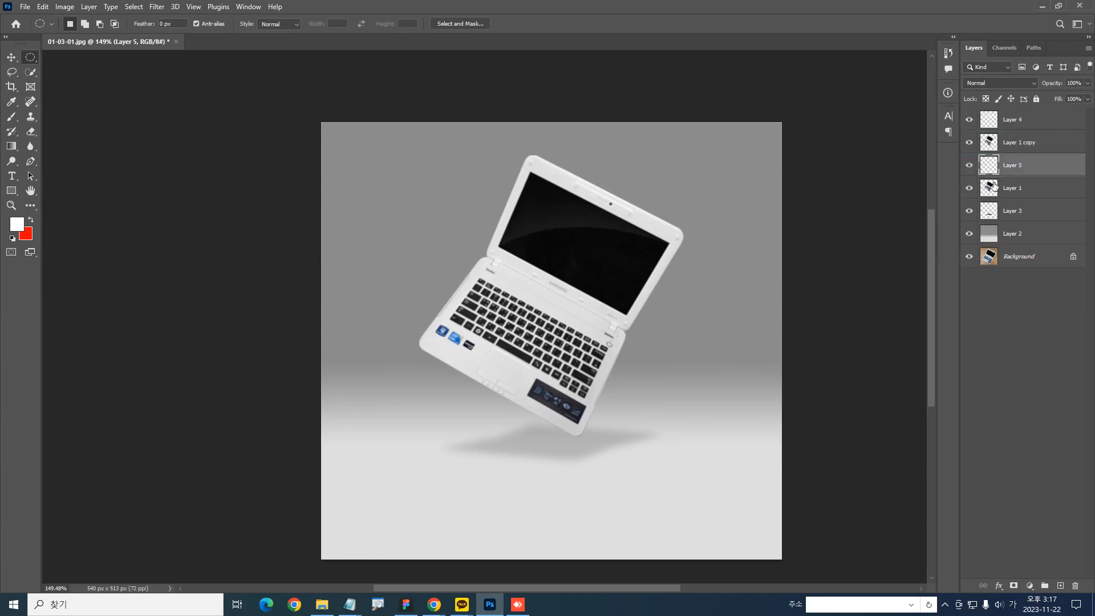
click(995, 185)
key(Delete)
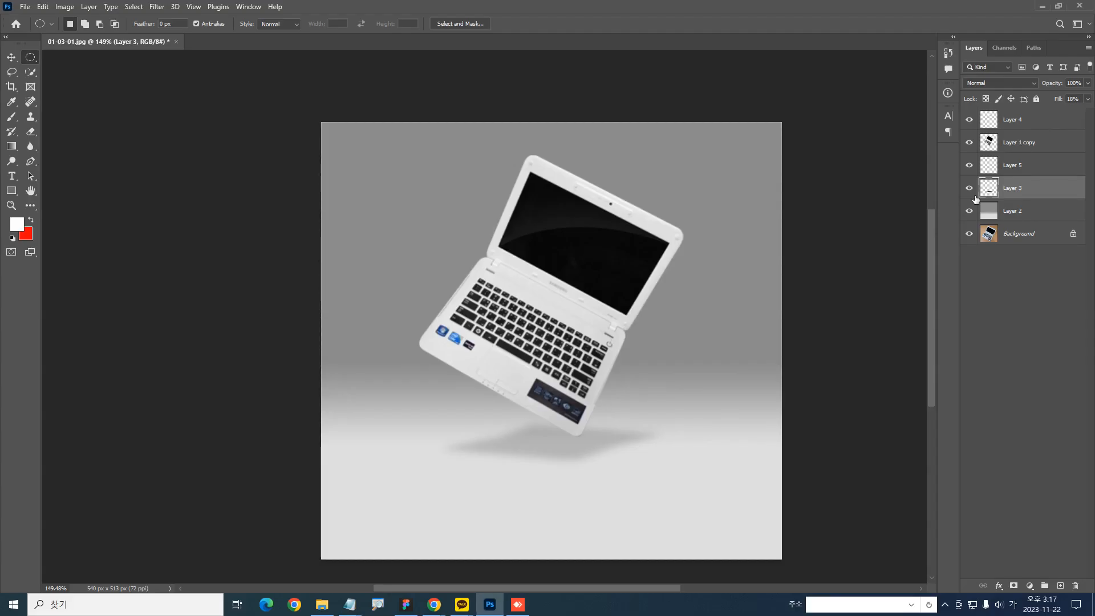
click(860, 265)
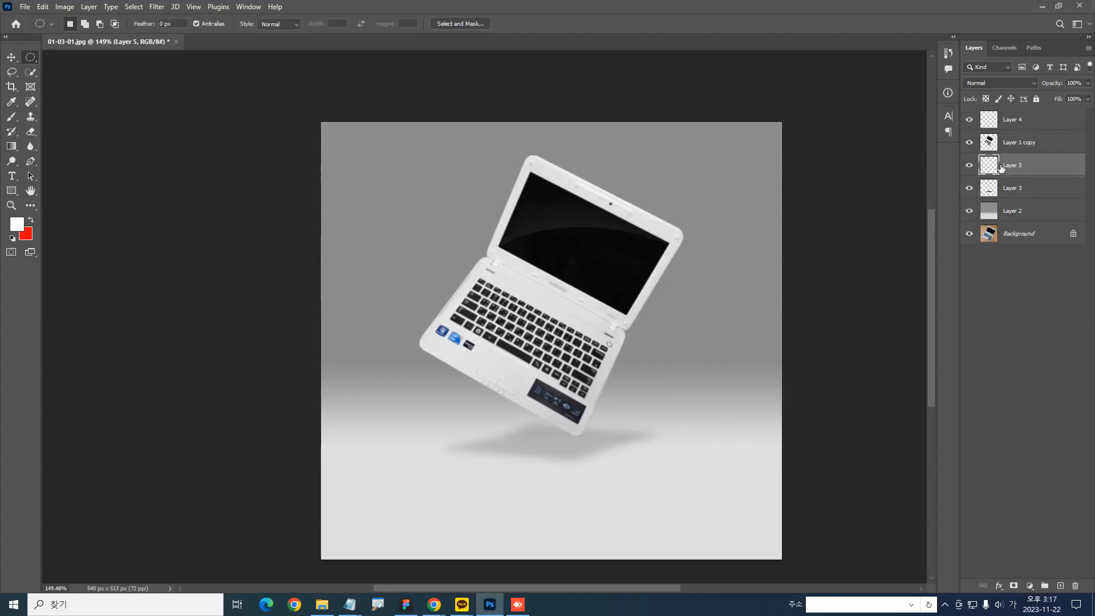
Set up the Brush tool with a soft white brush at 400 px for painting on Layer 5
drag(618, 219, 615, 218)
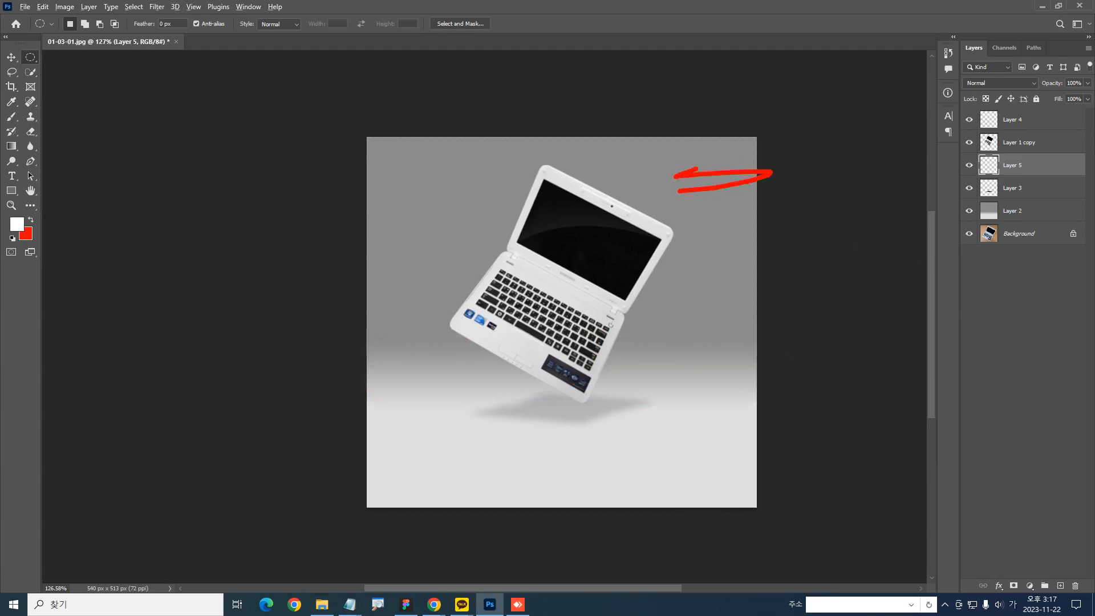
mouse_move(389, 198)
mouse_down()
mouse_move(442, 210)
mouse_move(438, 251)
mouse_up()
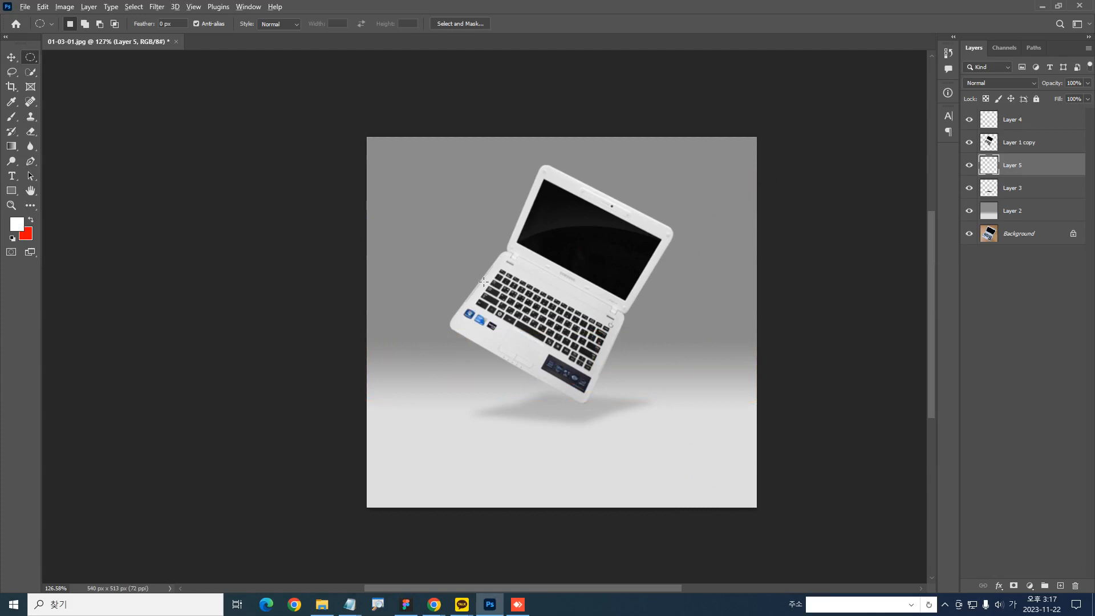
drag(706, 198, 713, 171)
click(9, 118)
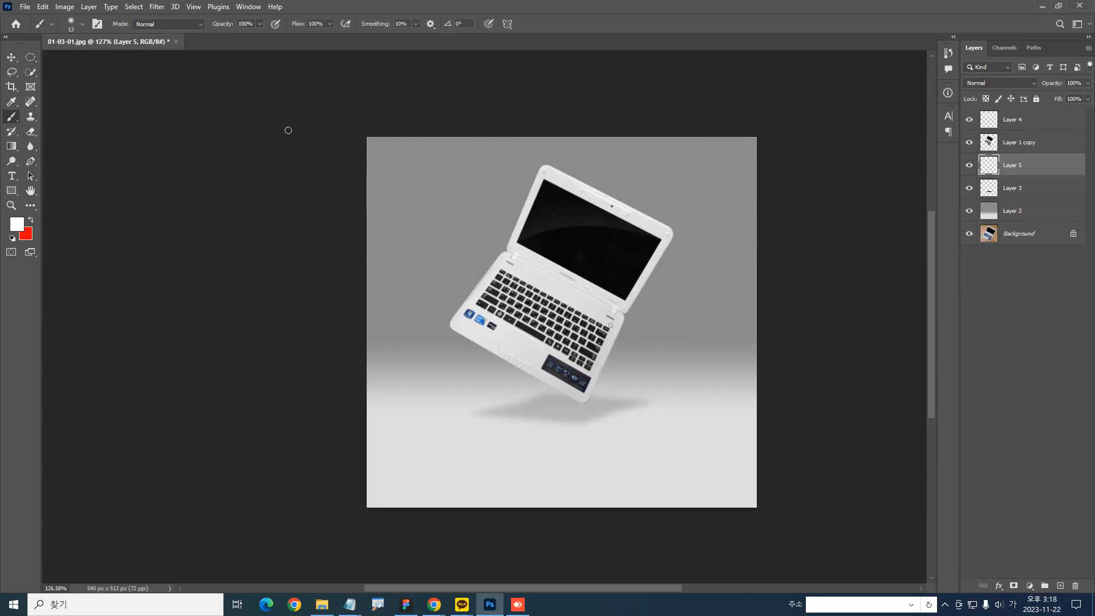
key(bracketright)
key(bracketright)
key(bracketright)
key(bracketright)
key(bracketright)
key(bracketright)
key(bracketright)
key(bracketright)
key(bracketright)
key(bracketright)
key(bracketright)
key(bracketright)
key(bracketright)
key(bracketright)
key(bracketright)
key(bracketright)
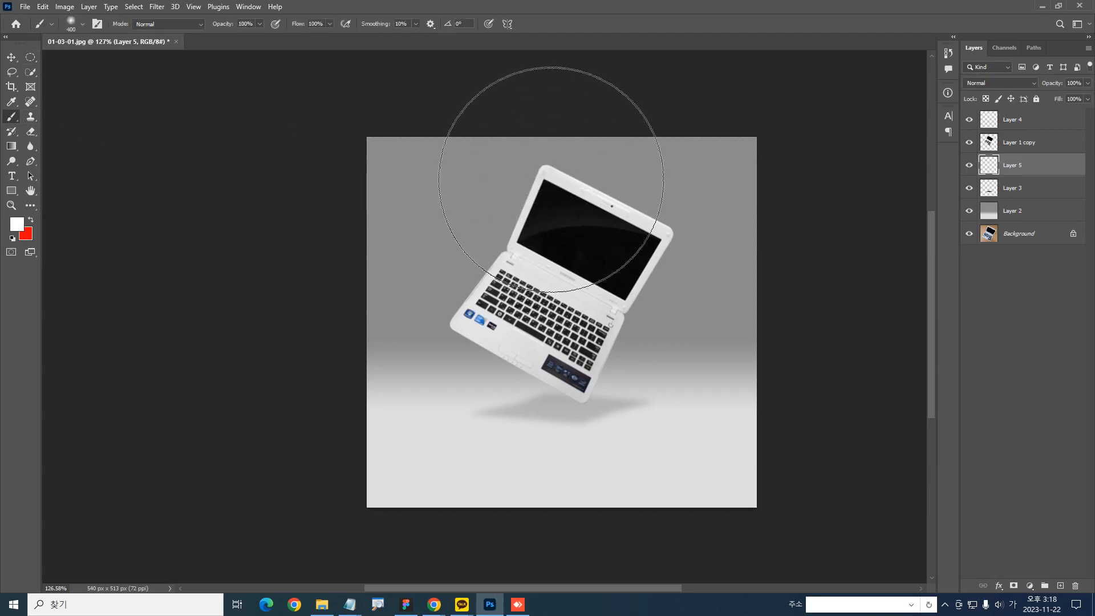
Try soft white glow dabs behind the laptop screen with 400 px and 250 px brushes, undoing each
drag(550, 93, 555, 85)
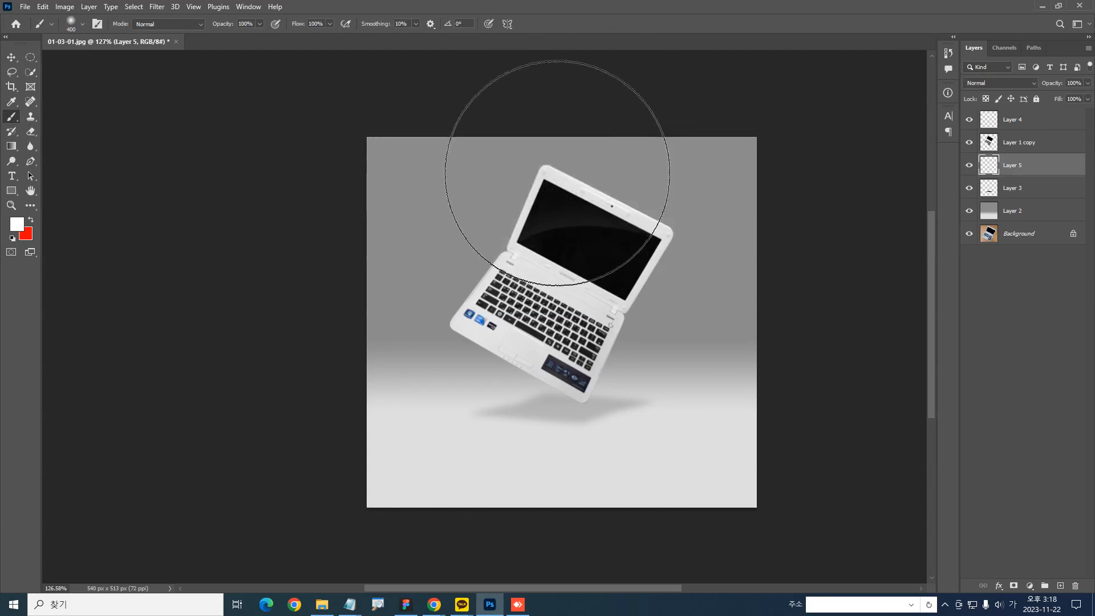
click(560, 151)
key(ctrl+z)
click(564, 199)
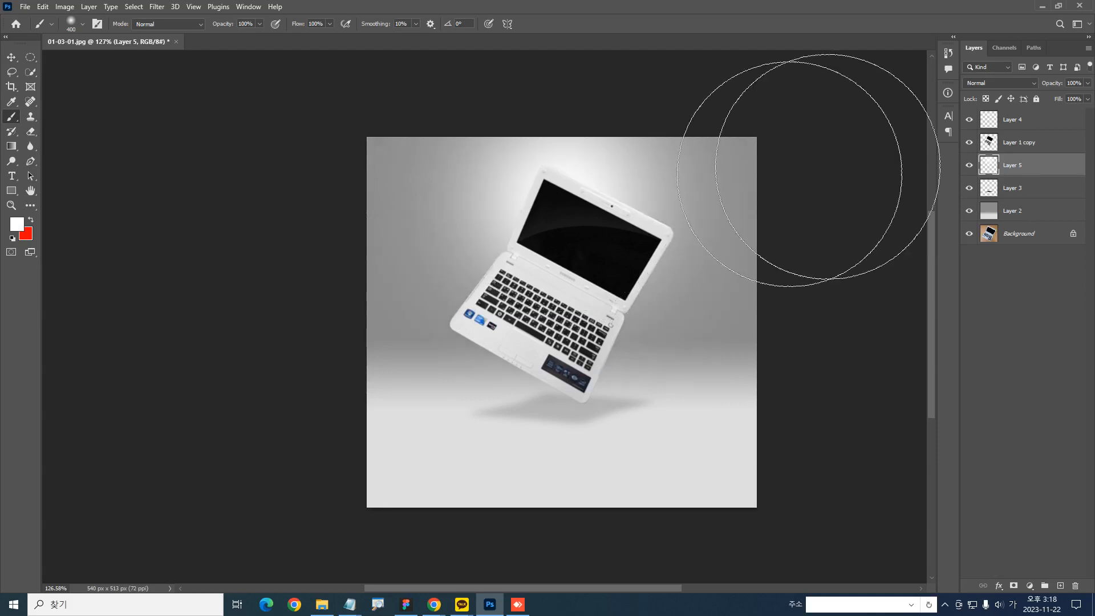
key(ctrl+z)
key(bracketleft)
key(bracketleft)
click(561, 208)
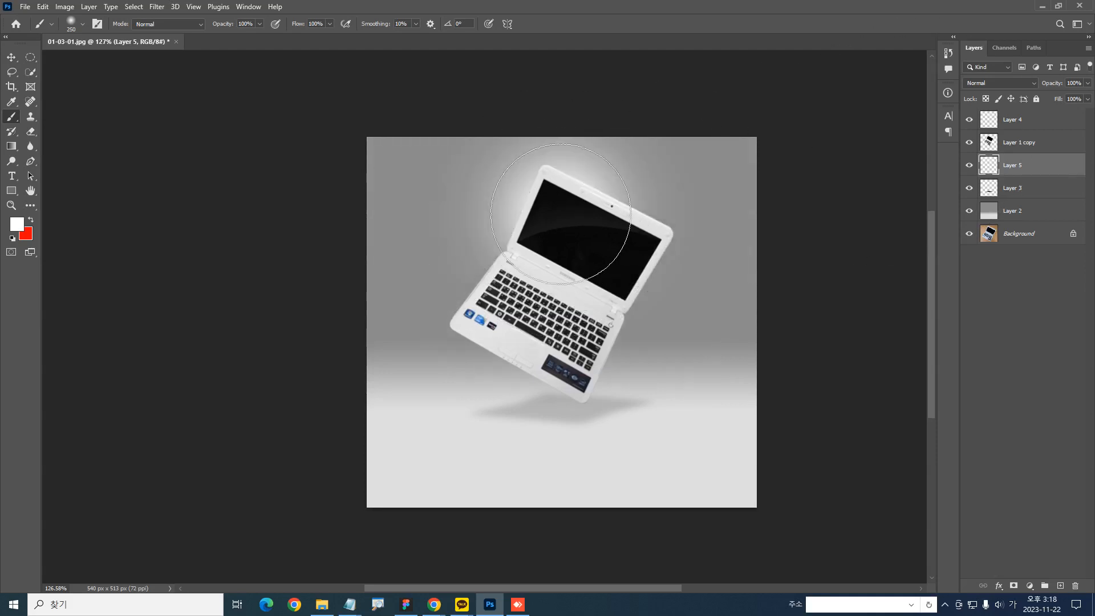
key(ctrl+z)
Try a 500 px soft white glow falling from above the canvas's upper edge, undoing each dab
key(bracketright)
key(bracketright)
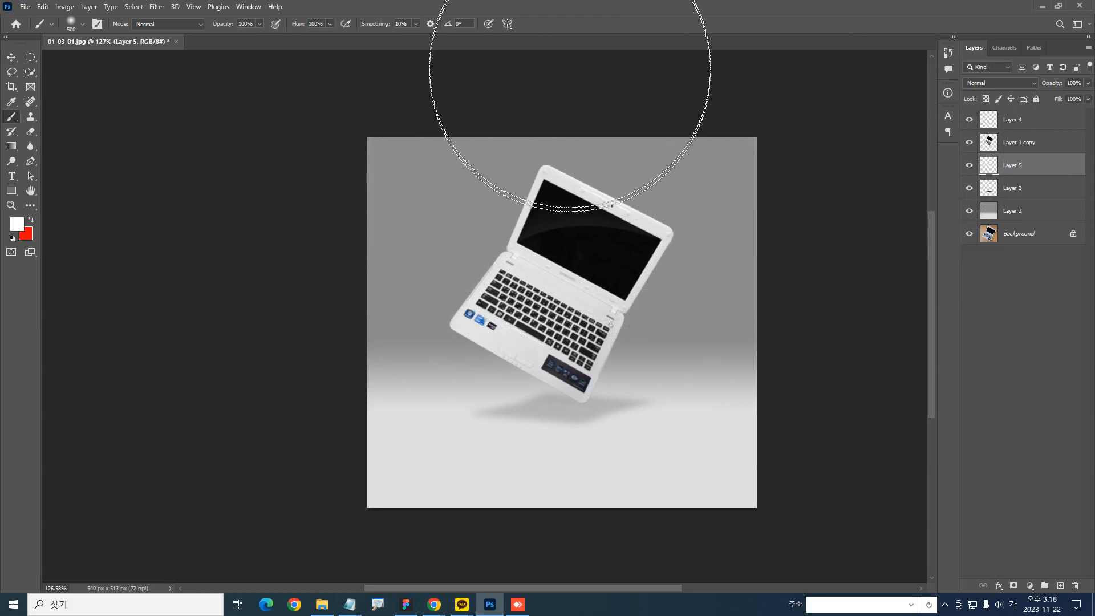
drag(563, 42, 562, 51)
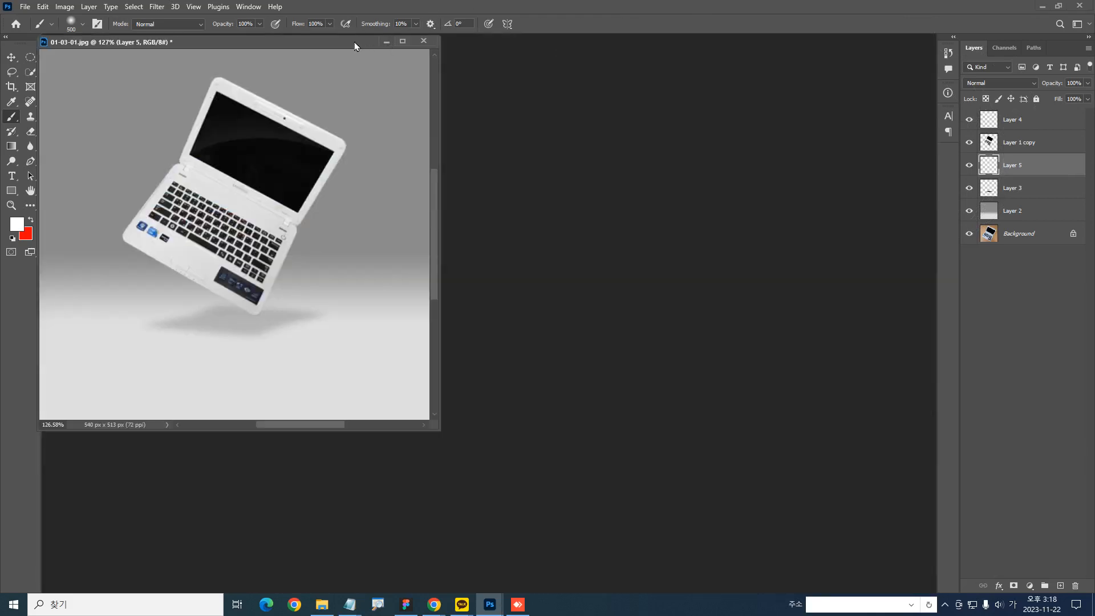
drag(335, 44, 379, 42)
drag(589, 339, 604, 395)
click(522, 229)
key(ctrl+z)
click(542, 164)
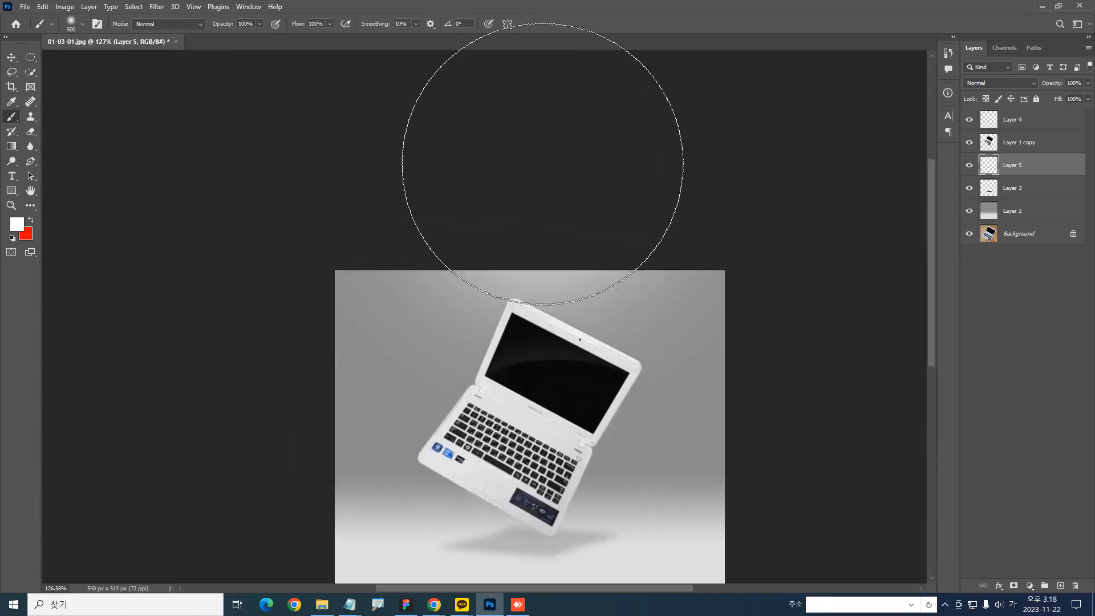
key(ctrl+z)
Paint a soft white glow behind the upper-left part of the laptop screen on Layer 5 with a 300 px brush
key(bracketleft)
key(bracketleft)
click(523, 215)
key(ctrl+z)
click(566, 219)
scroll(565, 218, down, 3)
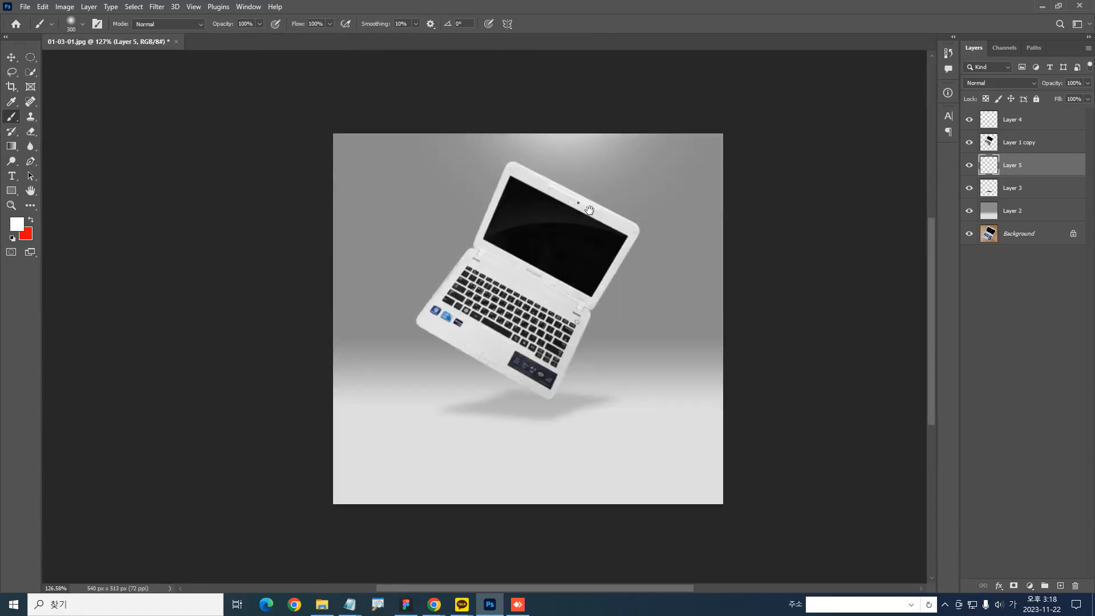
scroll(493, 67, up, 1)
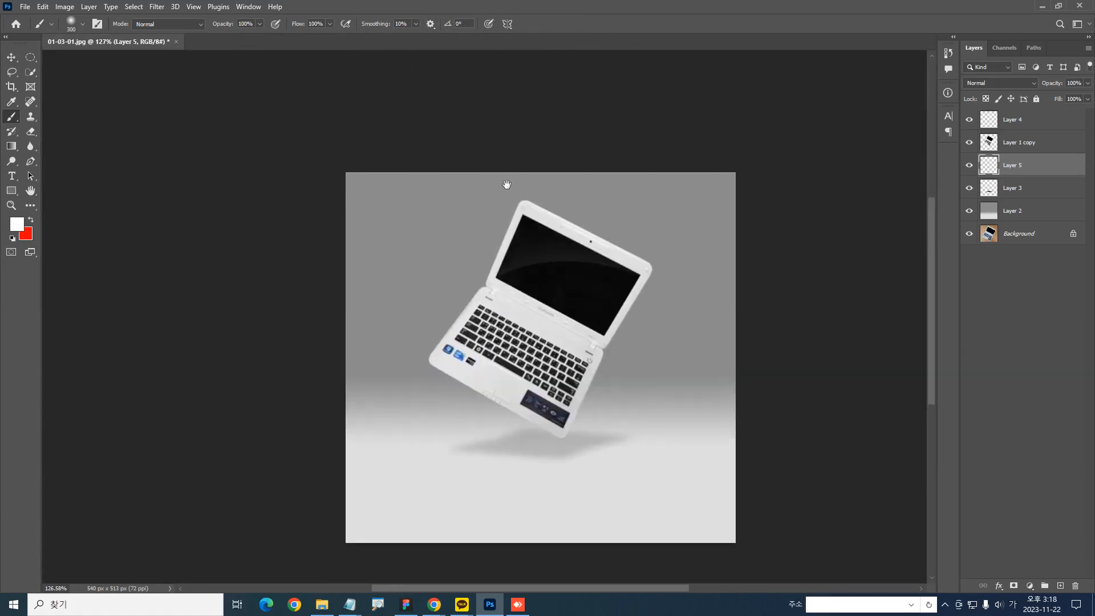
click(551, 251)
key(ctrl+z)
click(553, 278)
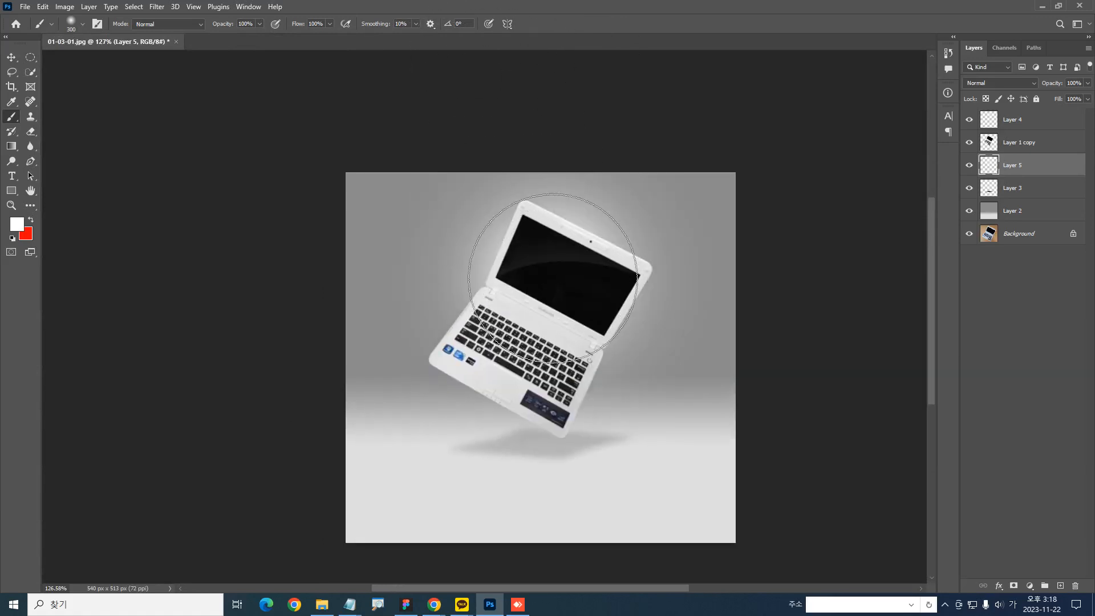
key(ctrl+z)
click(543, 270)
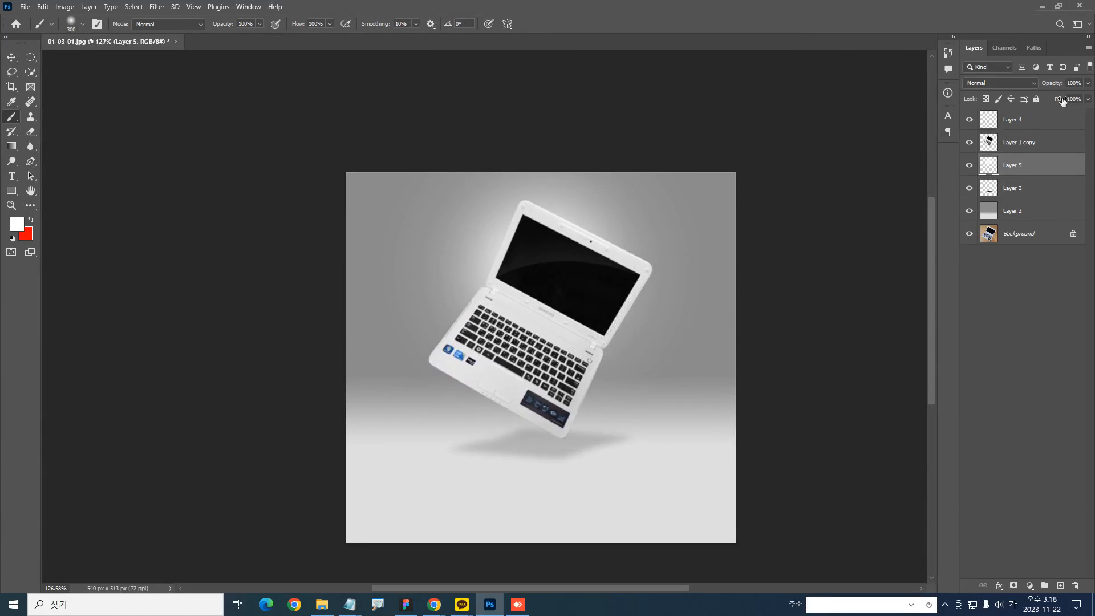
Lower Layer 5's Fill to 48% and shift the white glow slightly upward behind the laptop screen
drag(1063, 101, 1032, 103)
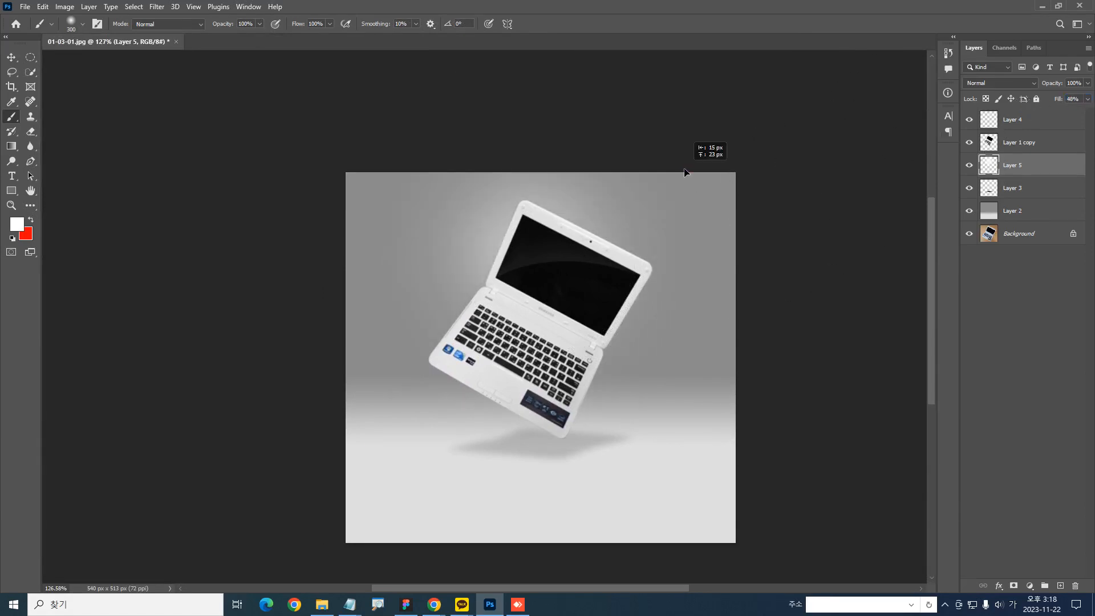
drag(695, 173, 695, 173)
drag(652, 234, 614, 238)
drag(30, 57, 74, 57)
mouse_move(509, 118)
mouse_down()
mouse_move(441, 222)
mouse_move(589, 201)
mouse_move(508, 117)
mouse_up()
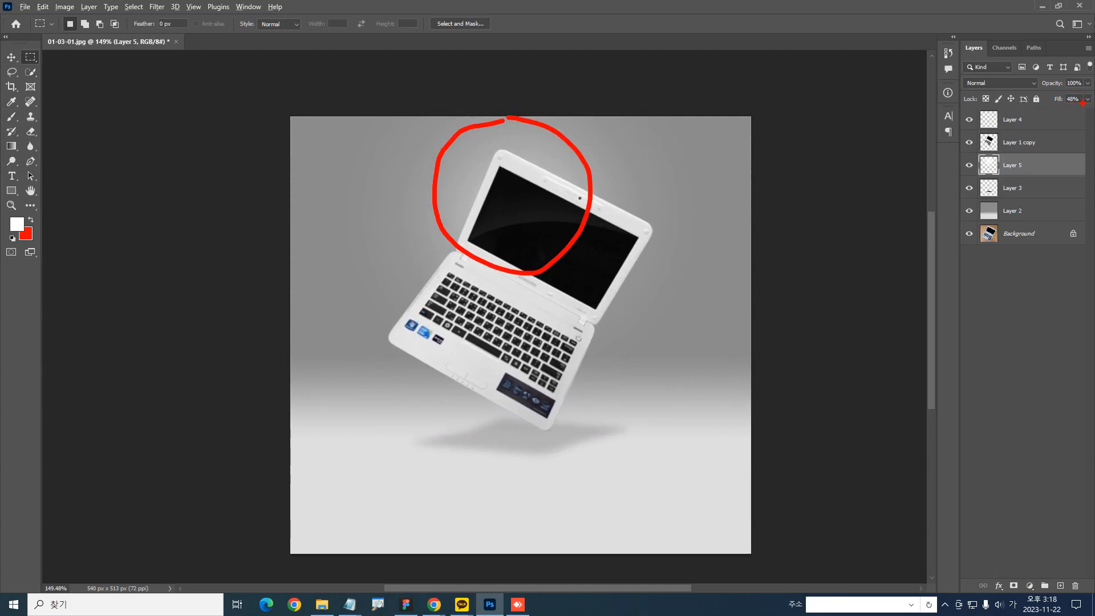
key(Escape)
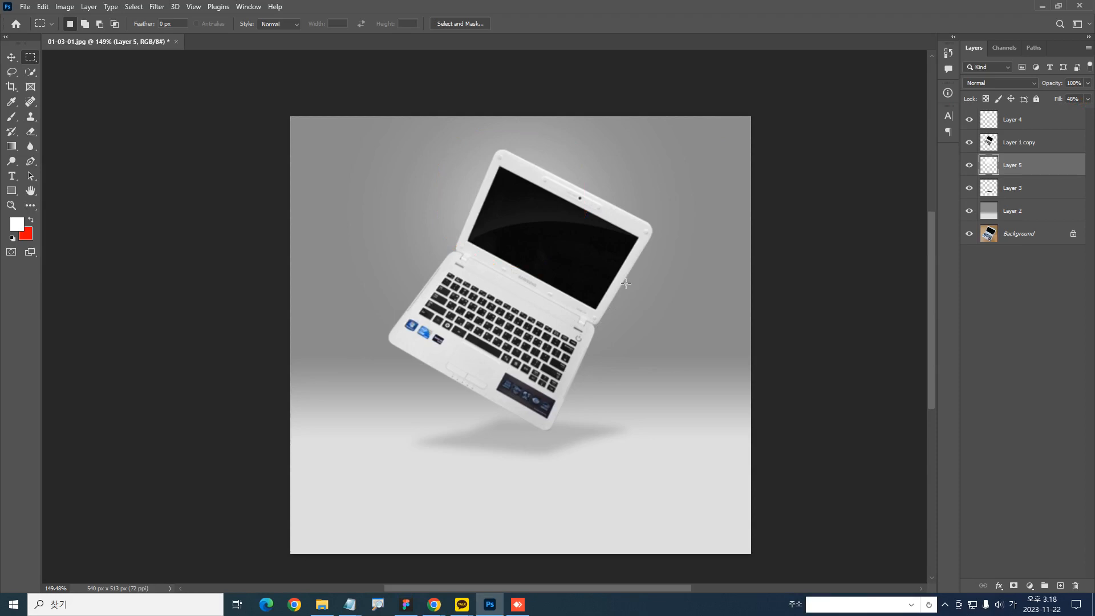
drag(632, 276, 508, 325)
key(ctrl+z)
drag(548, 407, 536, 279)
drag(546, 216, 695, 200)
key(ctrl+z)
drag(678, 236, 506, 292)
key(ctrl+1)
ctrl+drag(550, 333, 574, 354)
ctrl+drag(731, 419, 651, 400)
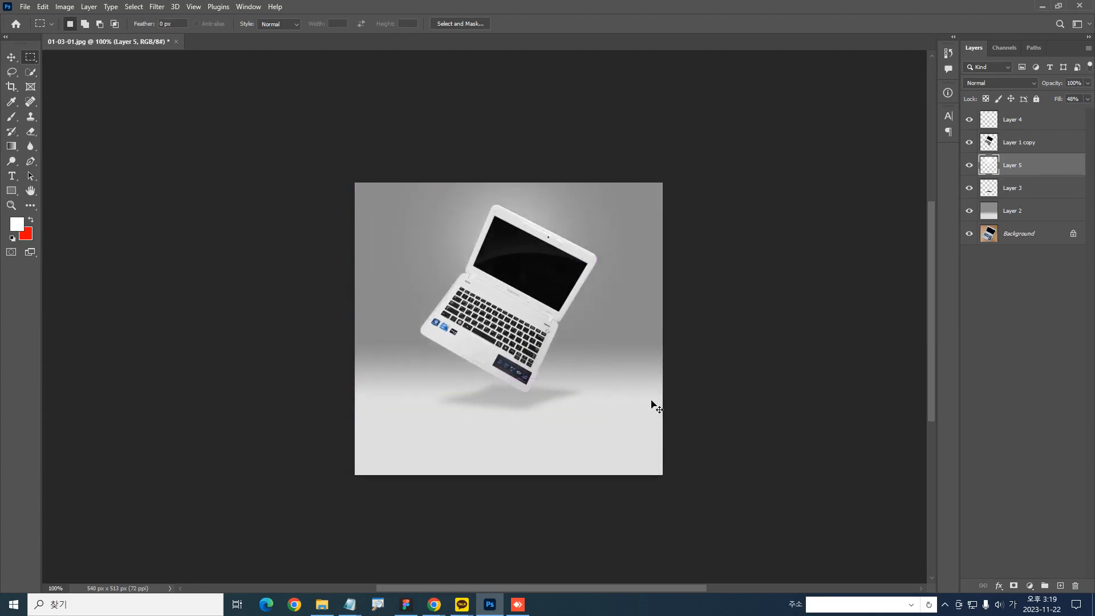
Turn off the display of Smart Guides
click(194, 7)
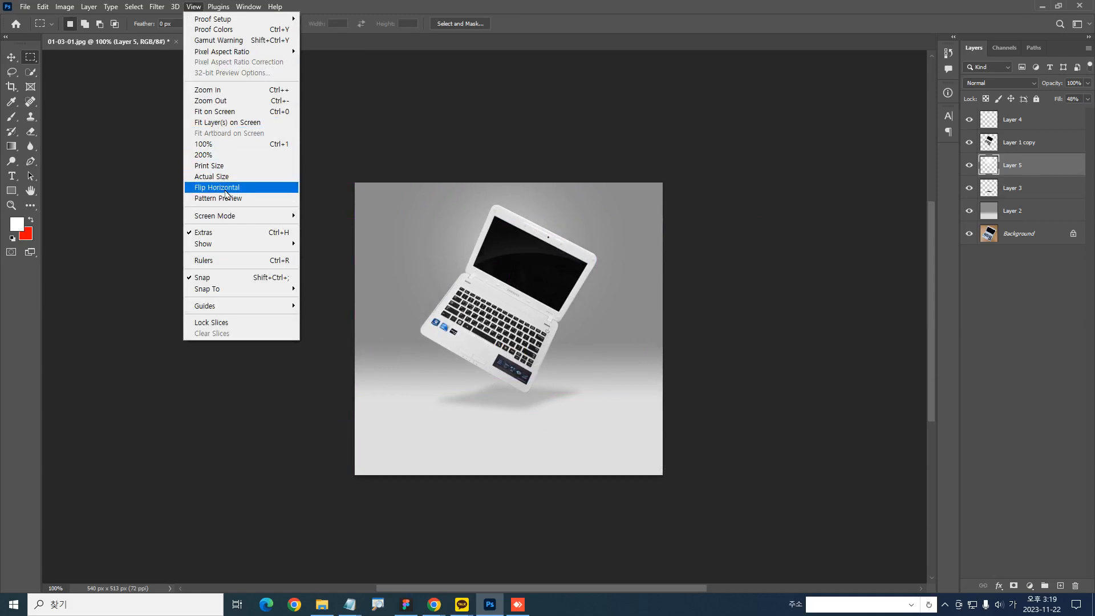
mouse_move(272, 245)
click(328, 340)
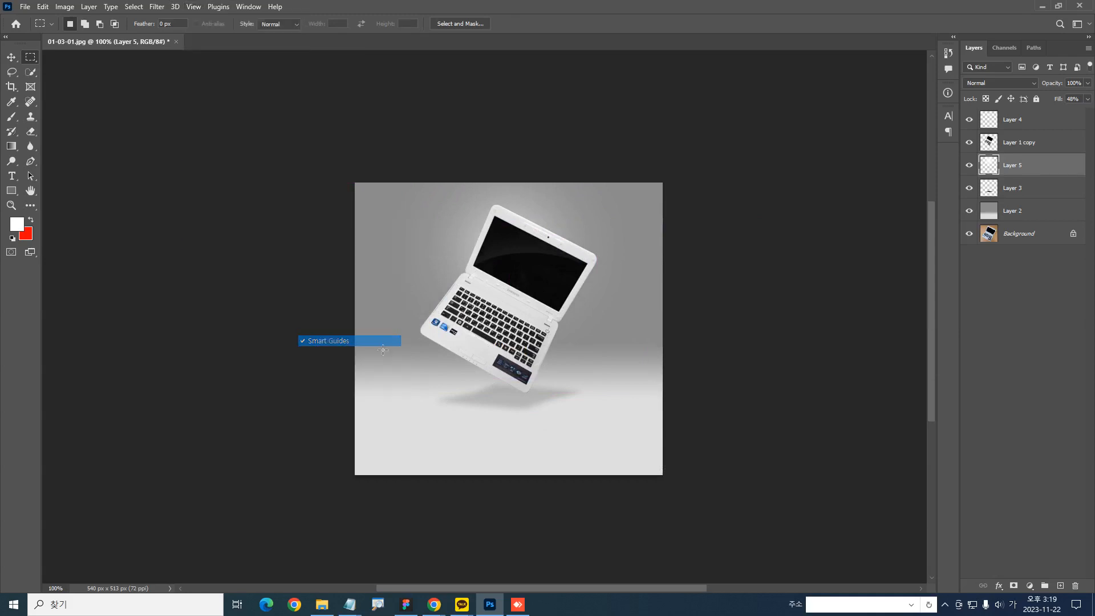
ctrl+drag(546, 342, 575, 346)
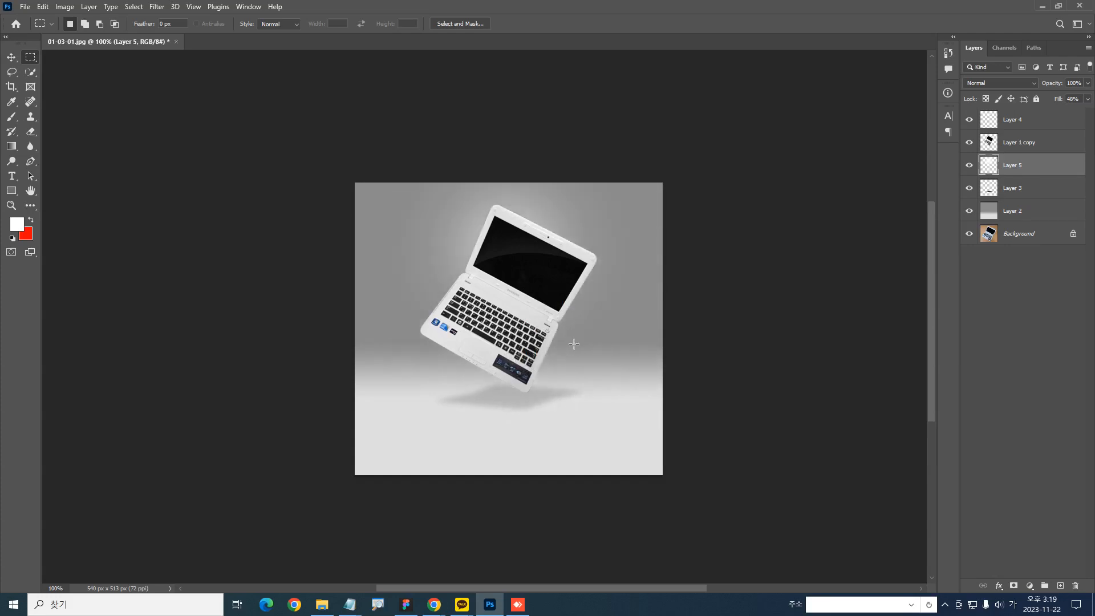
key(ctrl+plus)
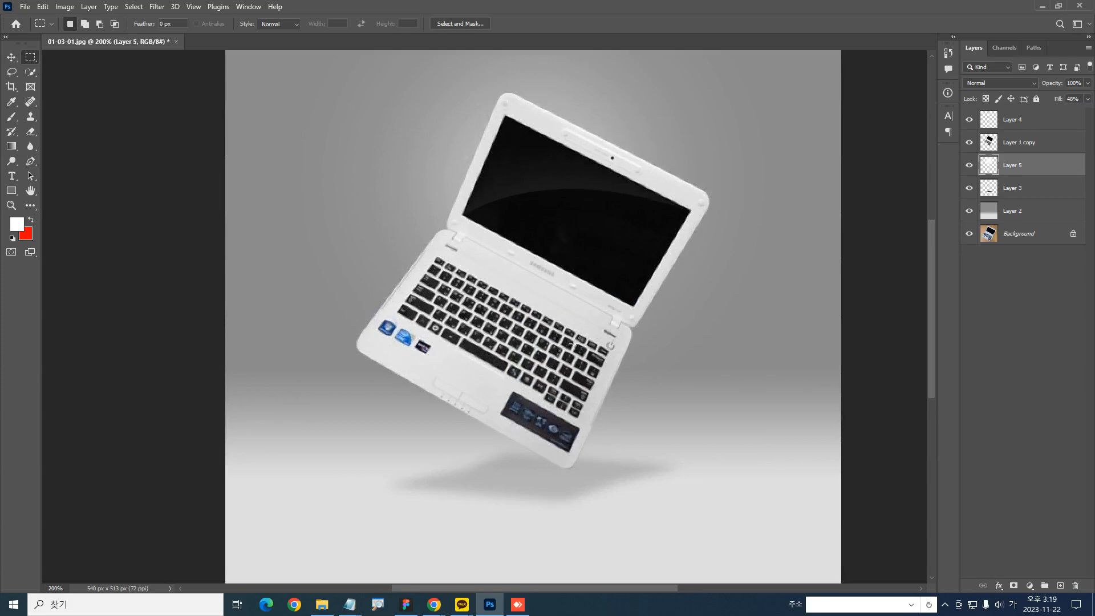
key(ctrl+minus)
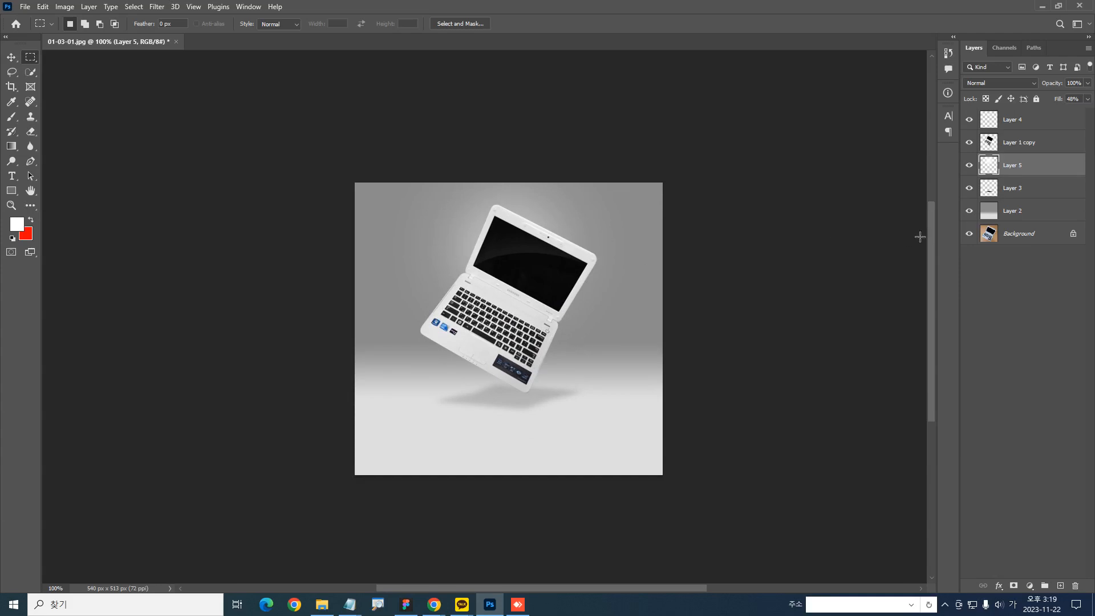
Add a new layer above Layer 4, reset the colors to default, and fill the layer with black
click(998, 121)
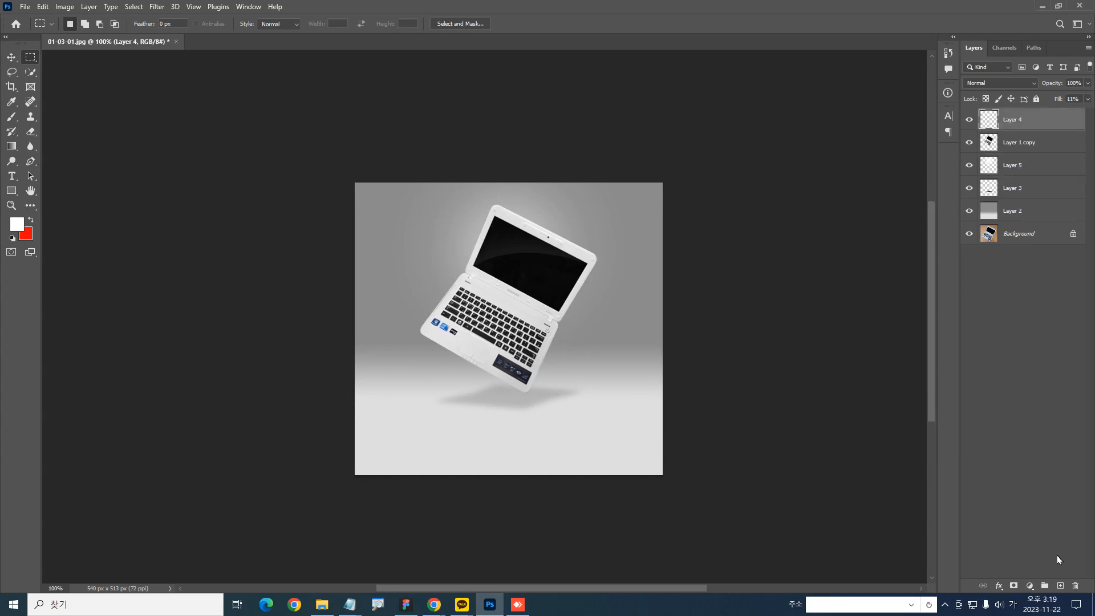
click(1060, 586)
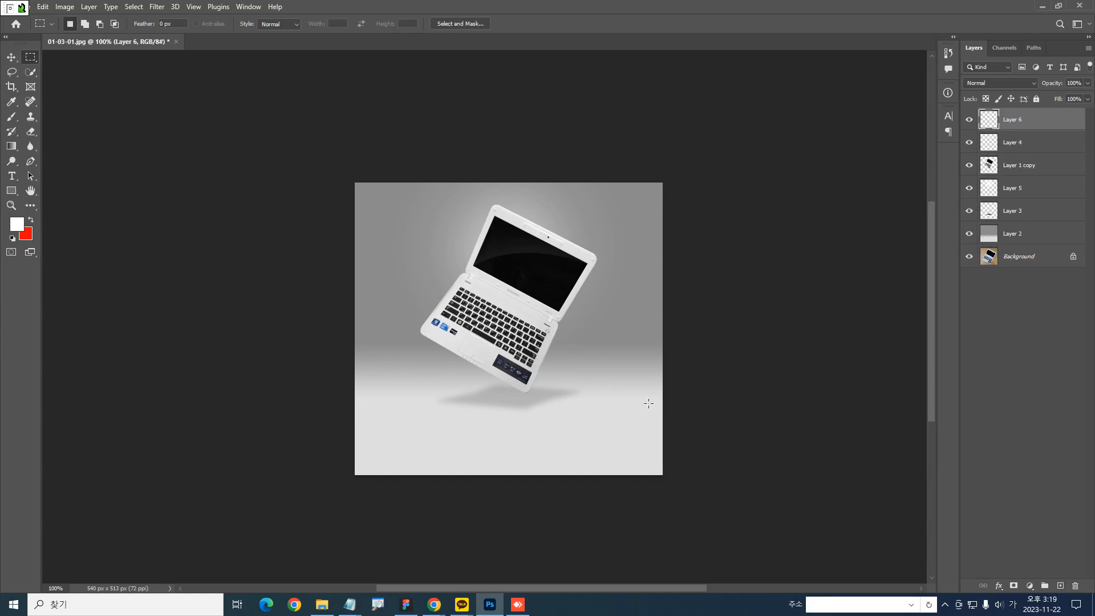
key(Hangul)
key(d)
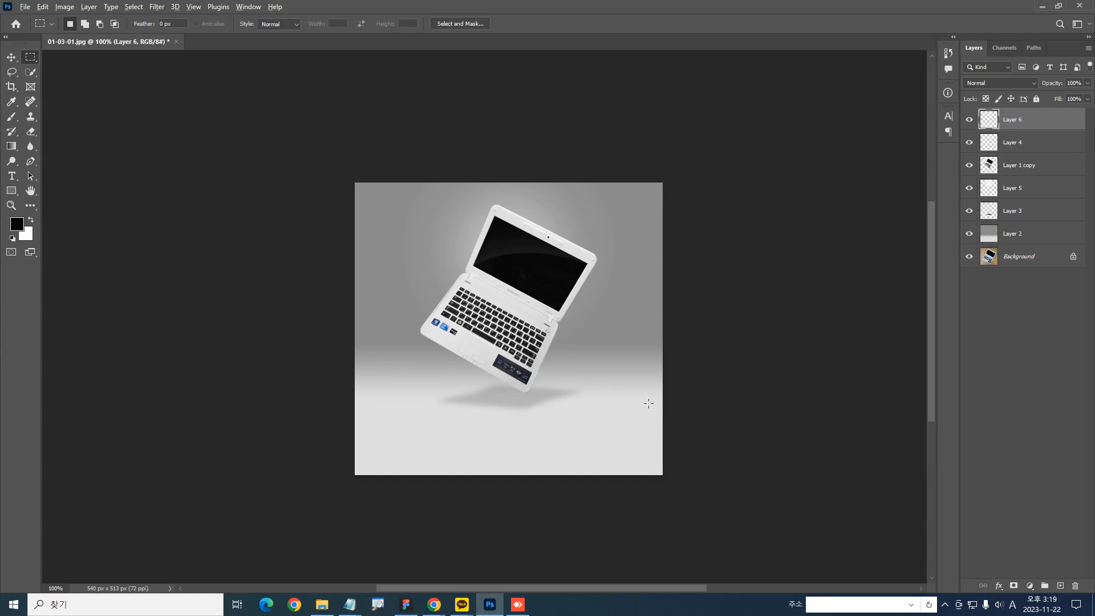
key(alt+Delete)
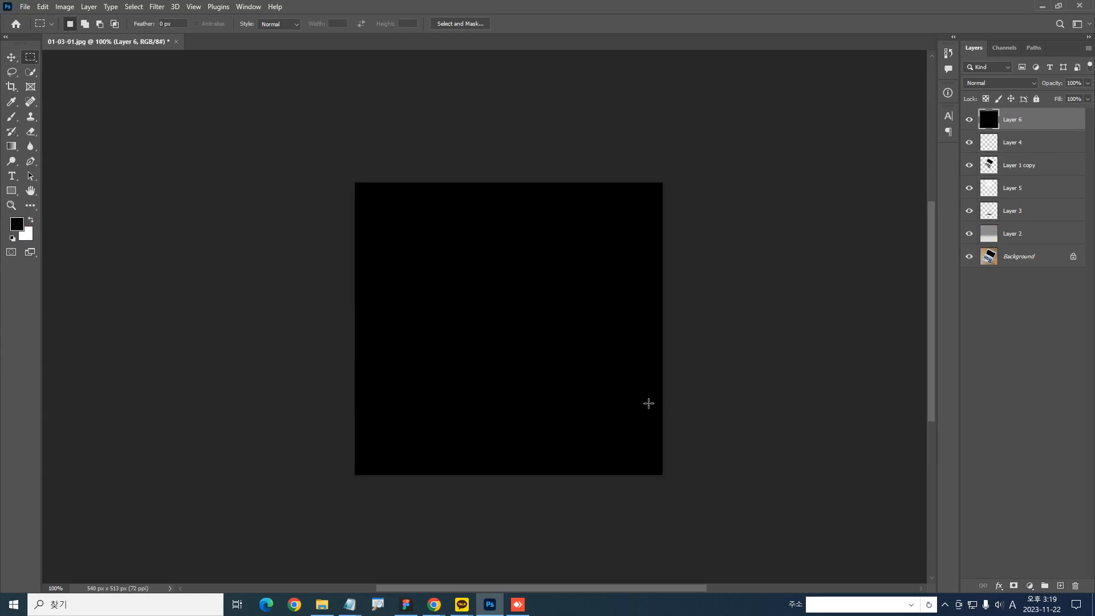
key(ctrl+z)
key(ctrl+shift+z)
key(ctrl+z)
Render a 50-300mm Zoom lens flare at 100% brightness on black Layer 6, centered in the upper-left area
click(160, 7)
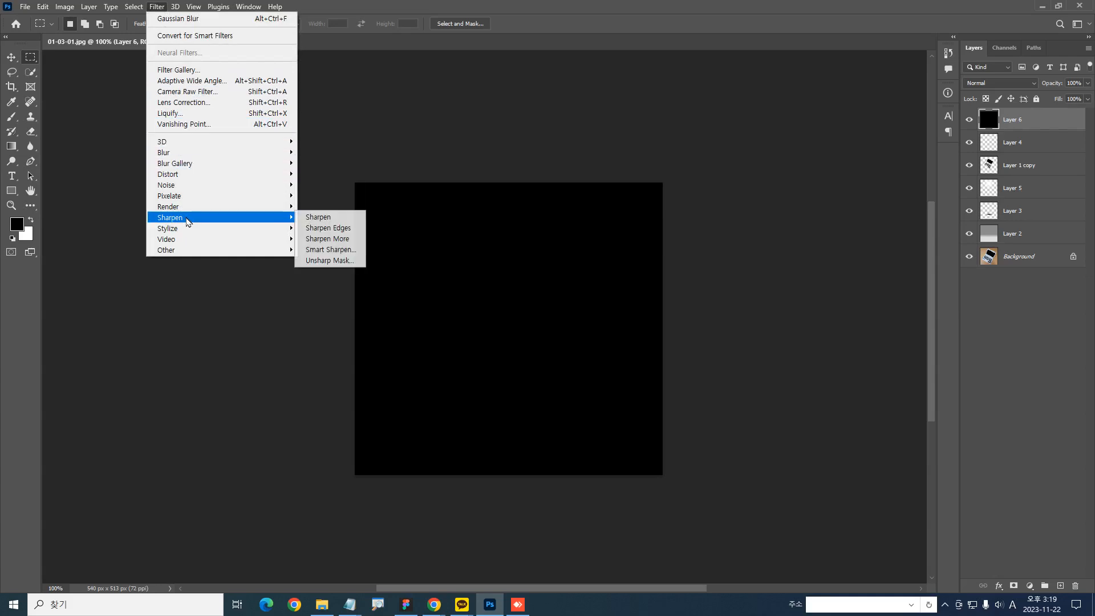
mouse_move(189, 207)
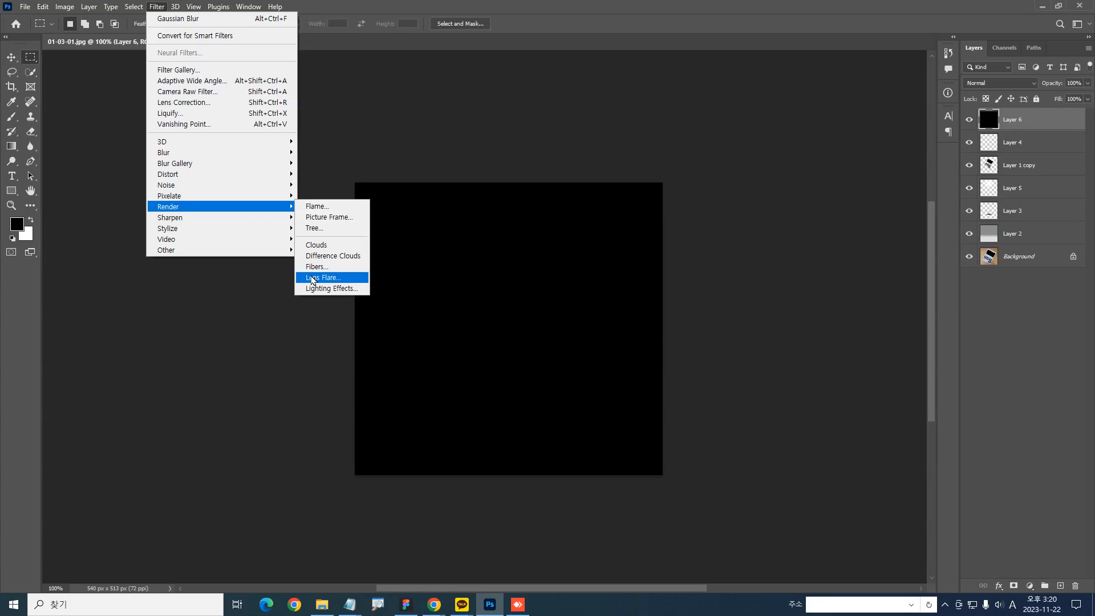
click(312, 278)
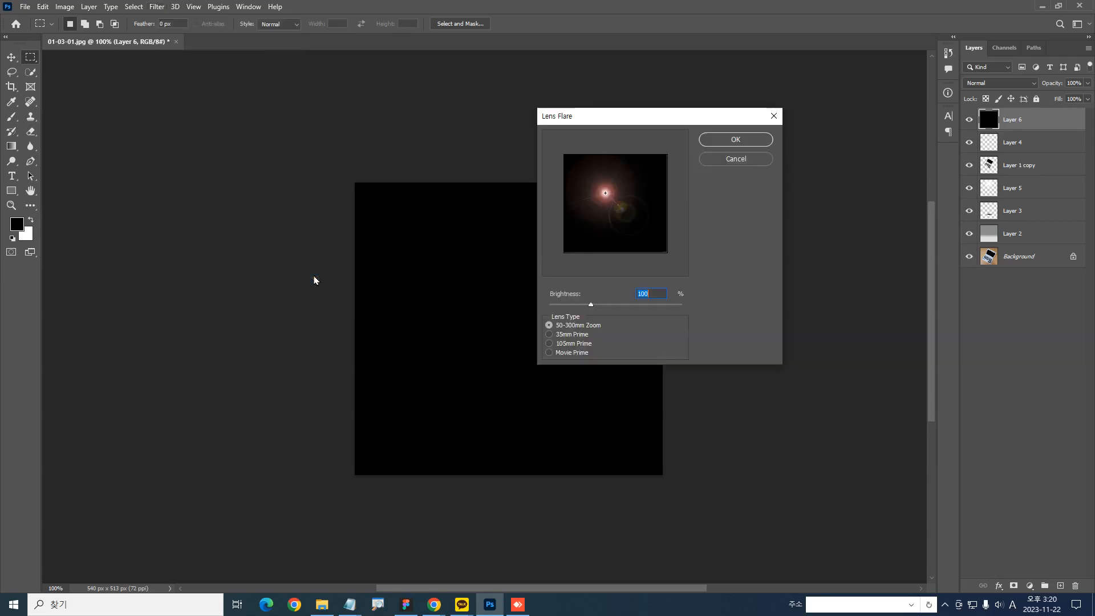
drag(617, 216, 605, 180)
click(734, 141)
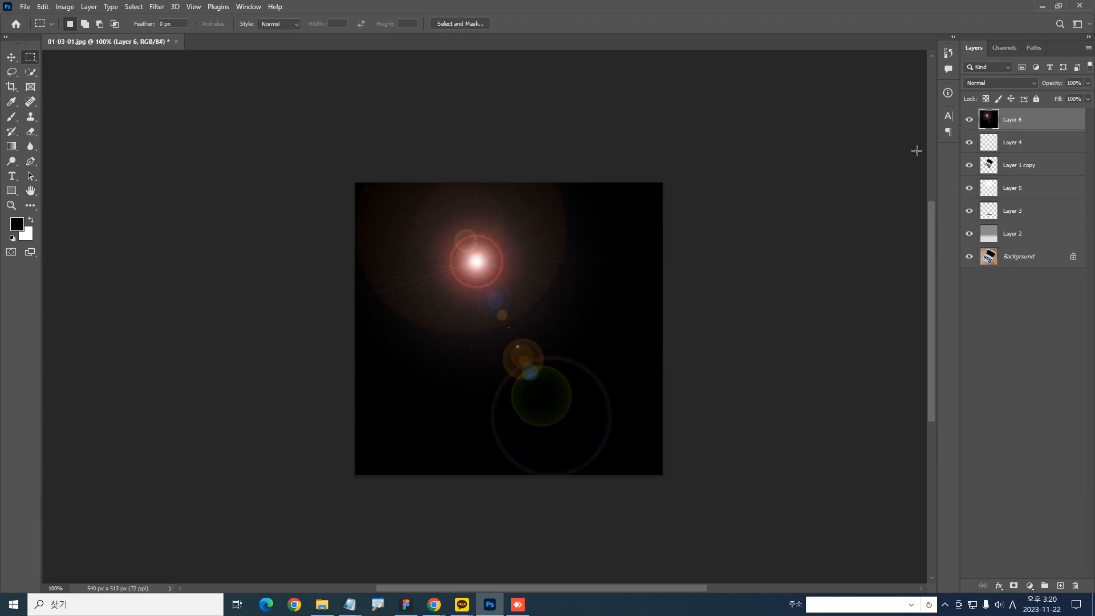
Set Layer 6's blend mode to Screen and move the flare onto the upper-left corner of the laptop screen
key(Down)
key(Down)
key(Down)
key(Down)
key(Down)
key(Down)
key(Down)
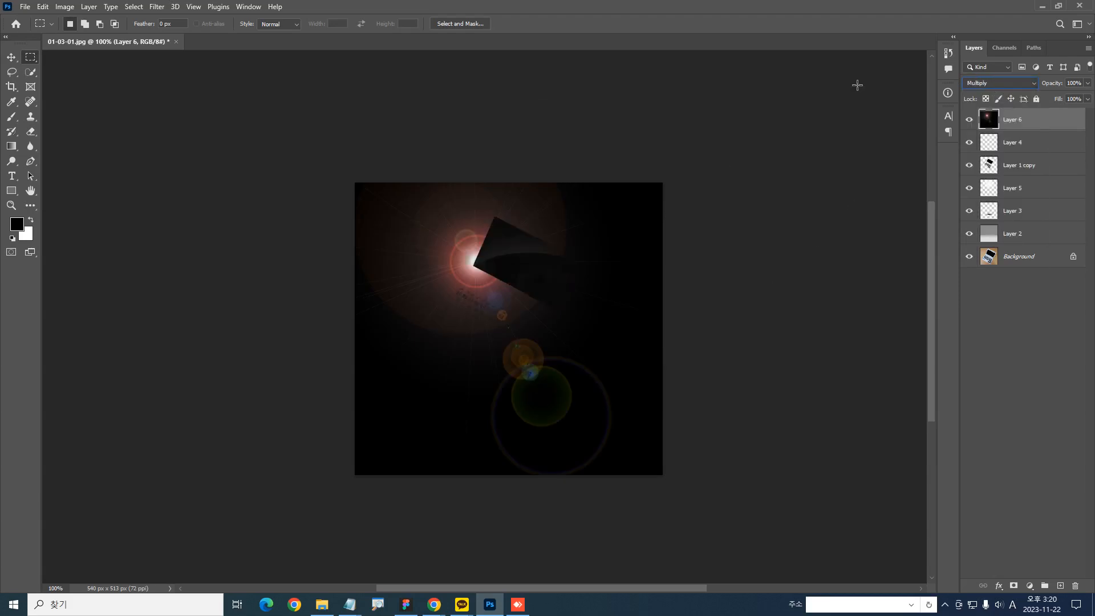
key(Down)
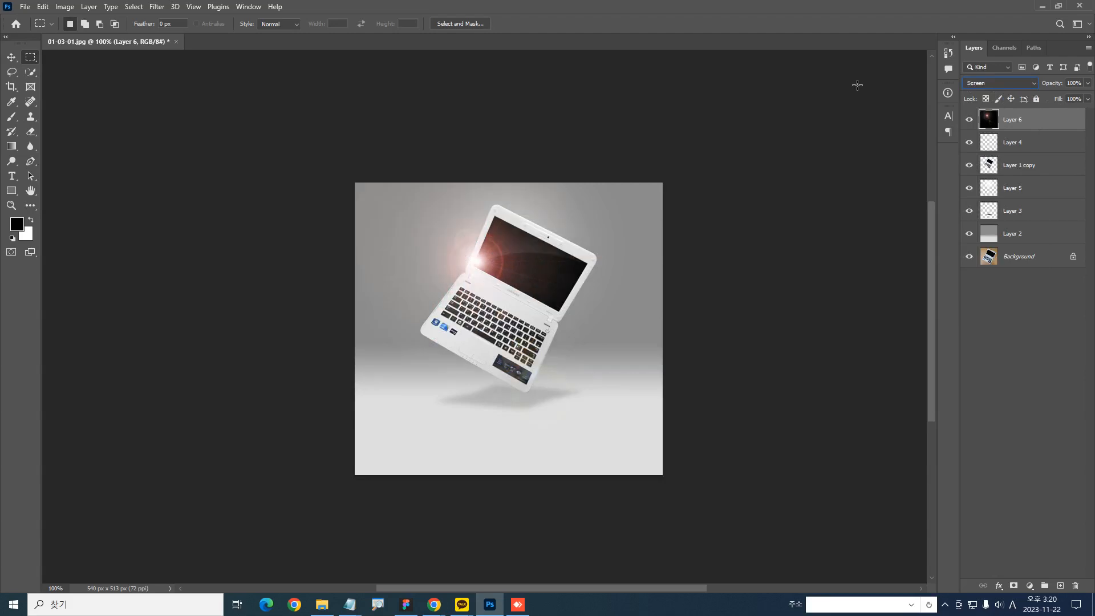
drag(612, 340, 632, 289)
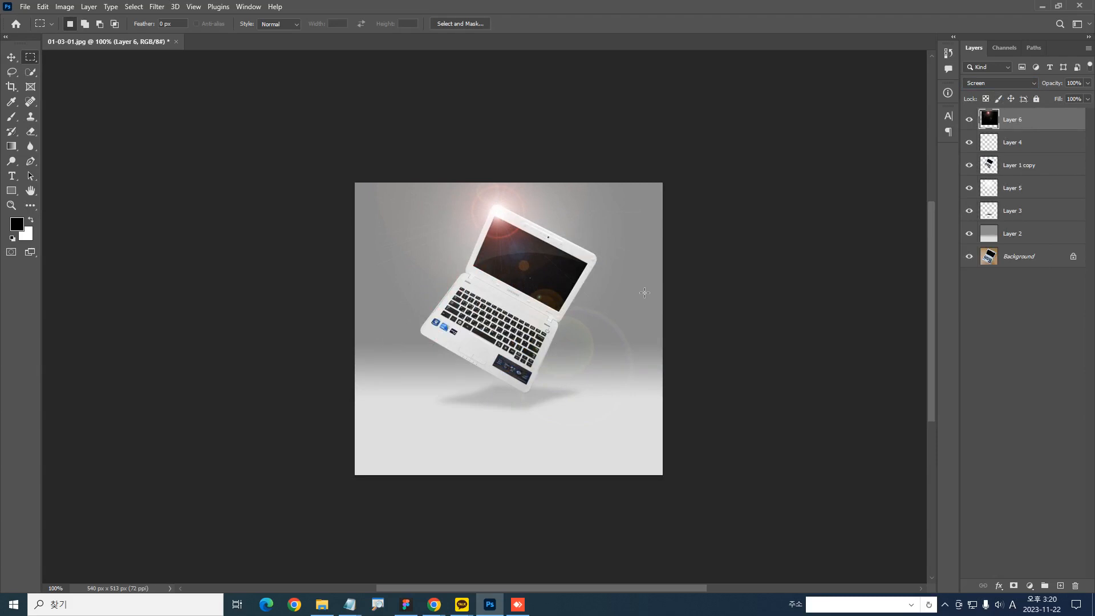
Try desaturating the lens flare on Layer 6 with Hue/Saturation at a Saturation of -100, and cancel it
key(ctrl+u)
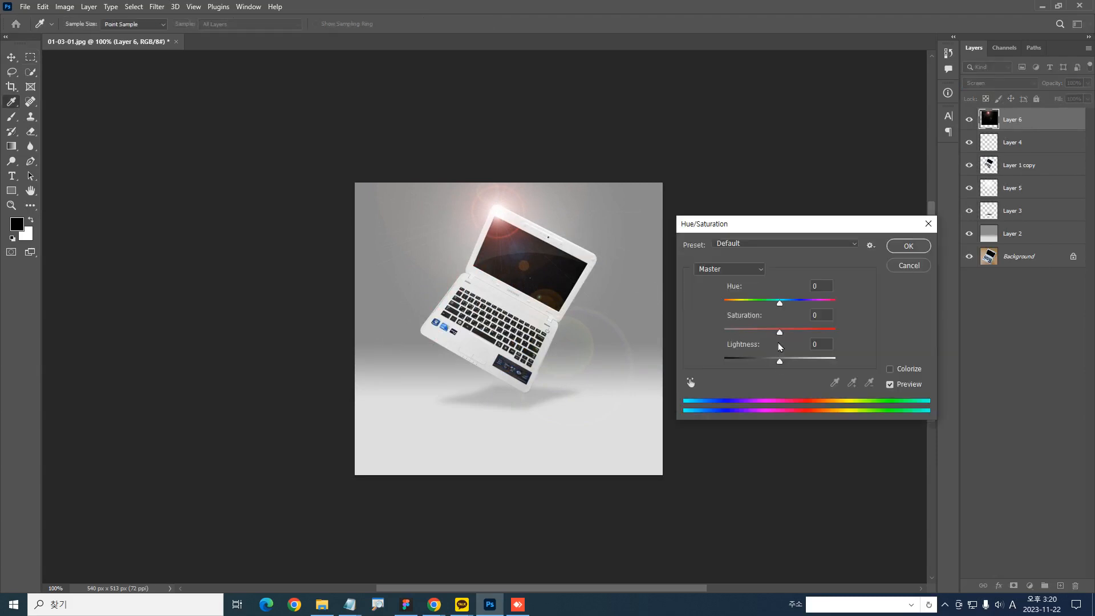
drag(780, 332, 610, 307)
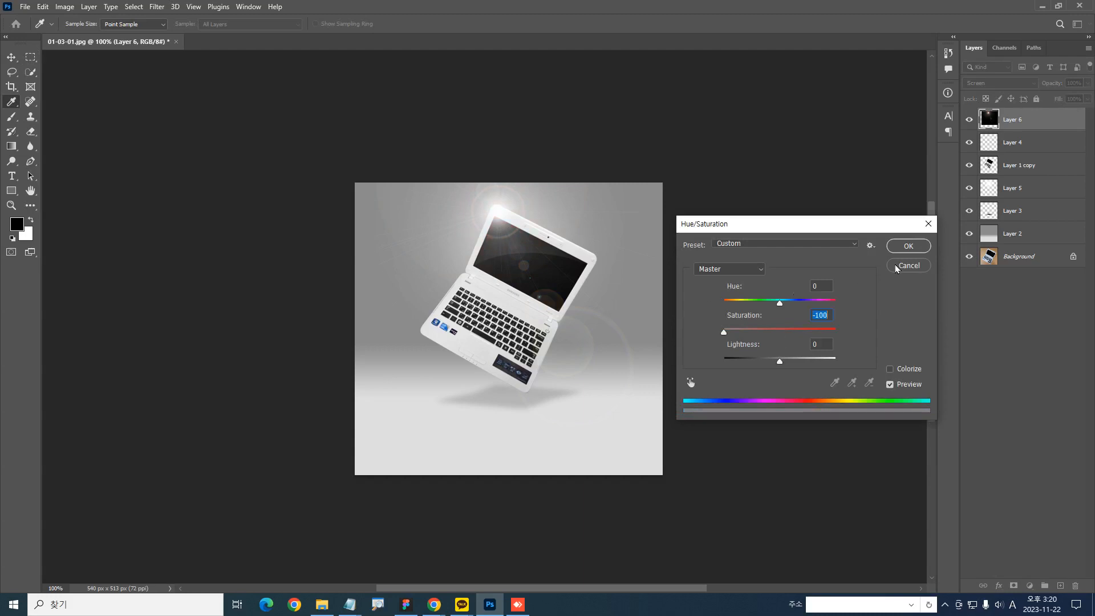
click(915, 265)
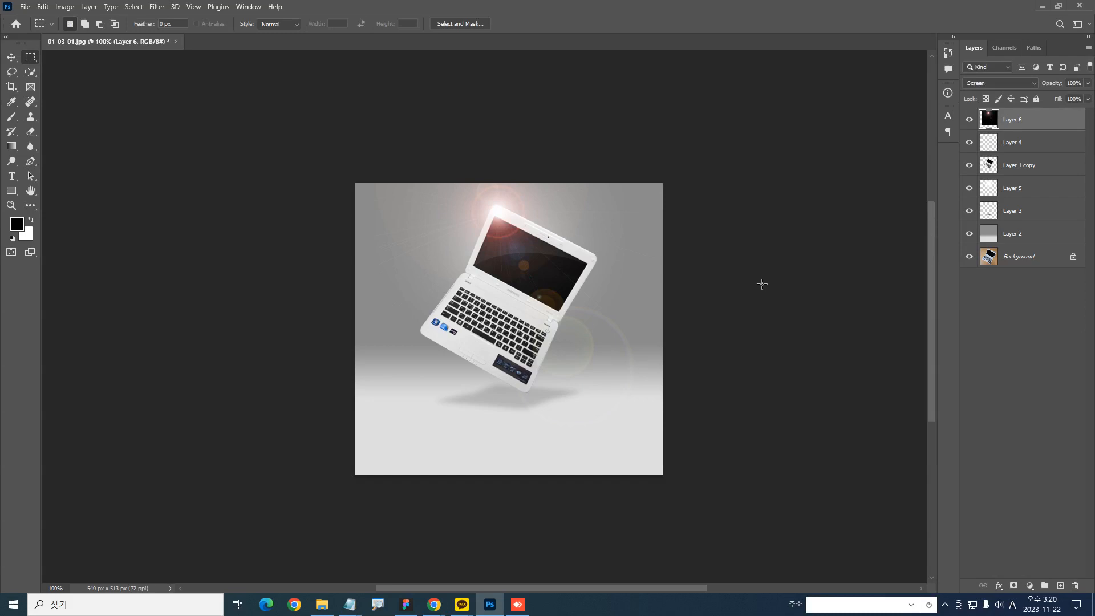
Try a Color Balance adjustment layer above Layer 2 with midtones at +10, -27 and -36, and delete it
click(986, 236)
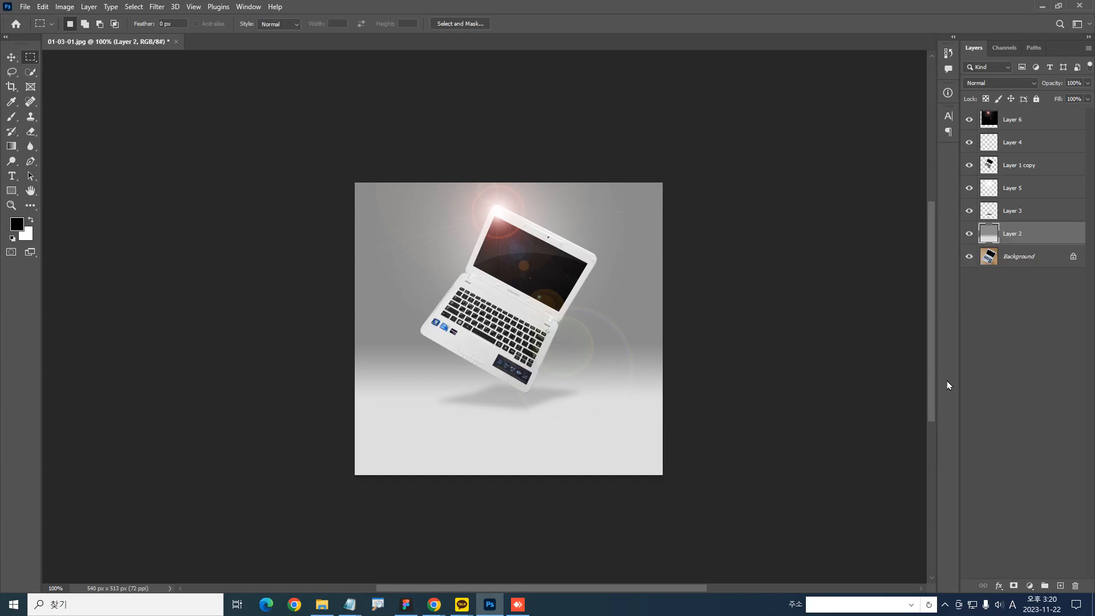
click(1030, 586)
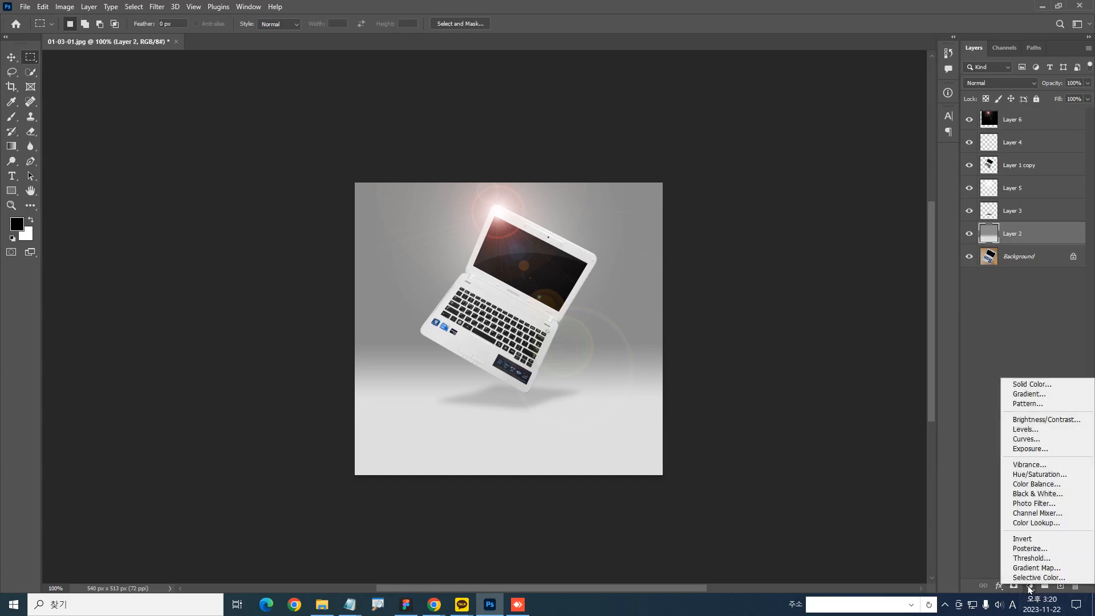
click(1042, 486)
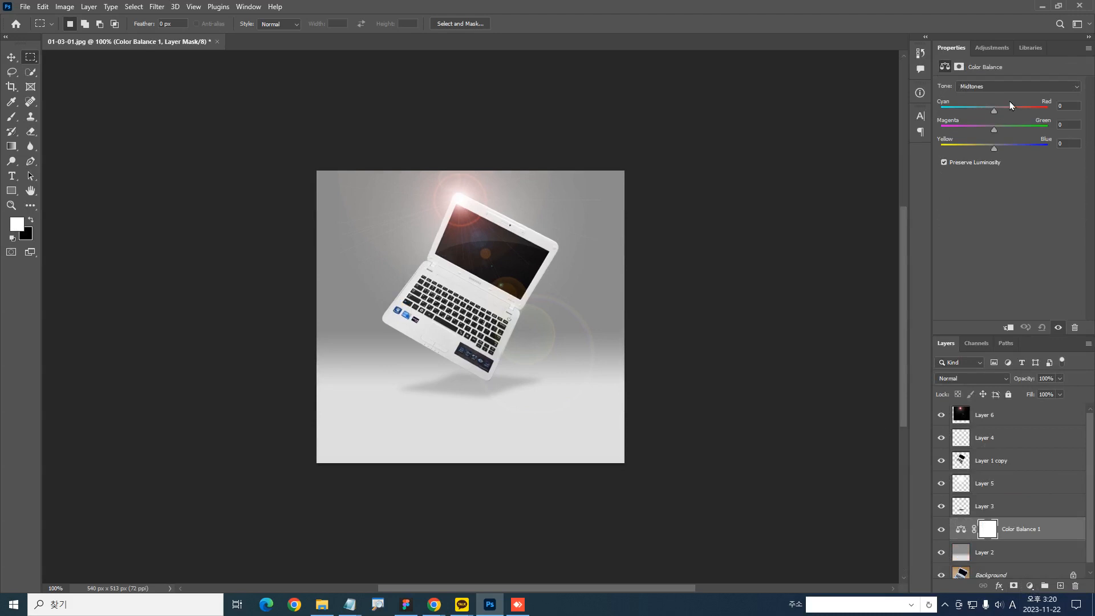
drag(994, 148, 972, 150)
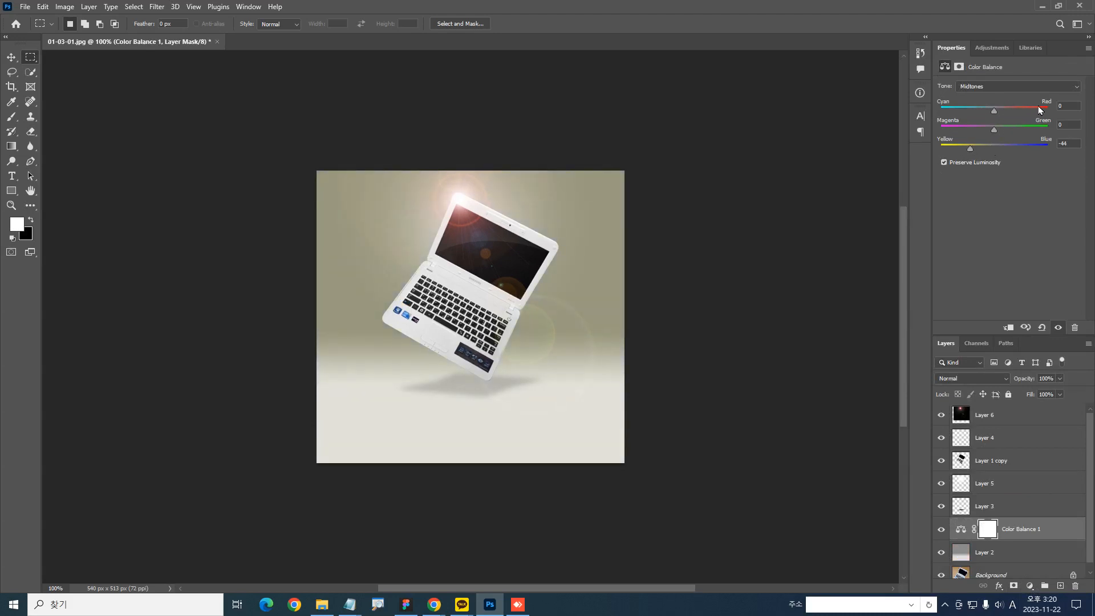
drag(998, 110, 975, 148)
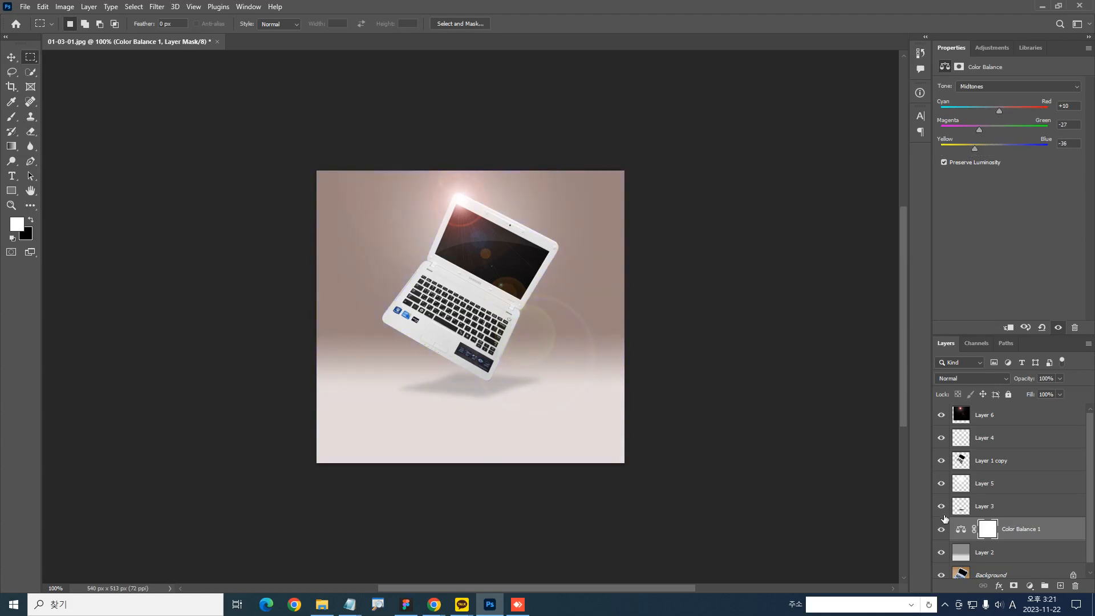
drag(1019, 538, 1075, 586)
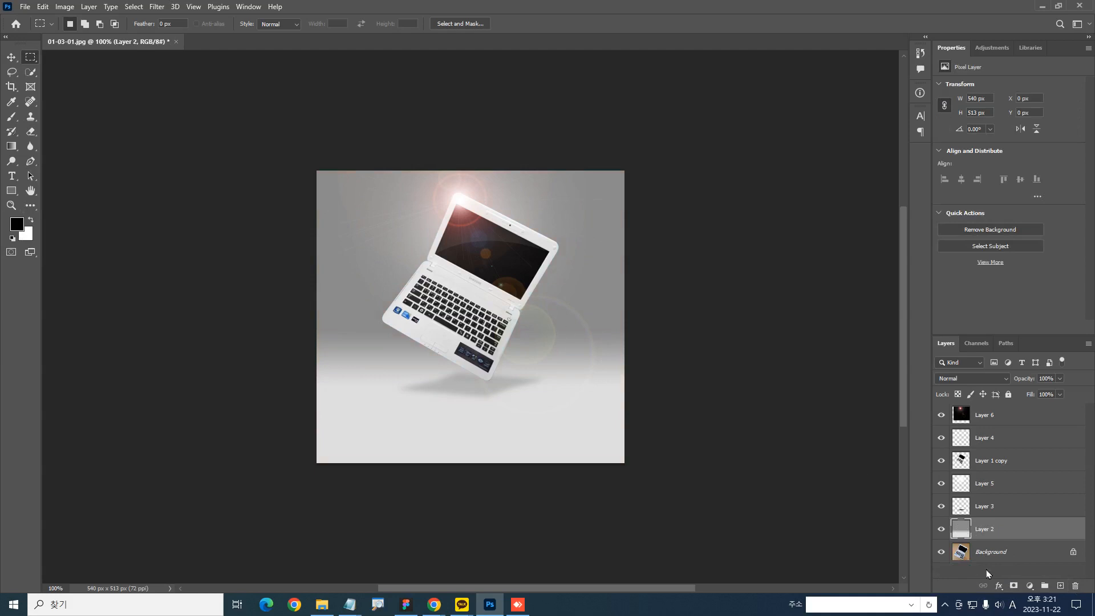
click(17, 225)
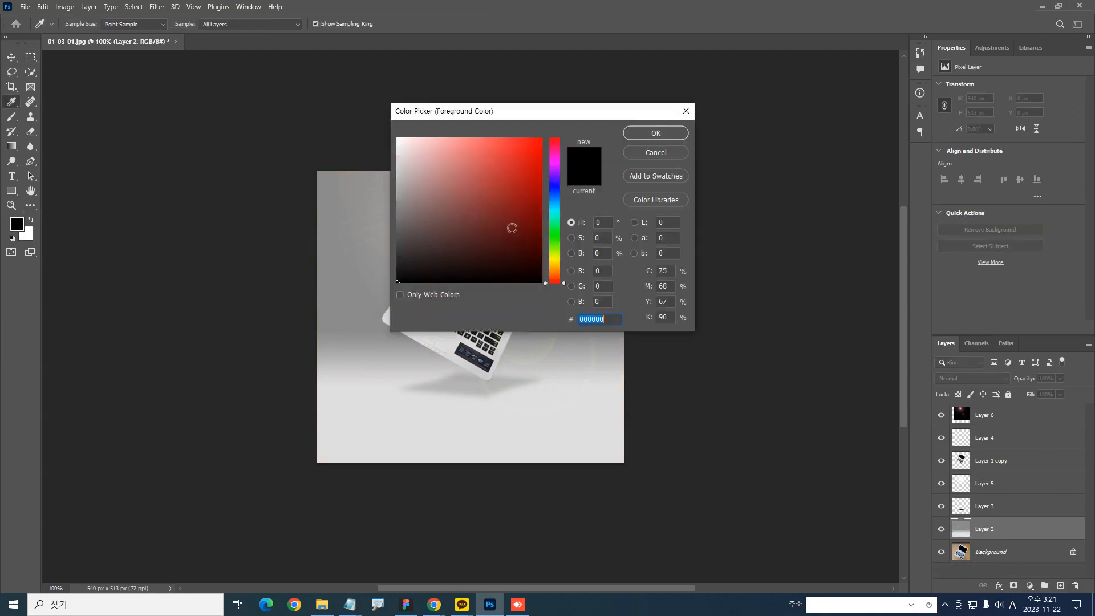
click(664, 158)
click(1001, 586)
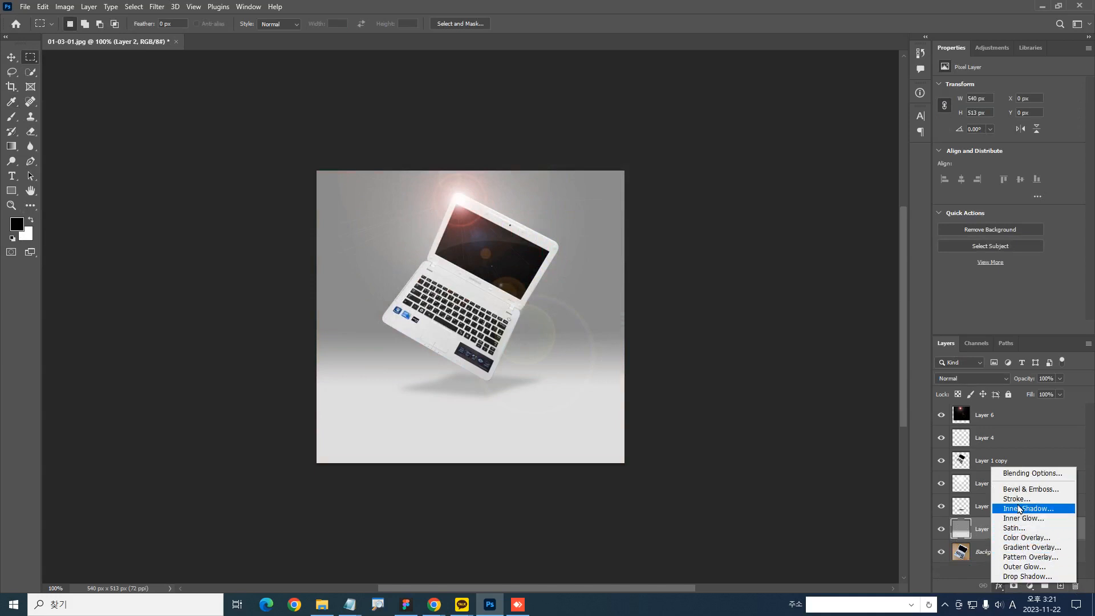
click(1030, 587)
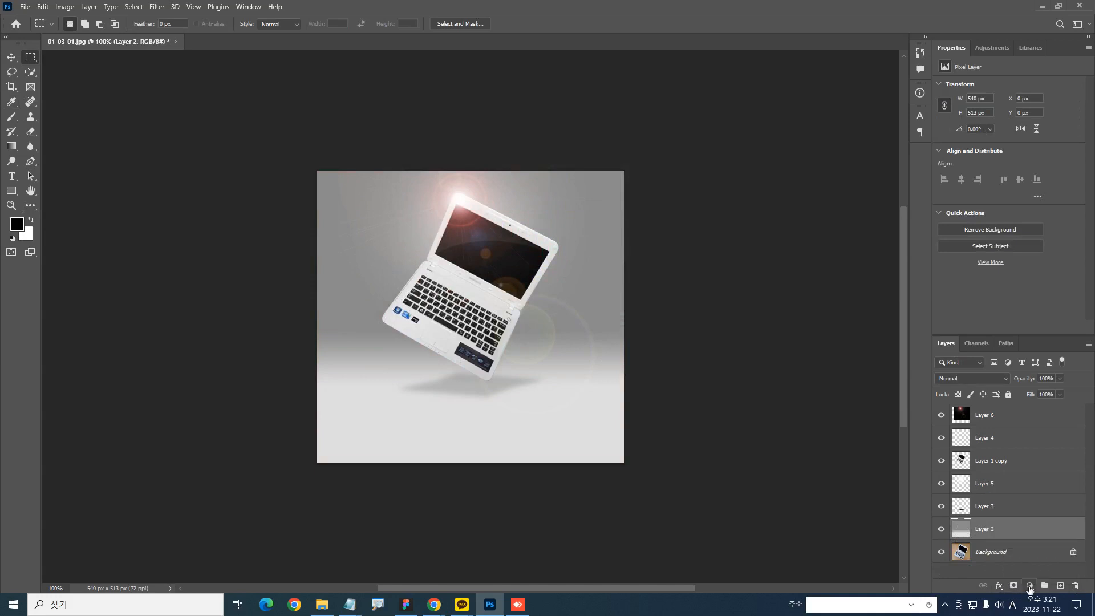
Try a Color Balance adjustment above Layer 2 with midtone Yellow-Blue at -24, toggle its visibility, and delete it
click(1030, 586)
click(1037, 486)
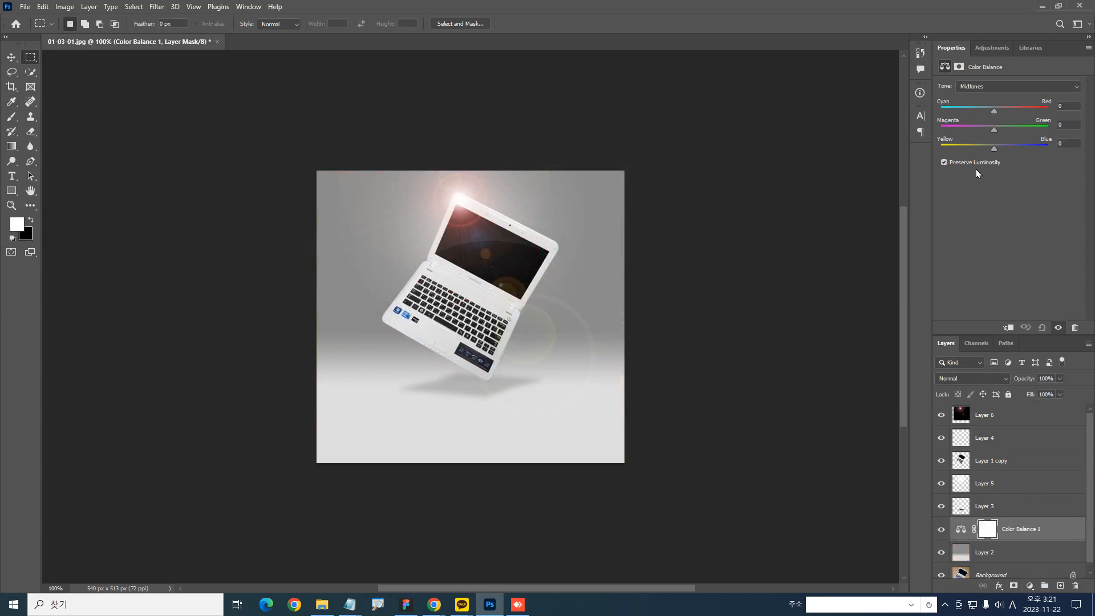
drag(992, 151, 981, 154)
drag(981, 153, 982, 154)
click(942, 530)
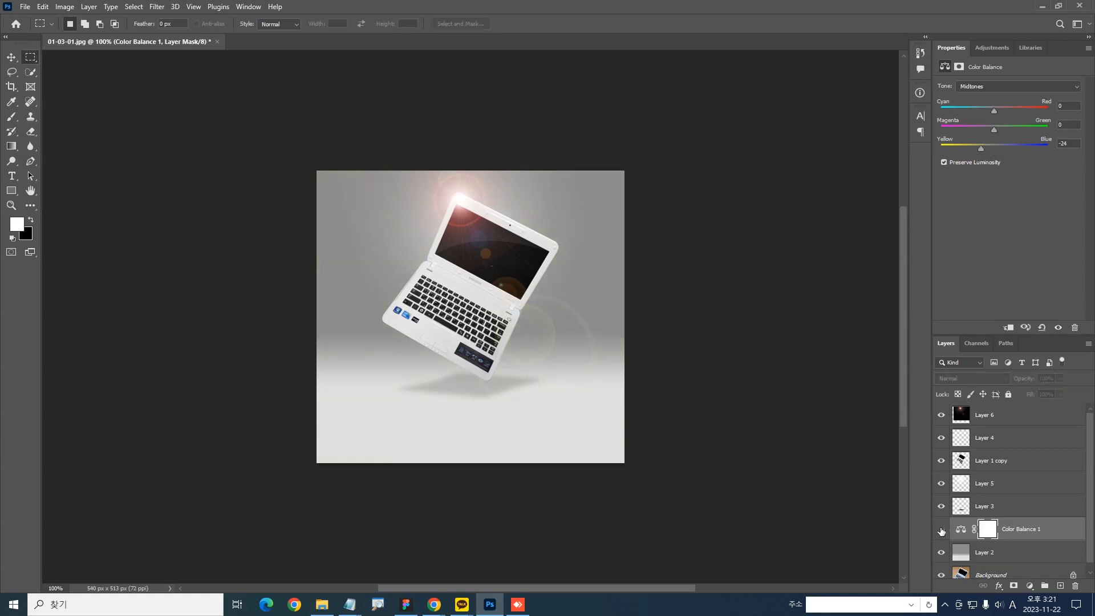
drag(1067, 530, 1074, 585)
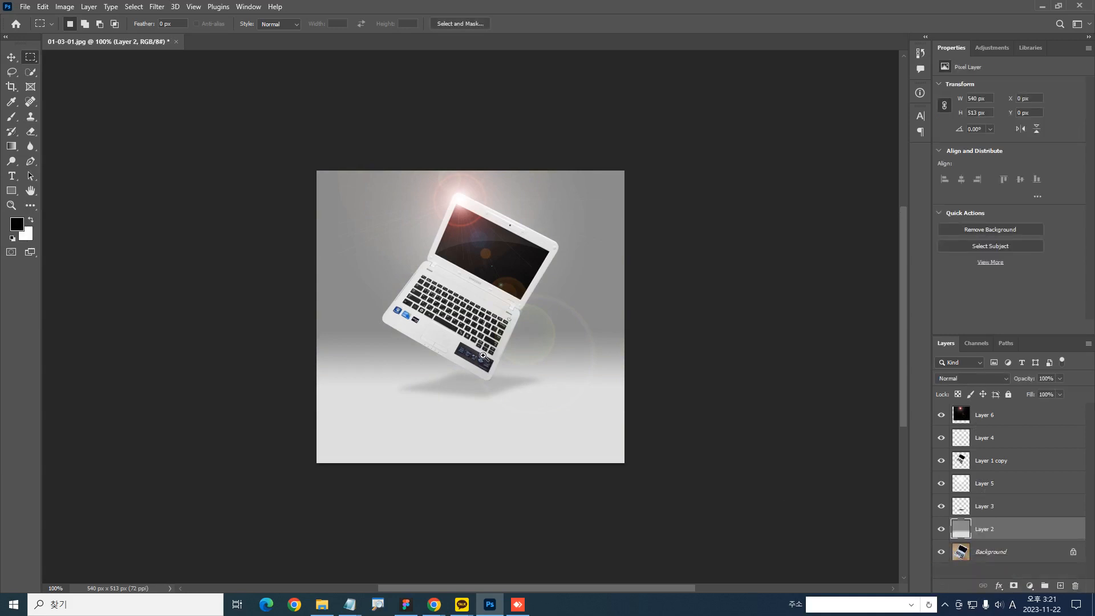
Check the image files in the 포토샵01-02 folder in File Explorer and return to the composite
scroll(490, 371, up, 3)
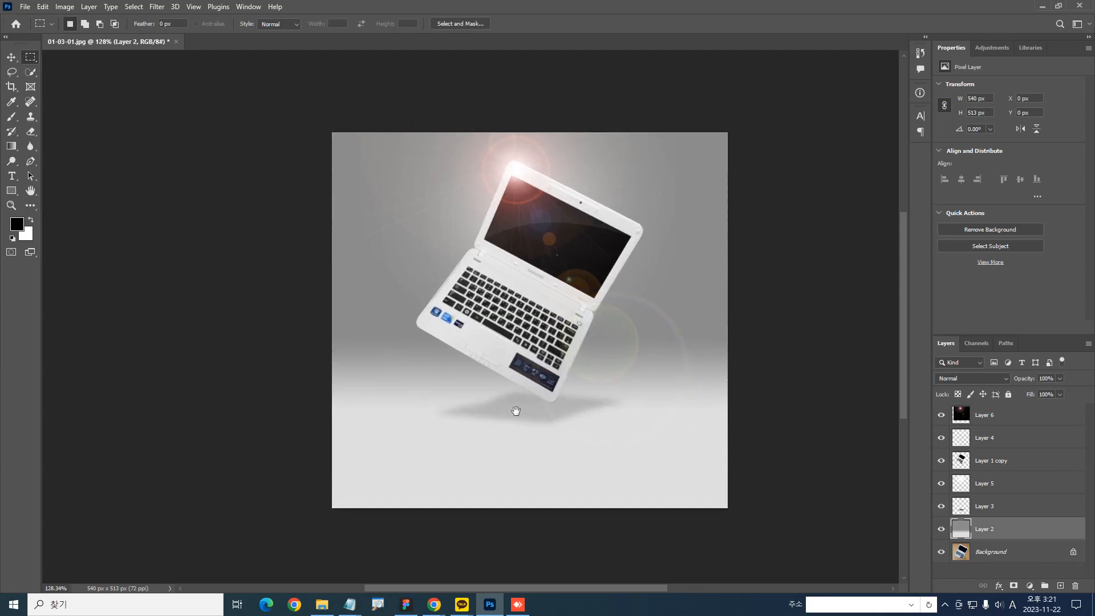
click(315, 604)
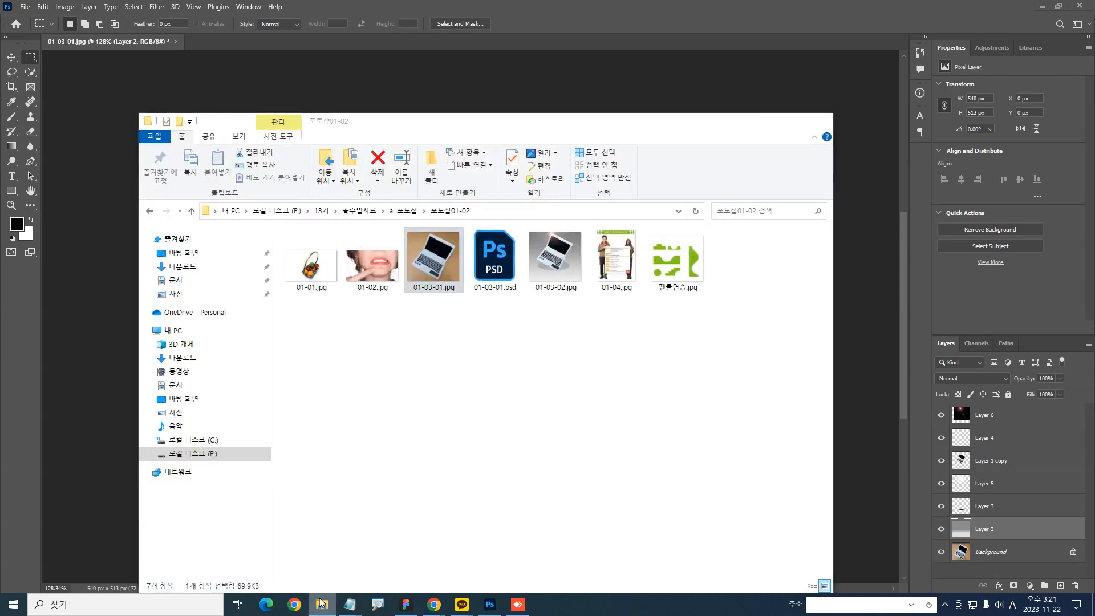
click(316, 604)
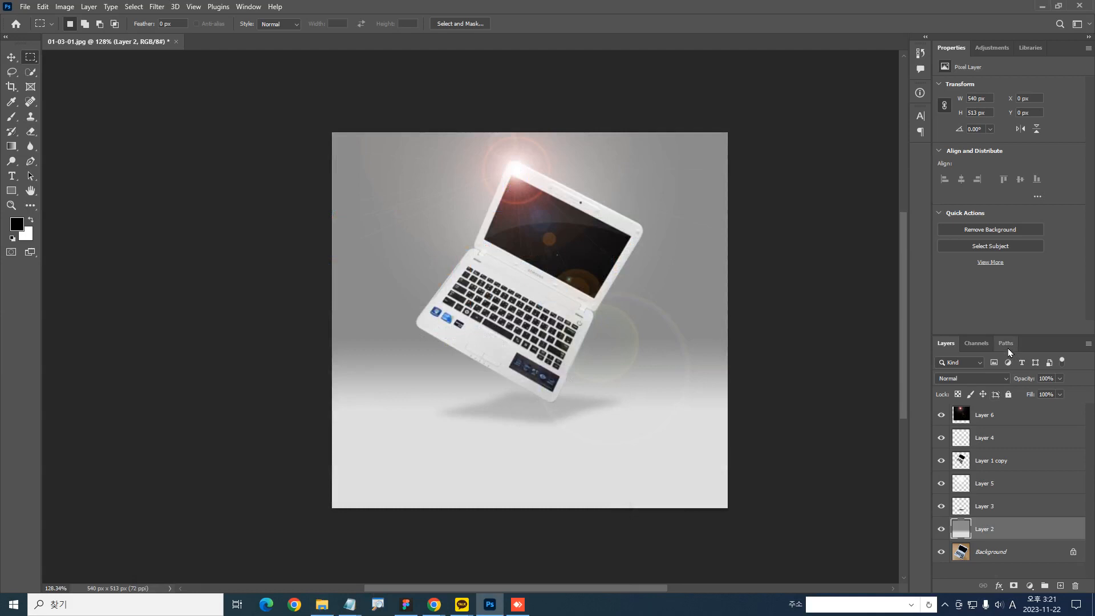
Compare the finished composite with the original photo by repeatedly isolating the Background layer and restoring all layers
alt+click(941, 553)
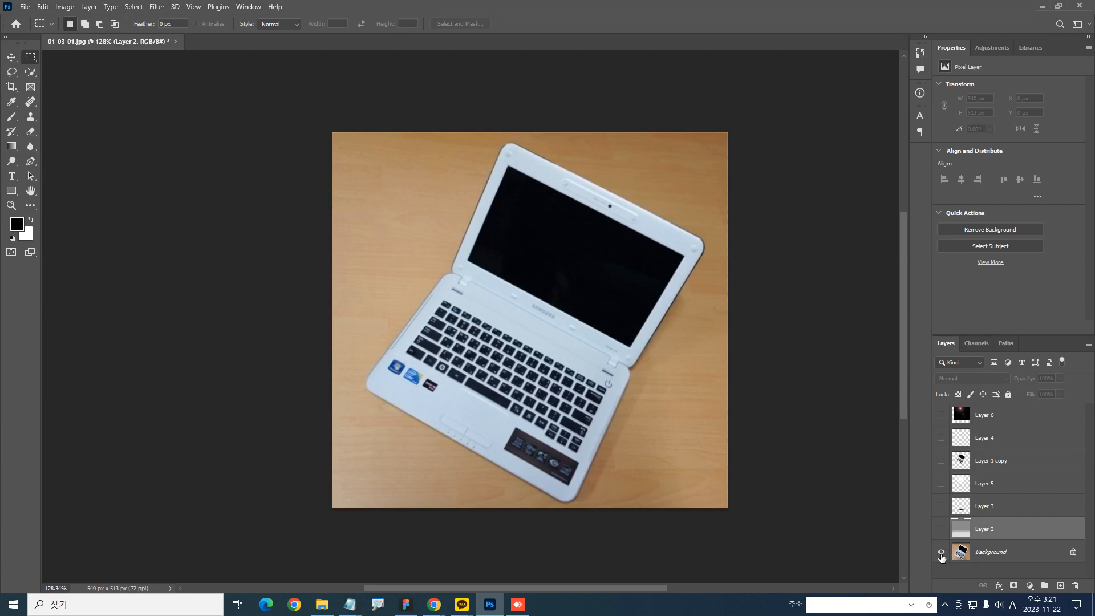
alt+click(942, 552)
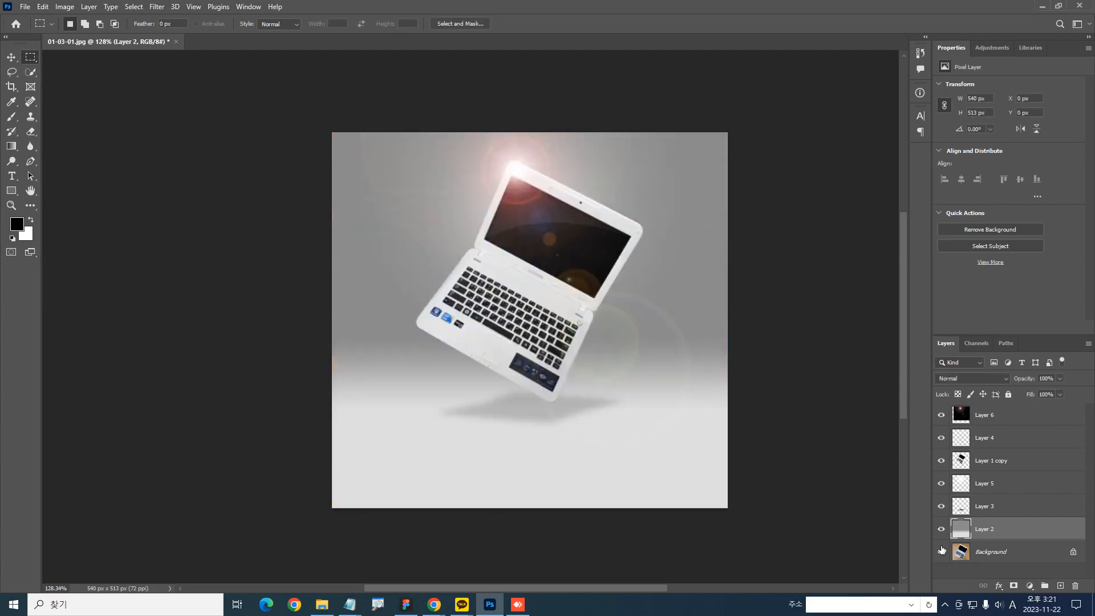
alt+click(942, 552)
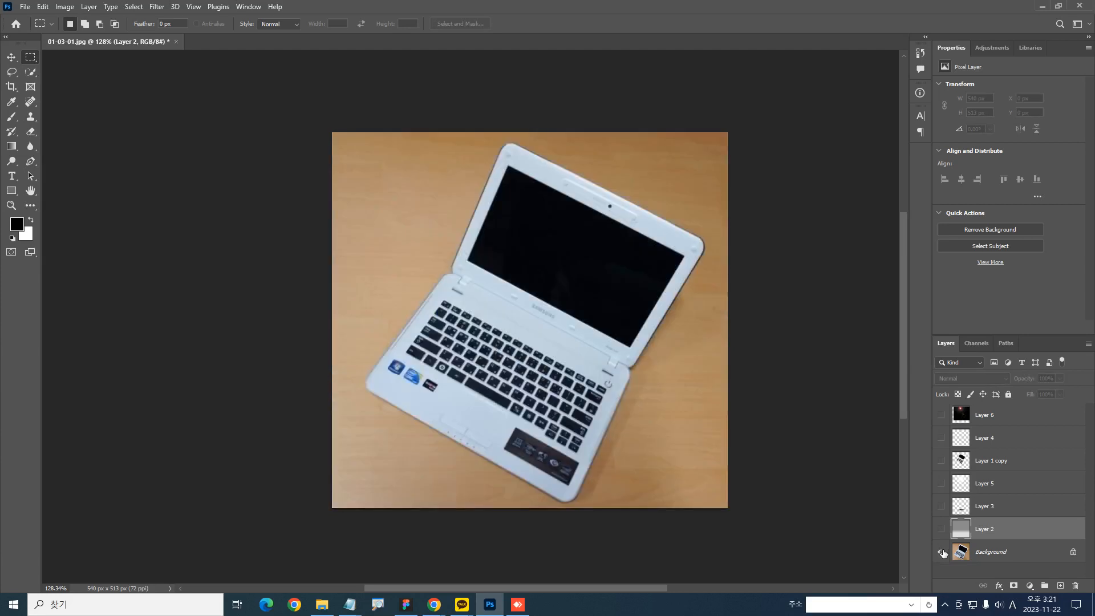
alt+click(942, 552)
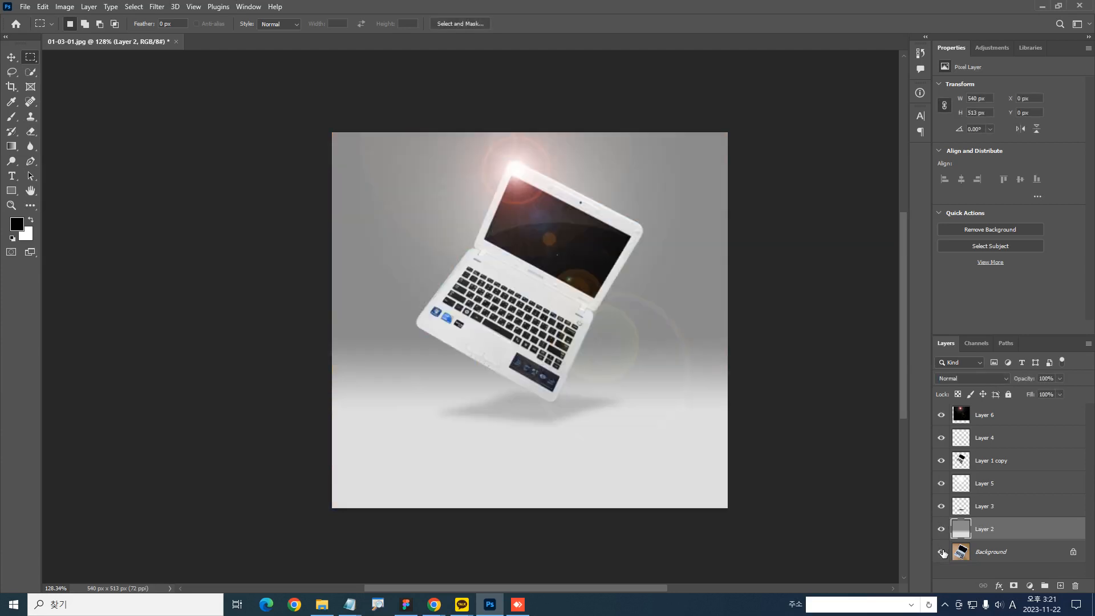
alt+click(942, 552)
alt+click(942, 552)
click(12, 176)
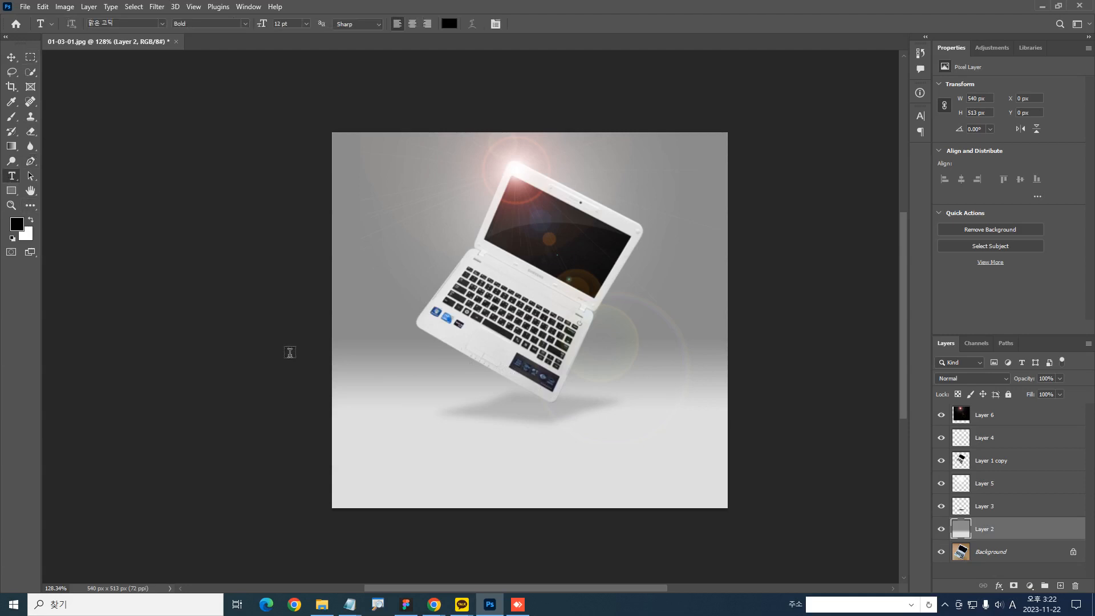
alt+click(942, 552)
alt+click(942, 553)
alt+click(942, 552)
alt+click(942, 552)
alt+click(942, 552)
alt+click(941, 552)
alt+click(942, 552)
alt+click(941, 552)
alt+click(942, 552)
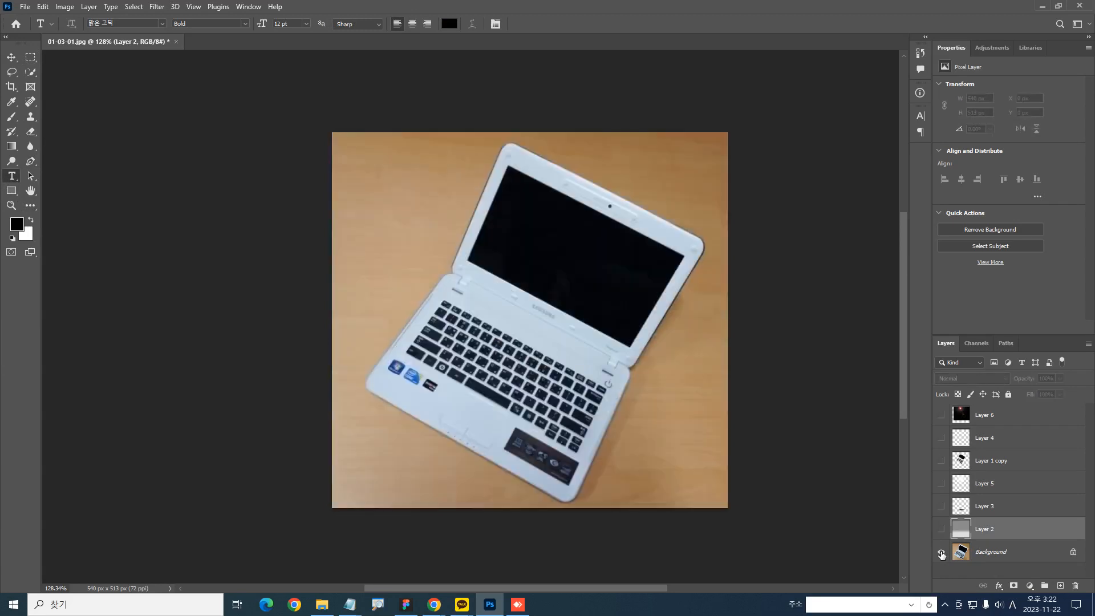
alt+click(942, 552)
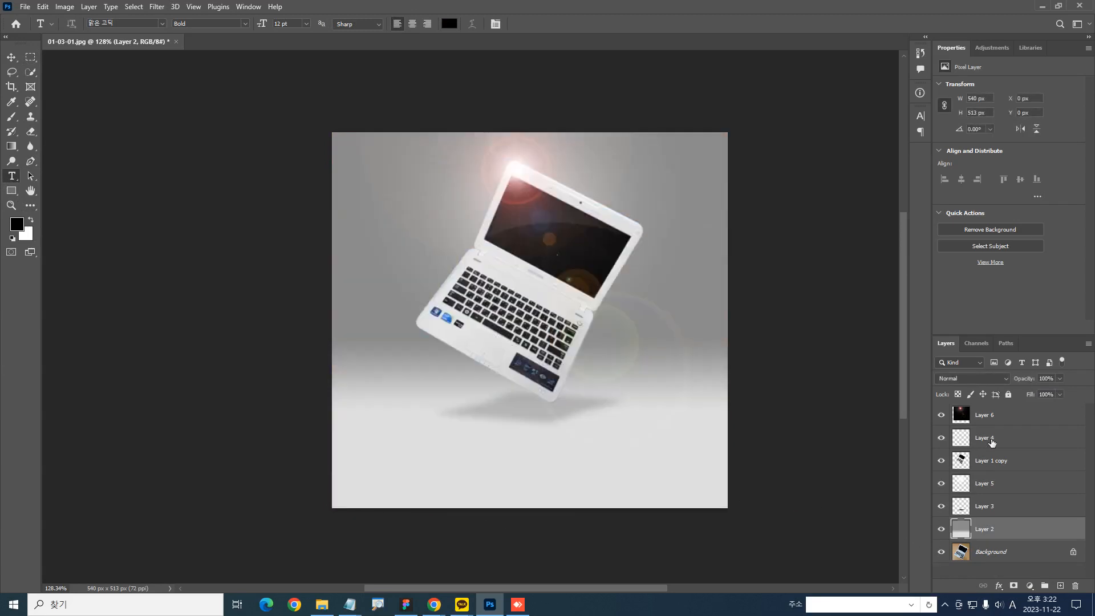
Add a SAMSUNG NOTEBOOK text layer above Layer 6, in the light floor area below the laptop
scroll(627, 399, up, 2)
click(1004, 414)
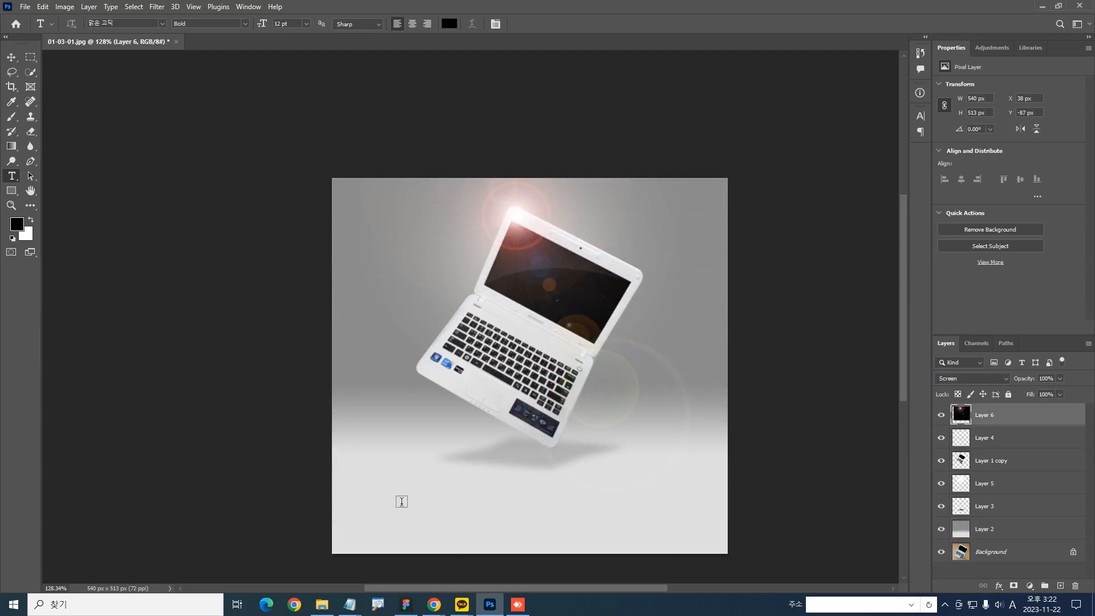
click(427, 494)
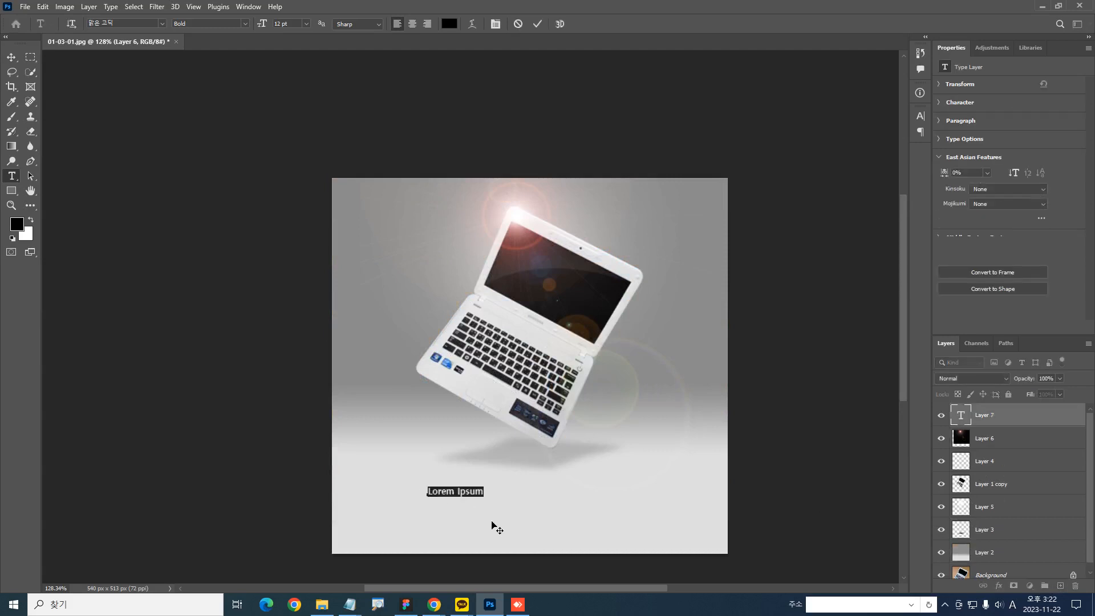
text(s)
text(AM)
text(SUNG)
text( NOTEBOOK)
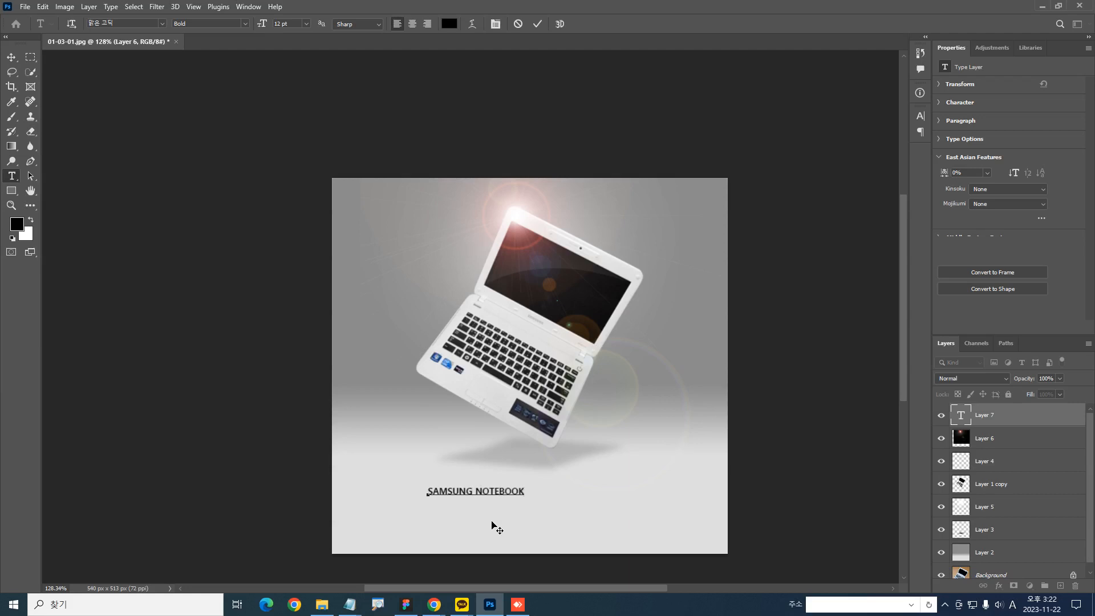
click(491, 525)
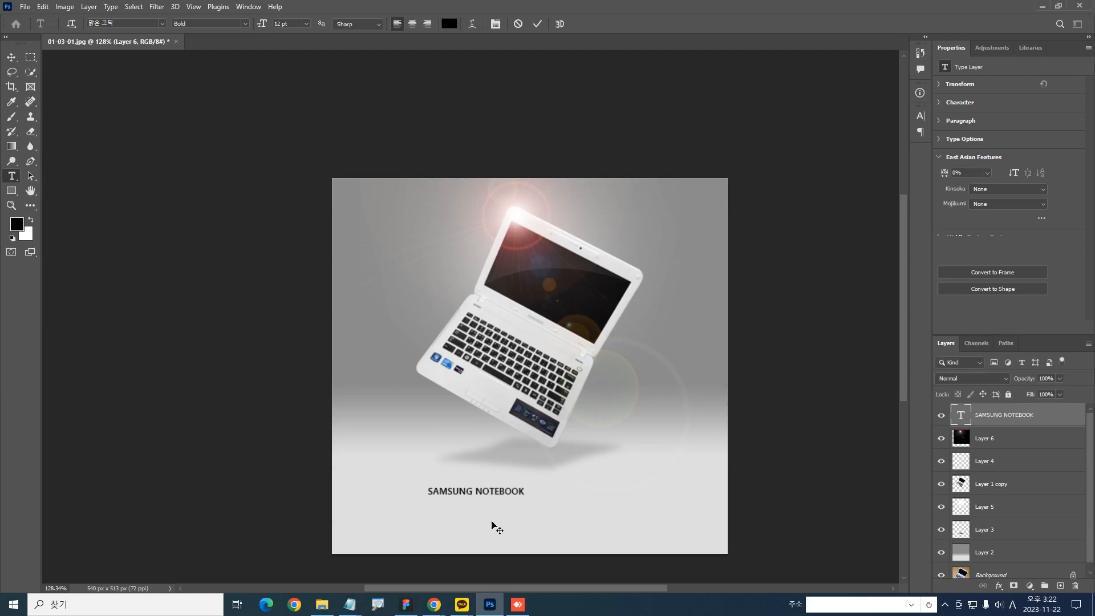
Enlarge the SAMSUNG NOTEBOOK caption to about 21 pt and move it to the image's lower-right corner
key(ctrl+t)
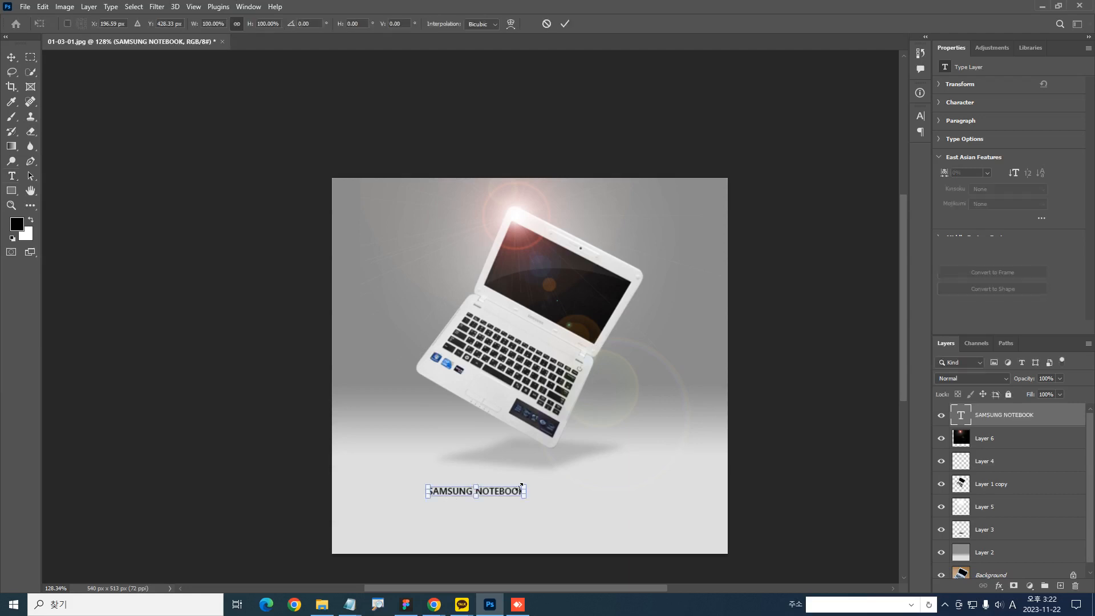
drag(526, 485, 628, 491)
key(Return)
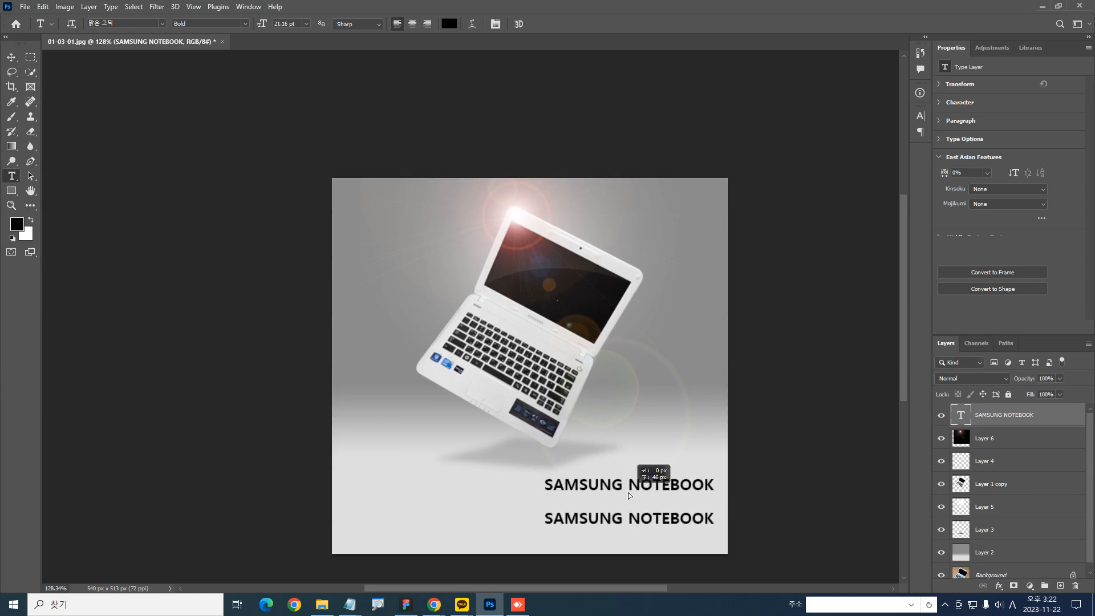
Duplicate the caption directly above itself and change the copy's text to KW777
double_click(961, 418)
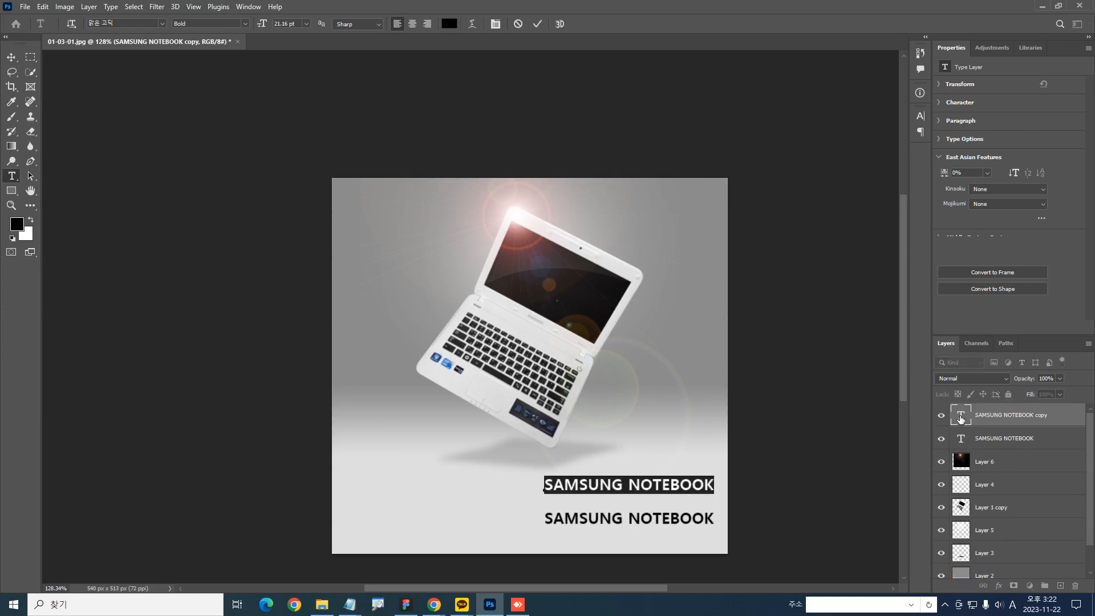
text(K)
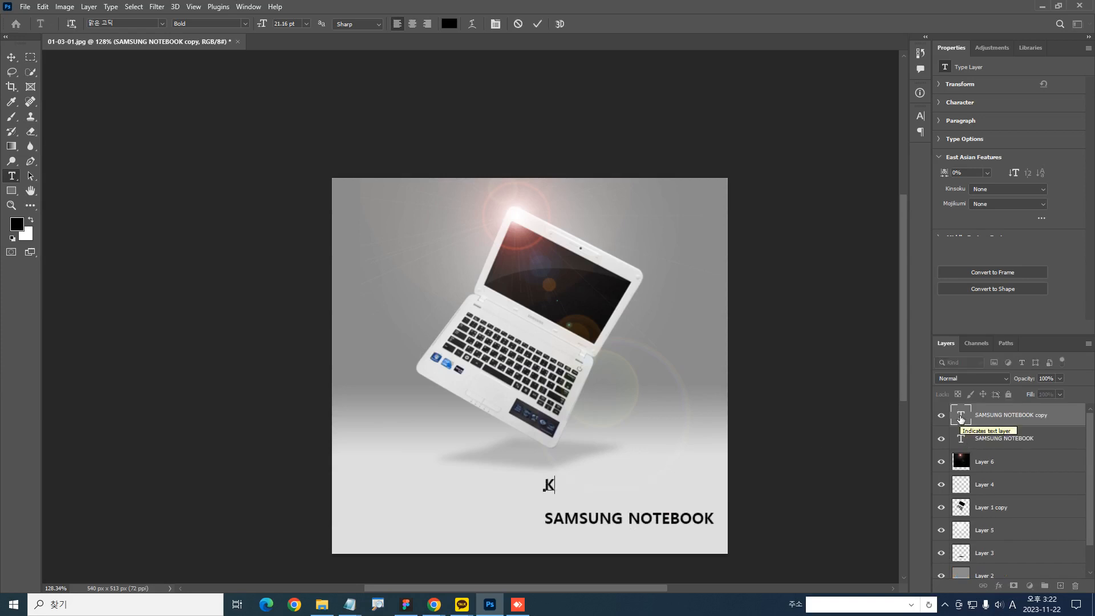
text(W777)
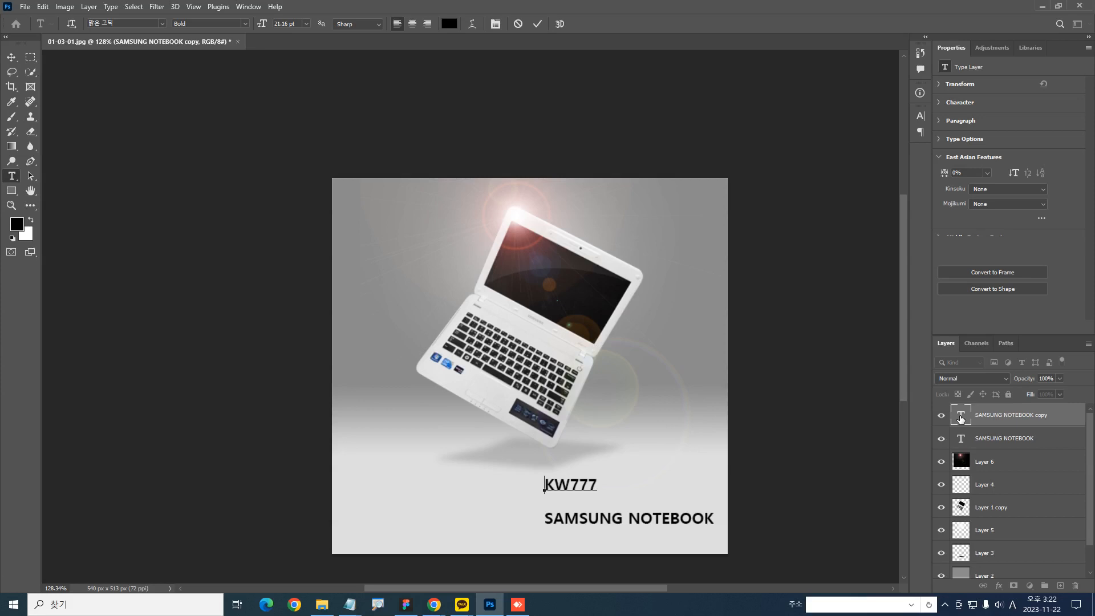
click(961, 420)
Scale the KW777 text up to about 47 pt and place it just above the SAMSUNG NOTEBOOK line
key(ctrl+t)
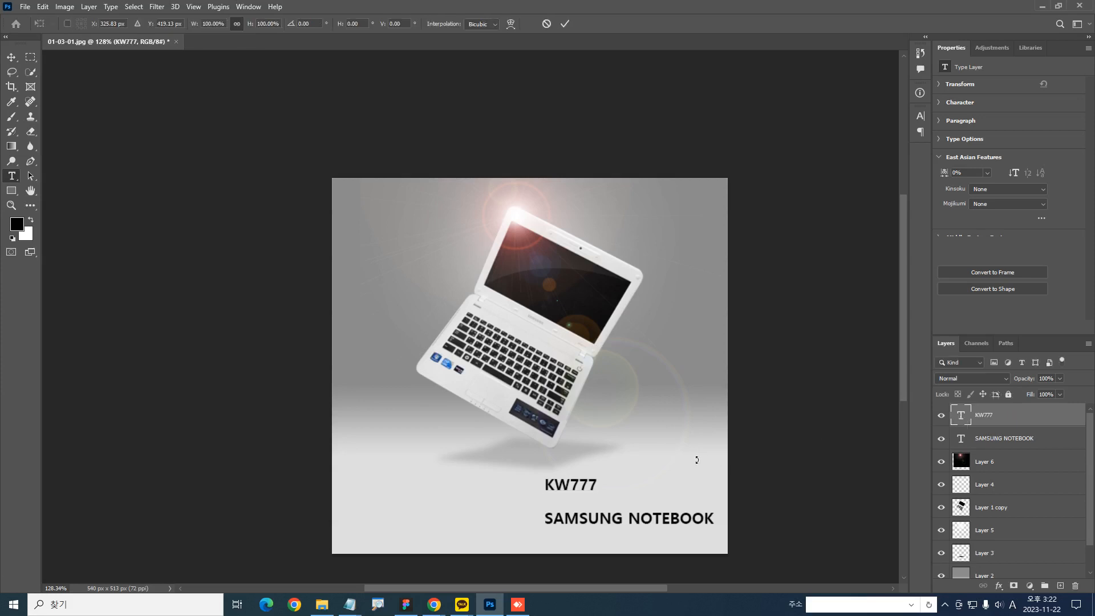
drag(602, 474, 659, 438)
key(Return)
drag(640, 477, 666, 507)
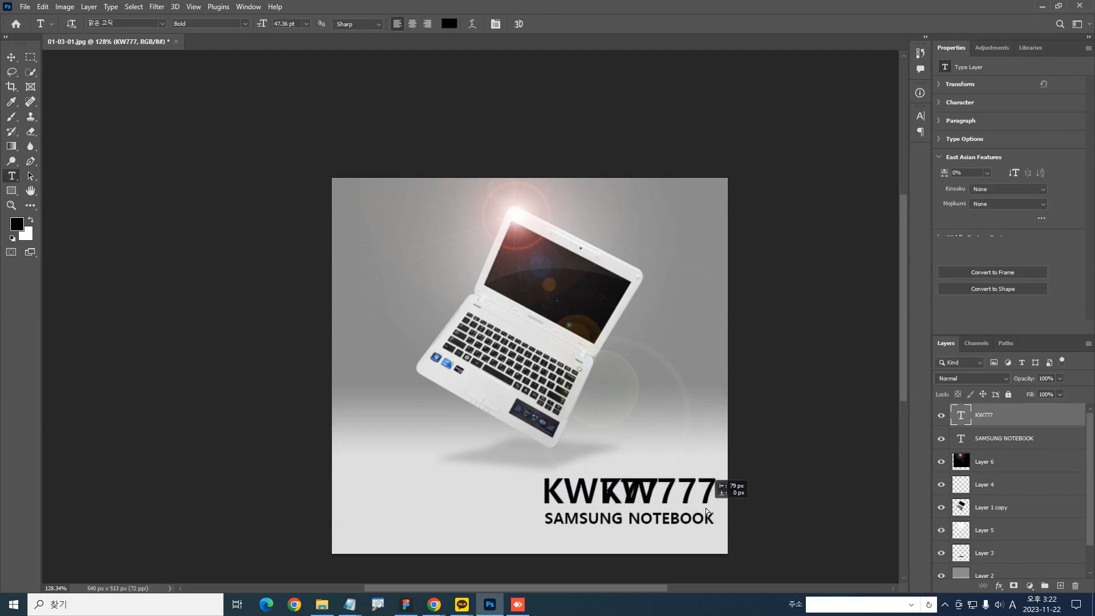
Duplicate KW777 as a 2023 text layer, reduce it to about 26 pt and place it beside KW777, before the K
double_click(961, 415)
text(2023)
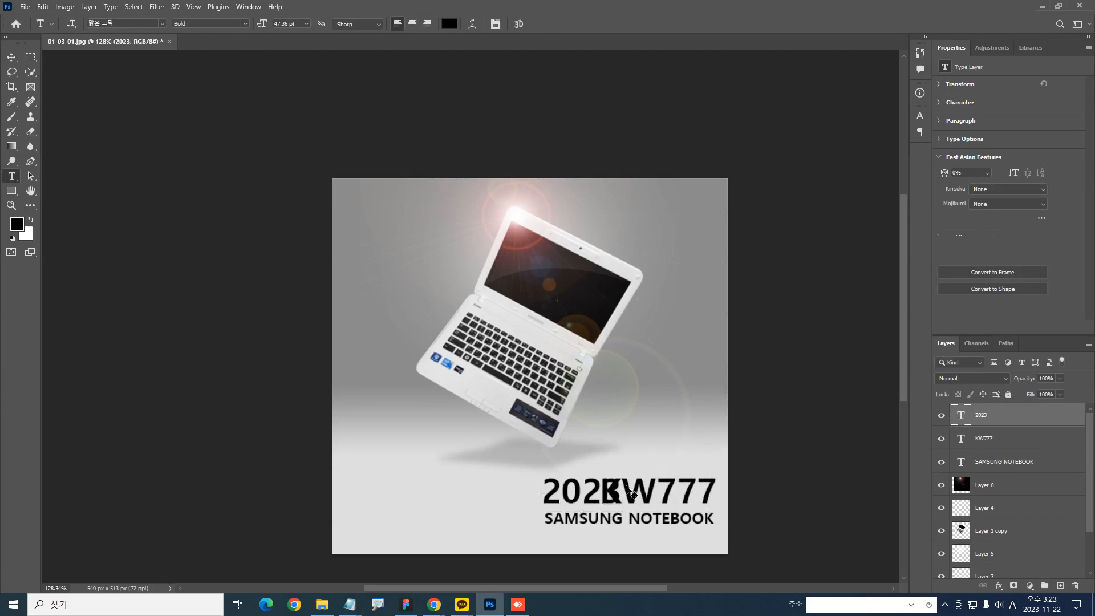
key(ctrl+t)
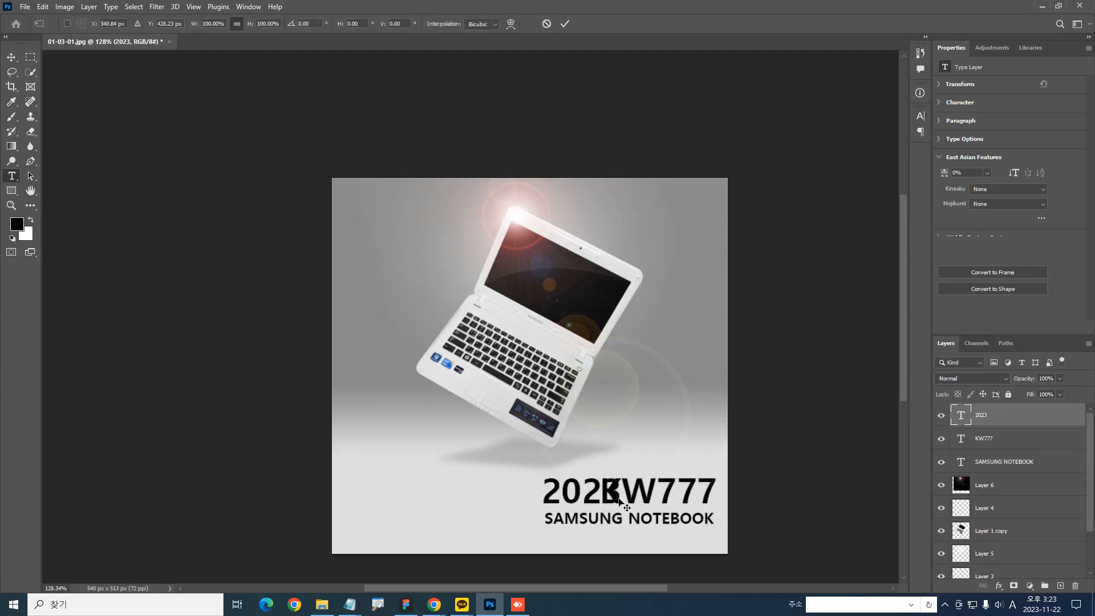
drag(622, 505, 639, 559)
key(Return)
drag(561, 444, 547, 380)
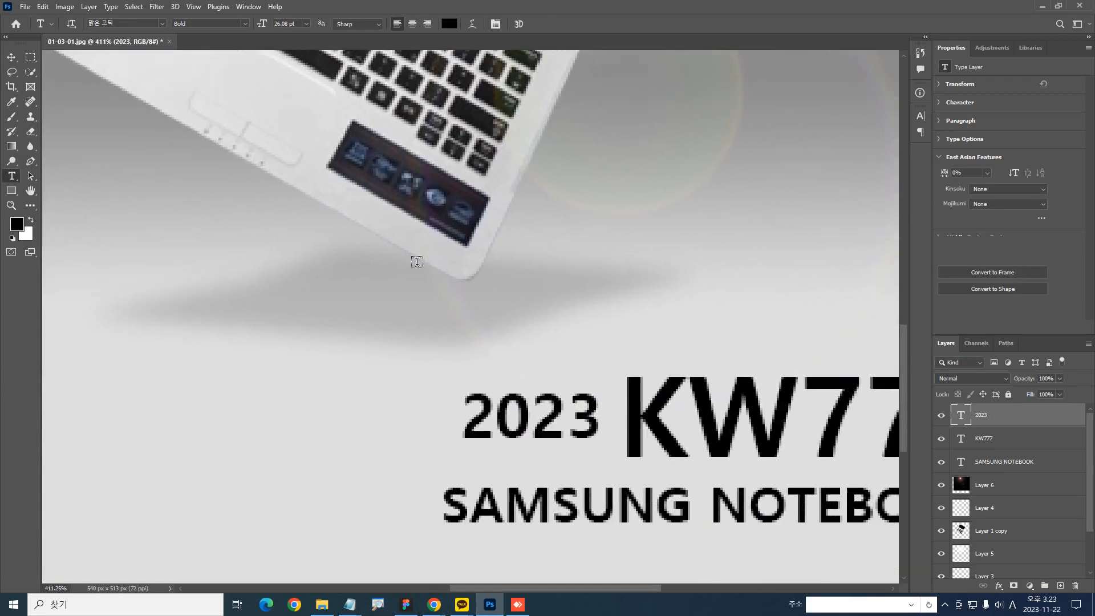
Fill a black rectangle on a new layer behind 2023 and make the 2023 text white
click(30, 57)
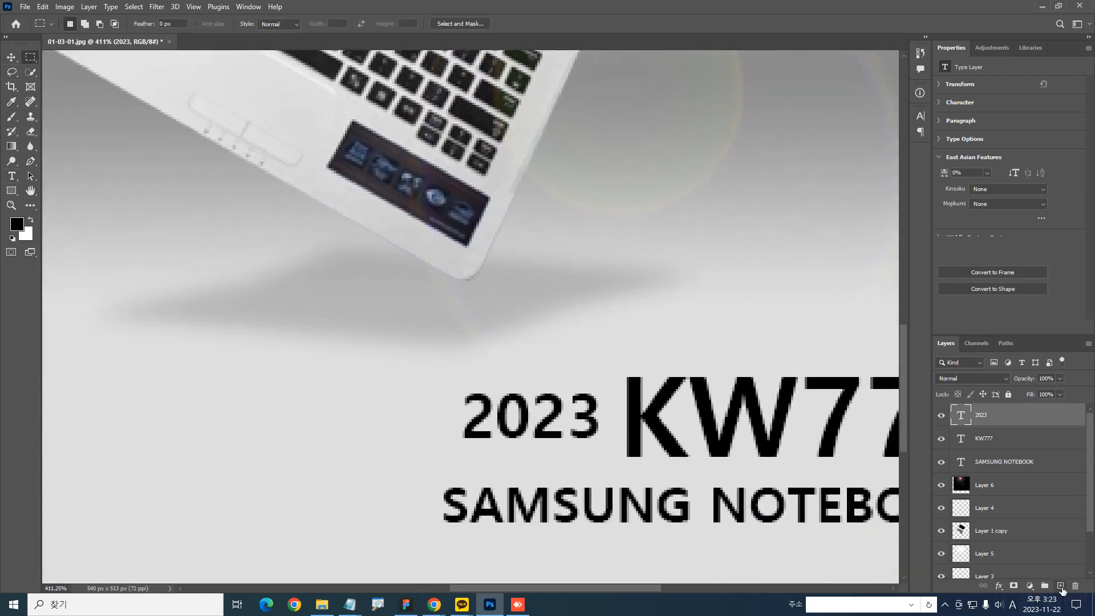
ctrl+click(1060, 585)
drag(438, 385, 607, 439)
key(alt+BackSpace)
key(ctrl+d)
click(1010, 420)
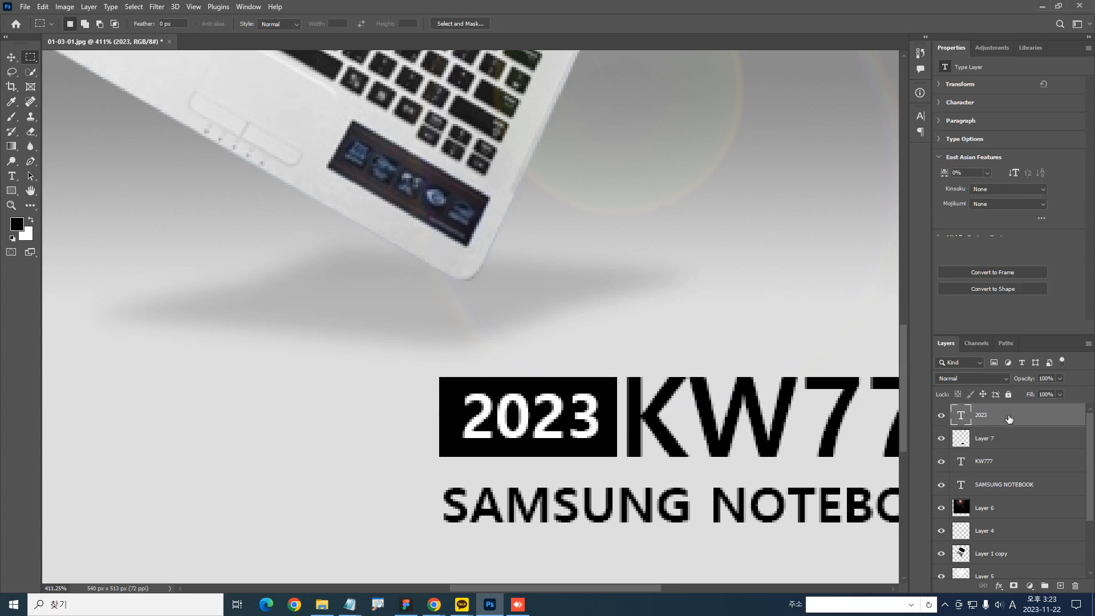
Set the SAMSUNG NOTEBOOK caption's font style to Semilight
key(ctrl+1)
drag(690, 316, 716, 375)
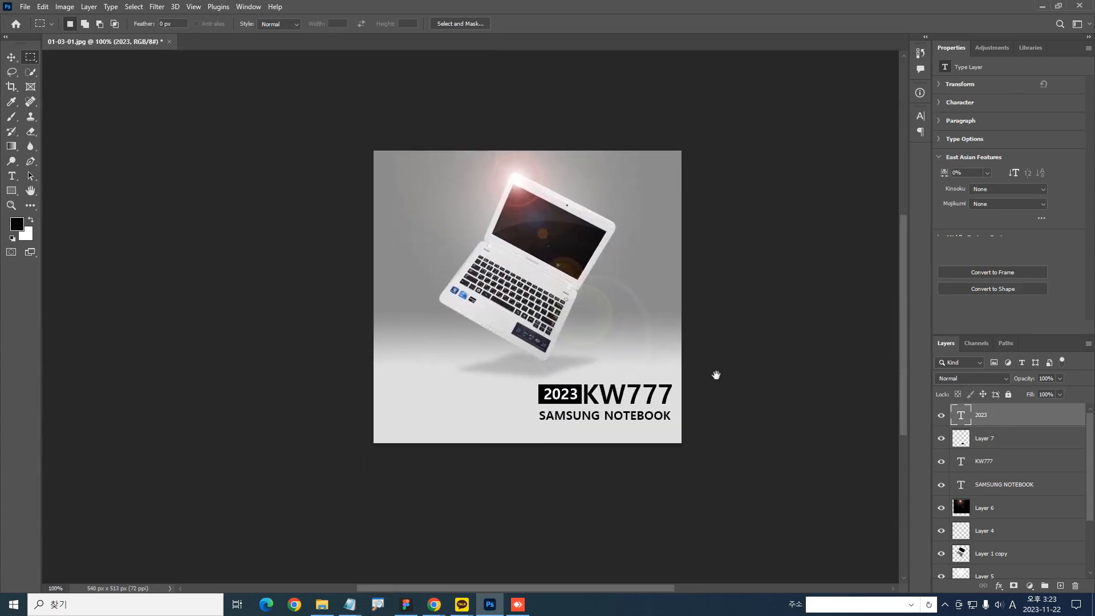
ctrl+click(639, 425)
click(920, 116)
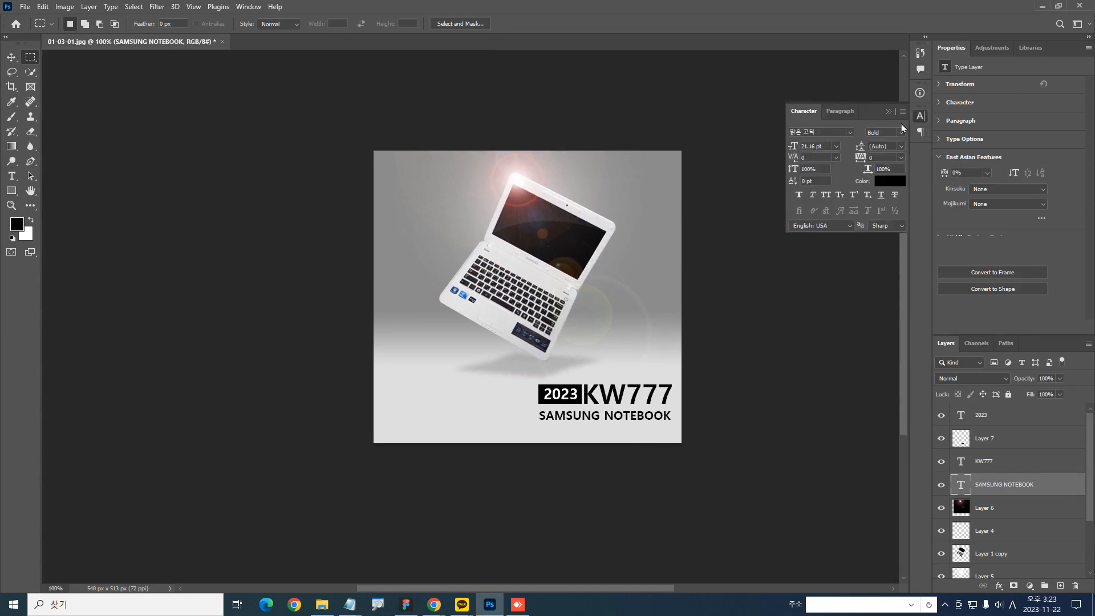
click(903, 137)
click(896, 145)
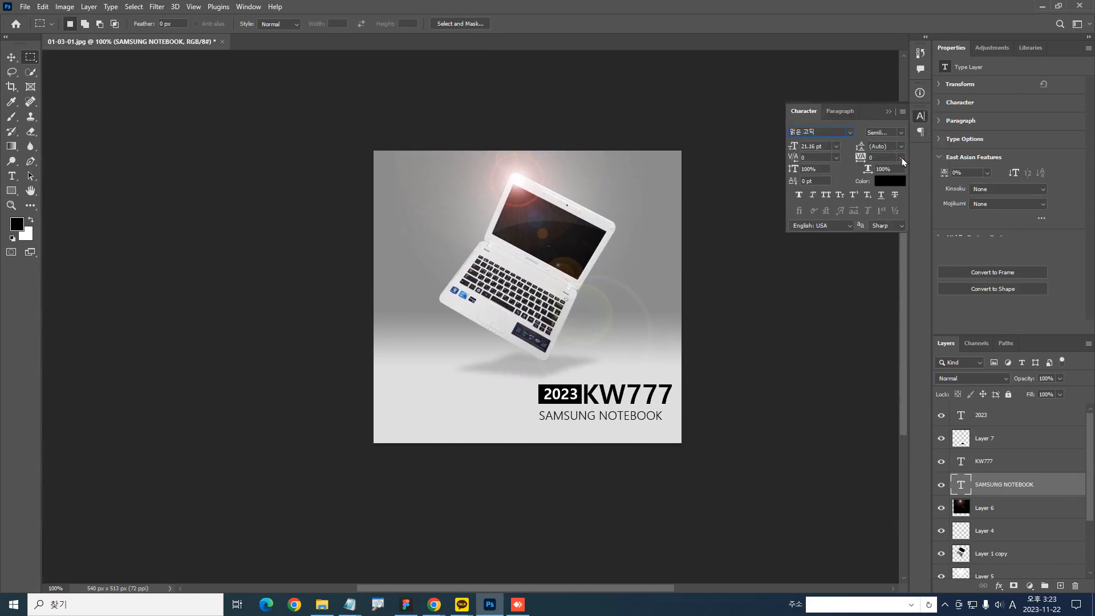
click(902, 158)
click(692, 331)
Reduce the SAMSUNG NOTEBOOK caption's font size to 14 pt
key(ctrl+t)
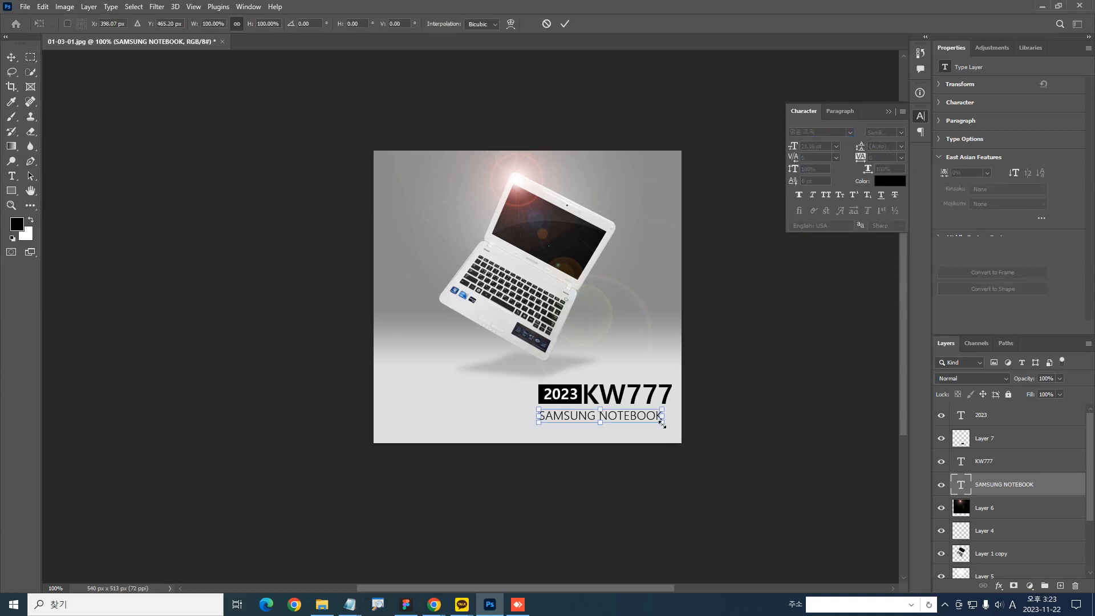
key(Return)
click(837, 146)
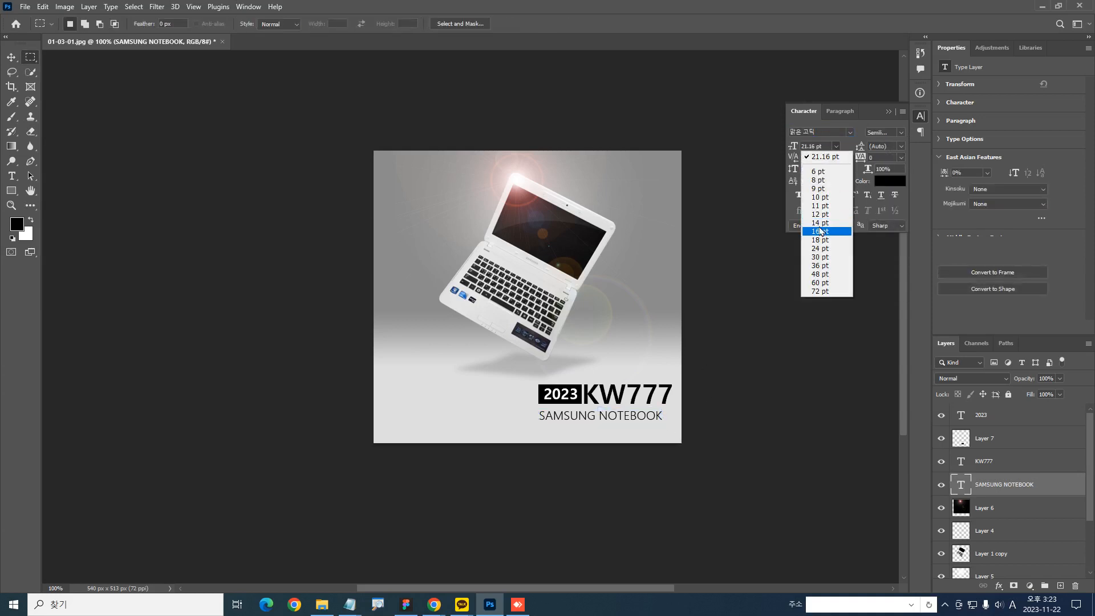
click(816, 228)
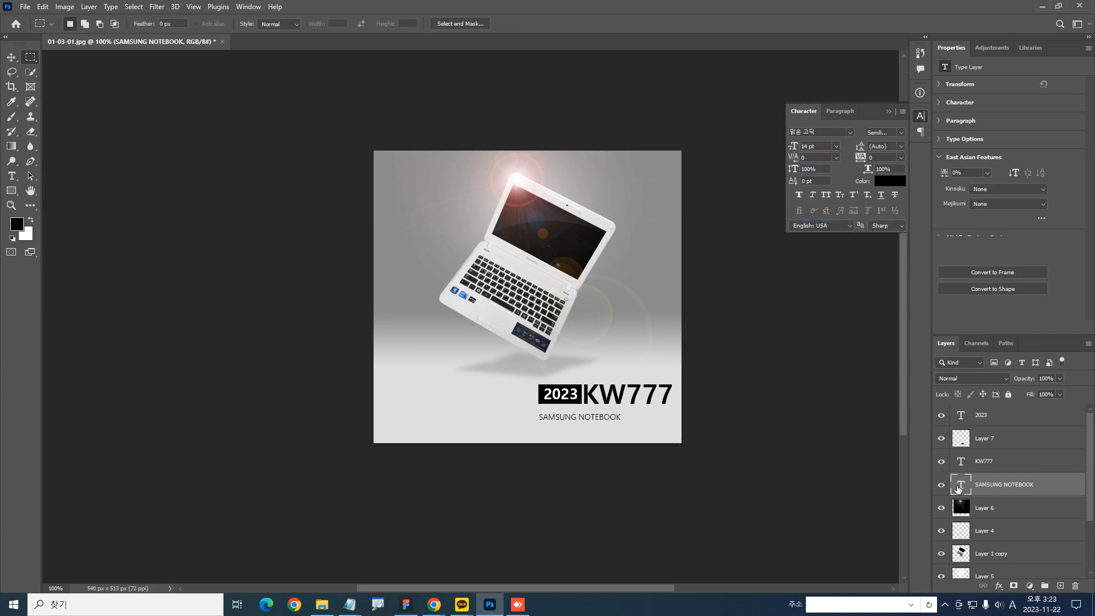
Widen the SAMSUNG NOTEBOOK tracking to 420 so the caption spans the width of the 2023 KW777 line
double_click(963, 484)
key(alt+Right)
key(alt+Right)
key(alt+Right)
key(alt+Right)
key(alt+Right)
key(alt+Right)
key(alt+Right)
key(alt+Right)
key(alt+Right)
key(alt+Right)
key(alt+Right)
key(alt+Right)
key(alt+Right)
key(alt+Right)
key(alt+Right)
key(alt+Right)
key(alt+Right)
key(alt+Right)
key(alt+Right)
key(alt+Right)
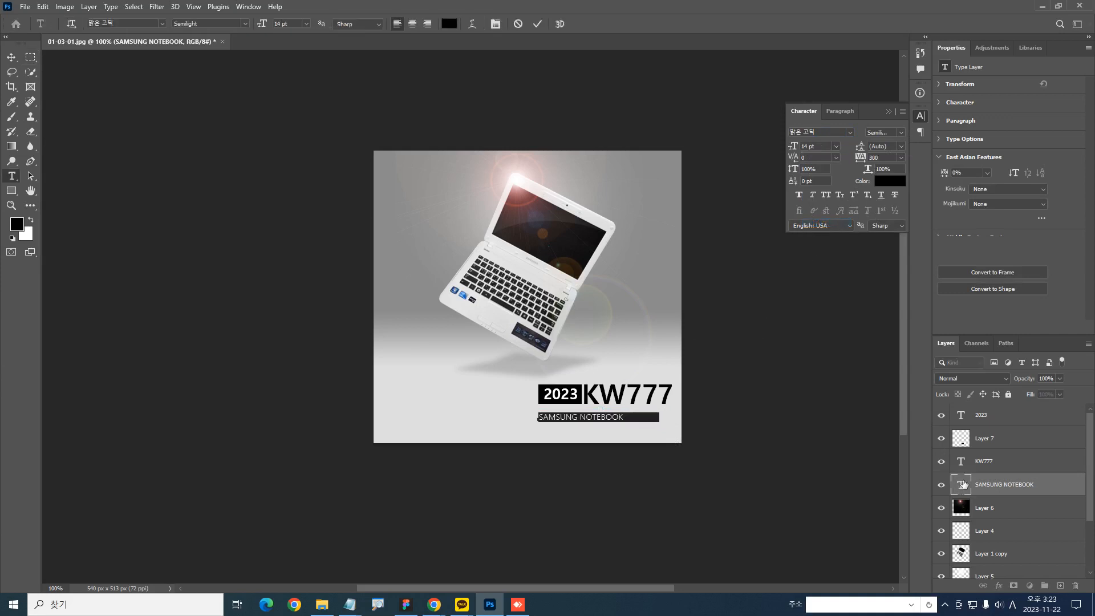
key(alt+Left)
key(Escape)
key(m)
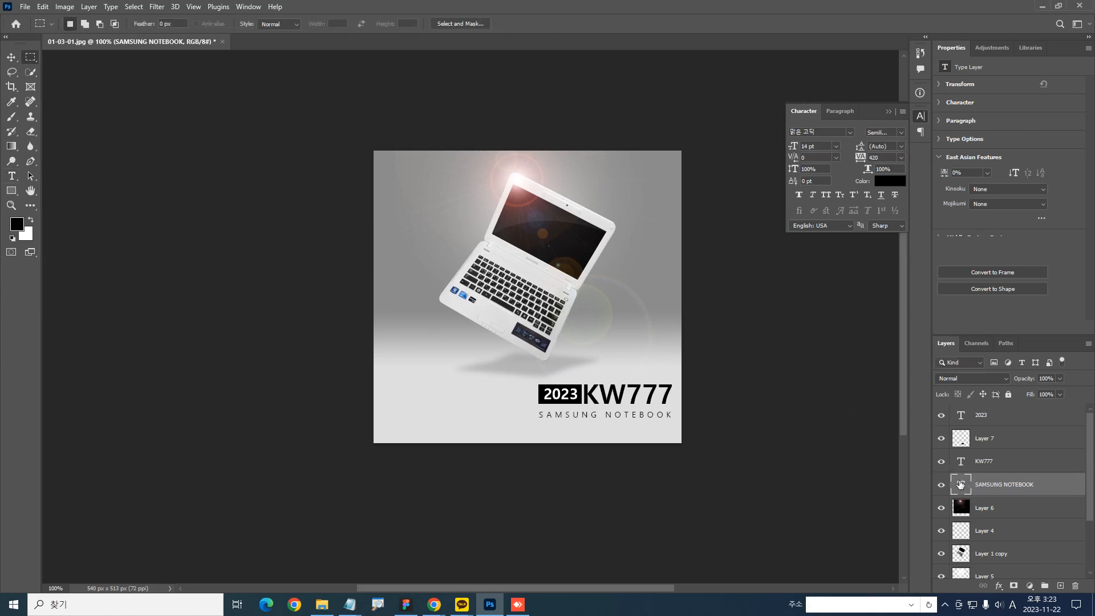
Tighten the SAMSUNG NOTEBOOK tracking slightly so its end stays within the KW777 line above
double_click(961, 485)
key(alt+Left)
key(Escape)
key(m)
ctrl+click(563, 401)
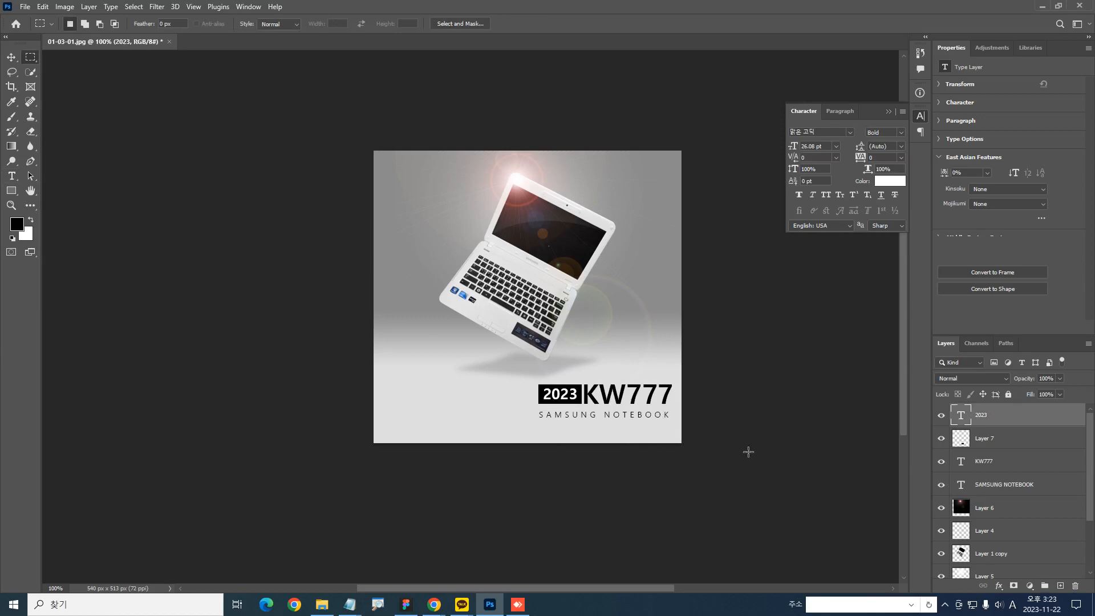
Hide the 2023 text, its black rectangle and the SAMSUNG NOTEBOOK caption, and select KW777 as the only visible text
drag(942, 415, 933, 469)
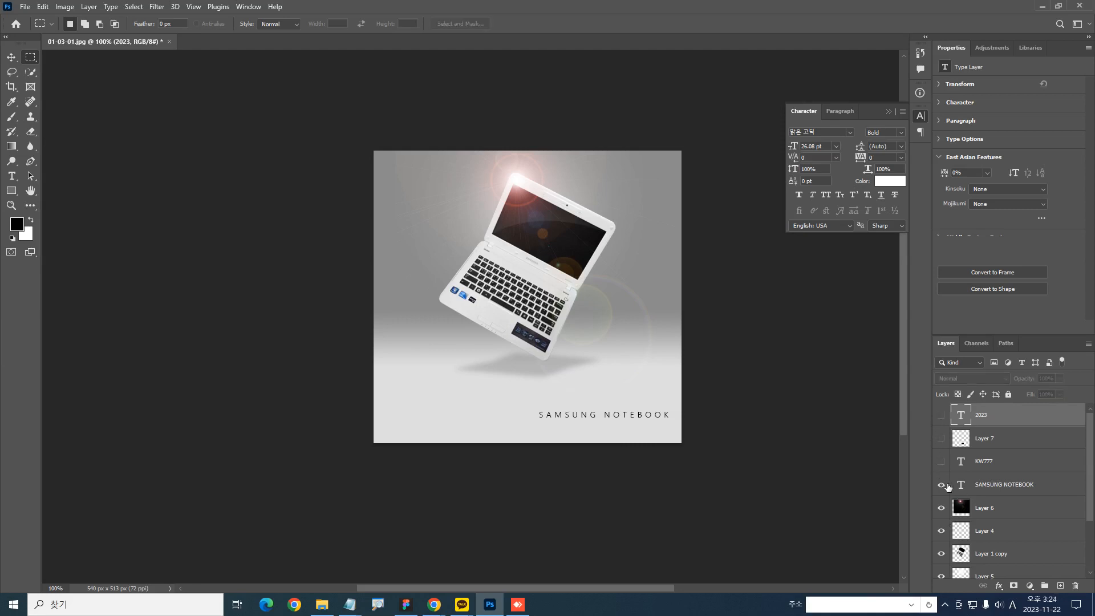
drag(621, 414, 729, 479)
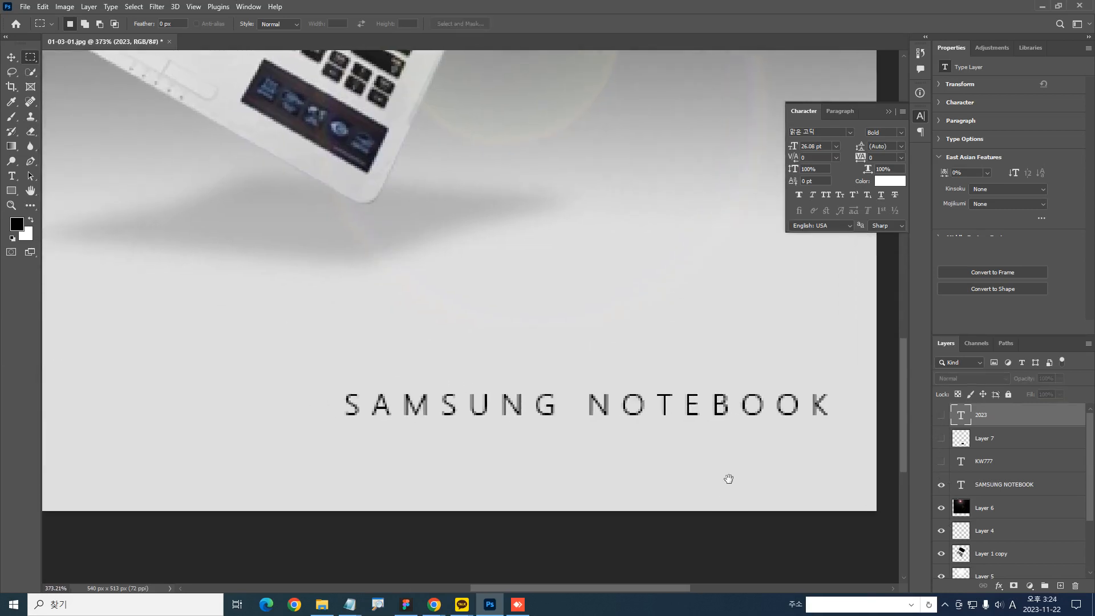
click(941, 484)
click(941, 461)
click(992, 461)
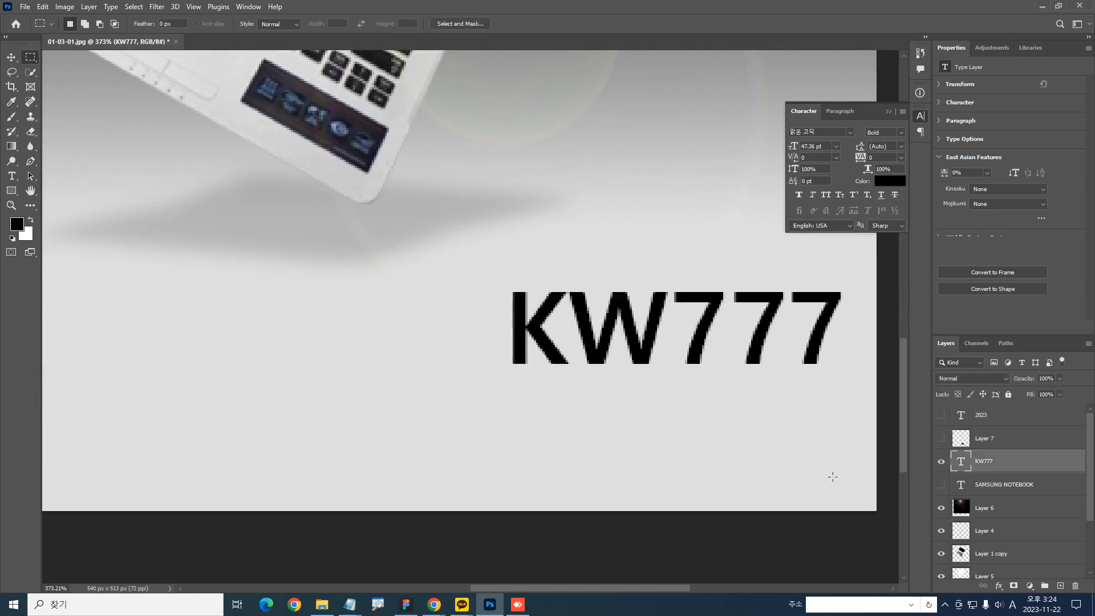
Set the KW777 font size to 50 pt and shift the text slightly left, away from the image edge
click(818, 147)
text(50)
key(Return)
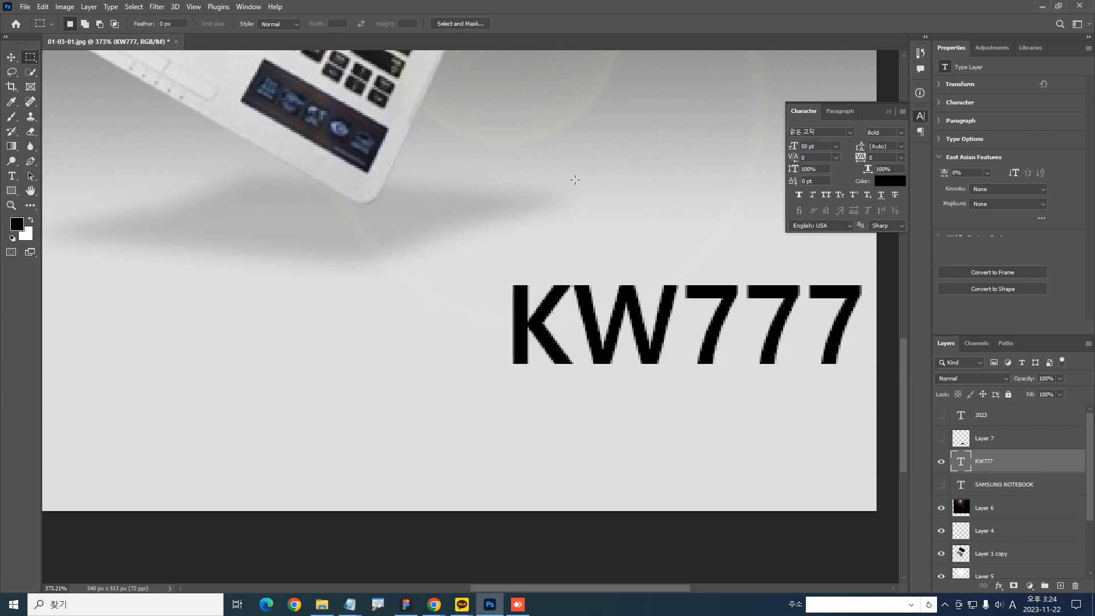
drag(790, 340, 751, 337)
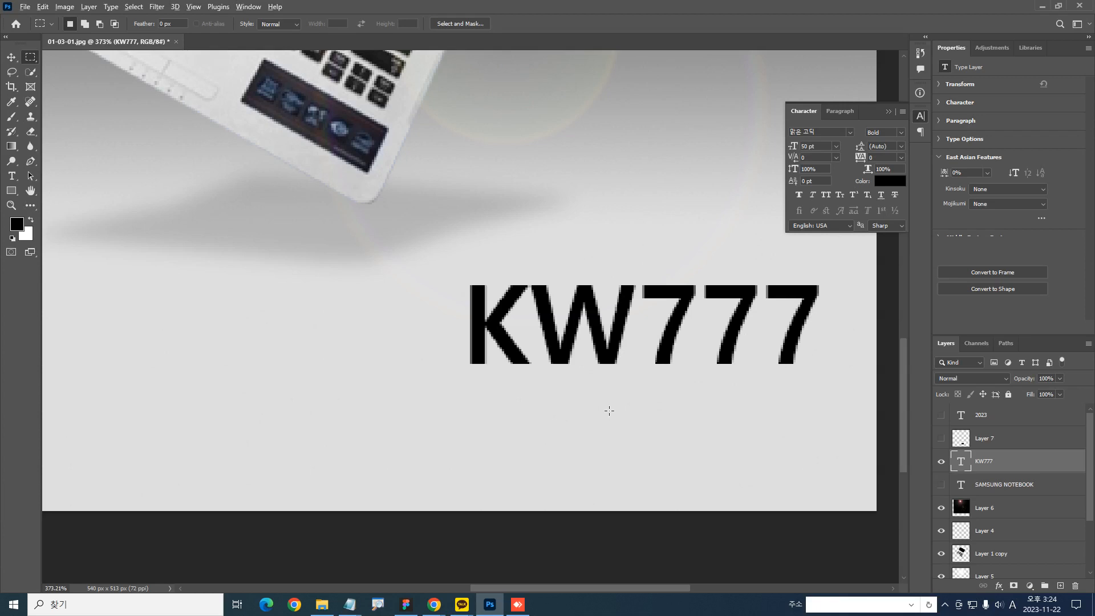
drag(721, 409, 817, 397)
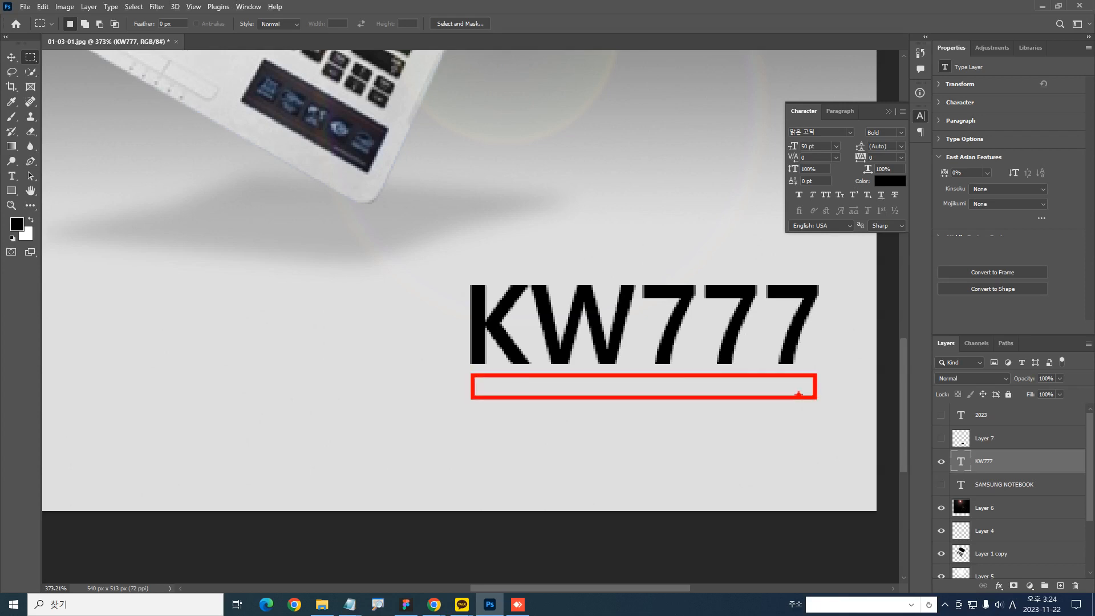
mouse_move(395, 237)
mouse_down()
mouse_move(215, 171)
mouse_move(418, 264)
mouse_up()
key(Escape)
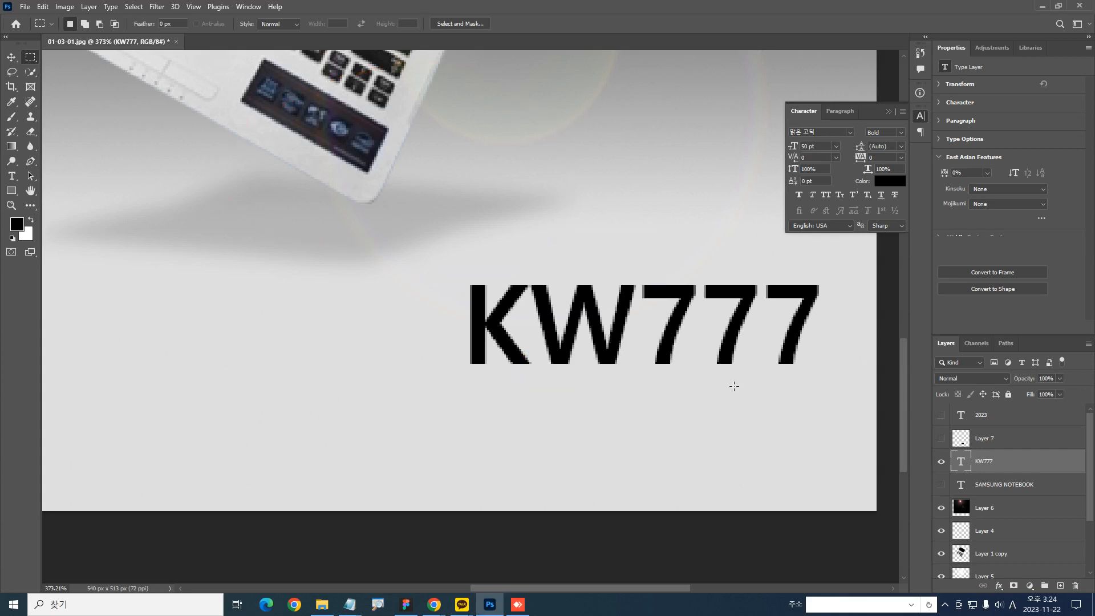
Show the black rectangle on Layer 7, scale it to 83 x 37 px to match KW777's height, and place it left of the K with a gap
click(941, 441)
click(964, 442)
drag(588, 405, 539, 402)
key(ctrl+t)
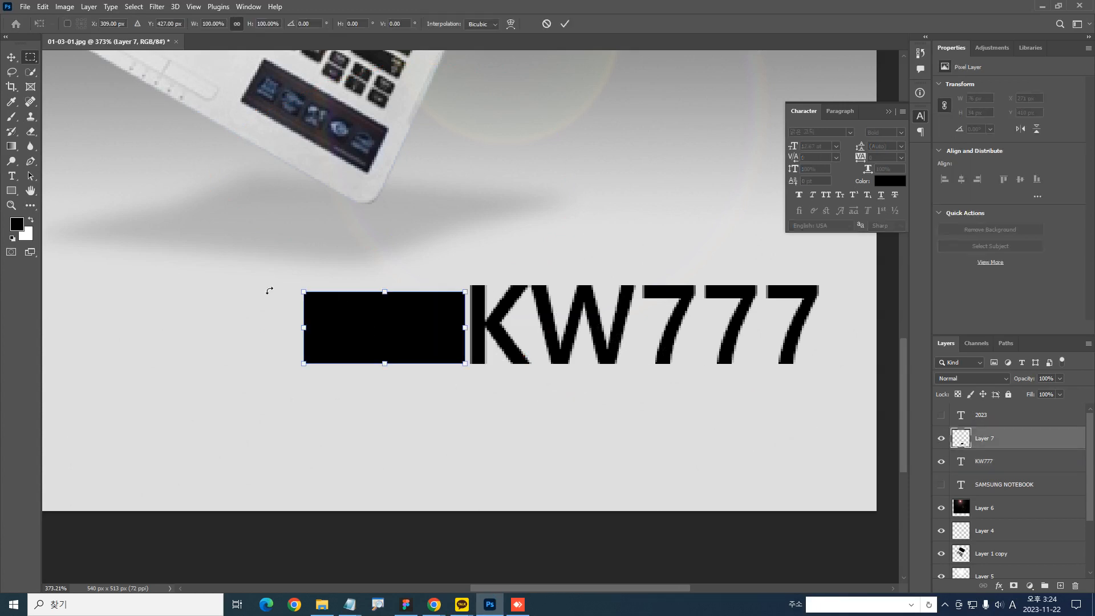
drag(300, 291, 289, 285)
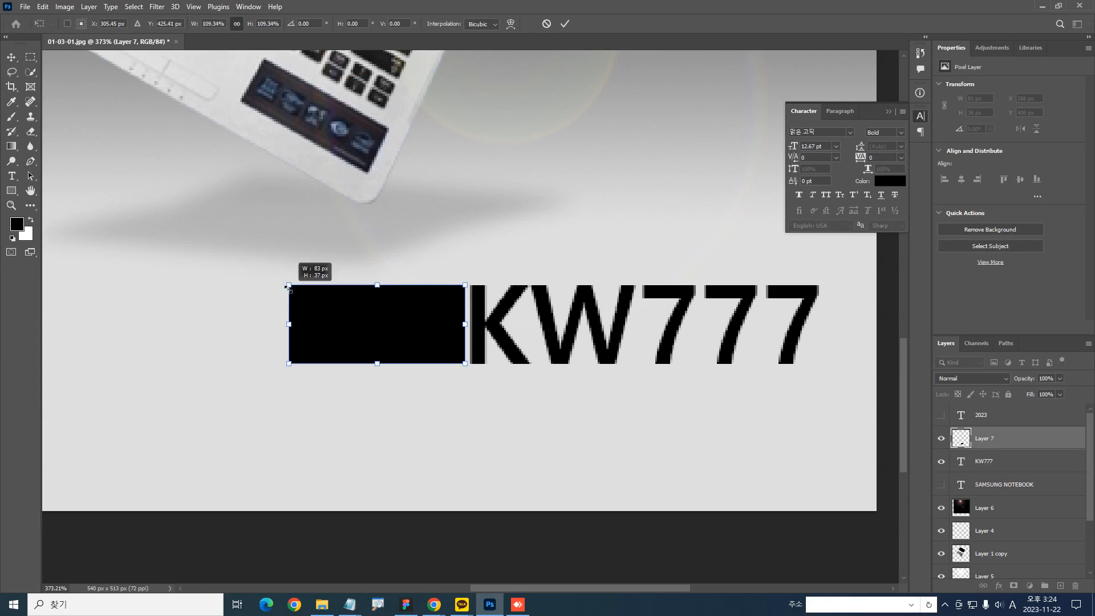
key(Return)
drag(489, 343, 461, 337)
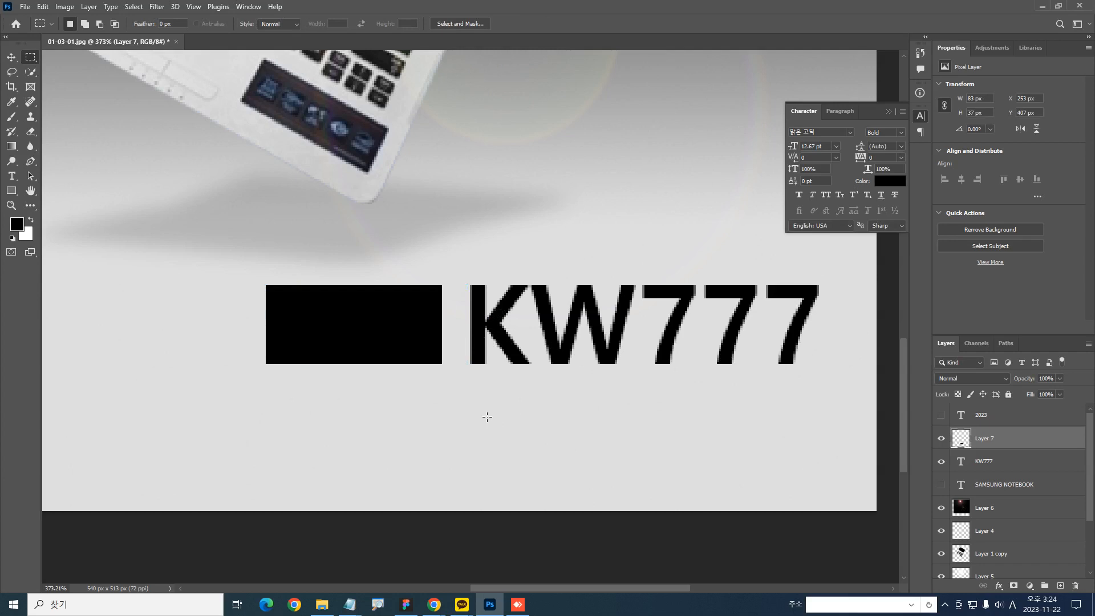
Show the 2023 text layer and move it left to centre it inside the black rectangle
scroll(573, 381, left, 2)
scroll(573, 381, down, 1)
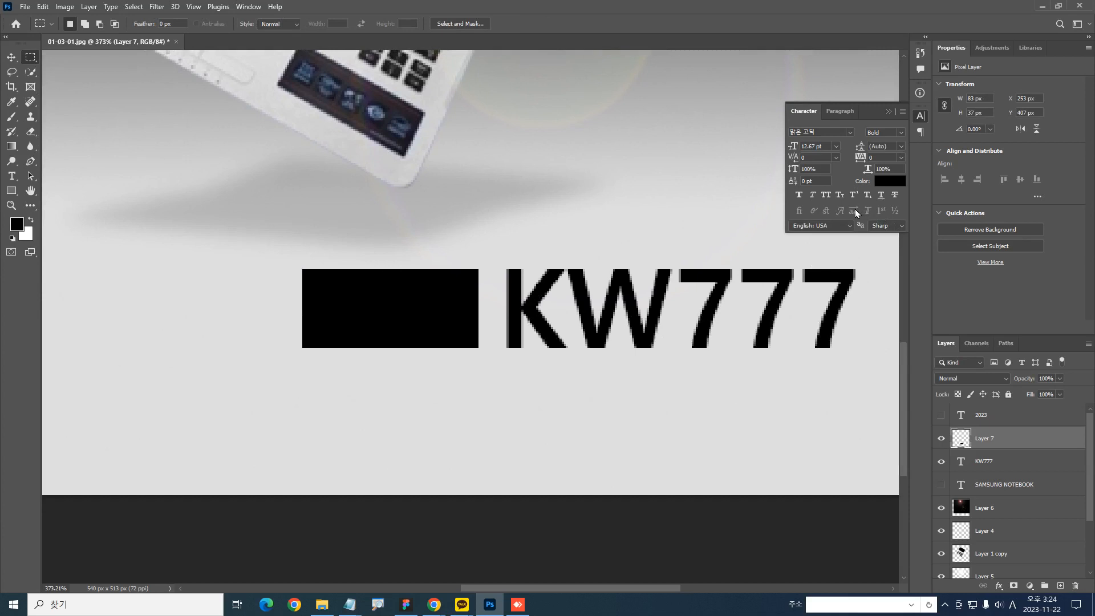
click(962, 420)
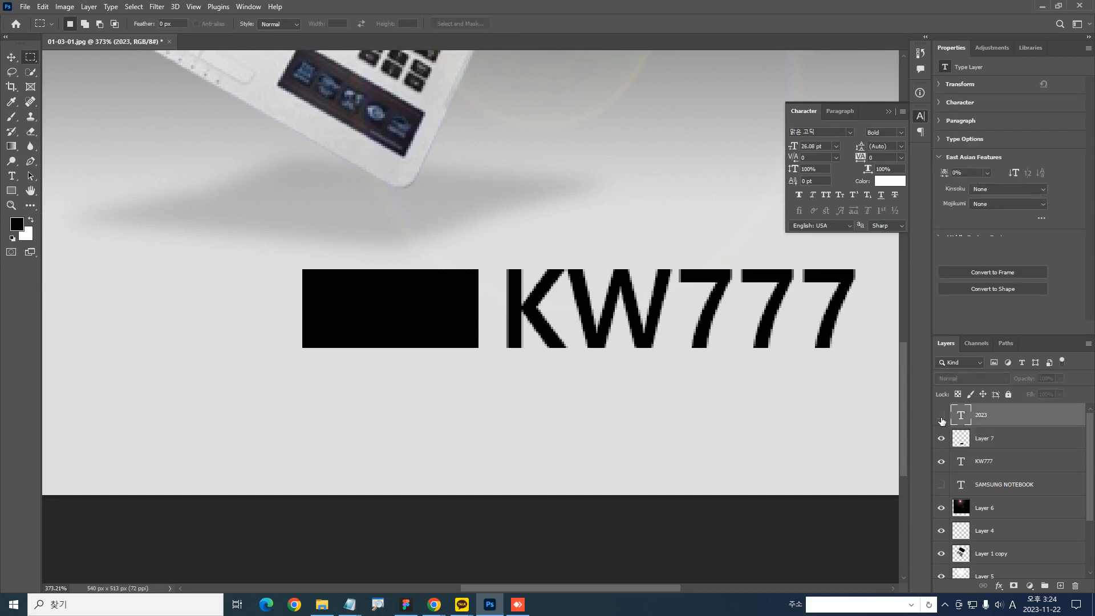
click(942, 421)
scroll(815, 394, right, 2)
scroll(816, 394, up, 1)
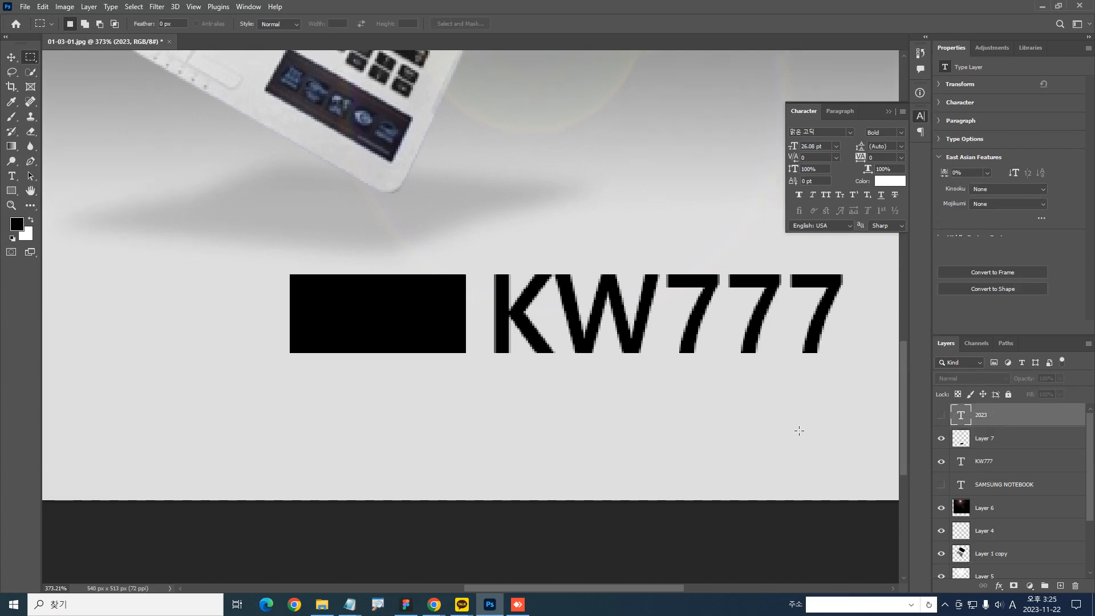
click(941, 419)
drag(695, 414, 640, 415)
key(Left)
key(Left)
key(Left)
key(Left)
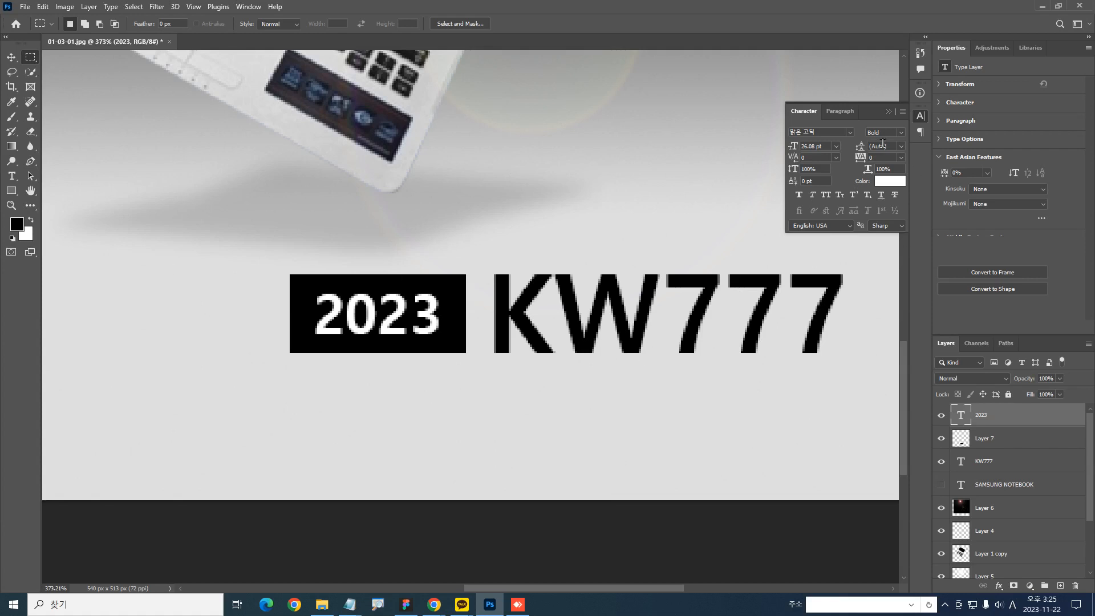
Change the 2023 text's weight to Semilight and scale it up to 29.34 pt within the black rectangle
click(904, 132)
click(896, 149)
click(902, 133)
click(887, 141)
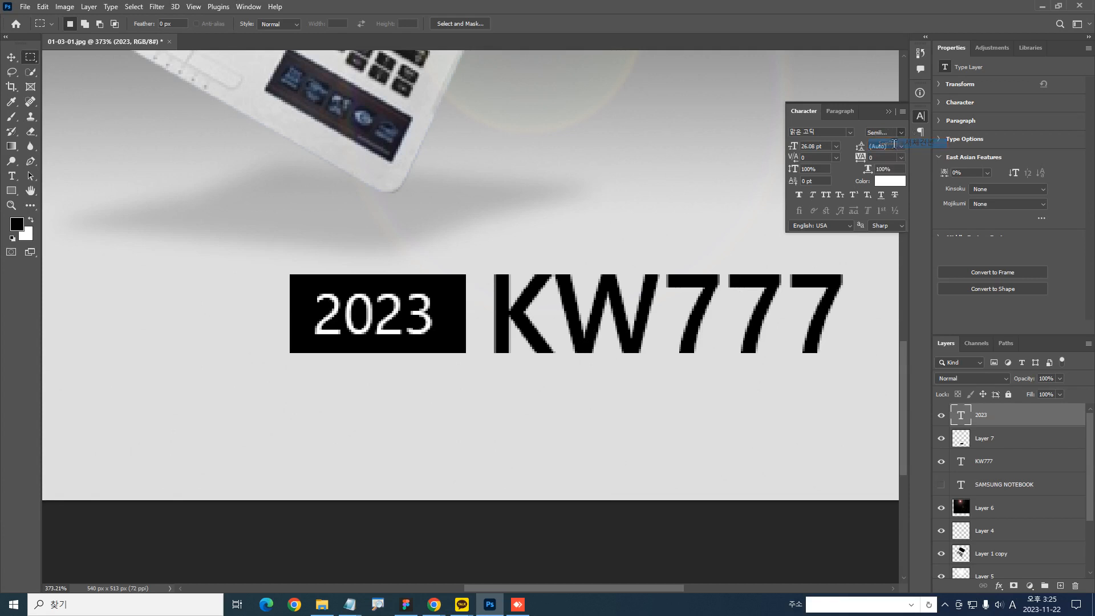
key(ctrl+t)
drag(432, 282, 446, 276)
key(Return)
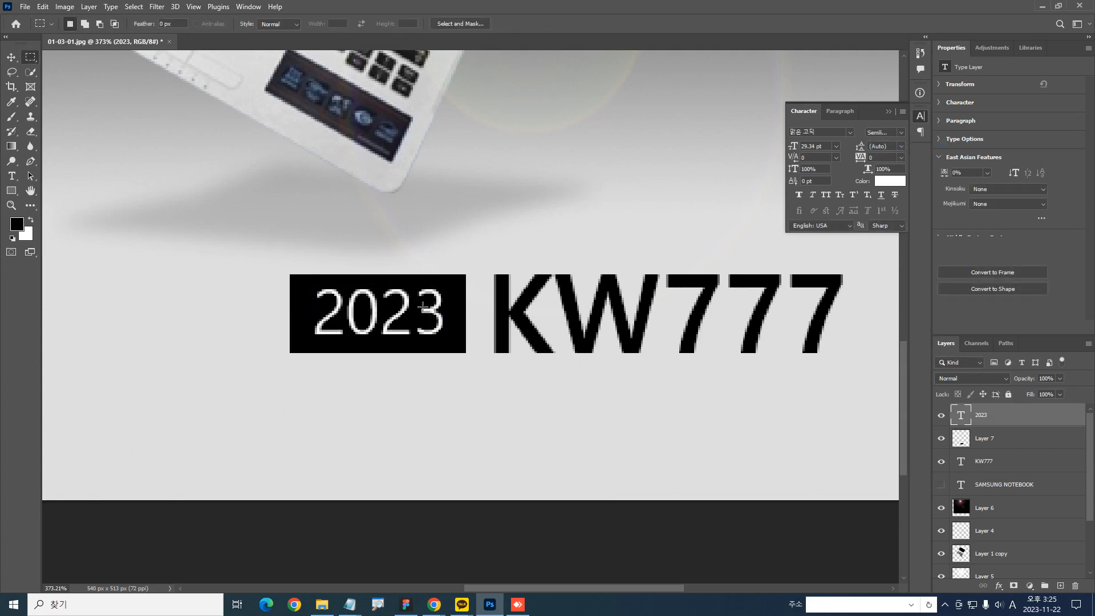
Show the SAMSUNG NOTEBOOK text and place it below the title, left-aligned with the black rectangle
click(975, 463)
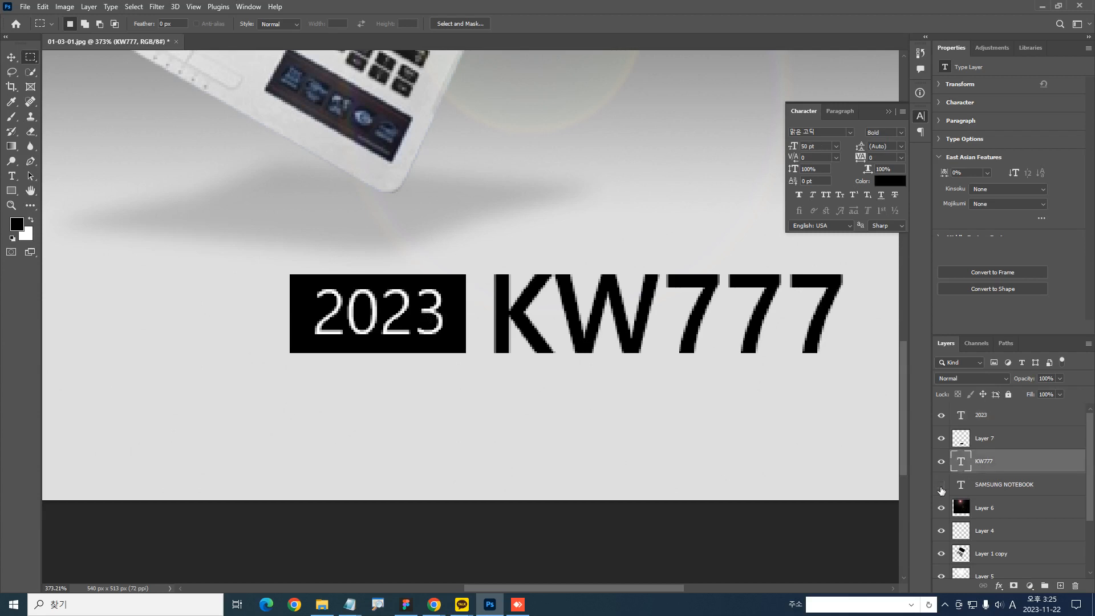
click(942, 485)
click(981, 485)
drag(727, 422, 645, 413)
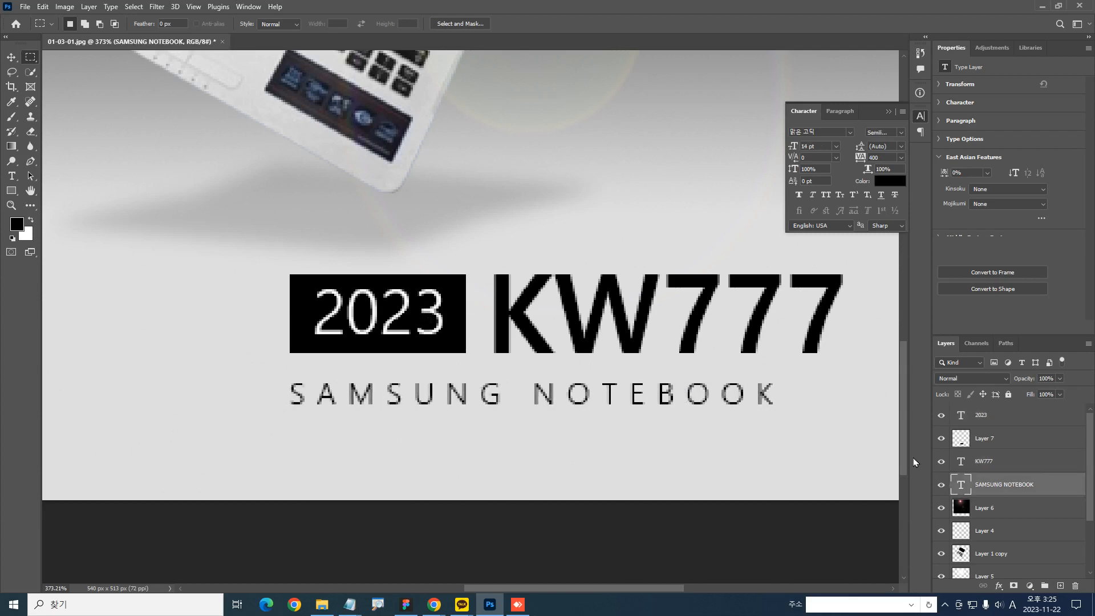
Widen the SAMSUNG NOTEBOOK tracking to 540 to span the title's width, and raise the line slightly closer to it
double_click(962, 486)
key(alt+Right)
key(alt+Right)
key(alt+Right)
key(alt+Right)
key(alt+Right)
key(alt+Right)
key(alt+Right)
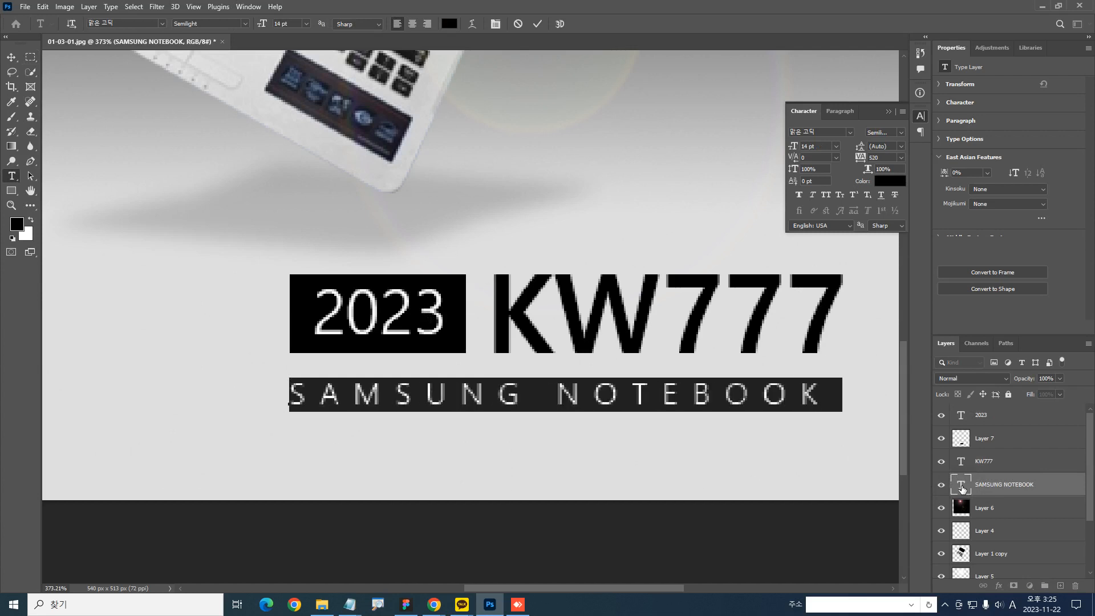
key(ctrl+Return)
key(m)
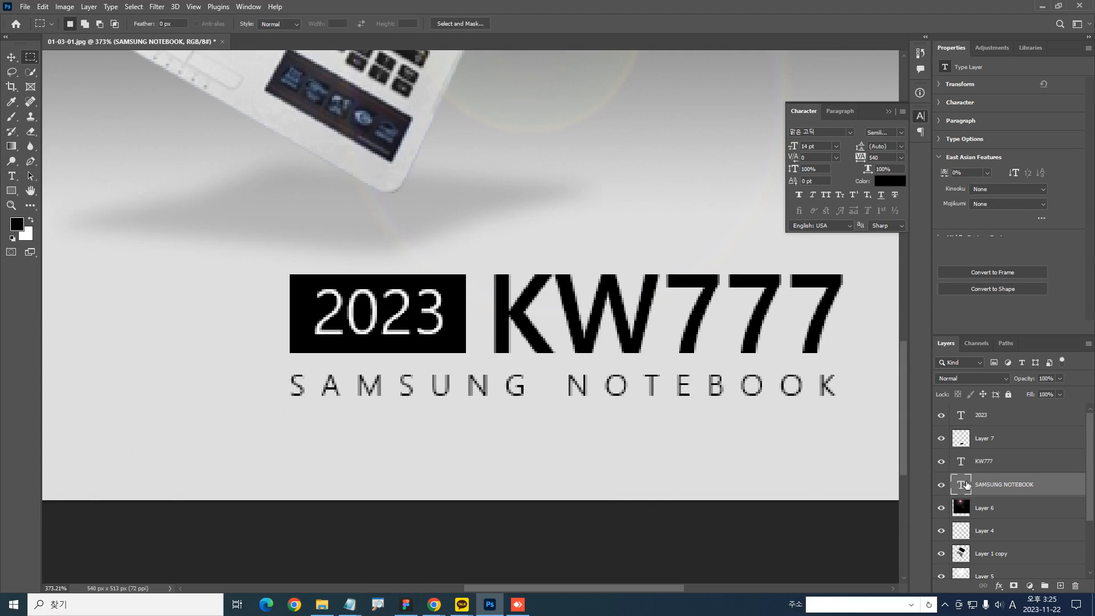
drag(289, 258, 289, 440)
drag(842, 253, 846, 438)
drag(864, 399, 266, 400)
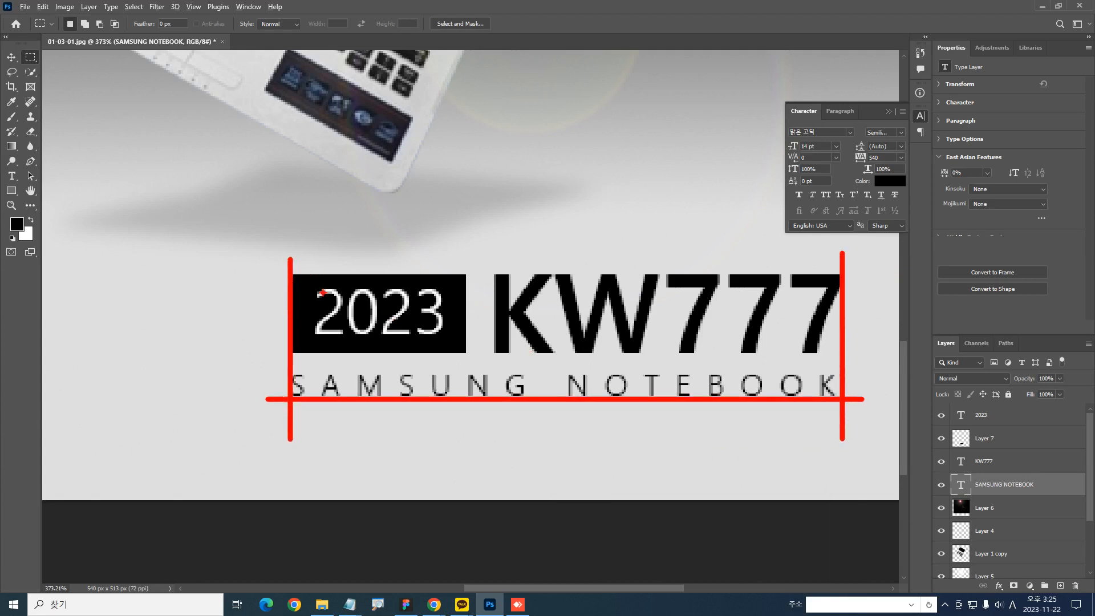
drag(279, 273, 880, 274)
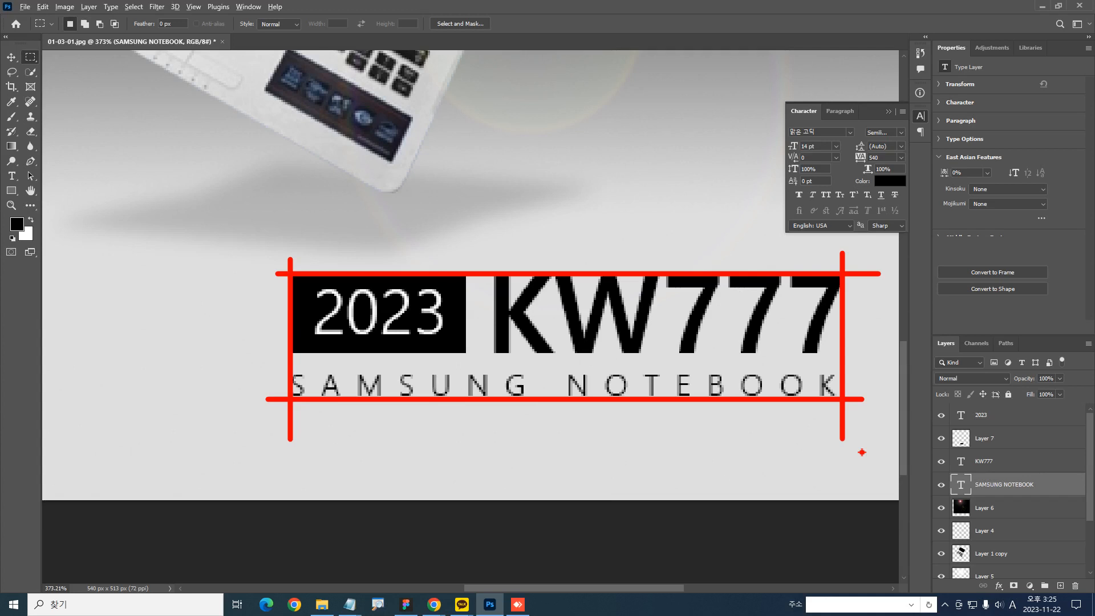
right_click(862, 452)
Select the 2023, Layer 7, KW777 and SAMSUNG NOTEBOOK layers and move the title block to the horizontal centre below the laptop
key(ctrl+1)
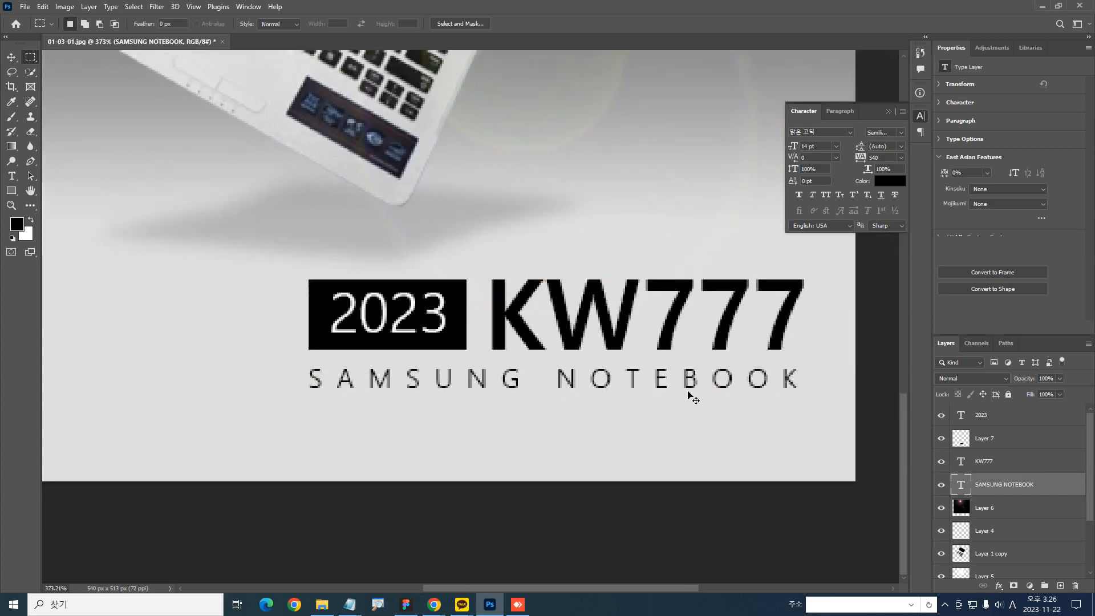
drag(586, 357, 663, 350)
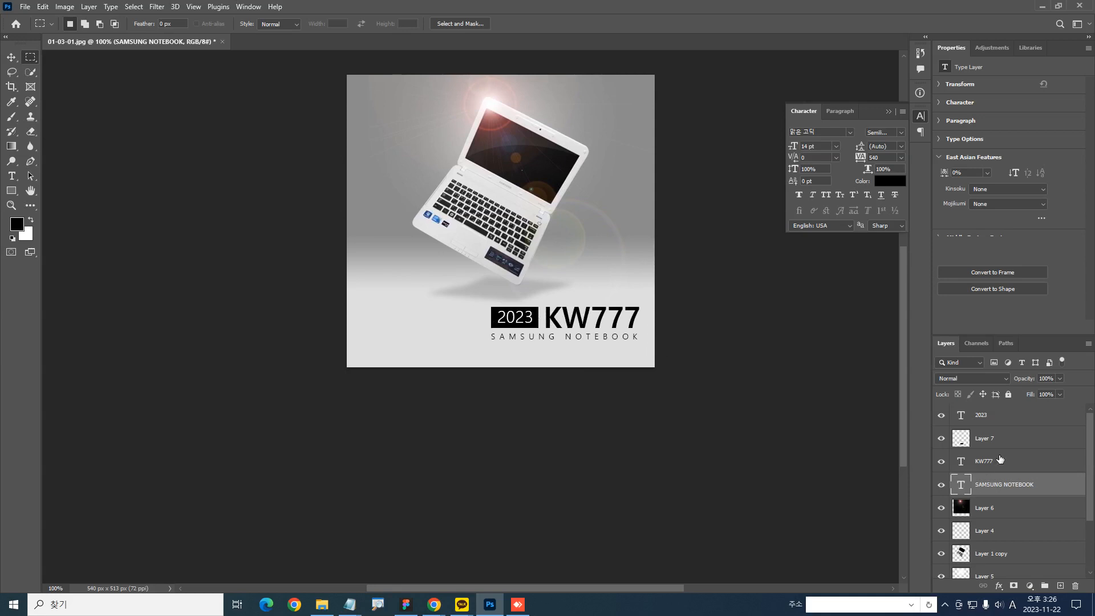
click(988, 422)
shift+click(987, 482)
drag(719, 427, 647, 426)
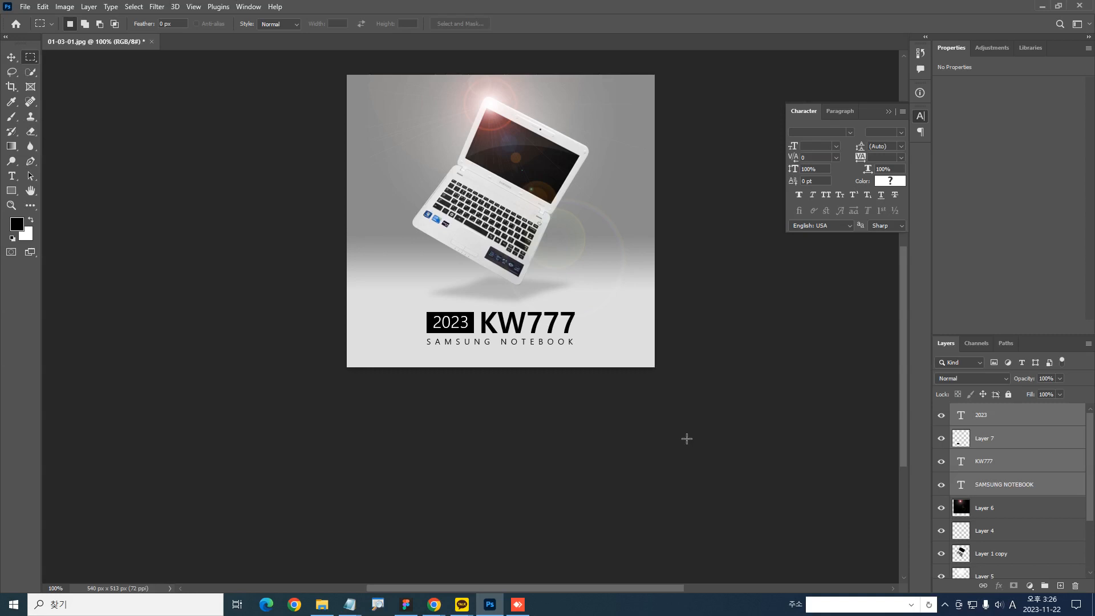
mouse_move(616, 403)
mouse_down()
mouse_move(690, 408)
mouse_move(631, 397)
mouse_move(548, 408)
mouse_move(608, 396)
mouse_move(696, 409)
mouse_move(621, 394)
mouse_up()
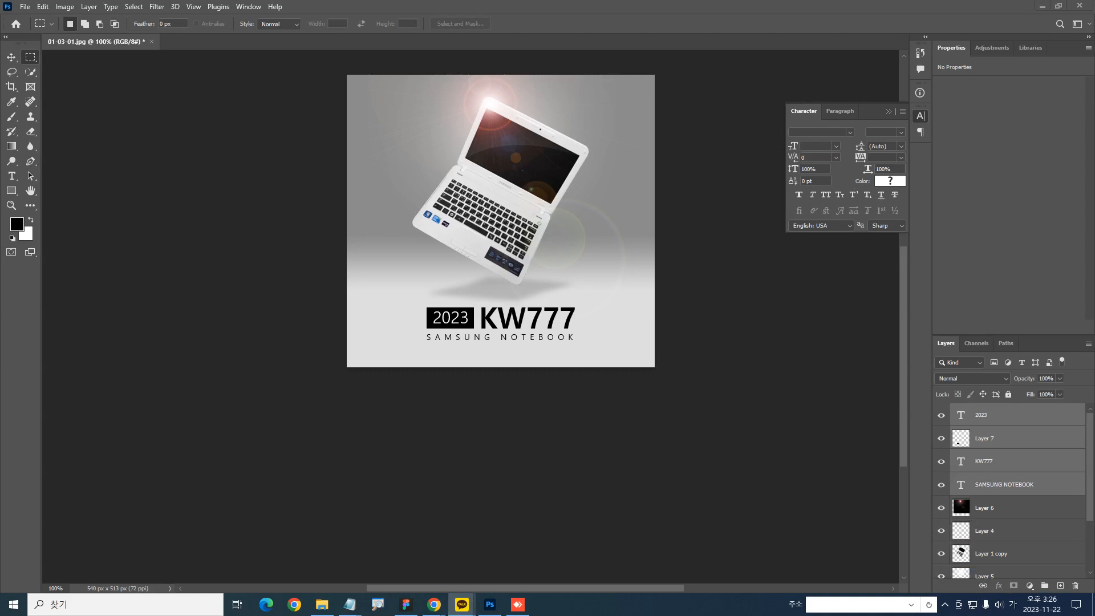
click(945, 604)
right_click(934, 581)
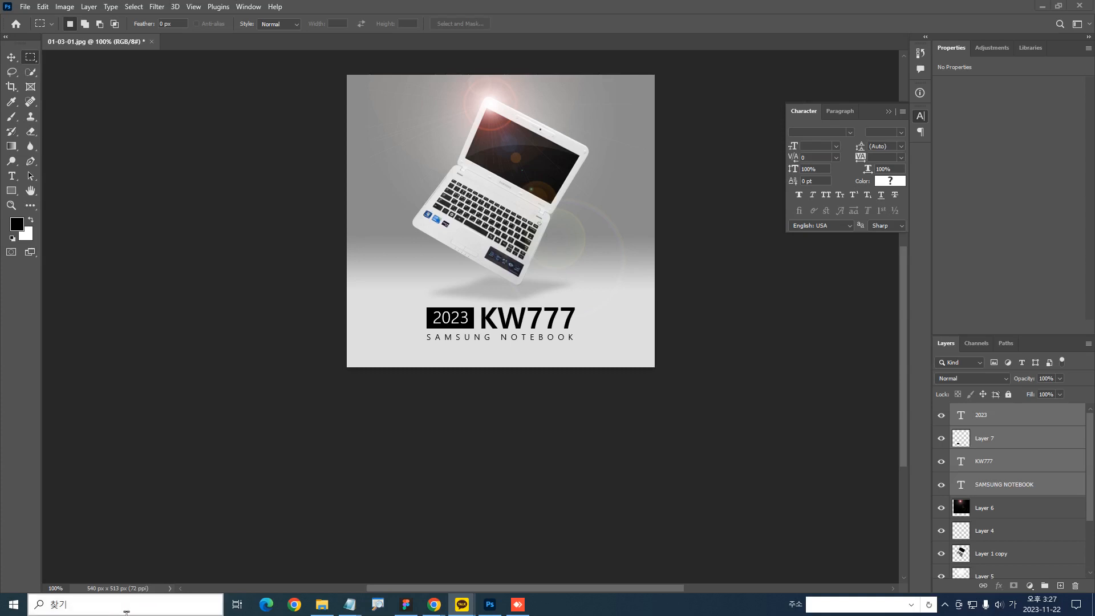
click(648, 143)
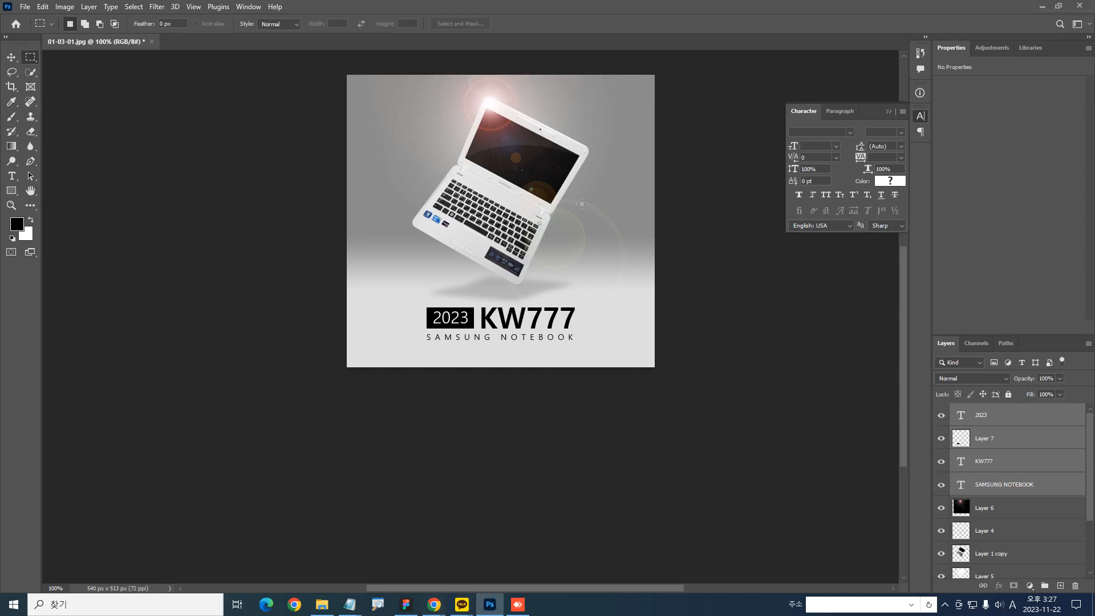
Enlarge the view of the whole composition and collapse the character settings to inspect the result unobstructed
ctrl+click(484, 106)
drag(534, 178, 513, 172)
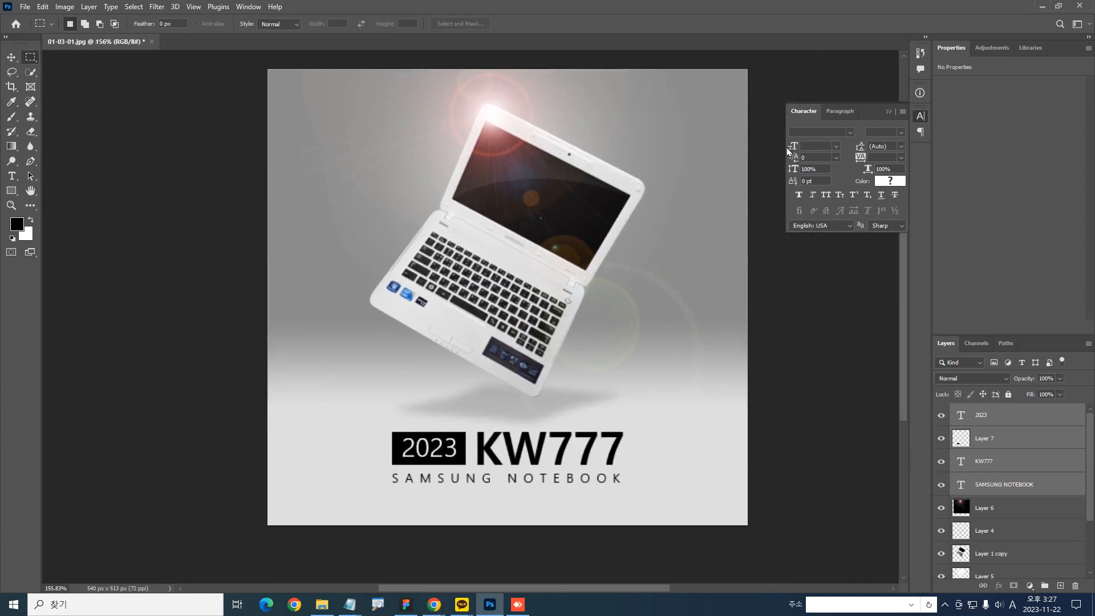
click(887, 112)
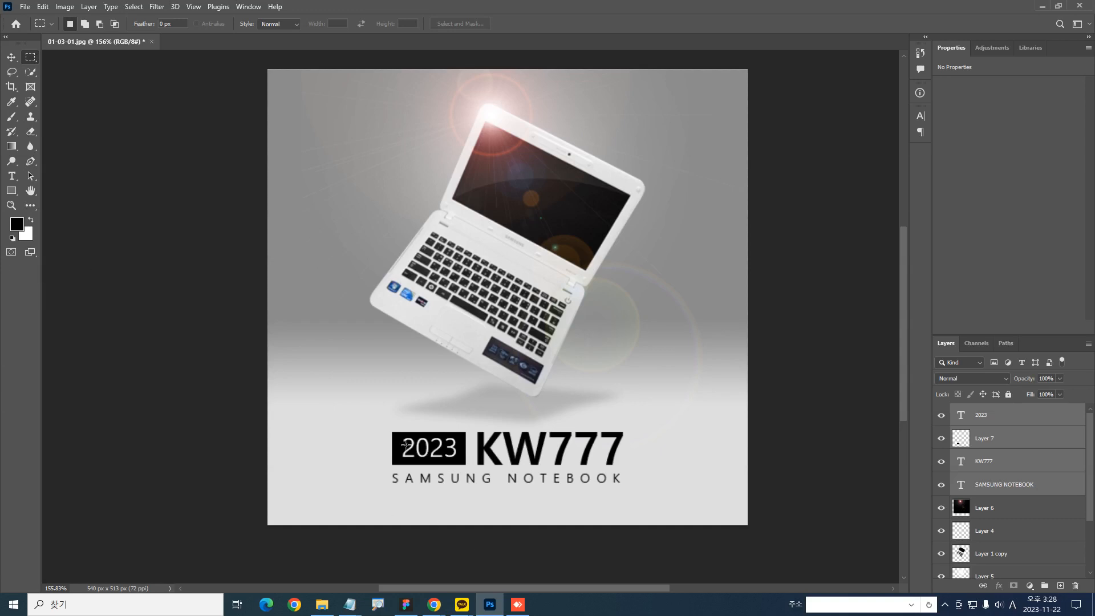
key(ctrl+minus)
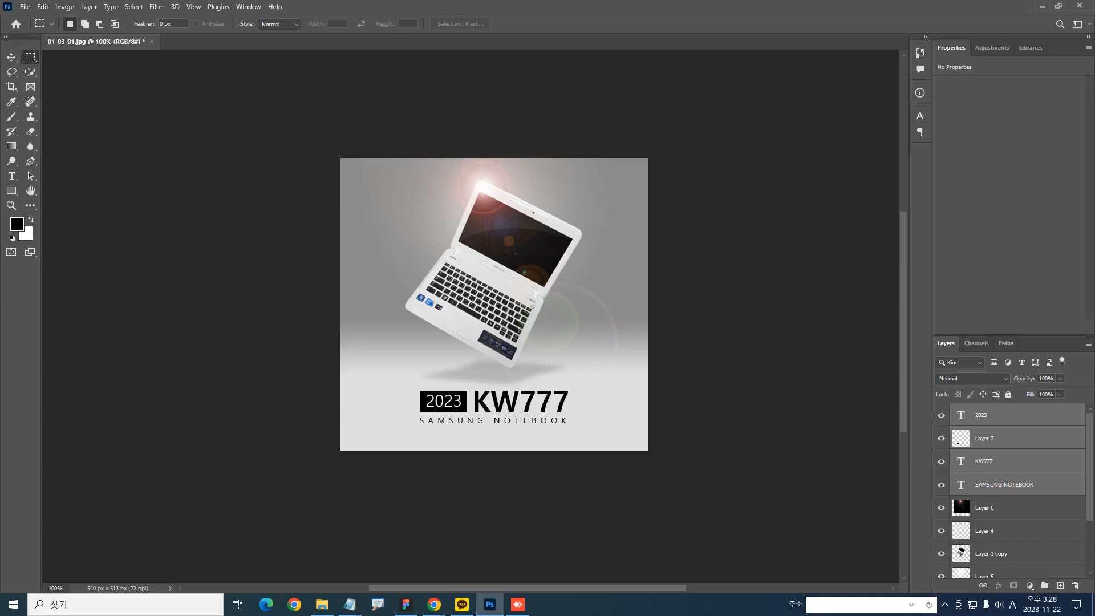
key(alt+Tab)
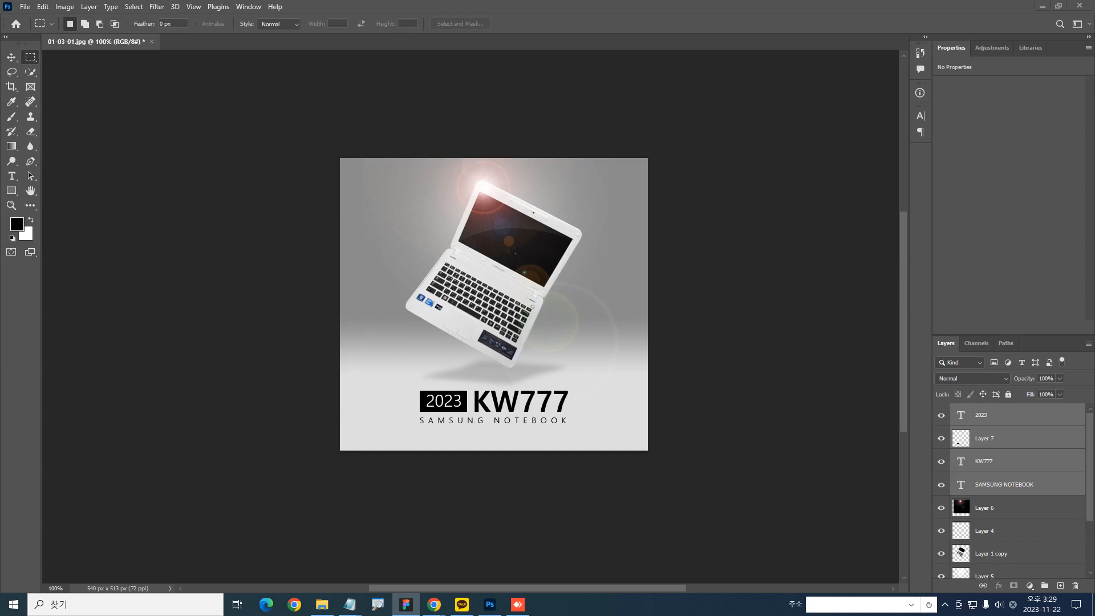
click(113, 144)
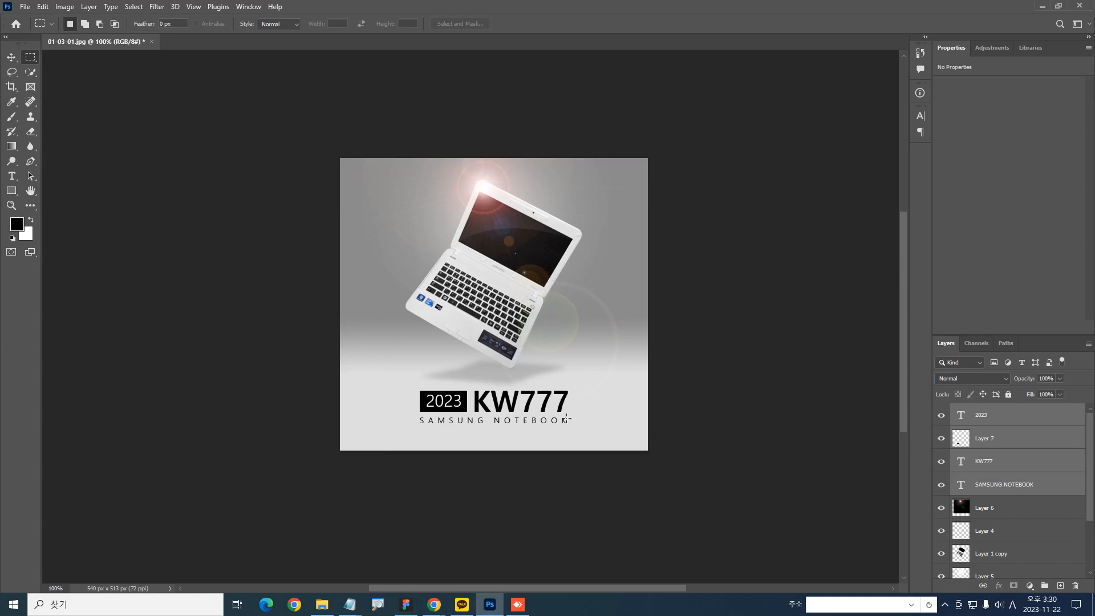
drag(476, 366, 501, 432)
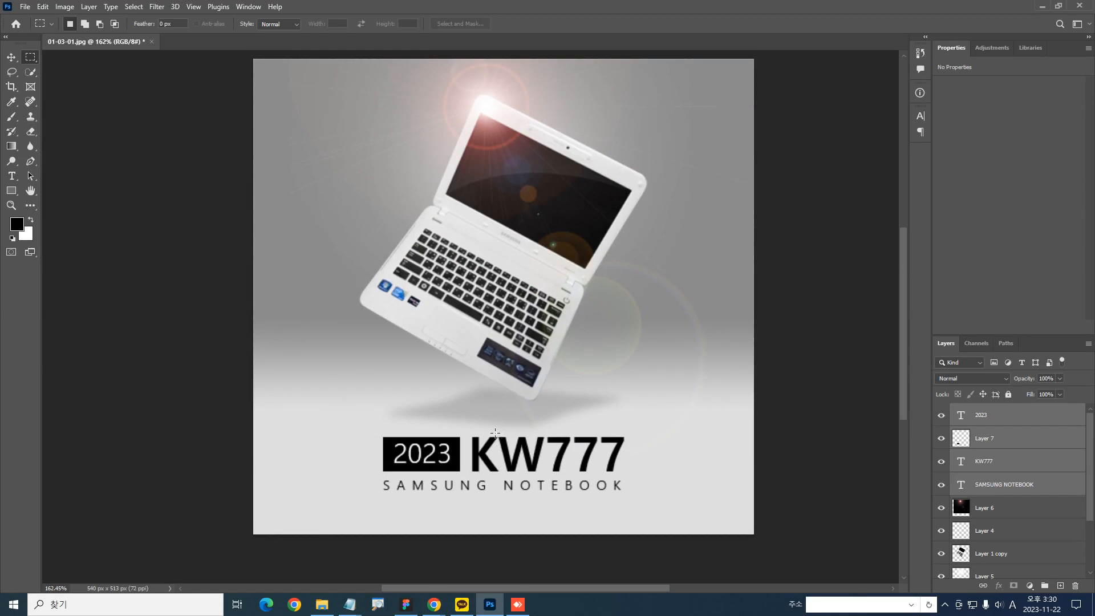
Close the Properties tab group to make room for the full layer list
right_click(1060, 52)
click(1051, 65)
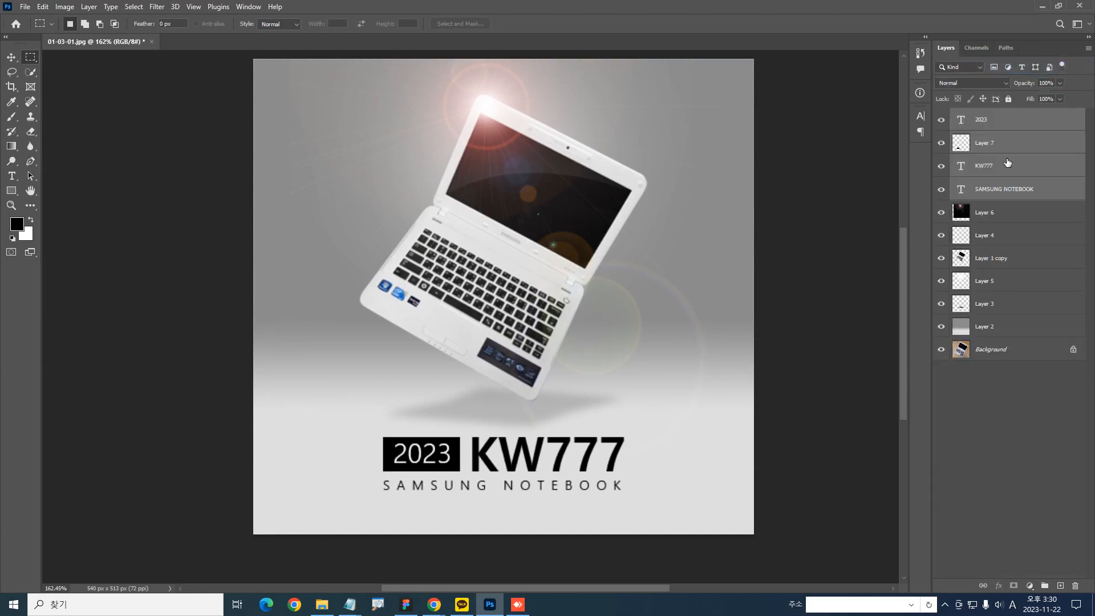
Lock the transparent pixels of Layer 7, the black rectangle, and open the foreground colour for editing
click(963, 147)
click(959, 99)
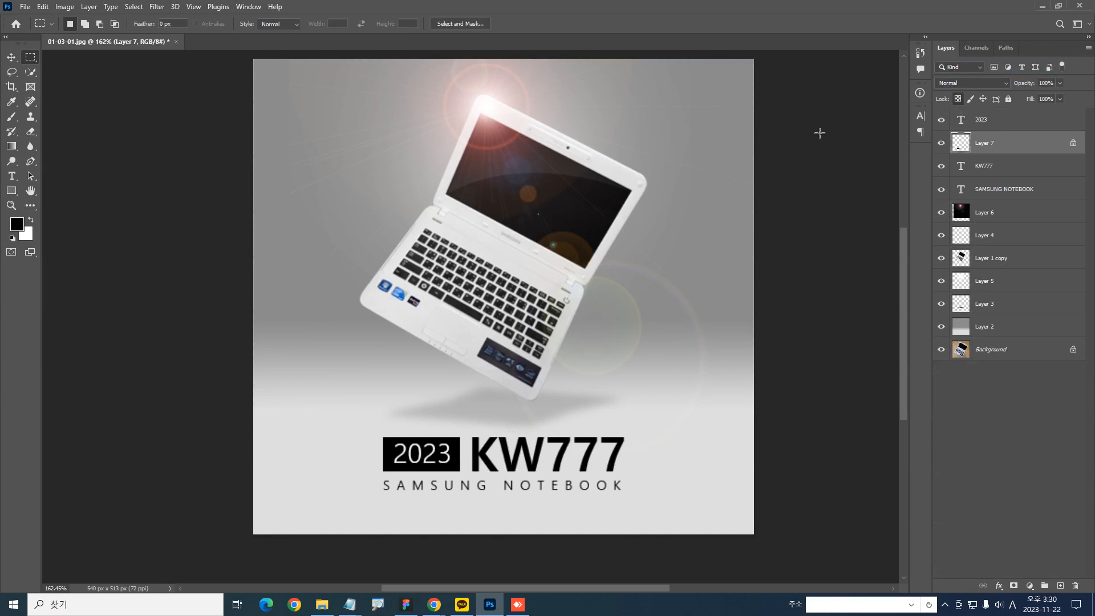
click(17, 225)
drag(444, 106, 783, 148)
key(ctrl+2)
mouse_move(679, 545)
mouse_down()
mouse_move(456, 563)
mouse_move(665, 508)
mouse_up()
key(e)
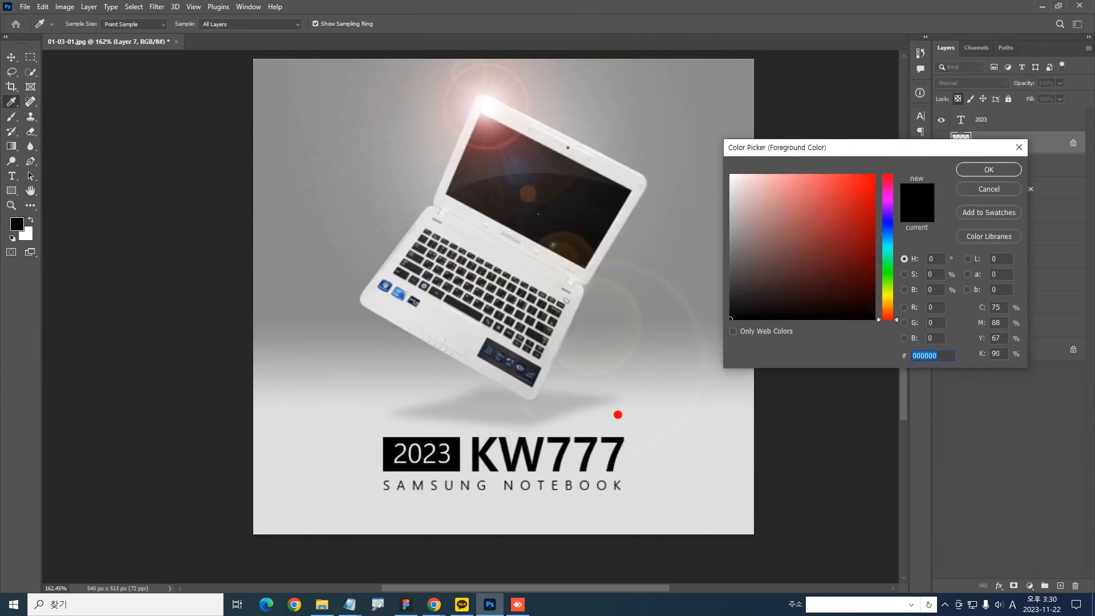
drag(385, 96, 448, 91)
drag(410, 133, 455, 133)
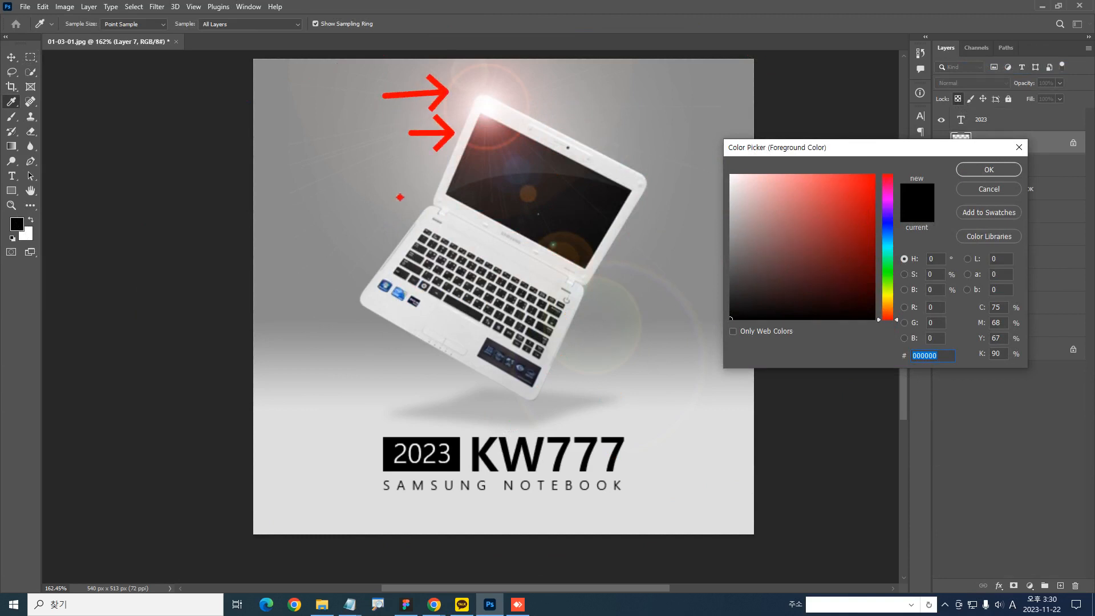
drag(400, 197, 435, 196)
drag(347, 260, 390, 265)
drag(330, 312, 403, 307)
drag(397, 361, 451, 360)
drag(598, 356, 552, 302)
drag(618, 242, 576, 210)
drag(562, 142, 516, 137)
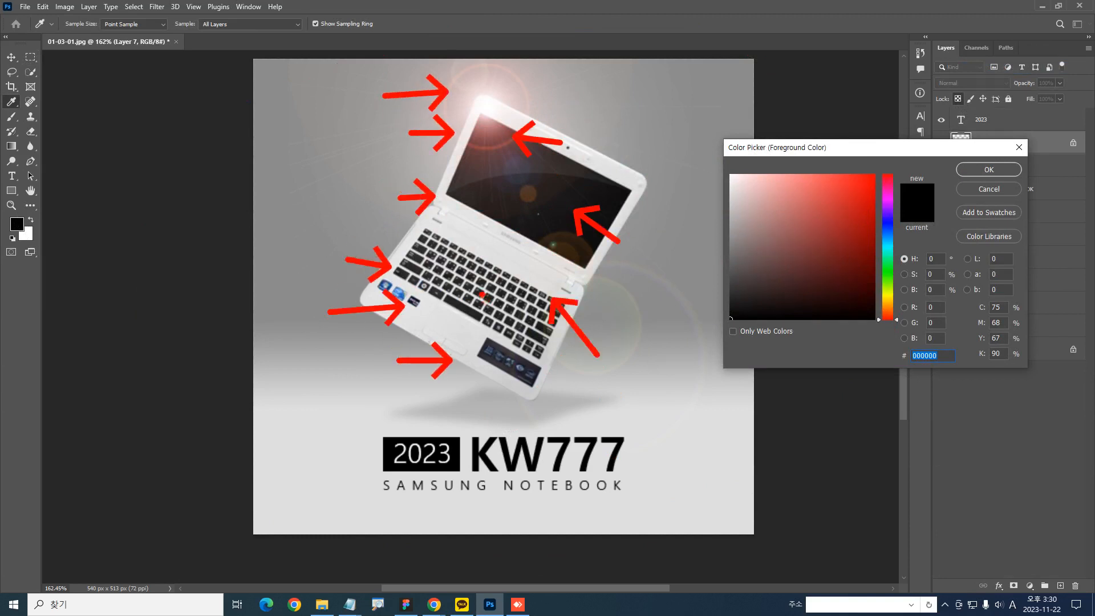
key(Escape)
key(alt+2)
drag(391, 447, 357, 411)
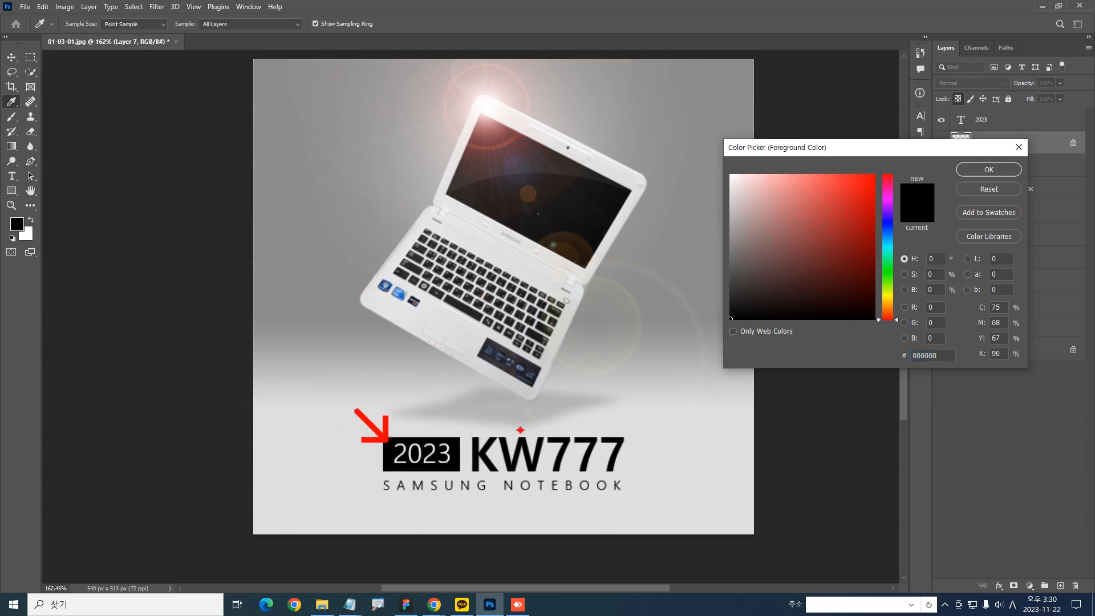
key(Escape)
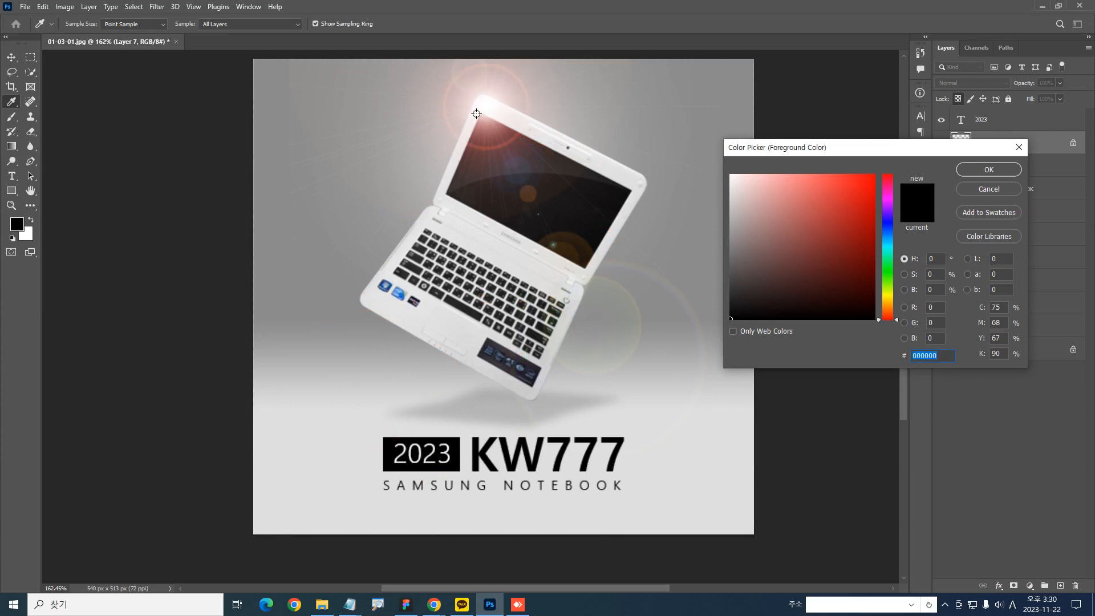
Set the foreground colour to the reddish a0514a sampled from the lens flare and fill the Layer 7 rectangle with it
click(487, 148)
key(alt+2)
mouse_move(500, 162)
mouse_down()
mouse_move(512, 150)
mouse_move(490, 168)
mouse_up()
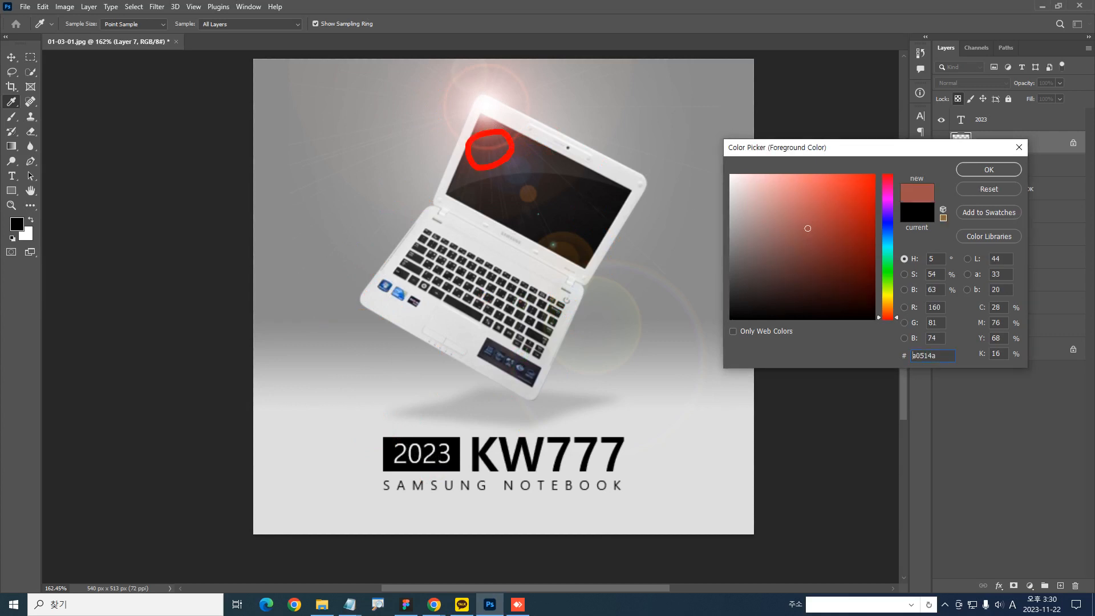
click(968, 169)
key(alt+Delete)
key(ctrl+1)
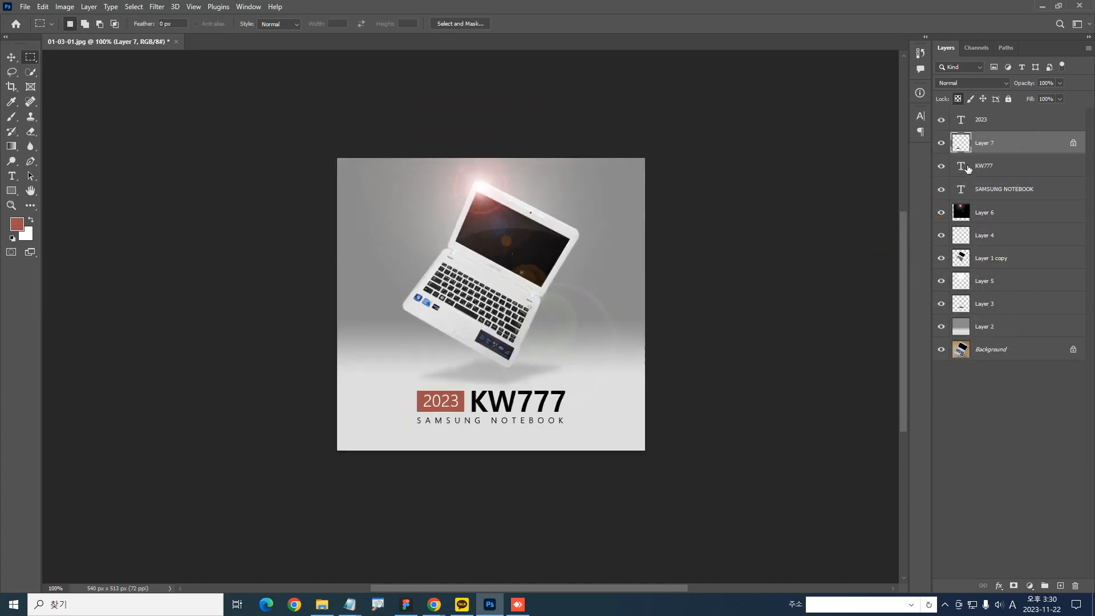
Sample the dark blue 103d7a from a sticker beside the laptop's keyboard and fill the Layer 7 rectangle with it
click(17, 224)
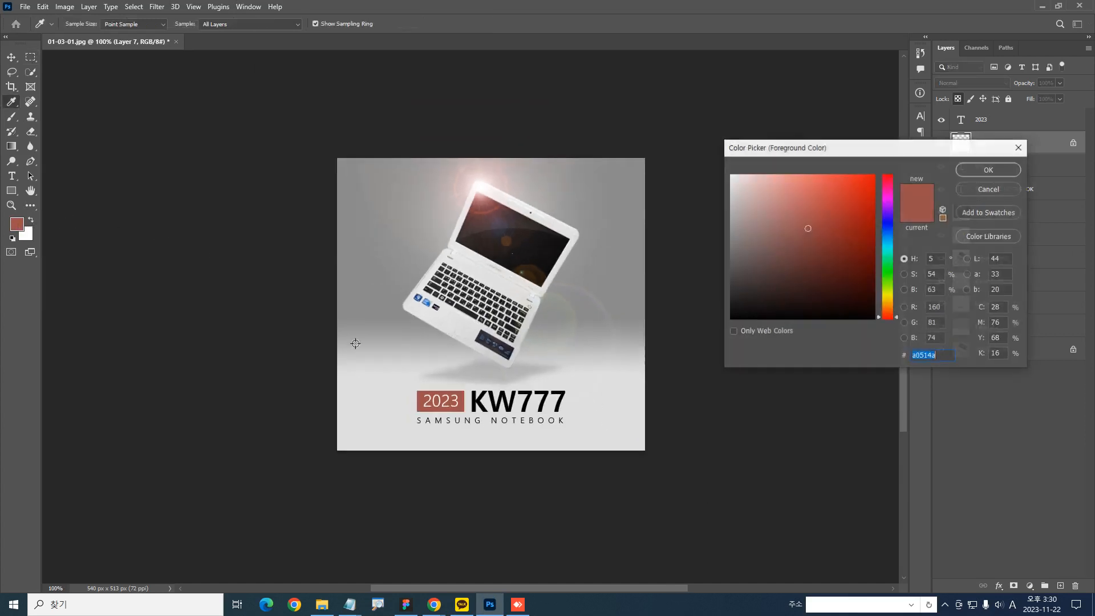
scroll(431, 311, up, 5)
click(372, 275)
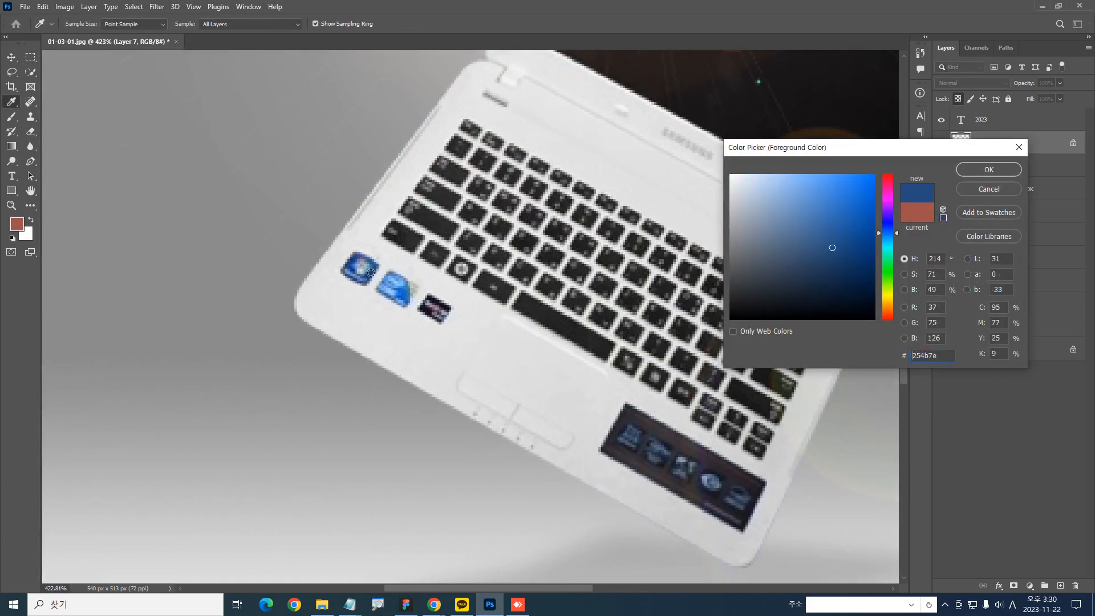
key(Return)
key(ctrl+1)
key(alt+Delete)
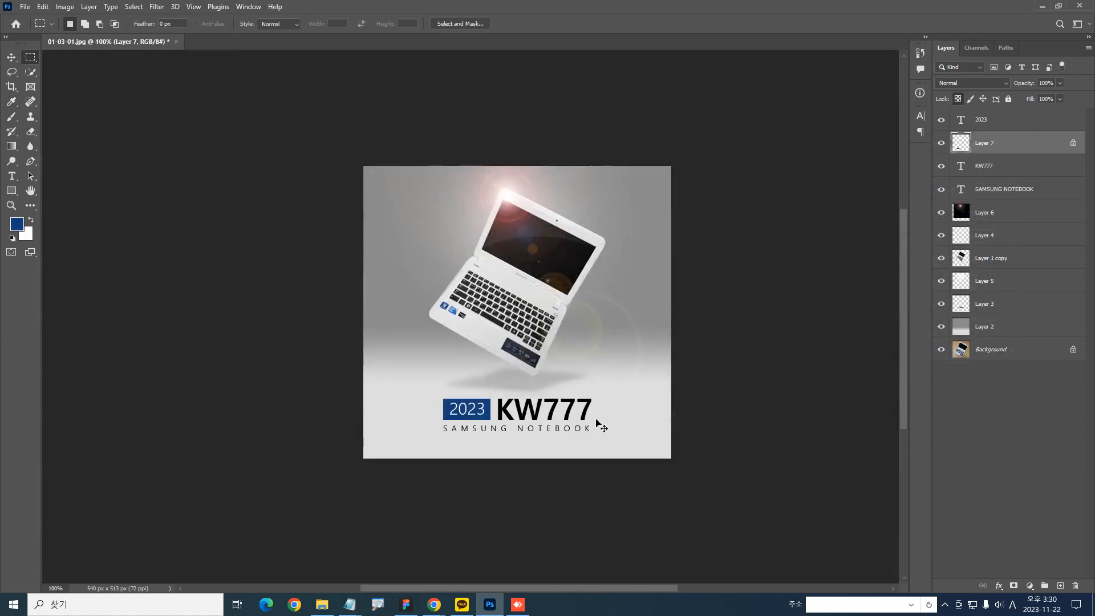
Undo the rectangle's colour fills and reapply the blue fill to compare it with the original black
key(ctrl+z)
key(ctrl+z)
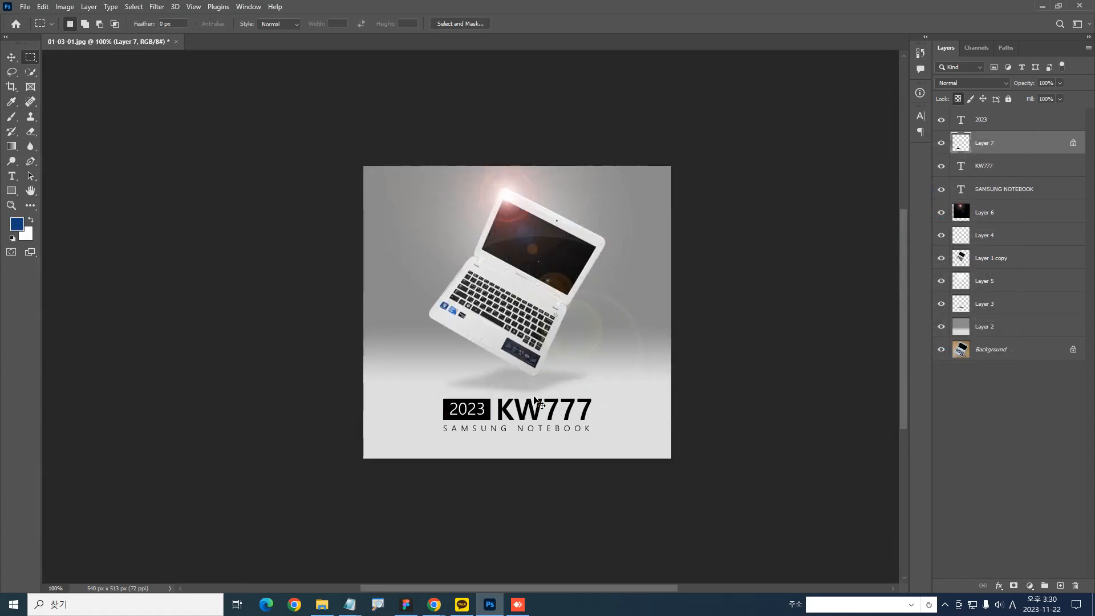
key(alt+Delete)
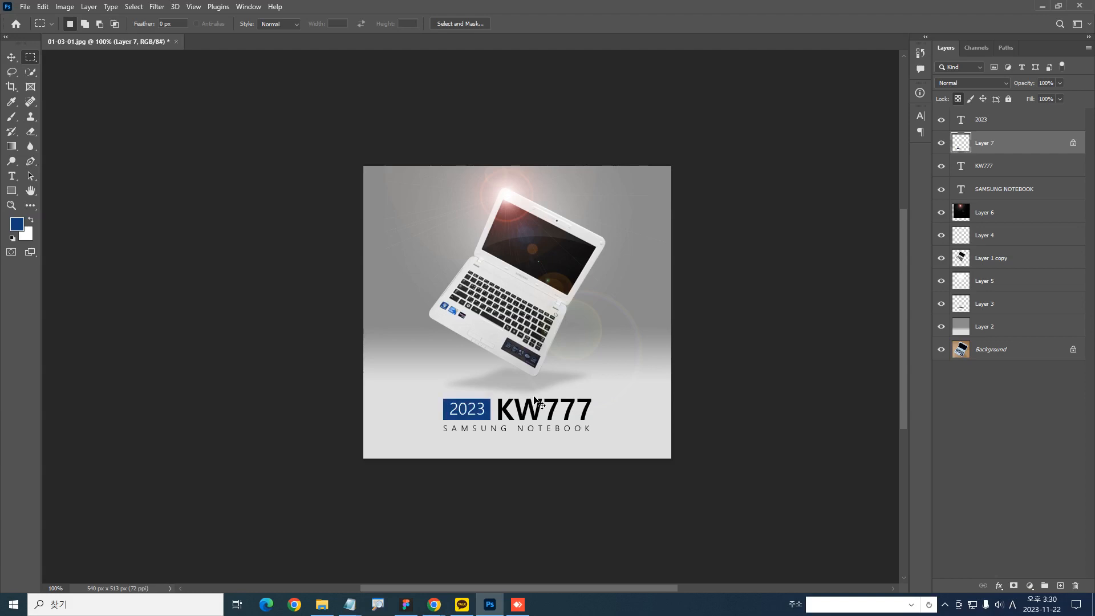
key(ctrl+z)
key(ctrl+shift+z)
Try the blue on the KW777 text, and undo the blue fills back to the reddish rectangle
ctrl+click(536, 408)
key(alt+Delete)
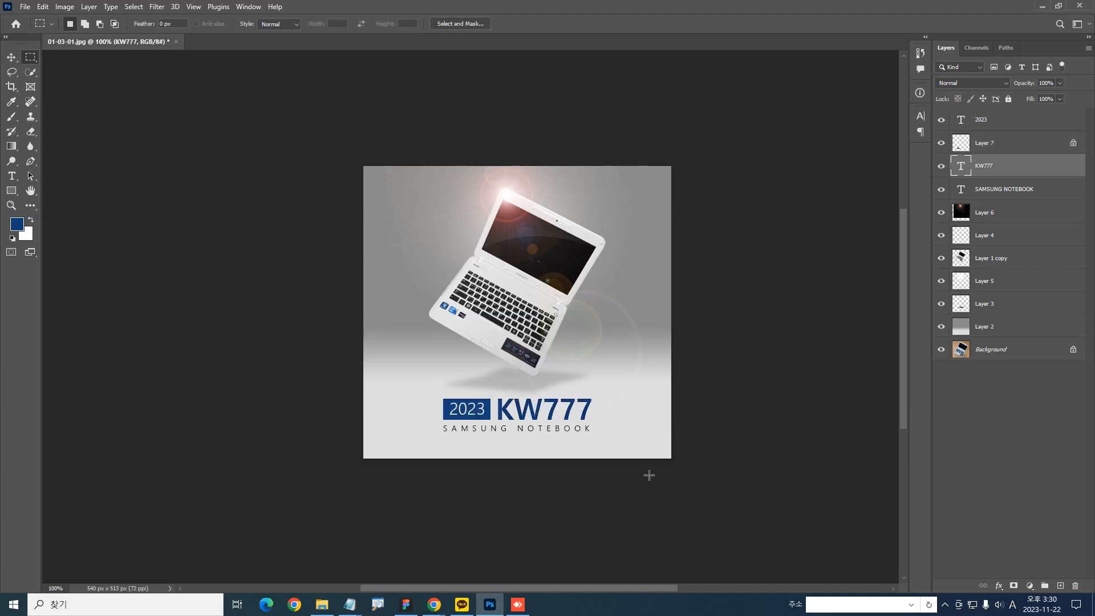
key(ctrl+z)
key(ctrl+z)
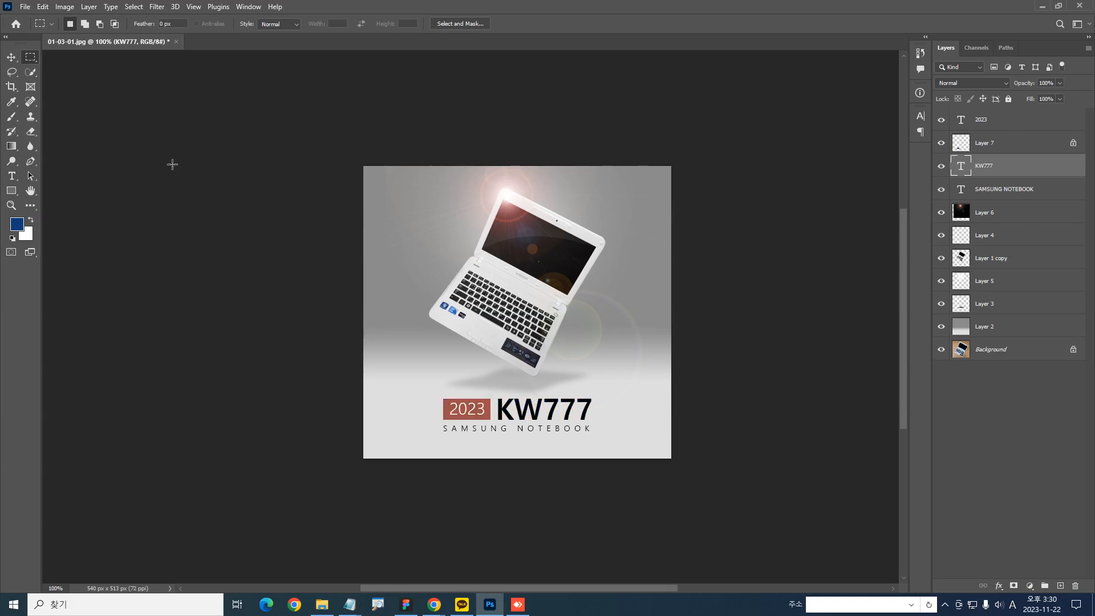
Sample the reddish colour of the 2023 rectangle as the foreground colour and fill the KW777 text with it
click(18, 224)
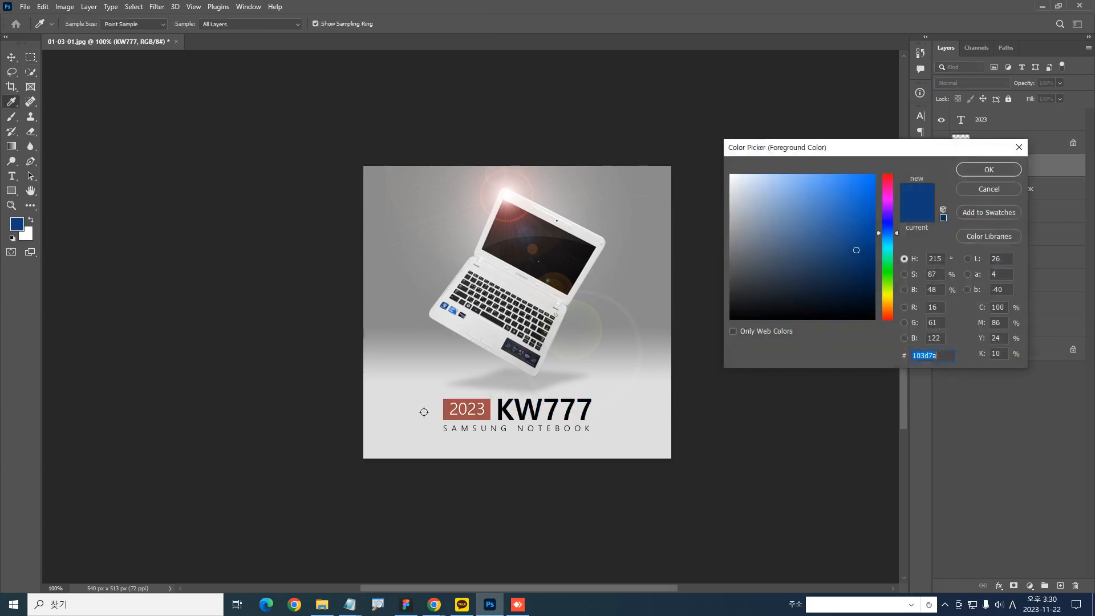
click(453, 415)
key(Return)
key(m)
key(alt+BackSpace)
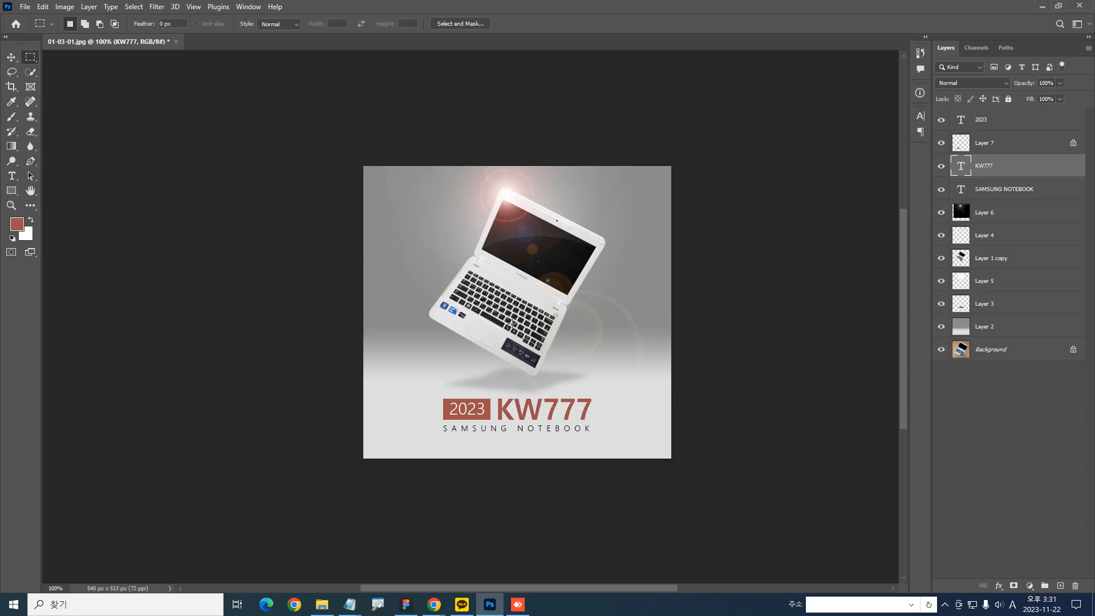
scroll(527, 317, up, 1)
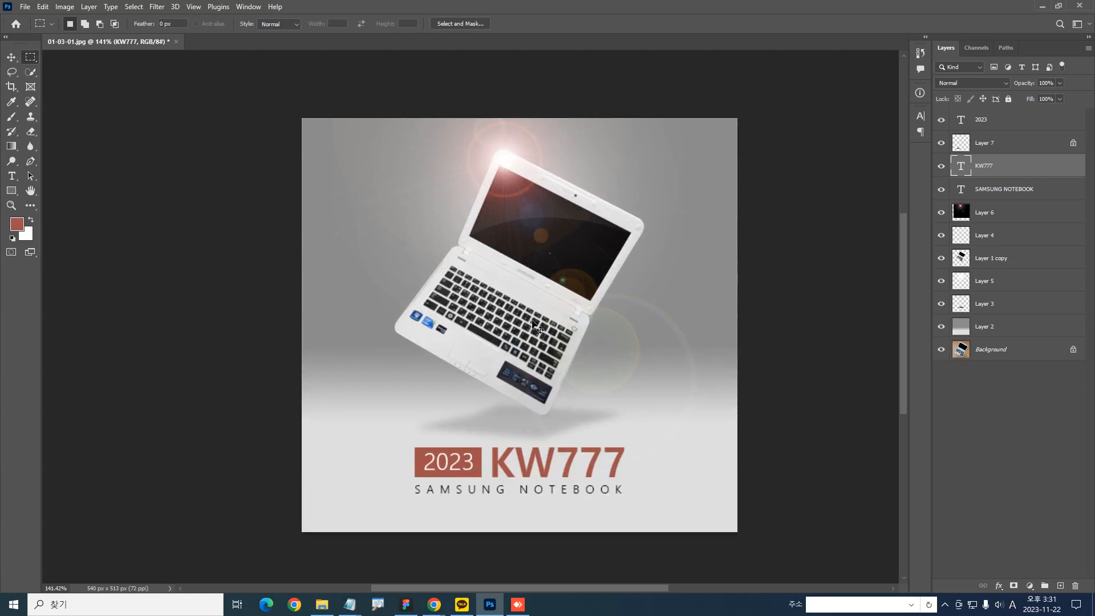